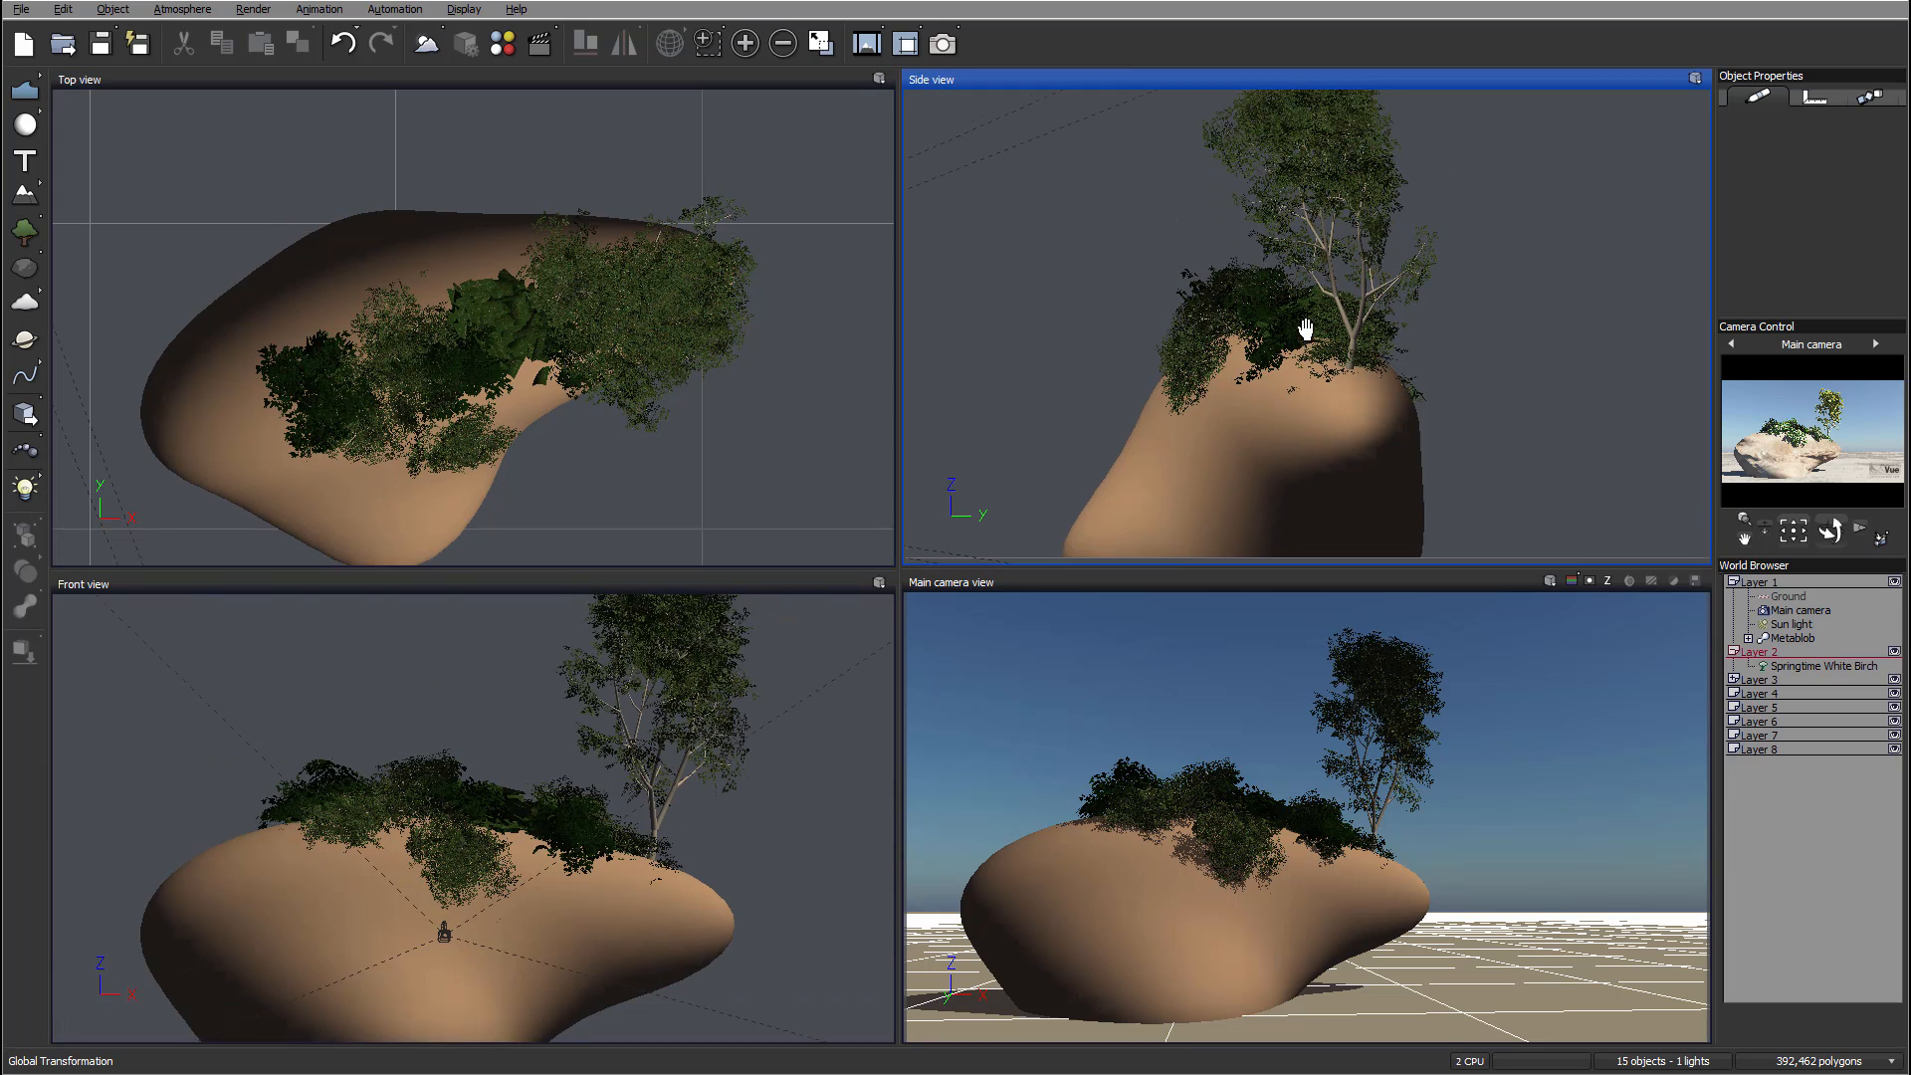
# Step: Add a Josephine Falls Stone boulder from the Rocks library to the scene
pyautogui.moveTo(1192, 364); pyautogui.dragTo(1178, 342, button='right')
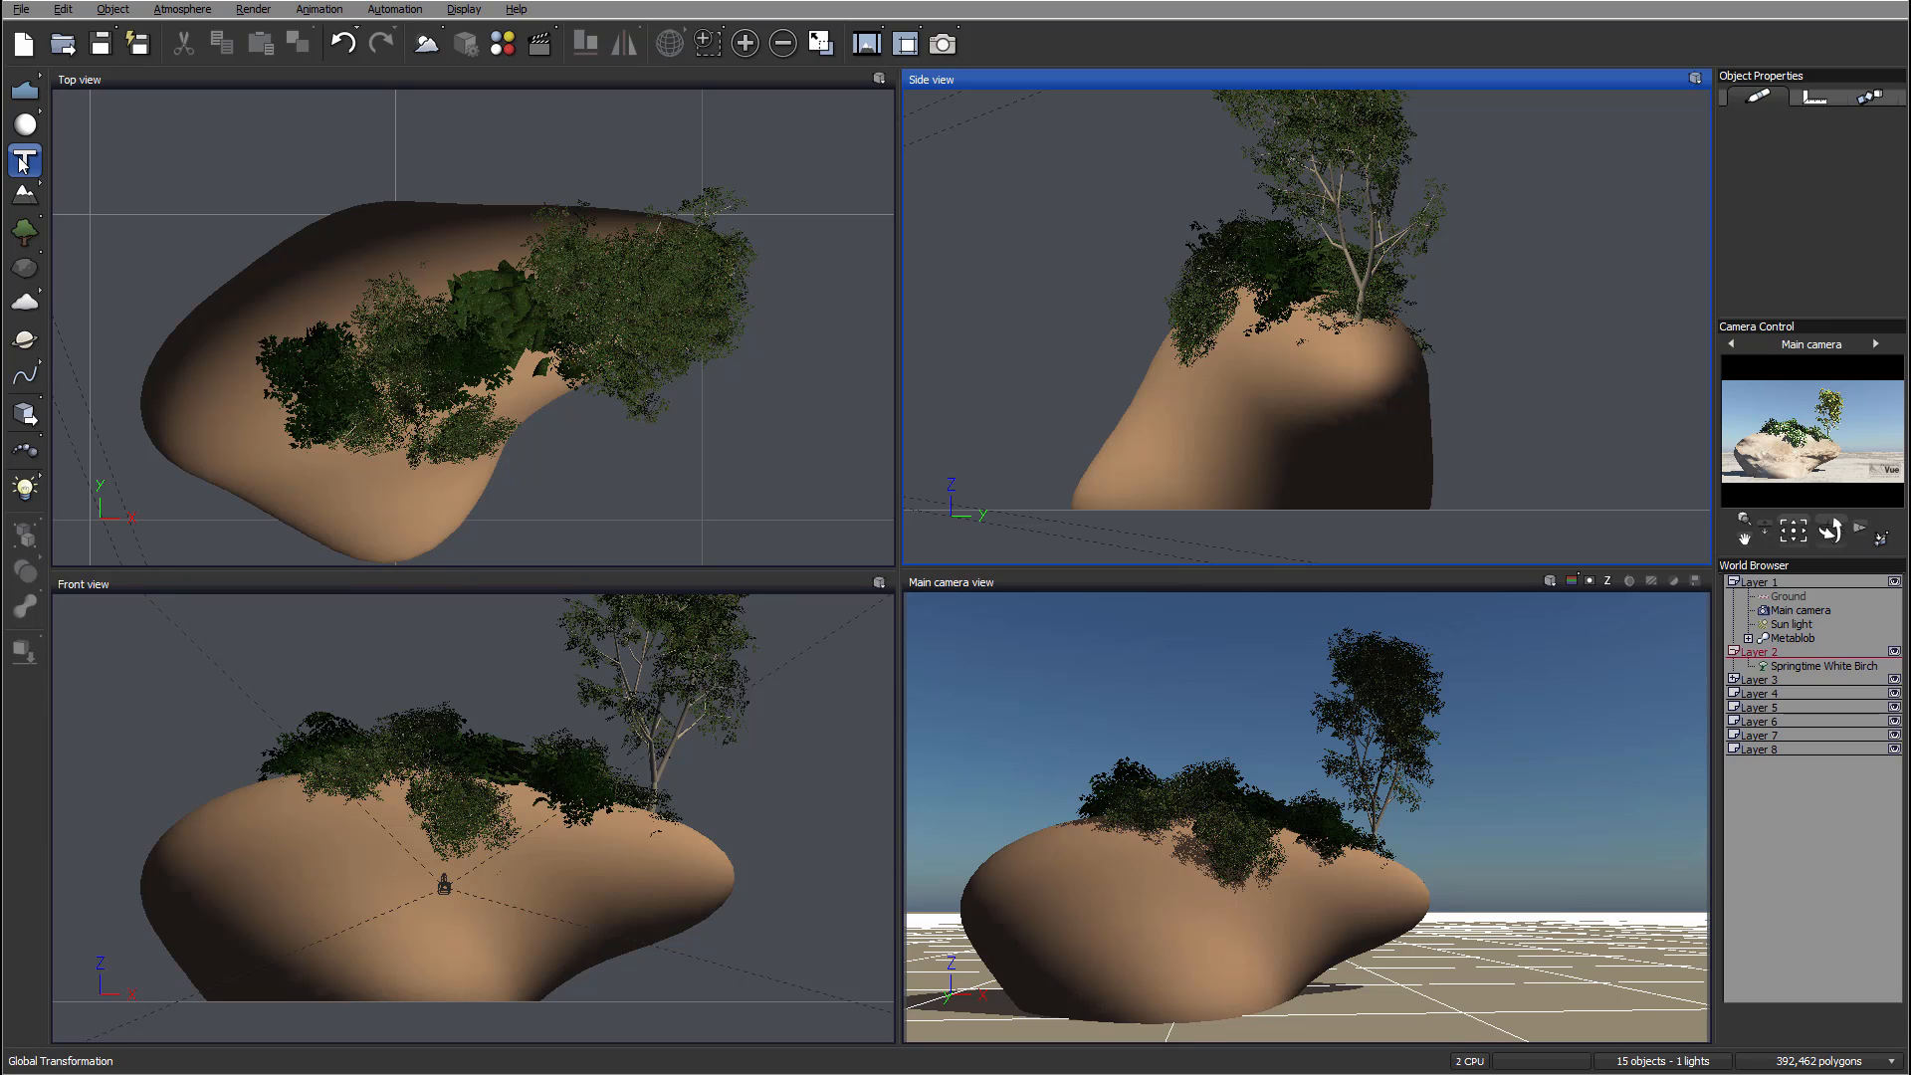
pyautogui.rightClick(27, 266)
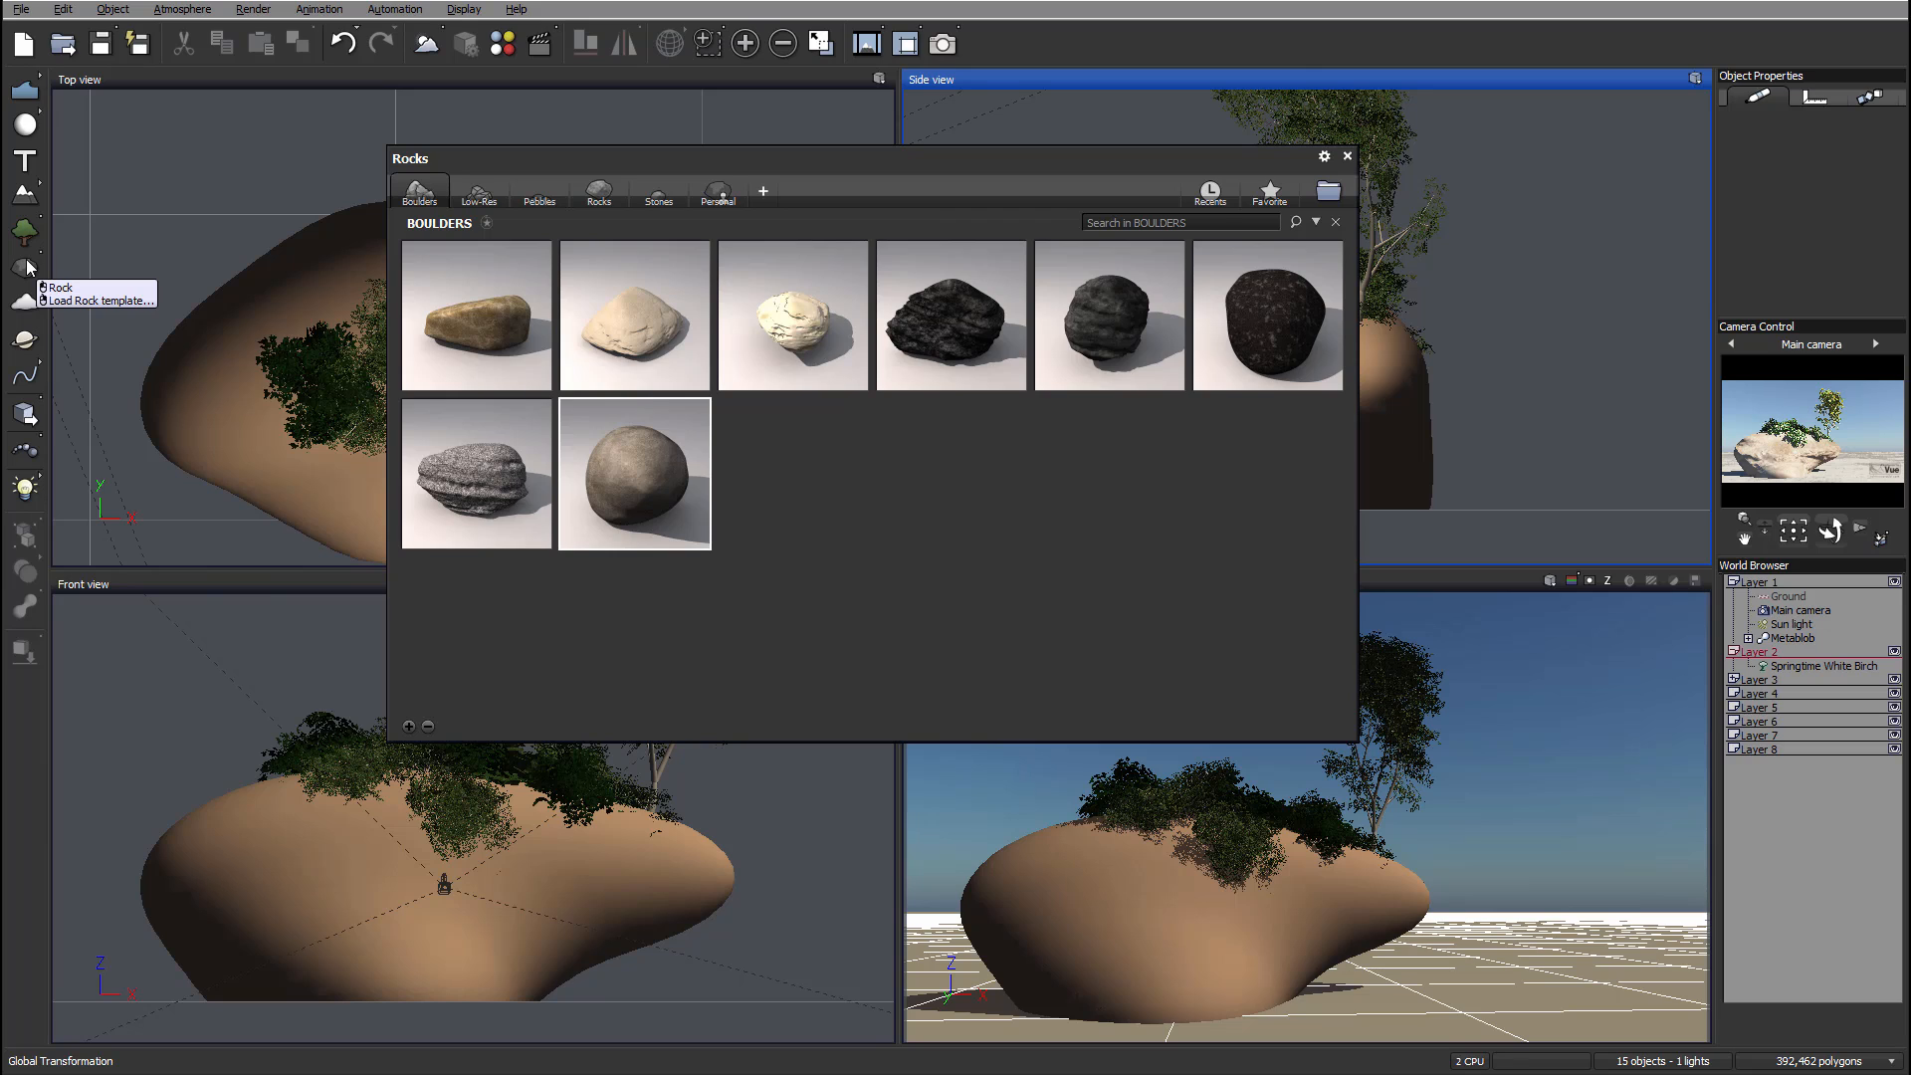
pyautogui.moveTo(793, 299)
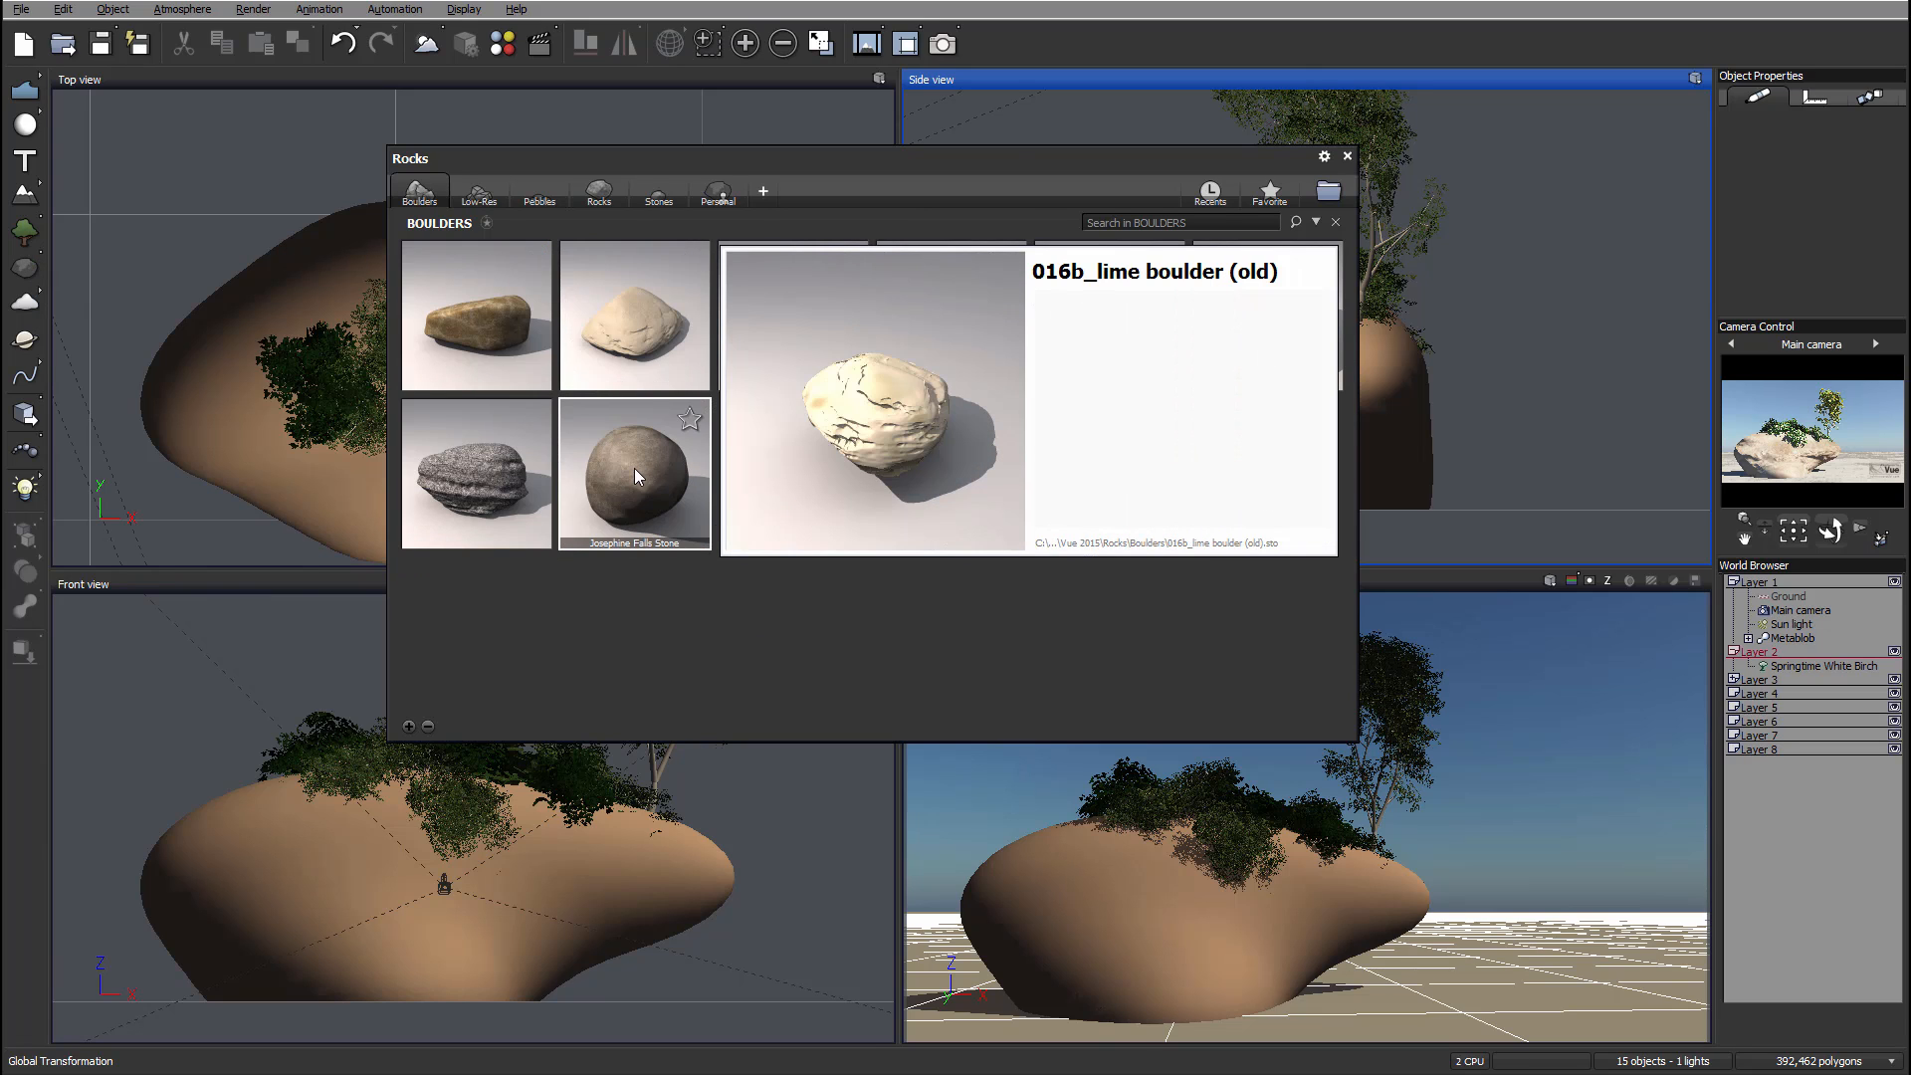
pyautogui.moveTo(636, 471)
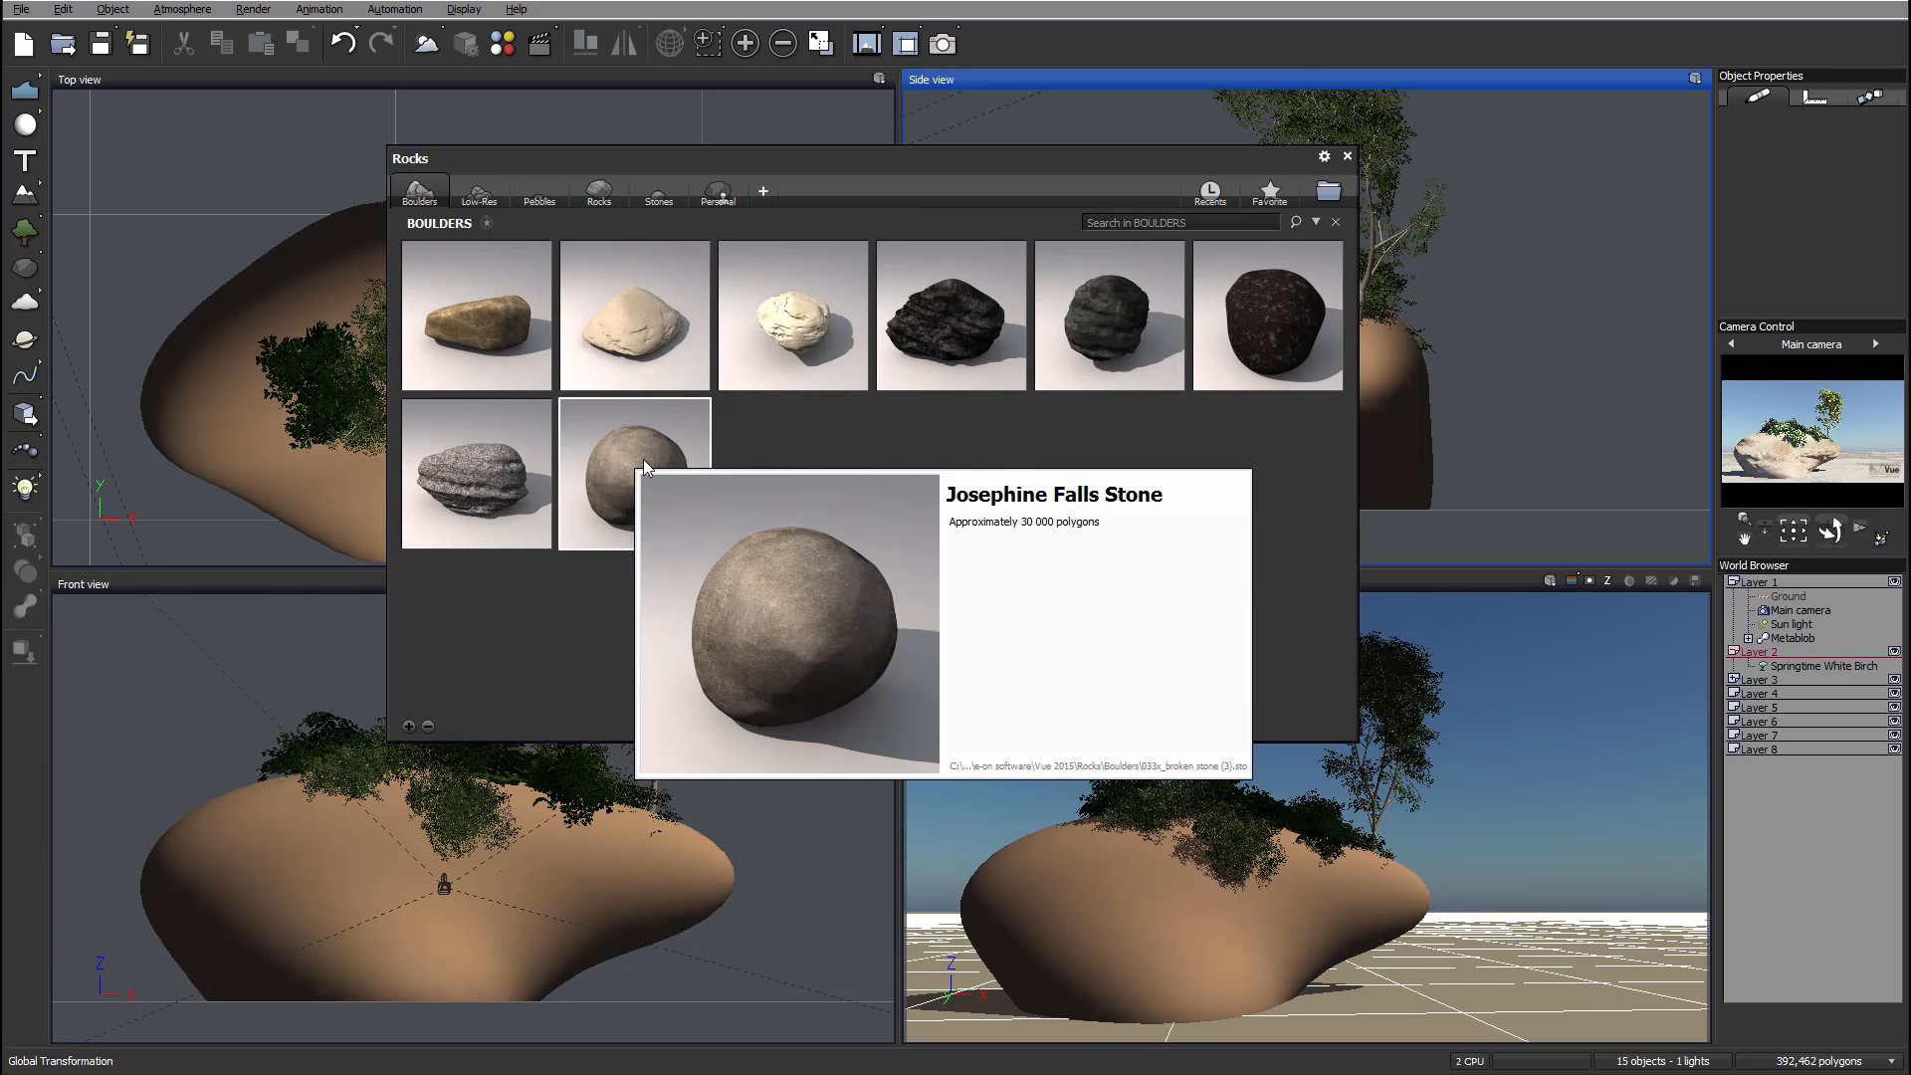
pyautogui.doubleClick(634, 458)
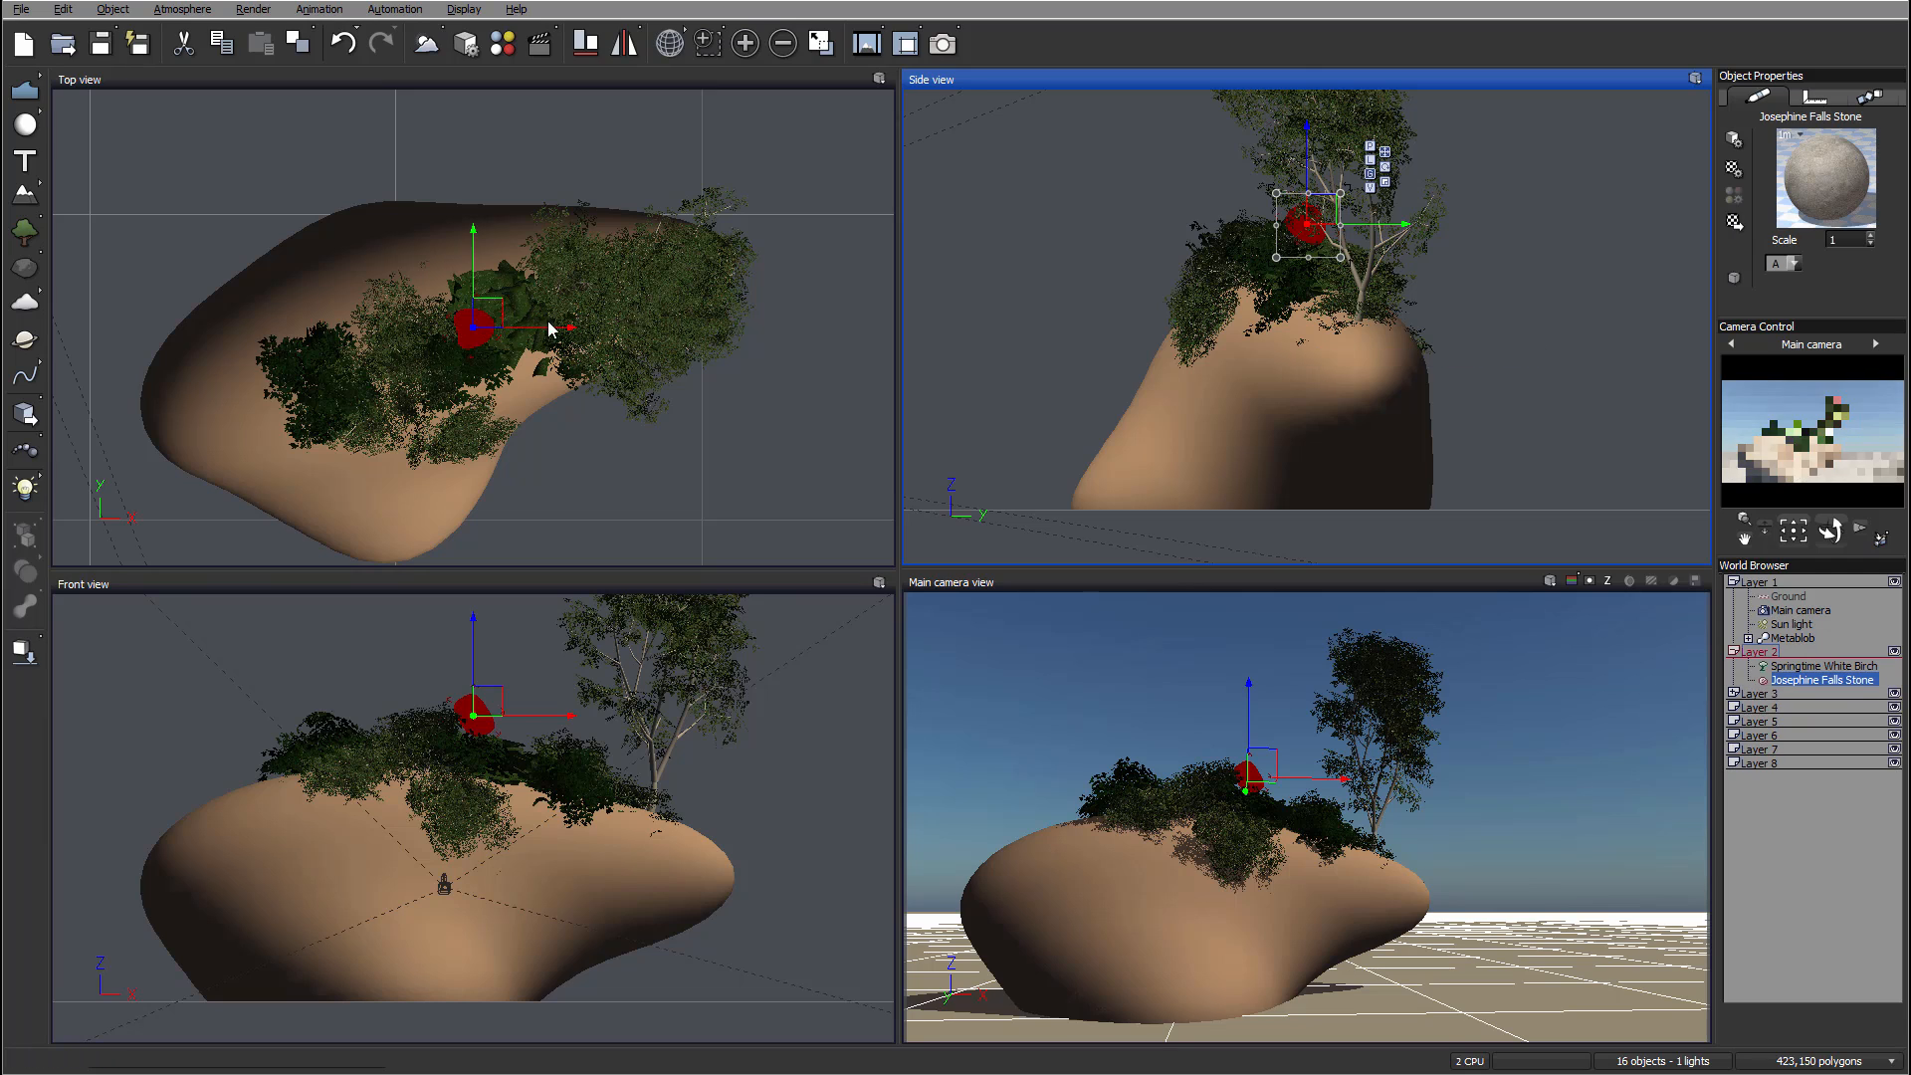
# Step: Move the new stone down to the ground at the front base of the large rock
pyautogui.moveTo(482, 309); pyautogui.dragTo(558, 405)
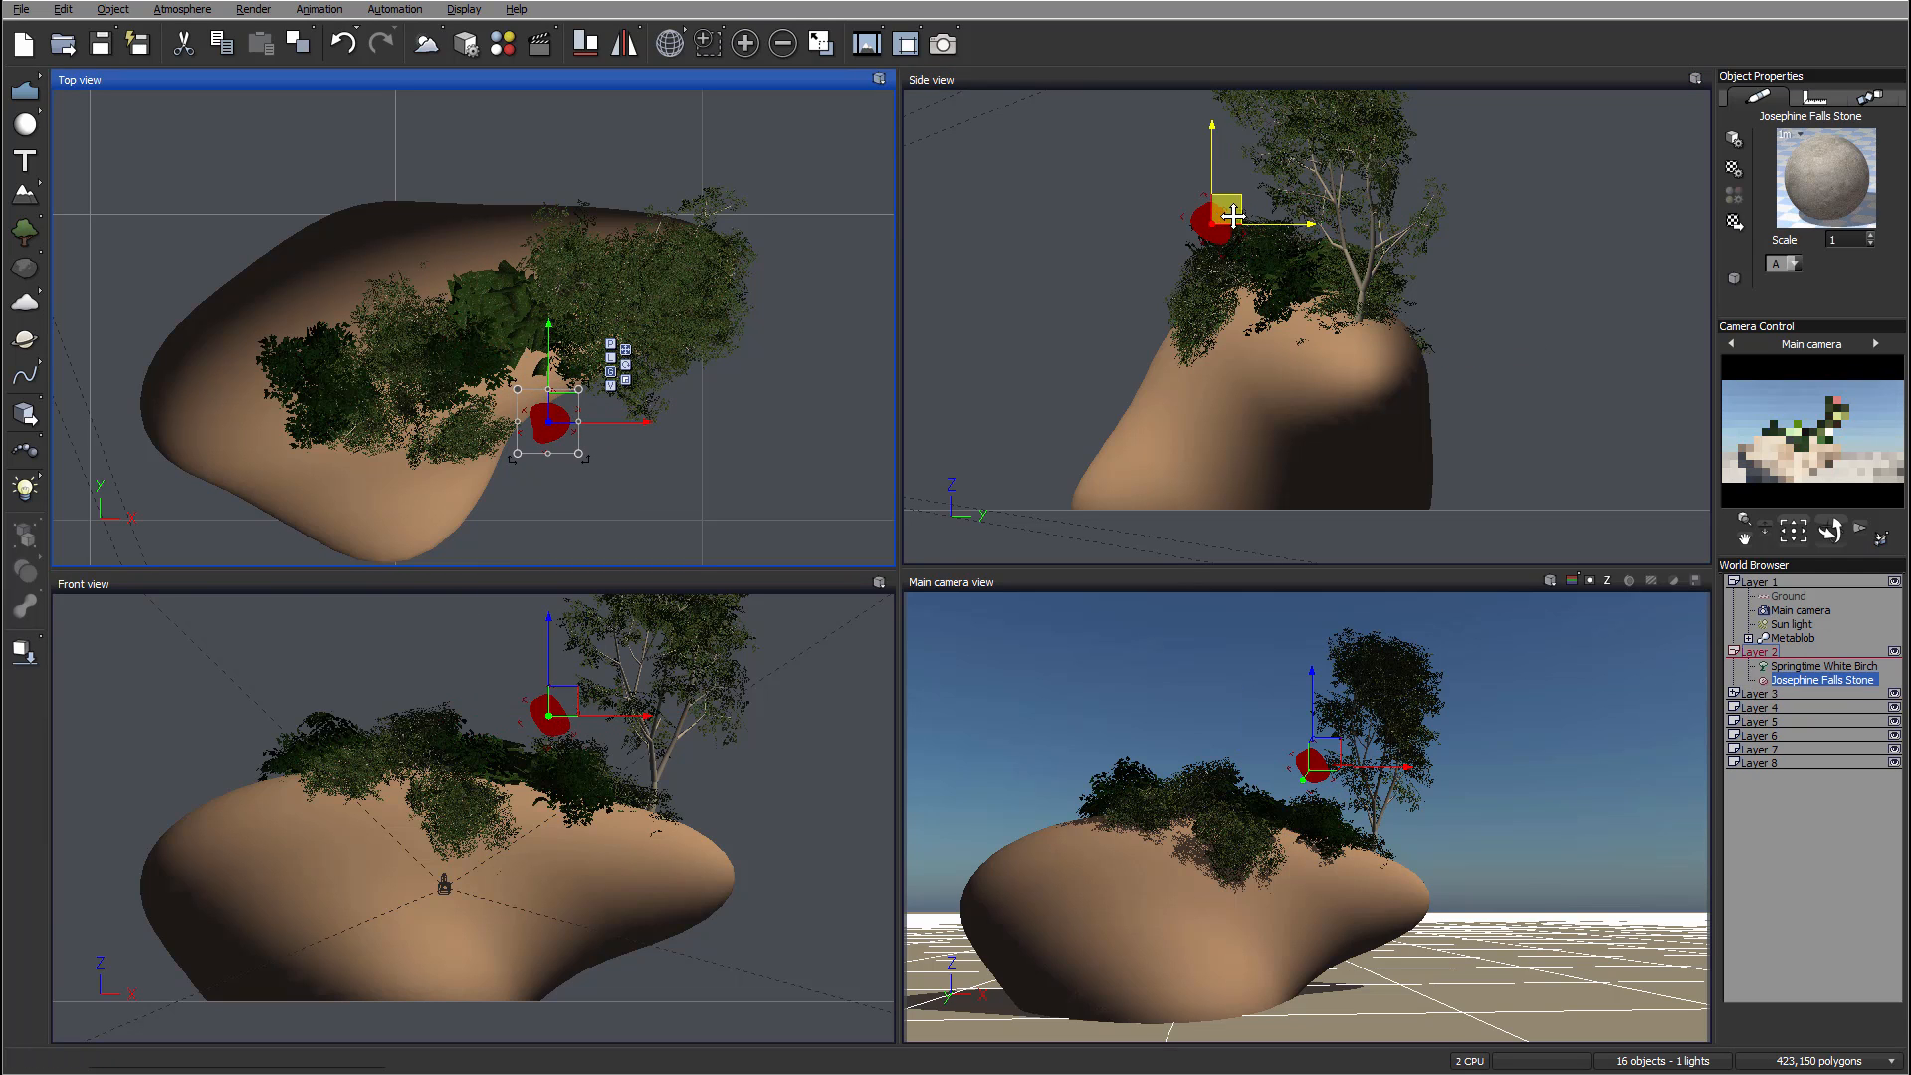
pyautogui.moveTo(1215, 221); pyautogui.dragTo(1171, 397)
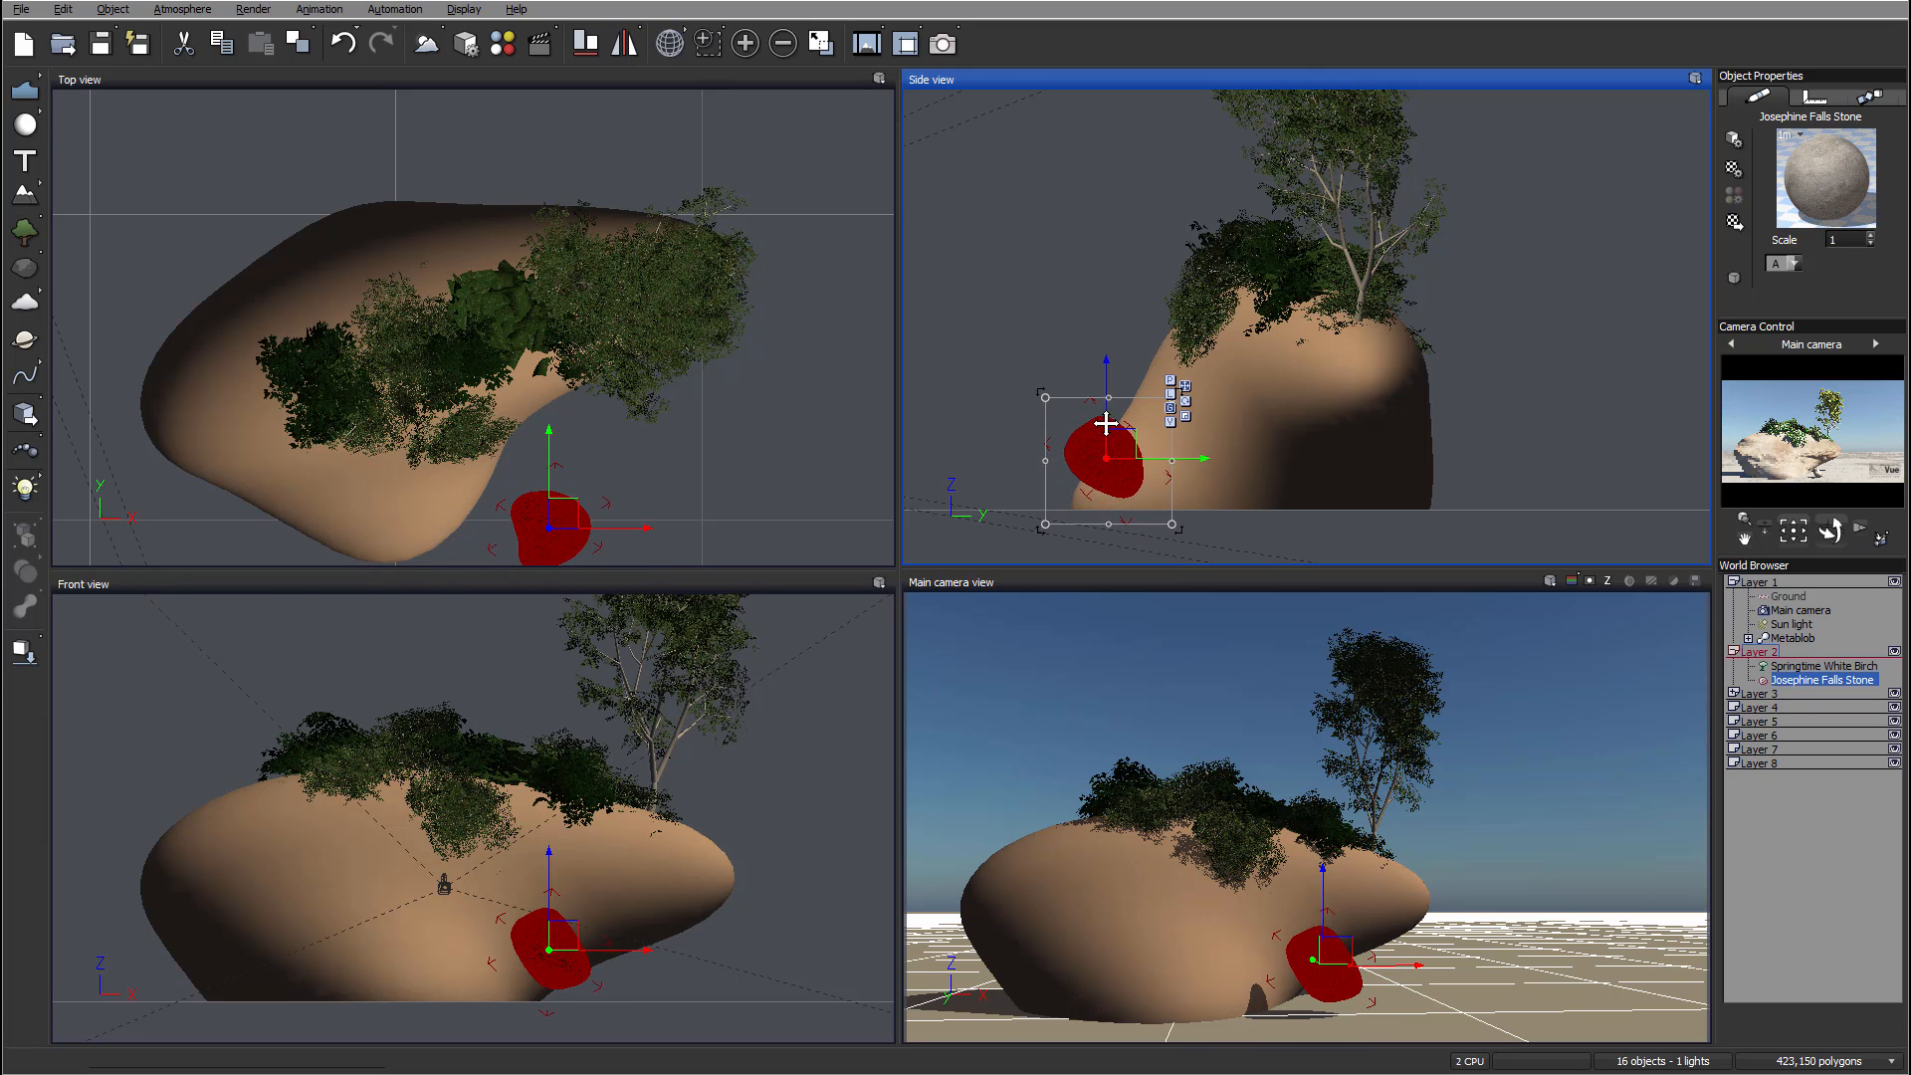
pyautogui.click(571, 511)
pyautogui.moveTo(572, 511); pyautogui.dragTo(569, 444)
pyautogui.click(1177, 461)
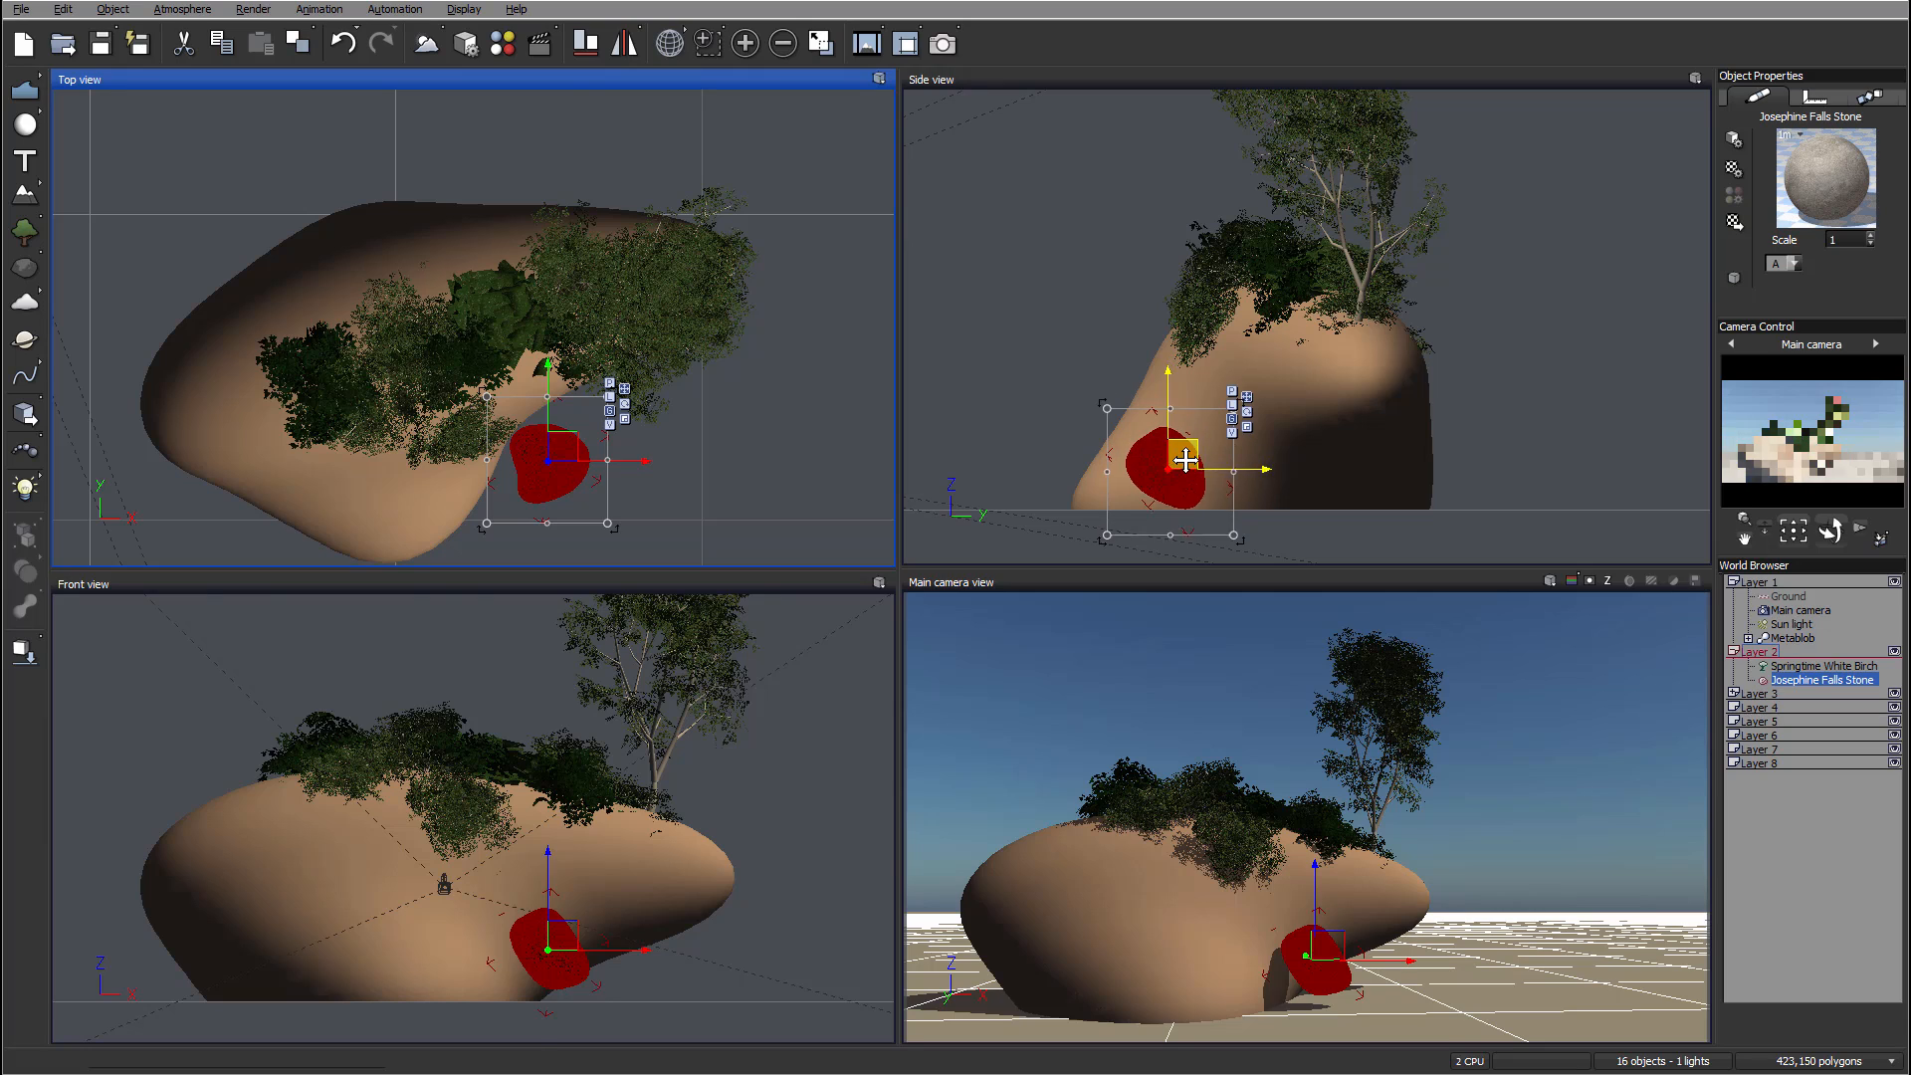
pyautogui.moveTo(1176, 461); pyautogui.dragTo(1177, 486)
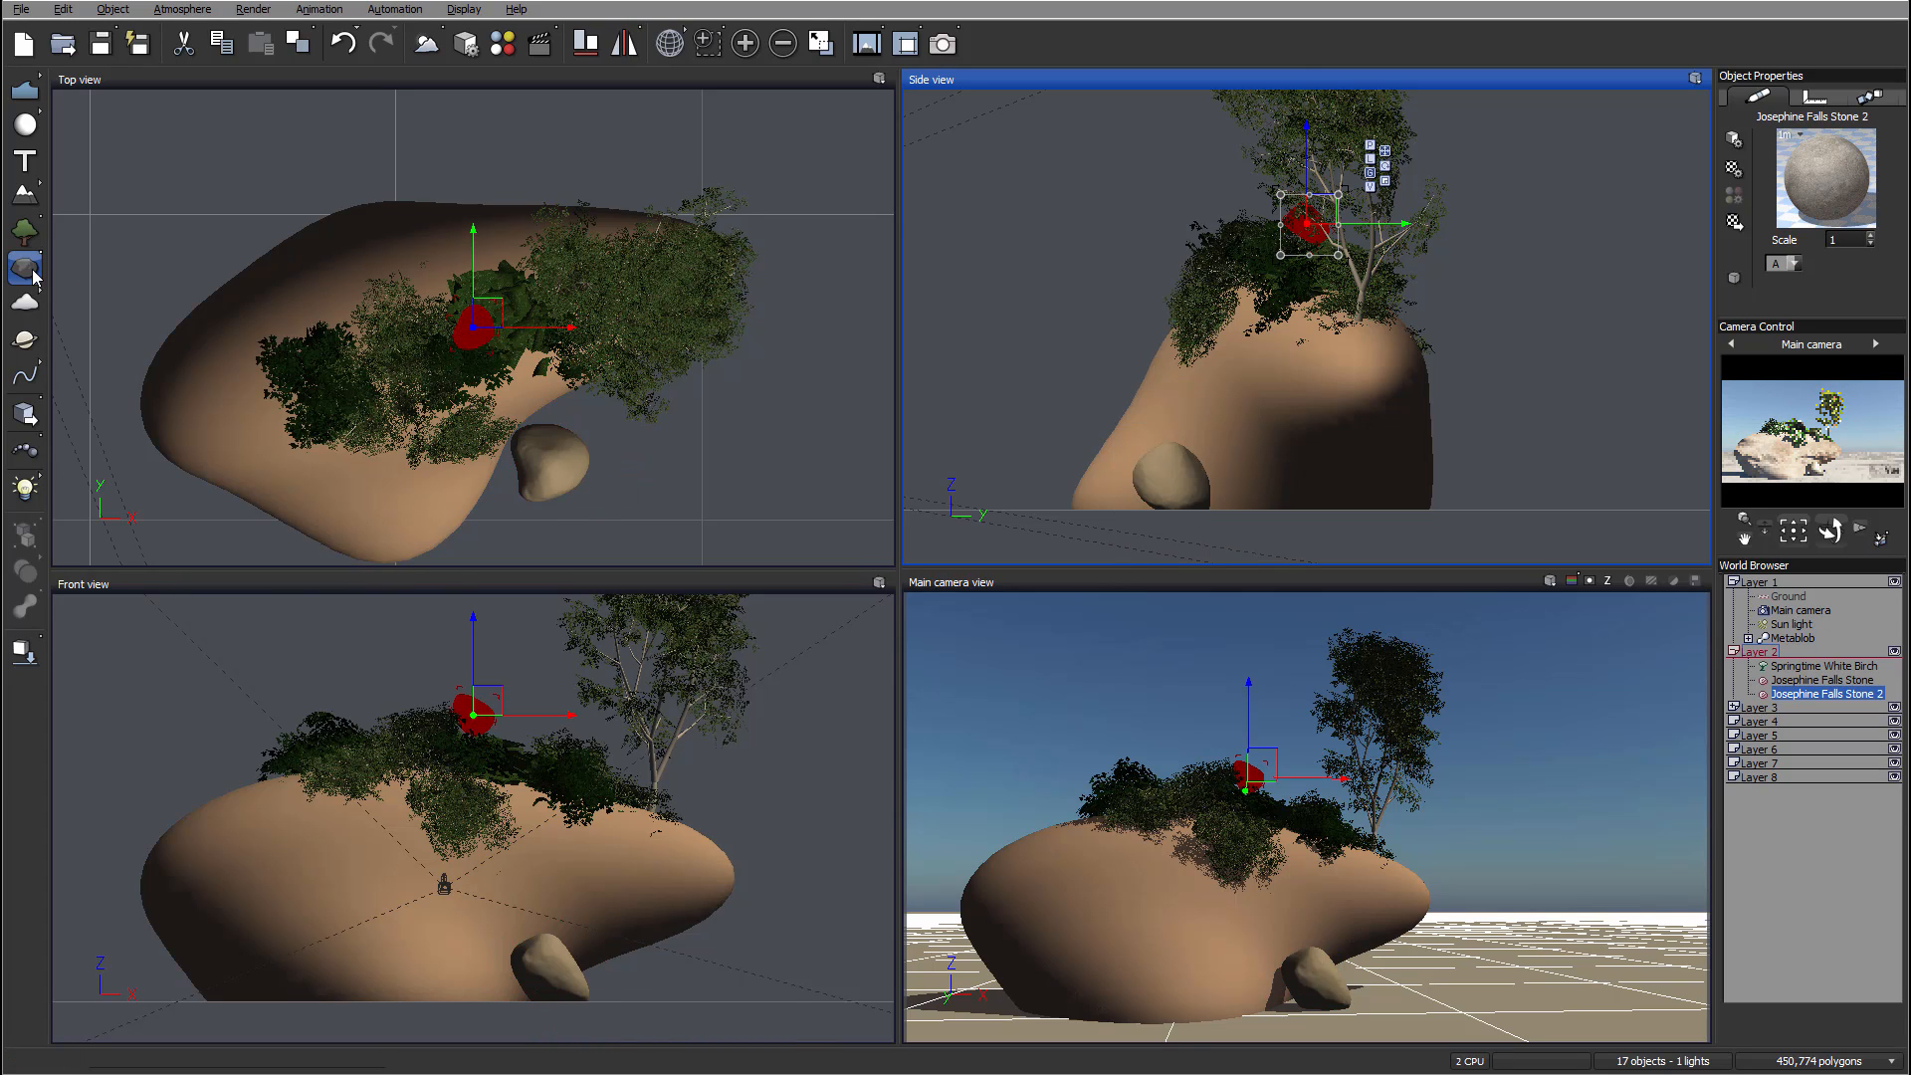
# Step: Move a second stone down to the rock's base beside the first one
pyautogui.click(491, 318)
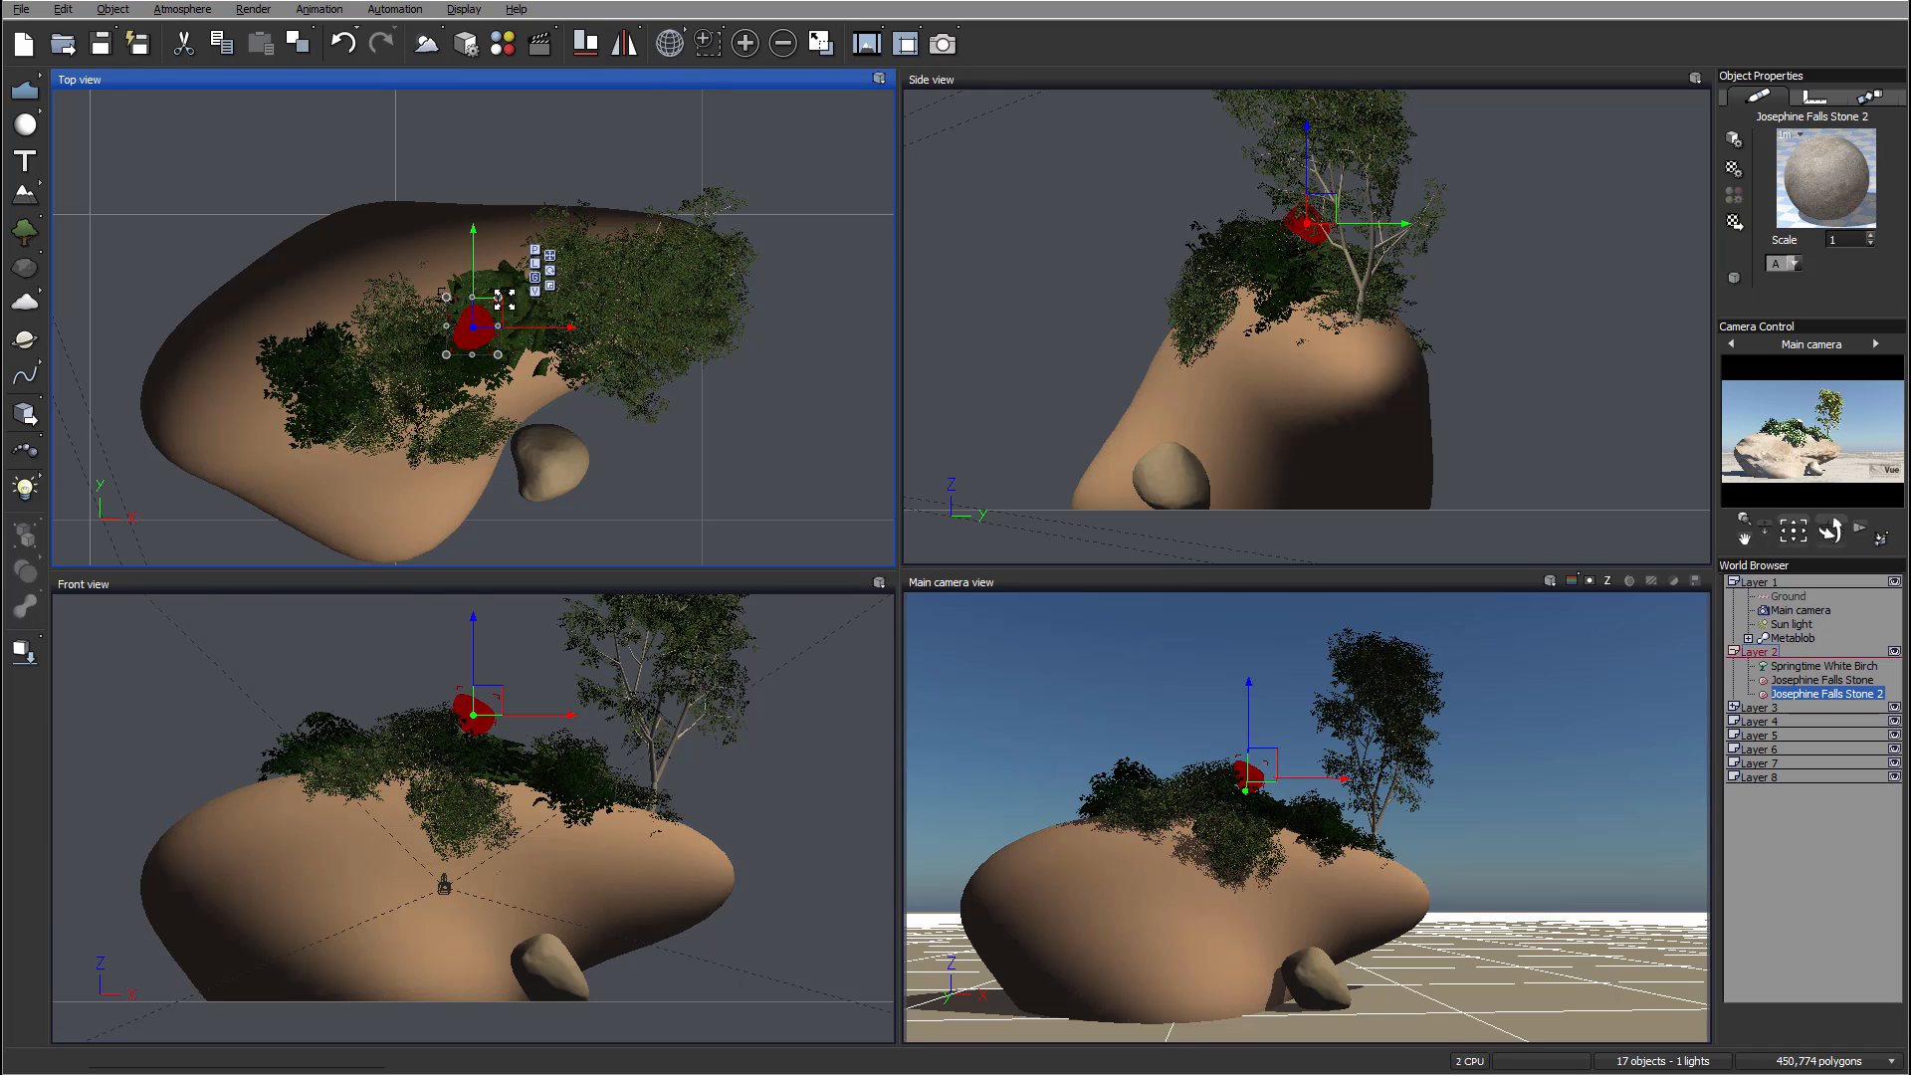
pyautogui.moveTo(503, 296); pyautogui.dragTo(510, 505)
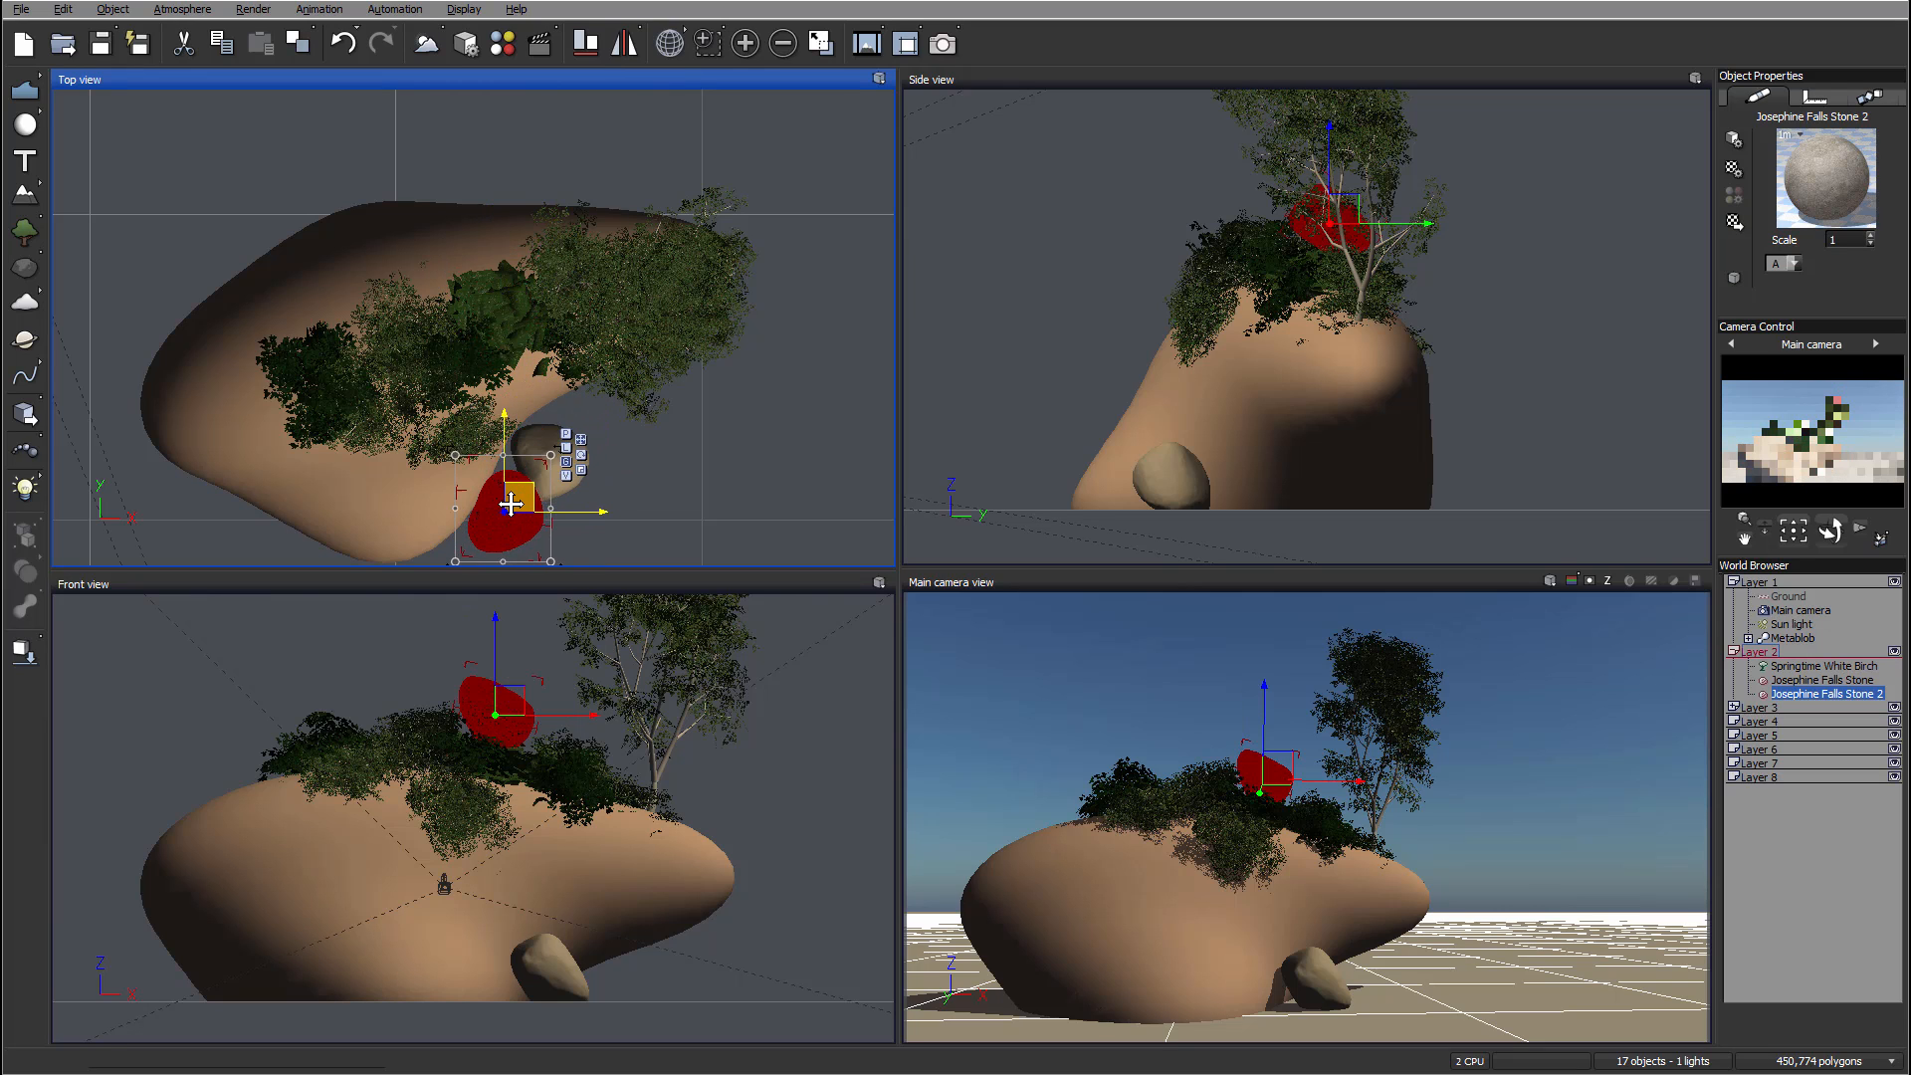
pyautogui.moveTo(1127, 217); pyautogui.dragTo(1118, 501)
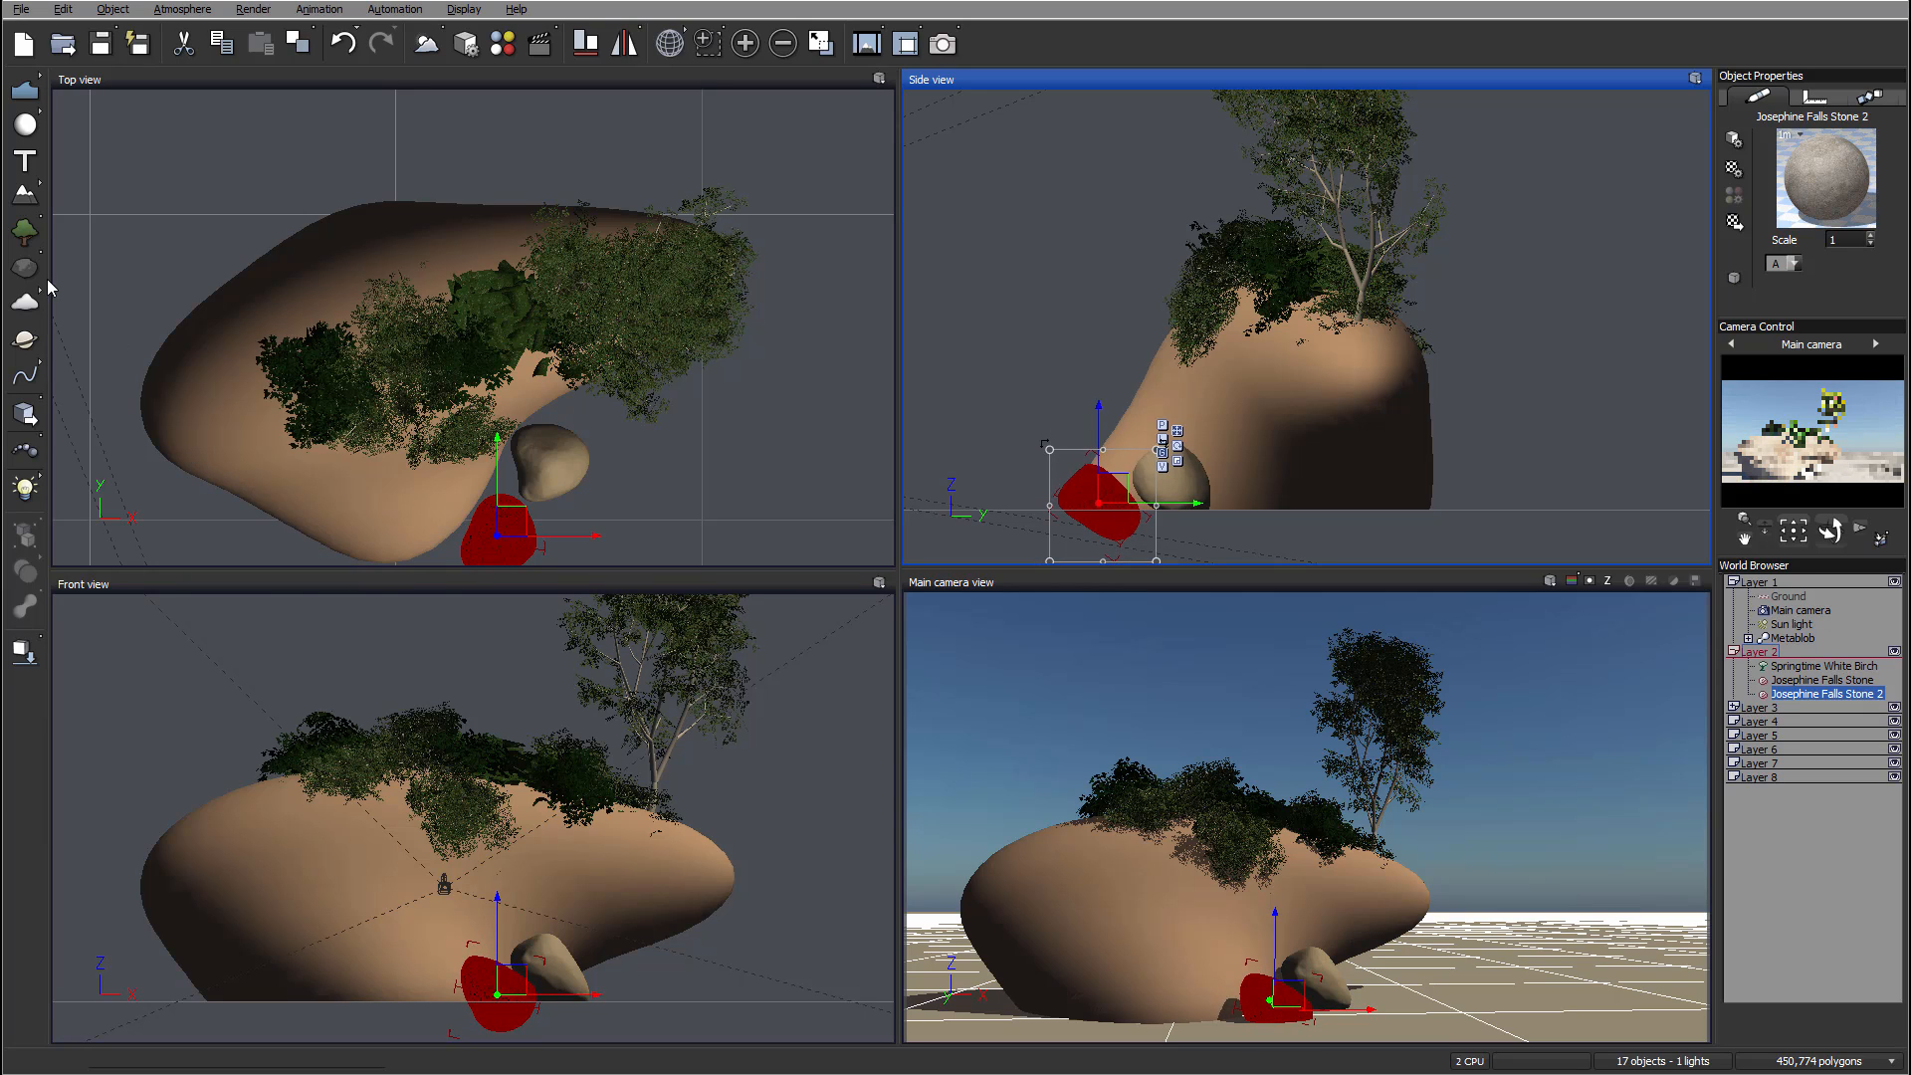
pyautogui.hotkey('ctrl', 'z')
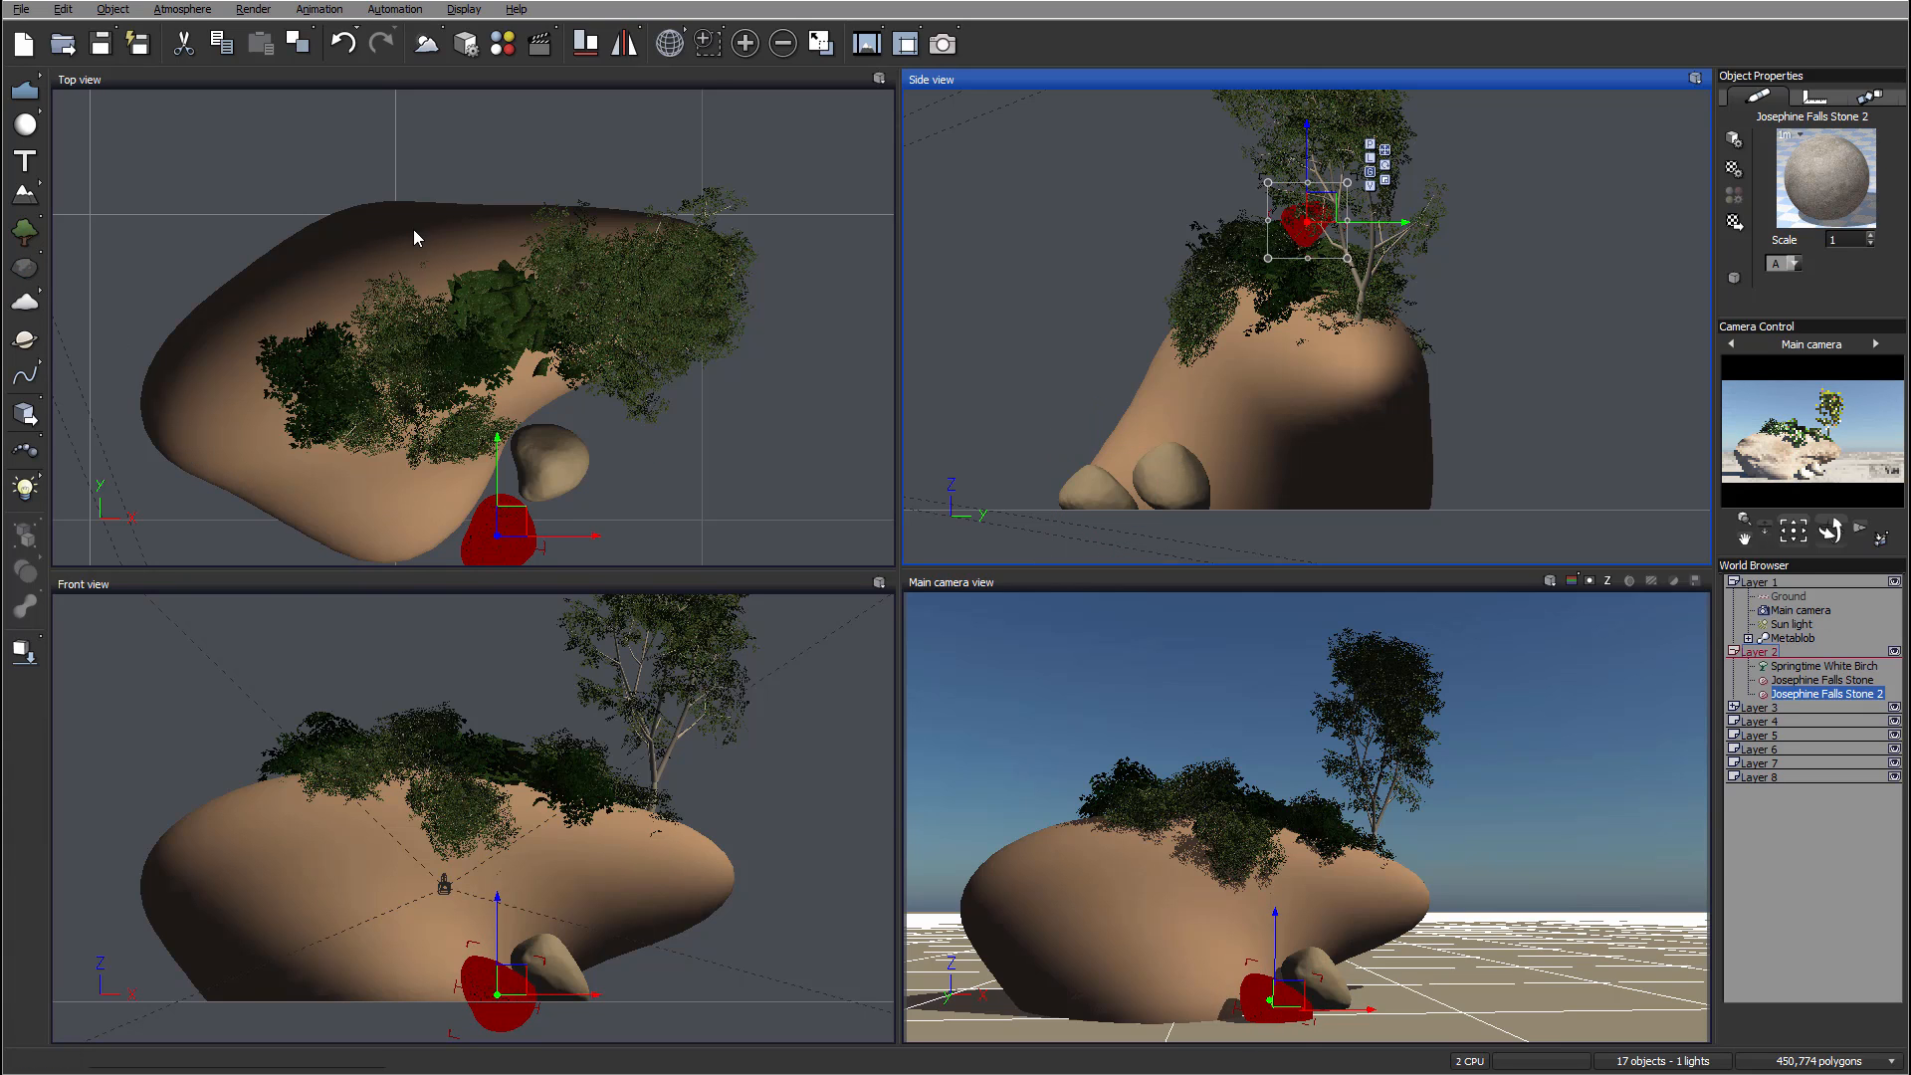
# Step: Place a third stone on the ground to the right of the large rock
pyautogui.click(472, 306)
pyautogui.moveTo(497, 286); pyautogui.dragTo(605, 172)
pyautogui.moveTo(545, 252); pyautogui.dragTo(752, 160)
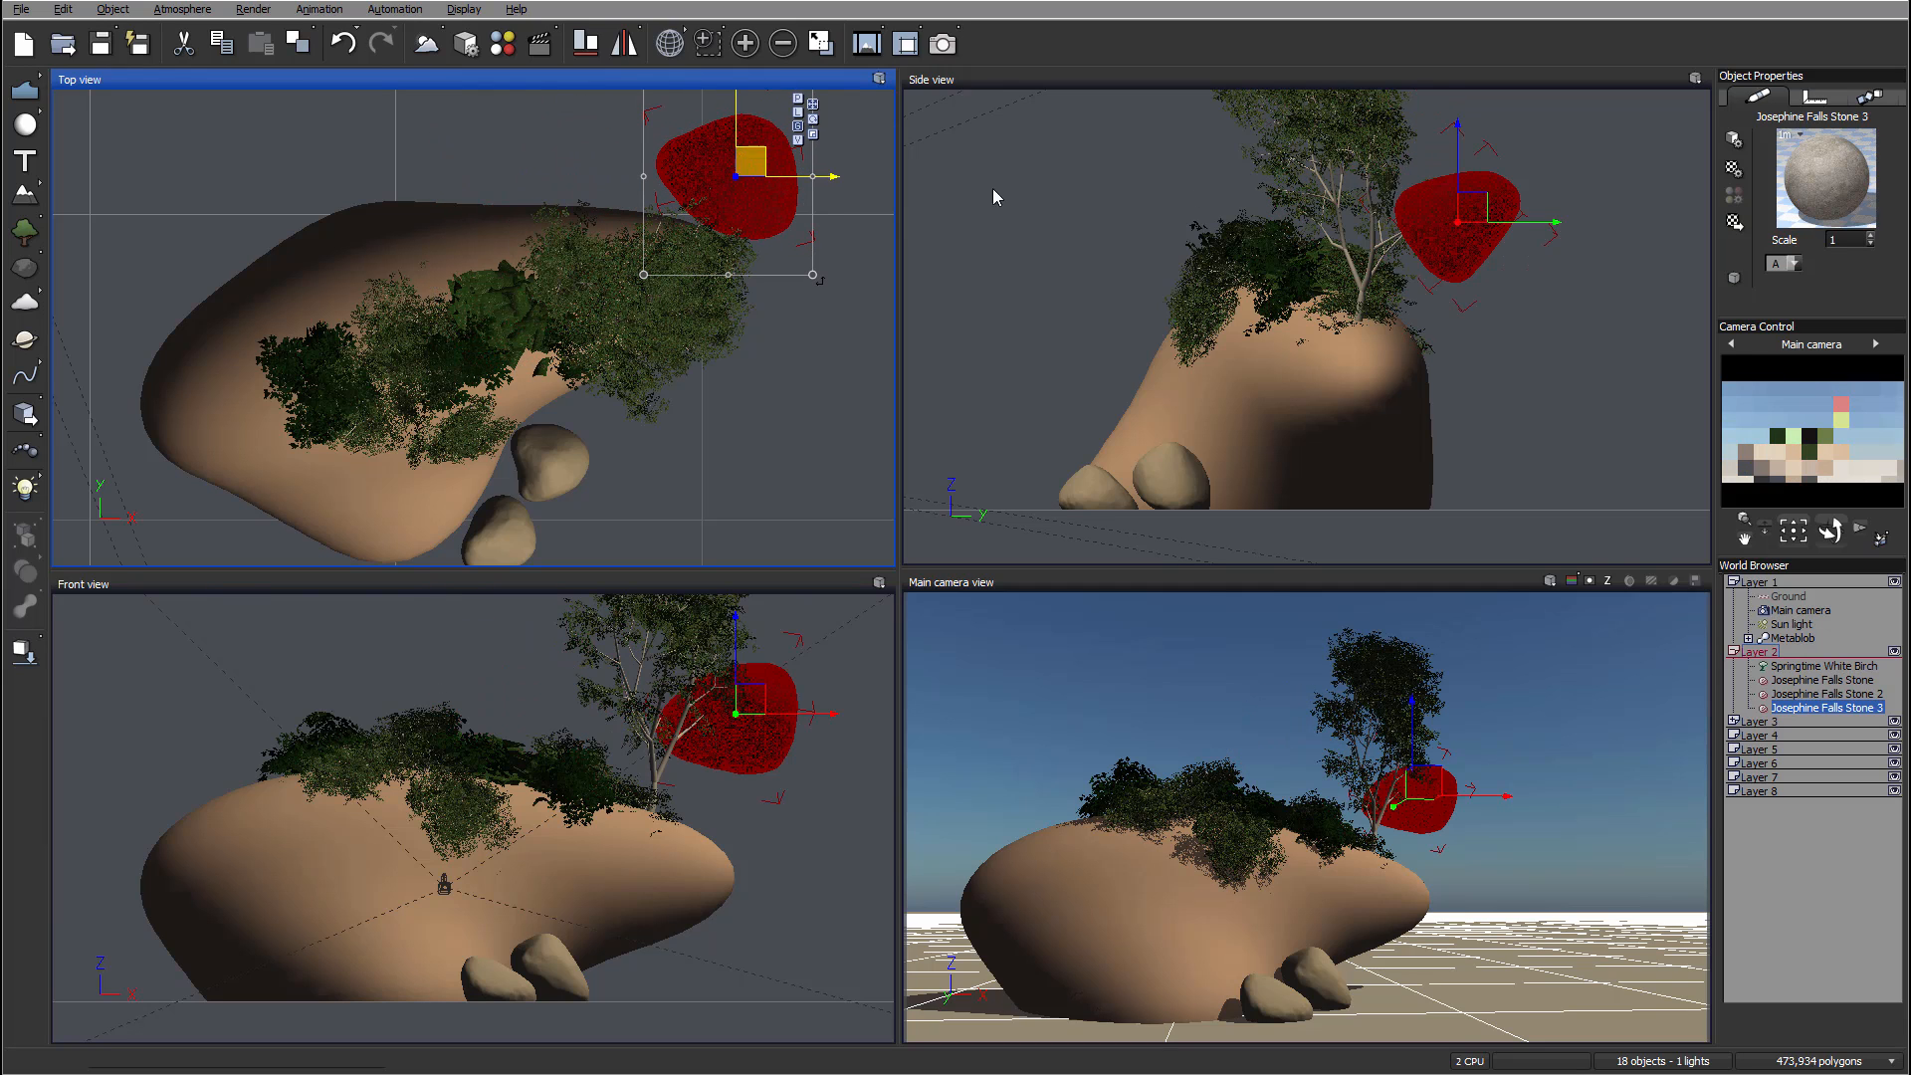
pyautogui.moveTo(1502, 200); pyautogui.dragTo(1606, 468)
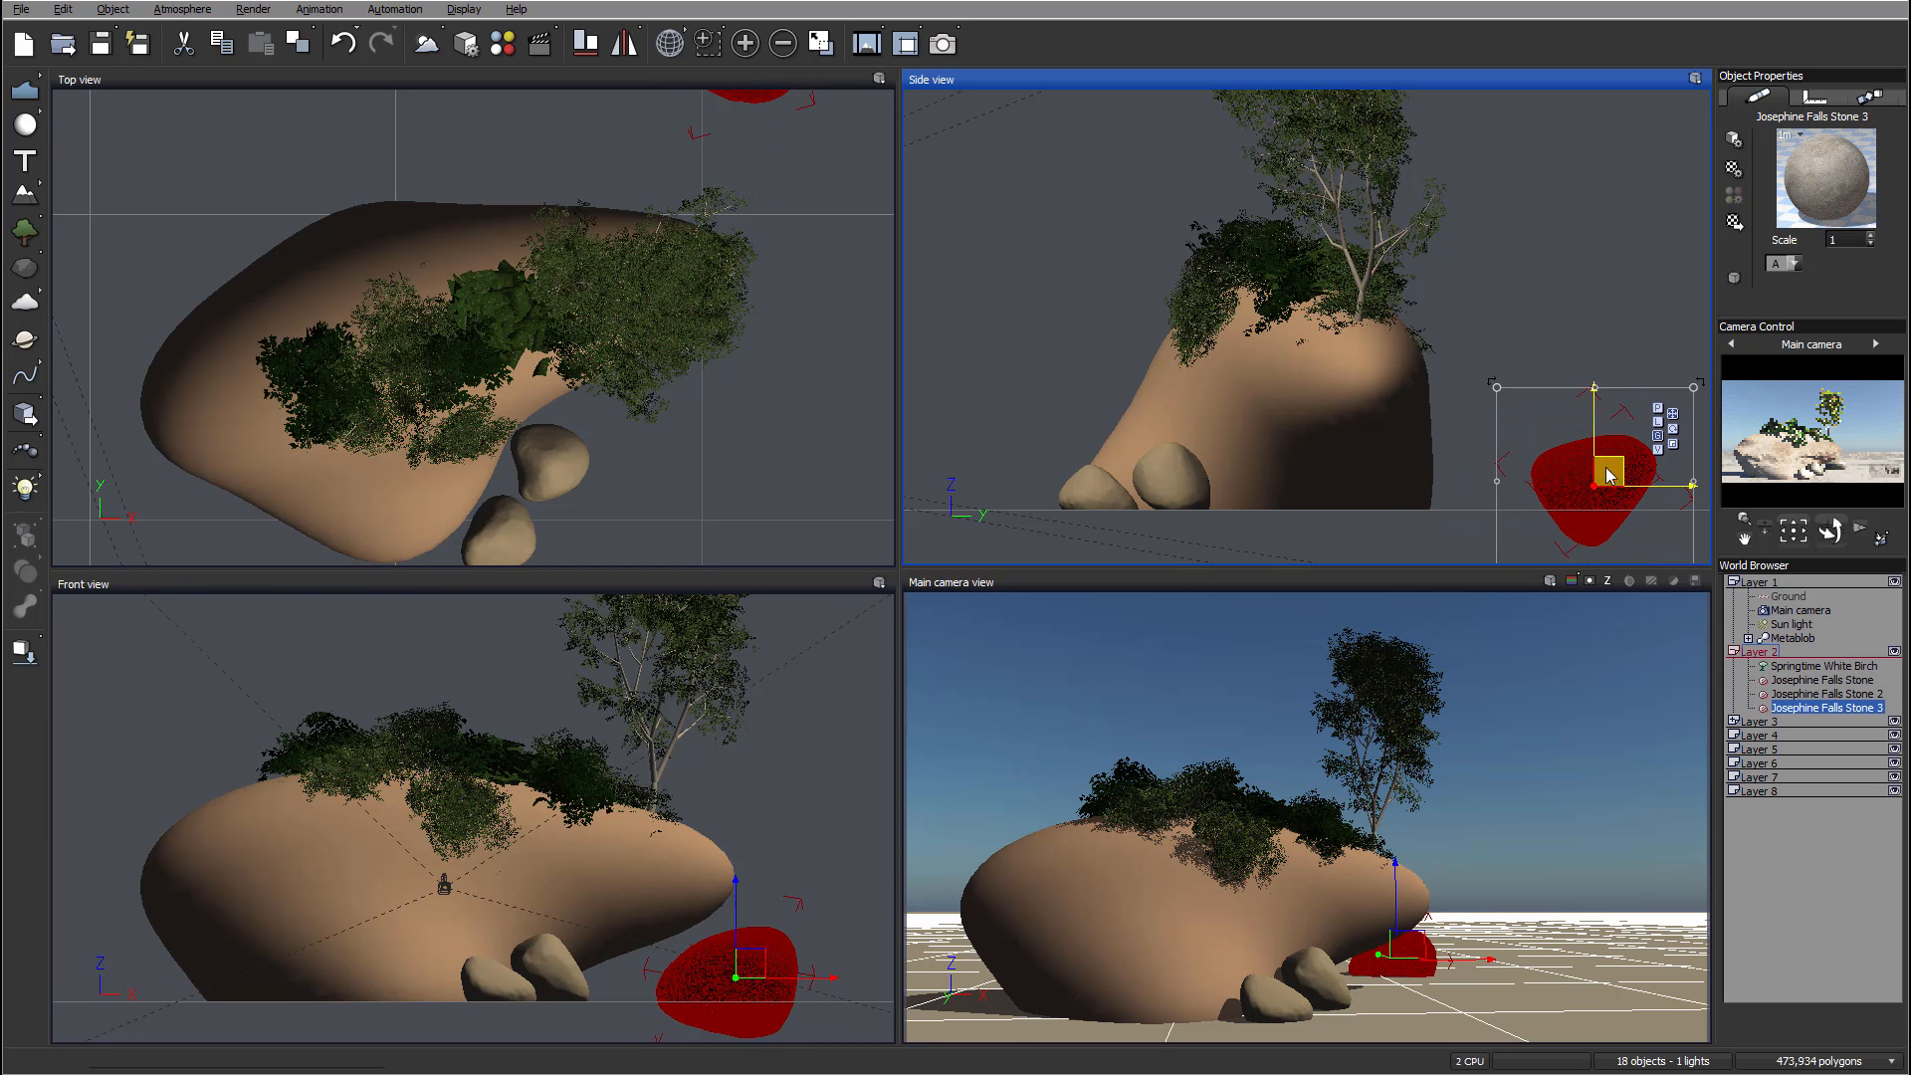
pyautogui.moveTo(532, 219); pyautogui.dragTo(348, 324, button='right')
pyautogui.moveTo(586, 144); pyautogui.dragTo(677, 144)
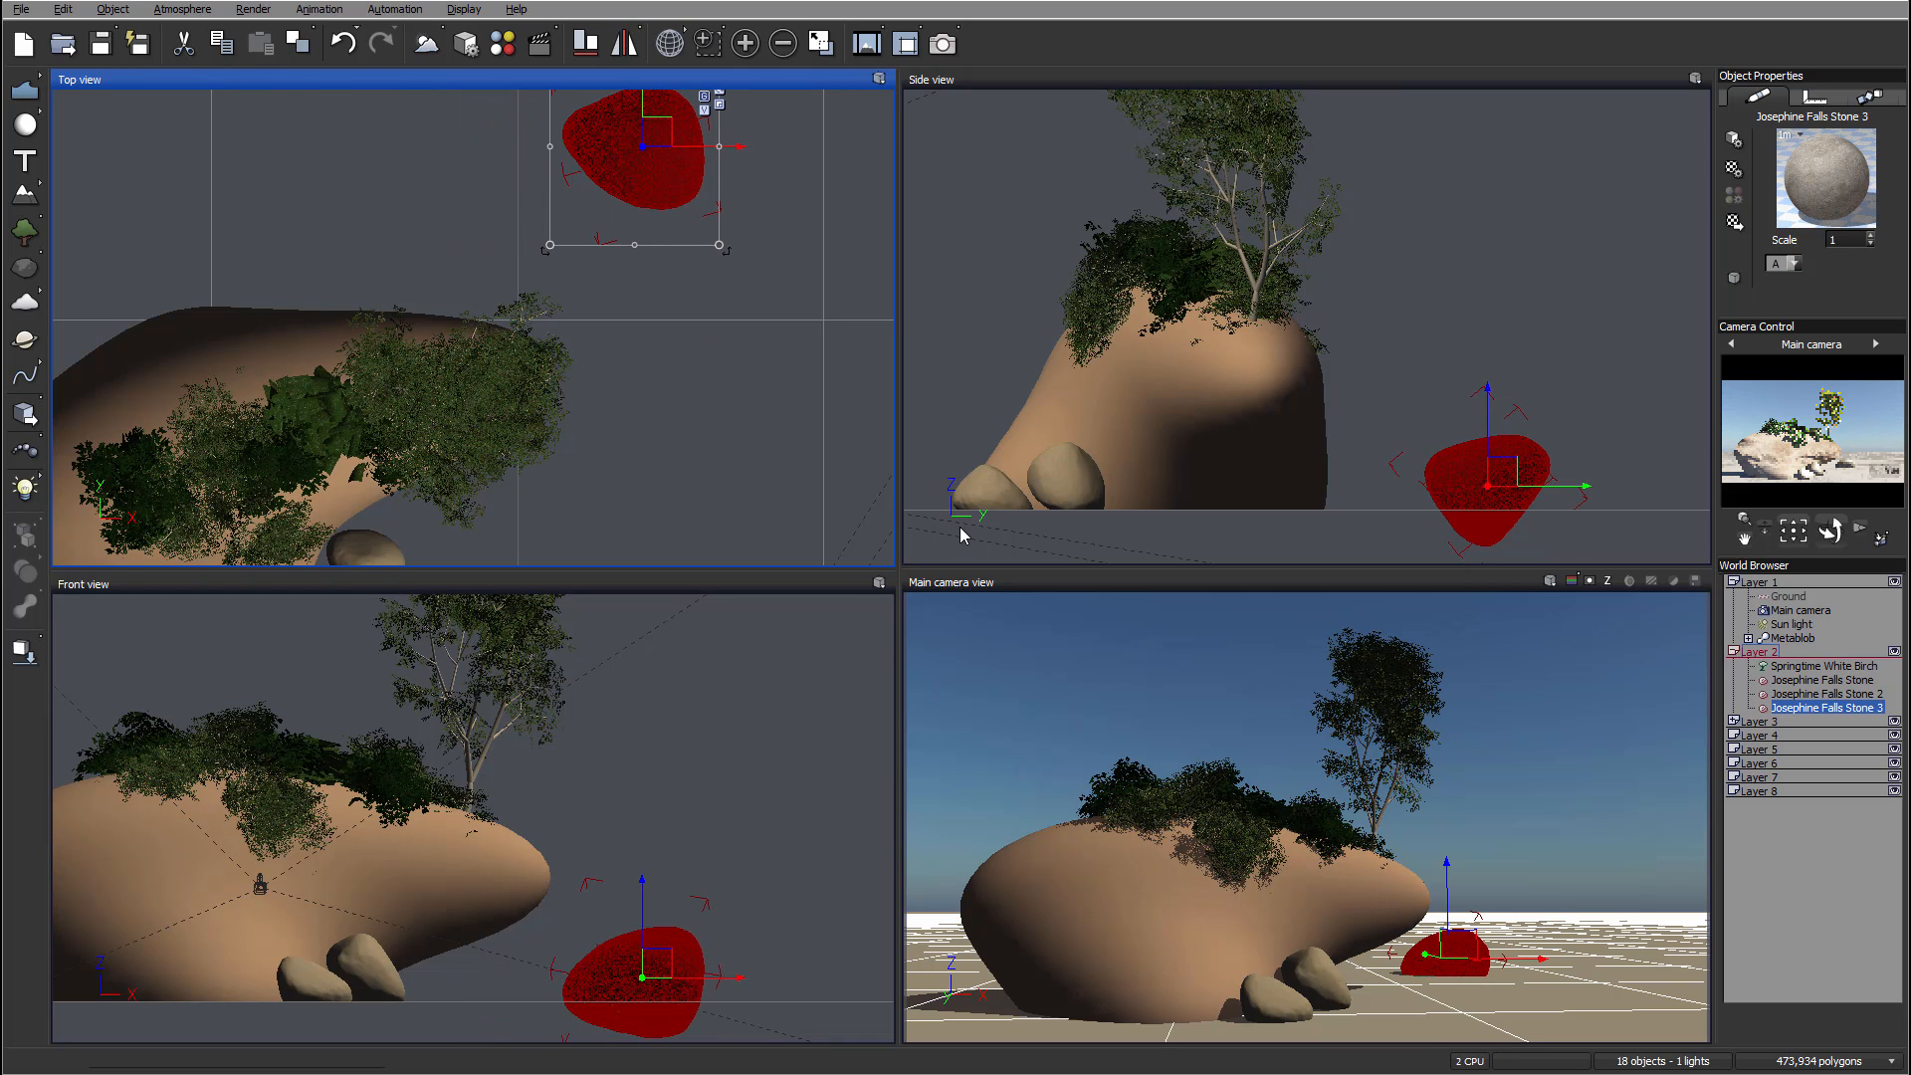
pyautogui.moveTo(444, 243); pyautogui.dragTo(305, 336, button='right')
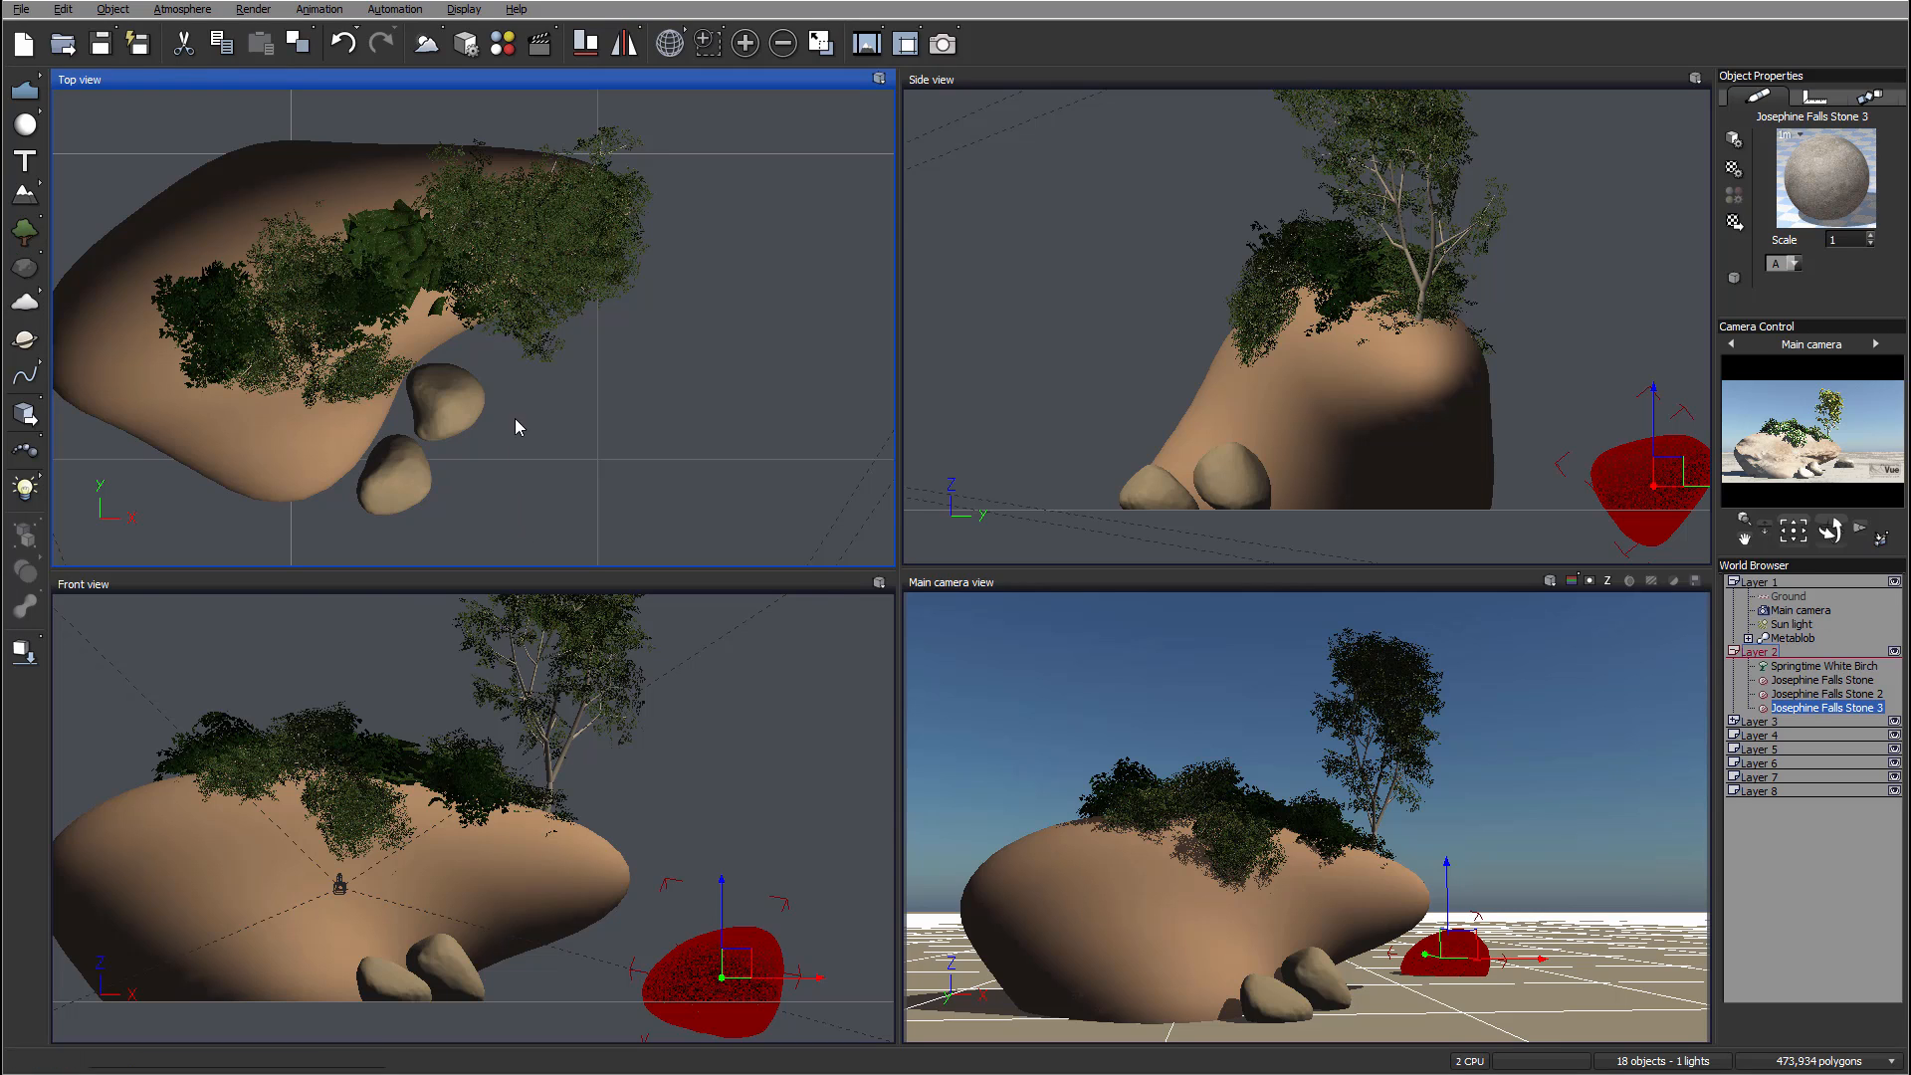
pyautogui.moveTo(470, 327); pyautogui.dragTo(441, 468)
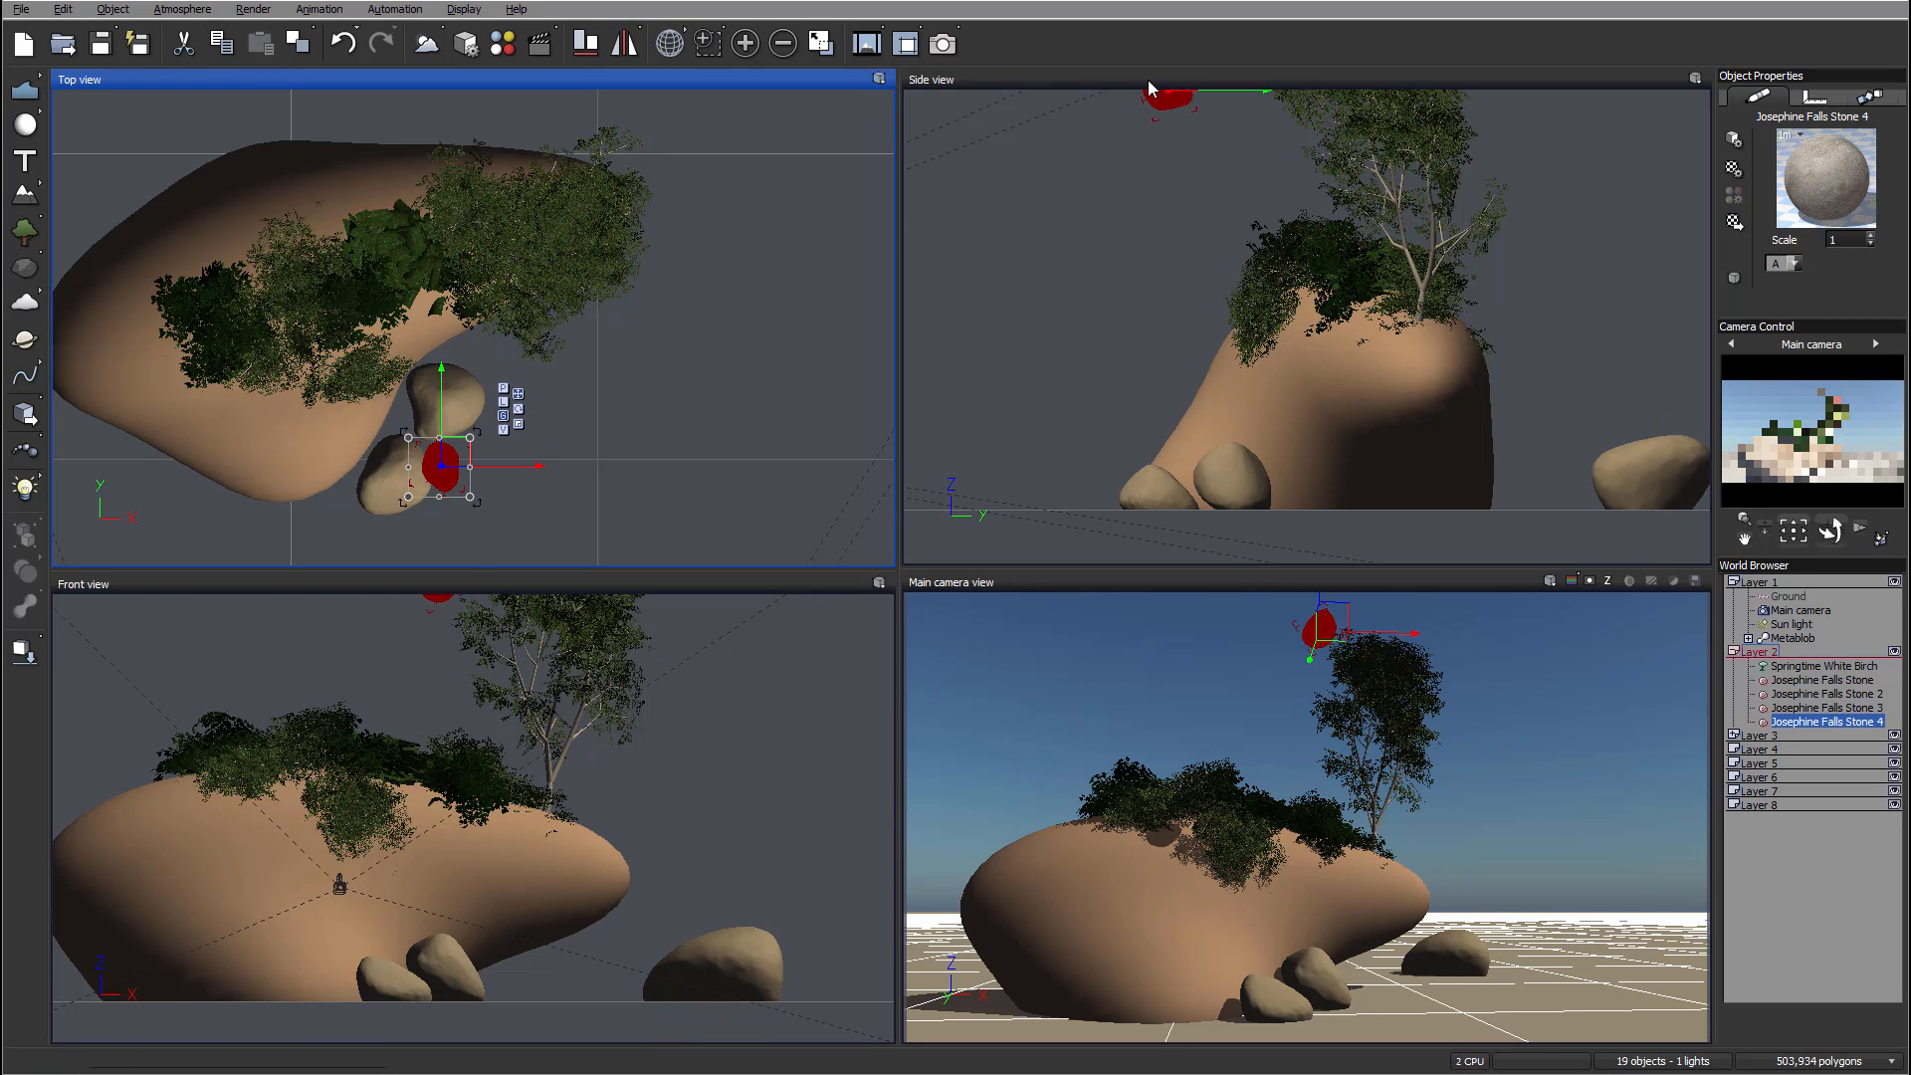
# Step: Drop a fourth stone to the ground and nestle it among the stones at the rock's base
pyautogui.click(24, 652)
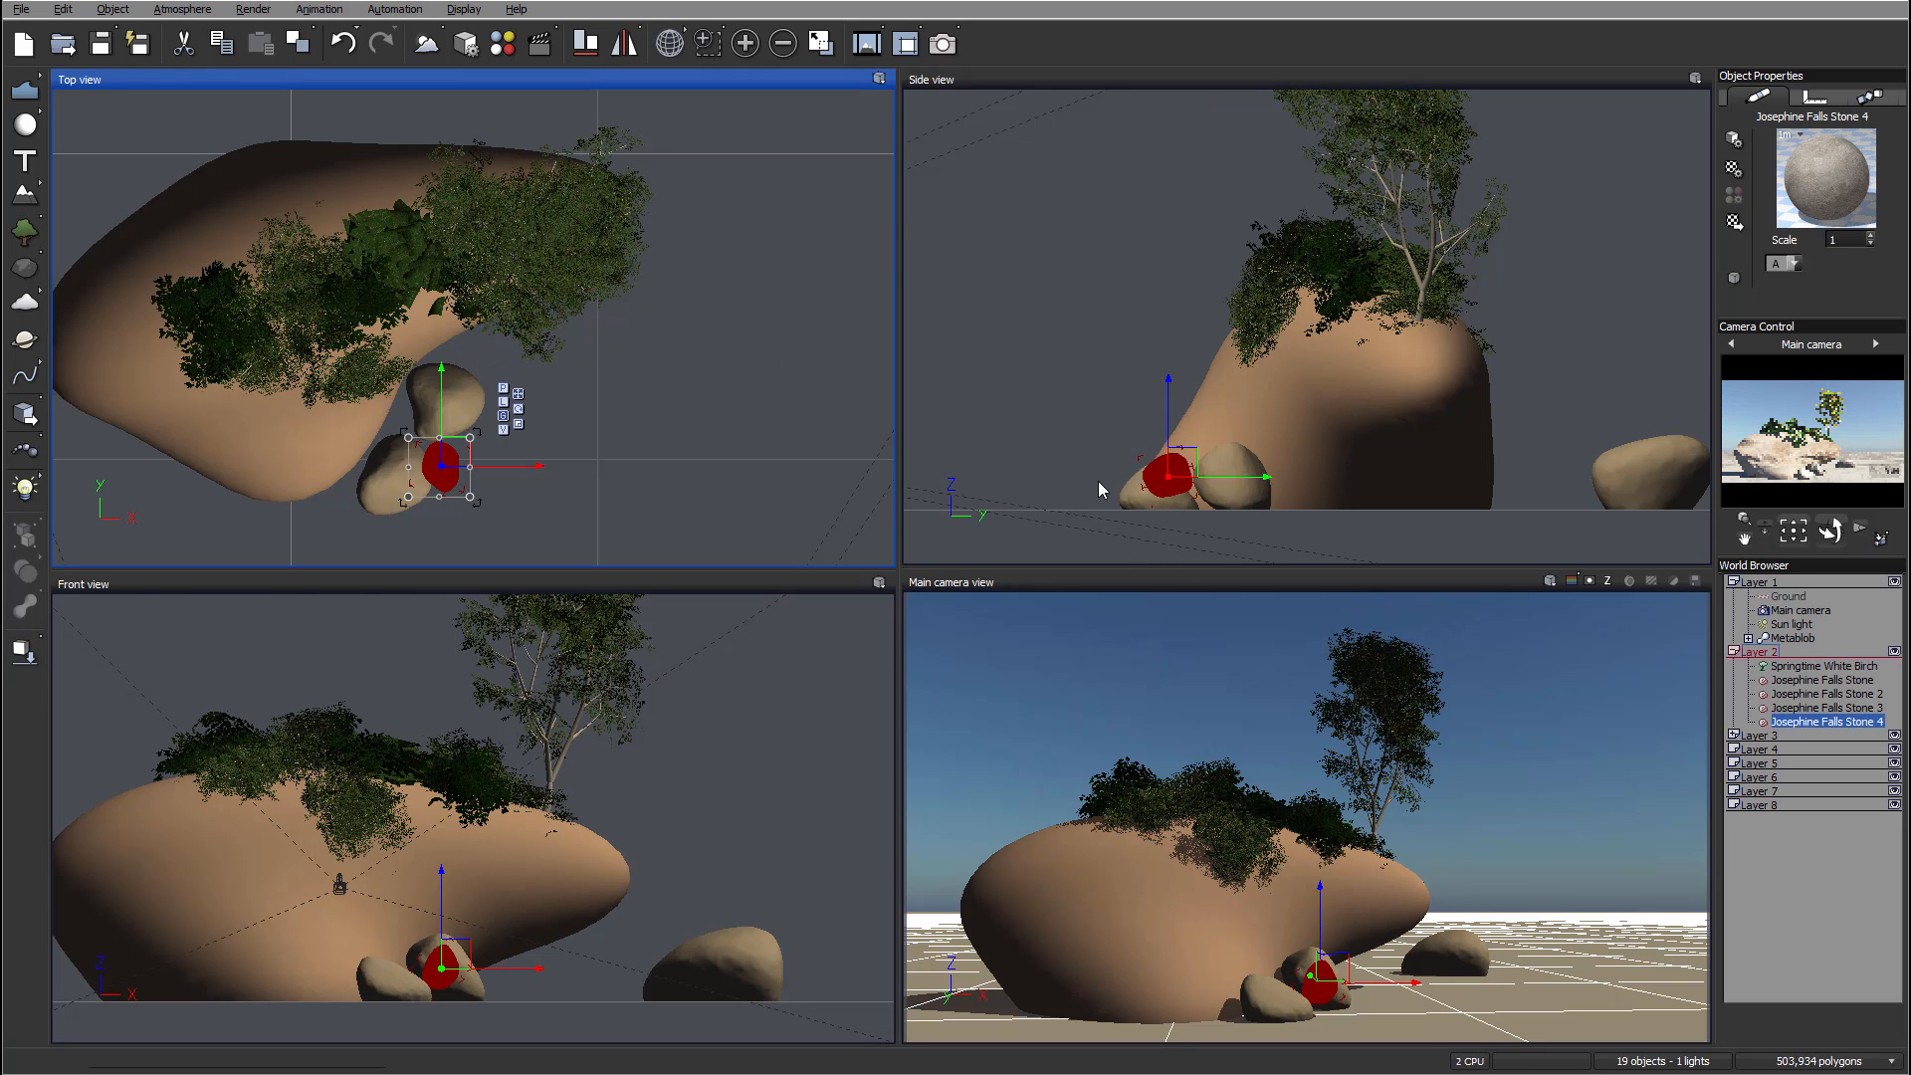
pyautogui.moveTo(1170, 474); pyautogui.dragTo(1172, 271)
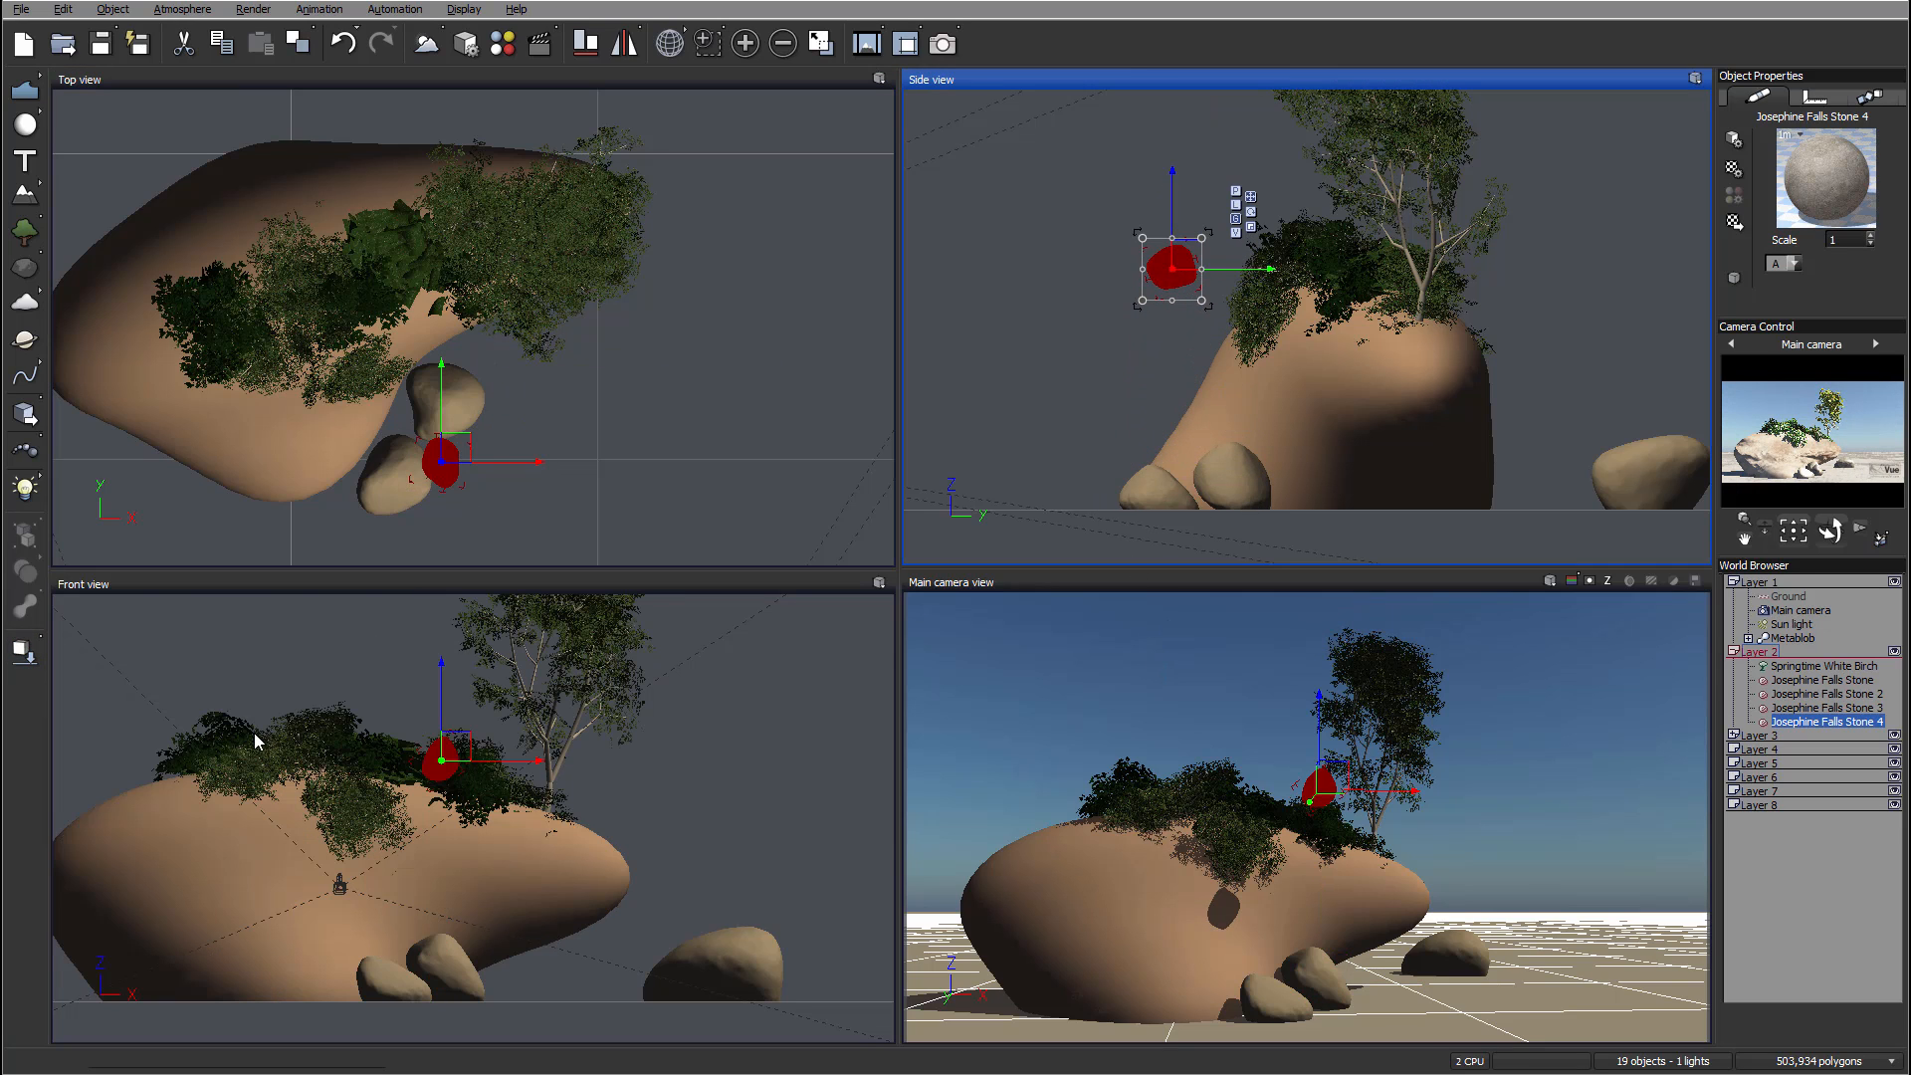
pyautogui.click(24, 652)
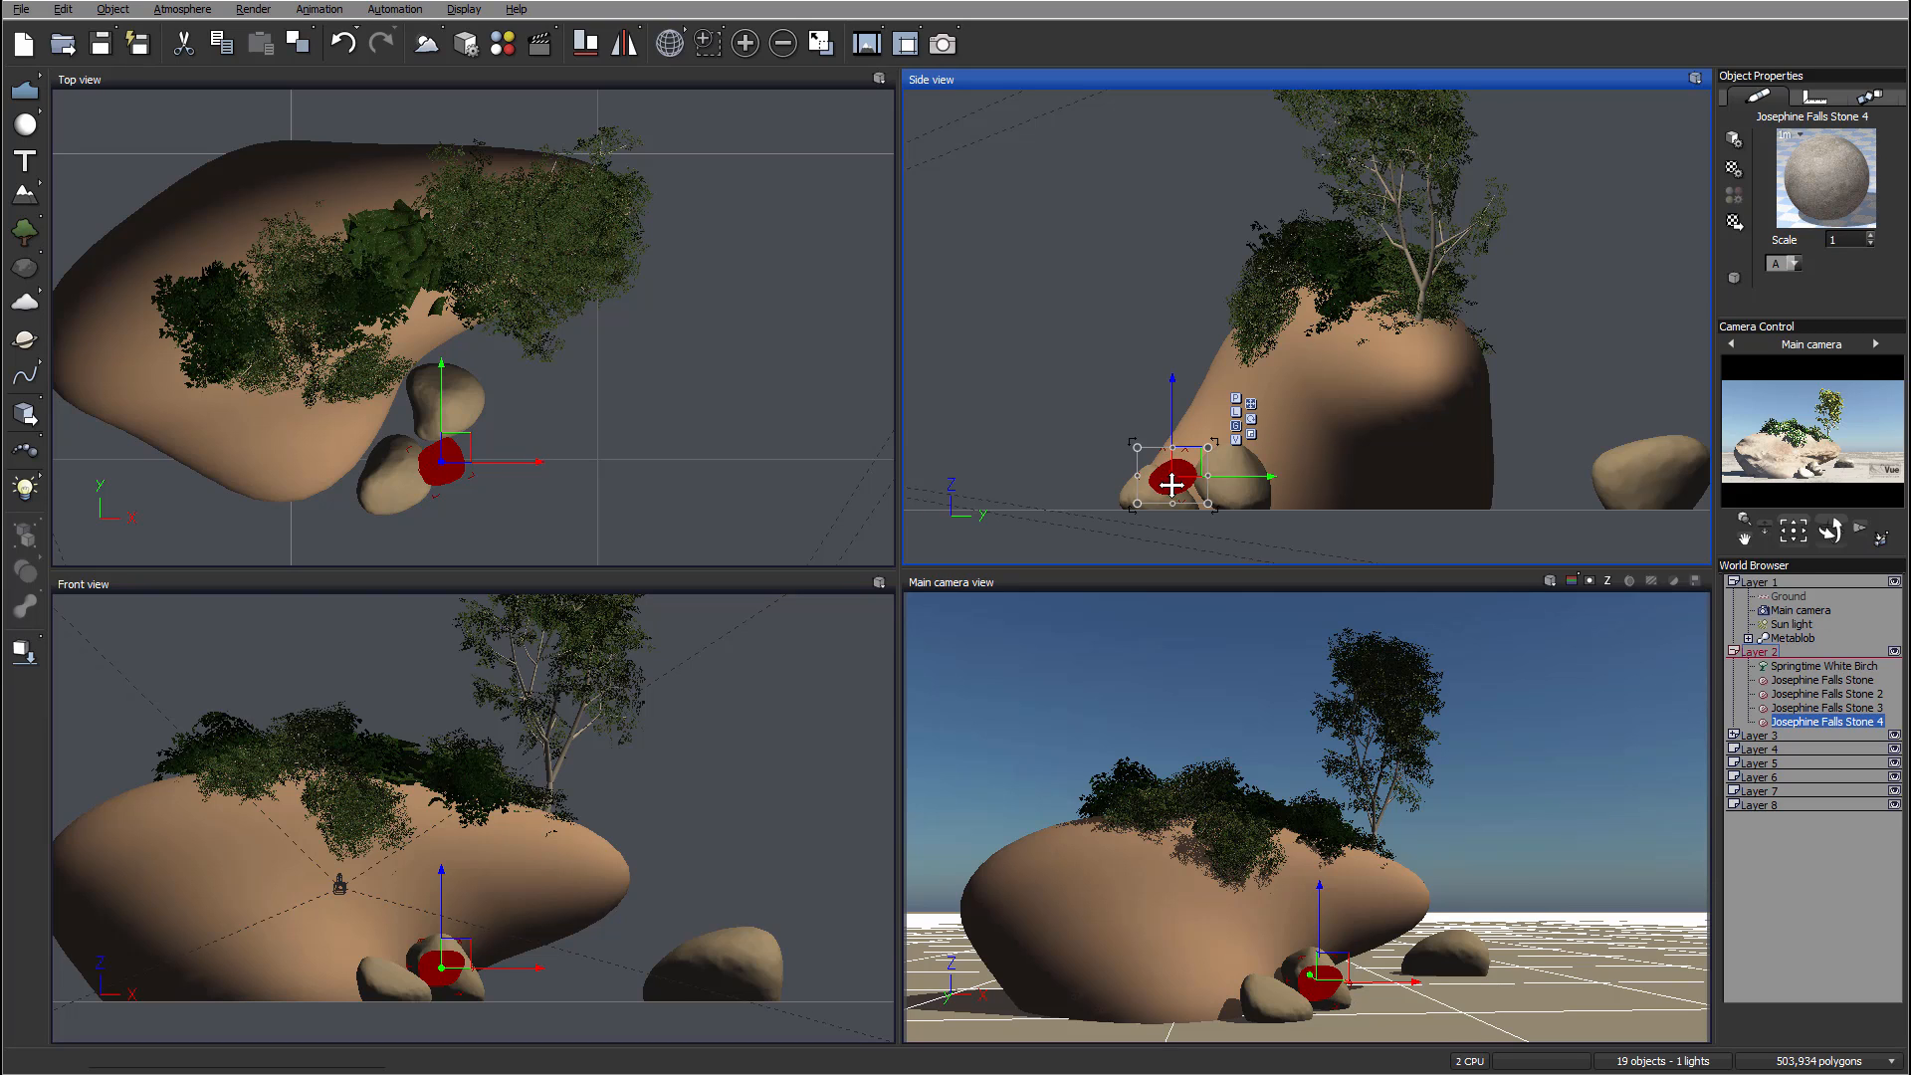
pyautogui.moveTo(1171, 484); pyautogui.dragTo(1175, 500)
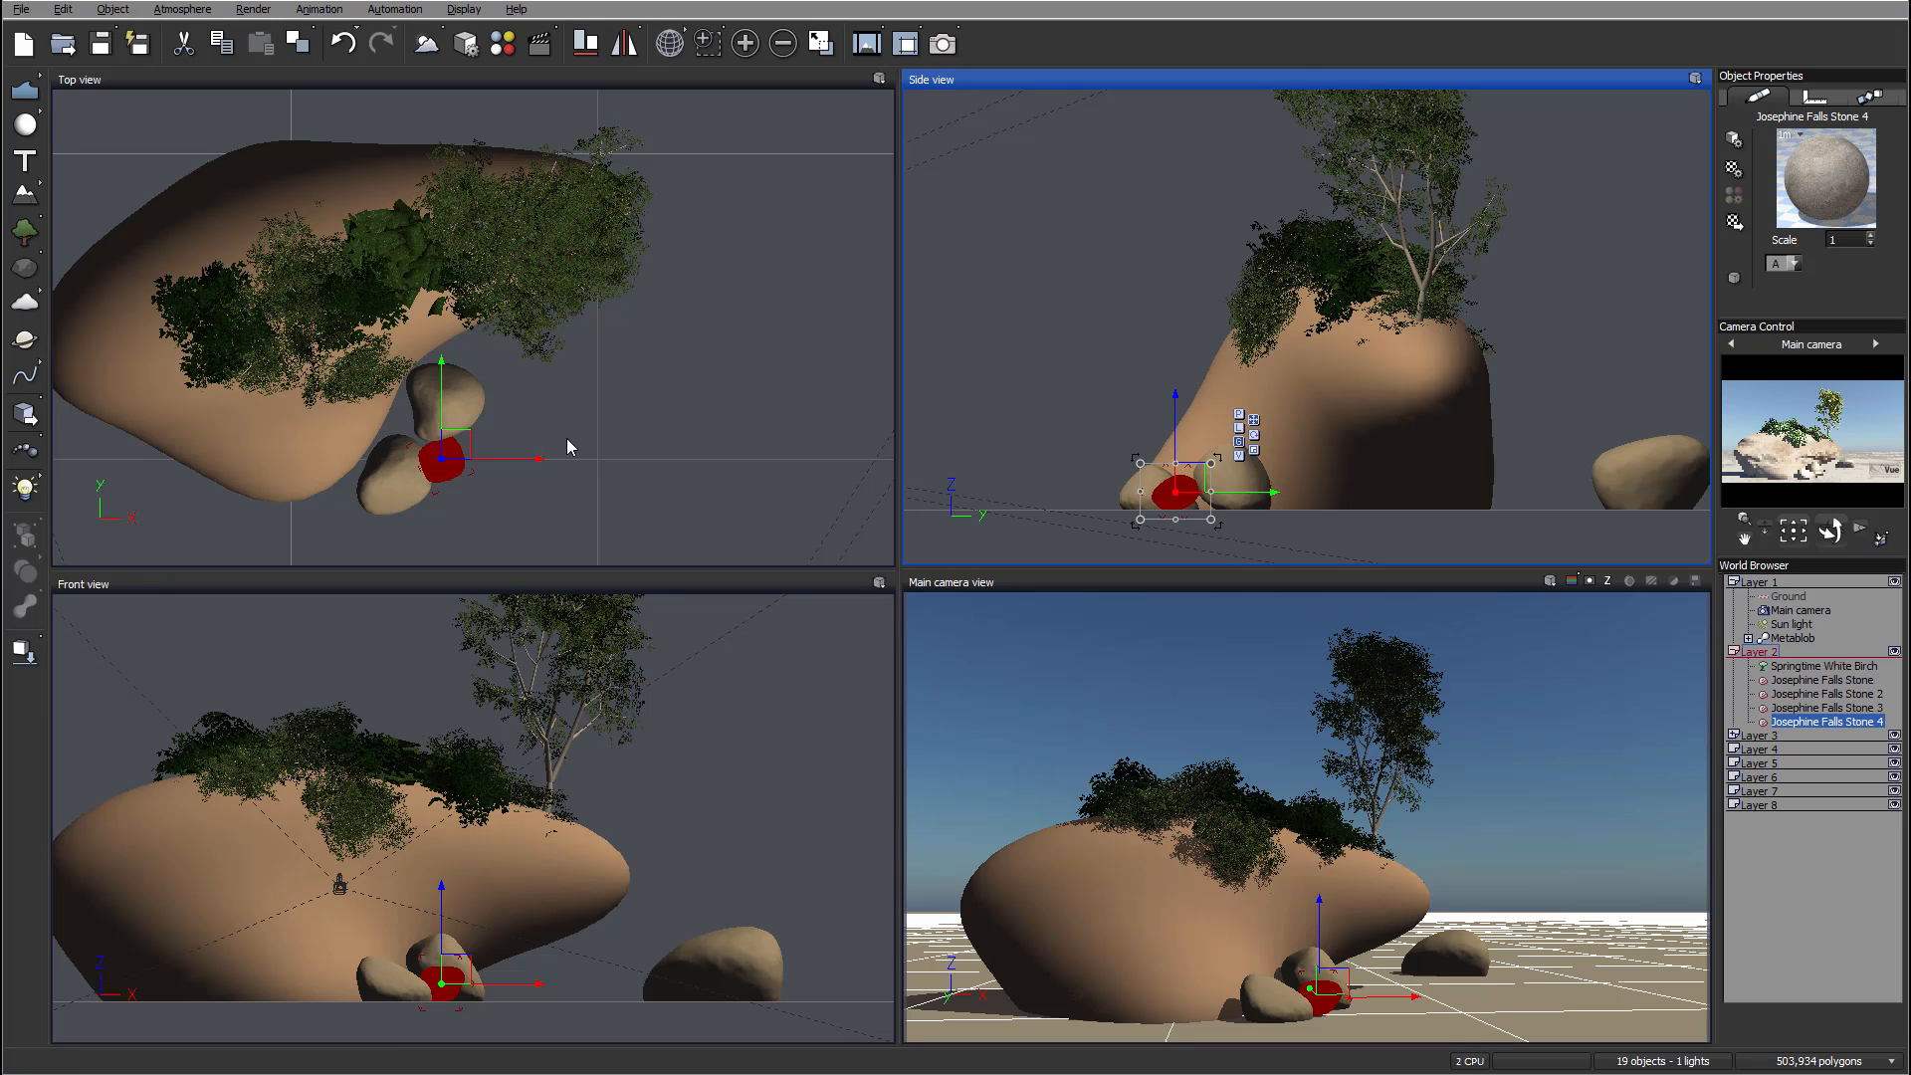
# Step: Position a fifth stone partly embedded in the rock's front face above the base stones
pyautogui.click(493, 310)
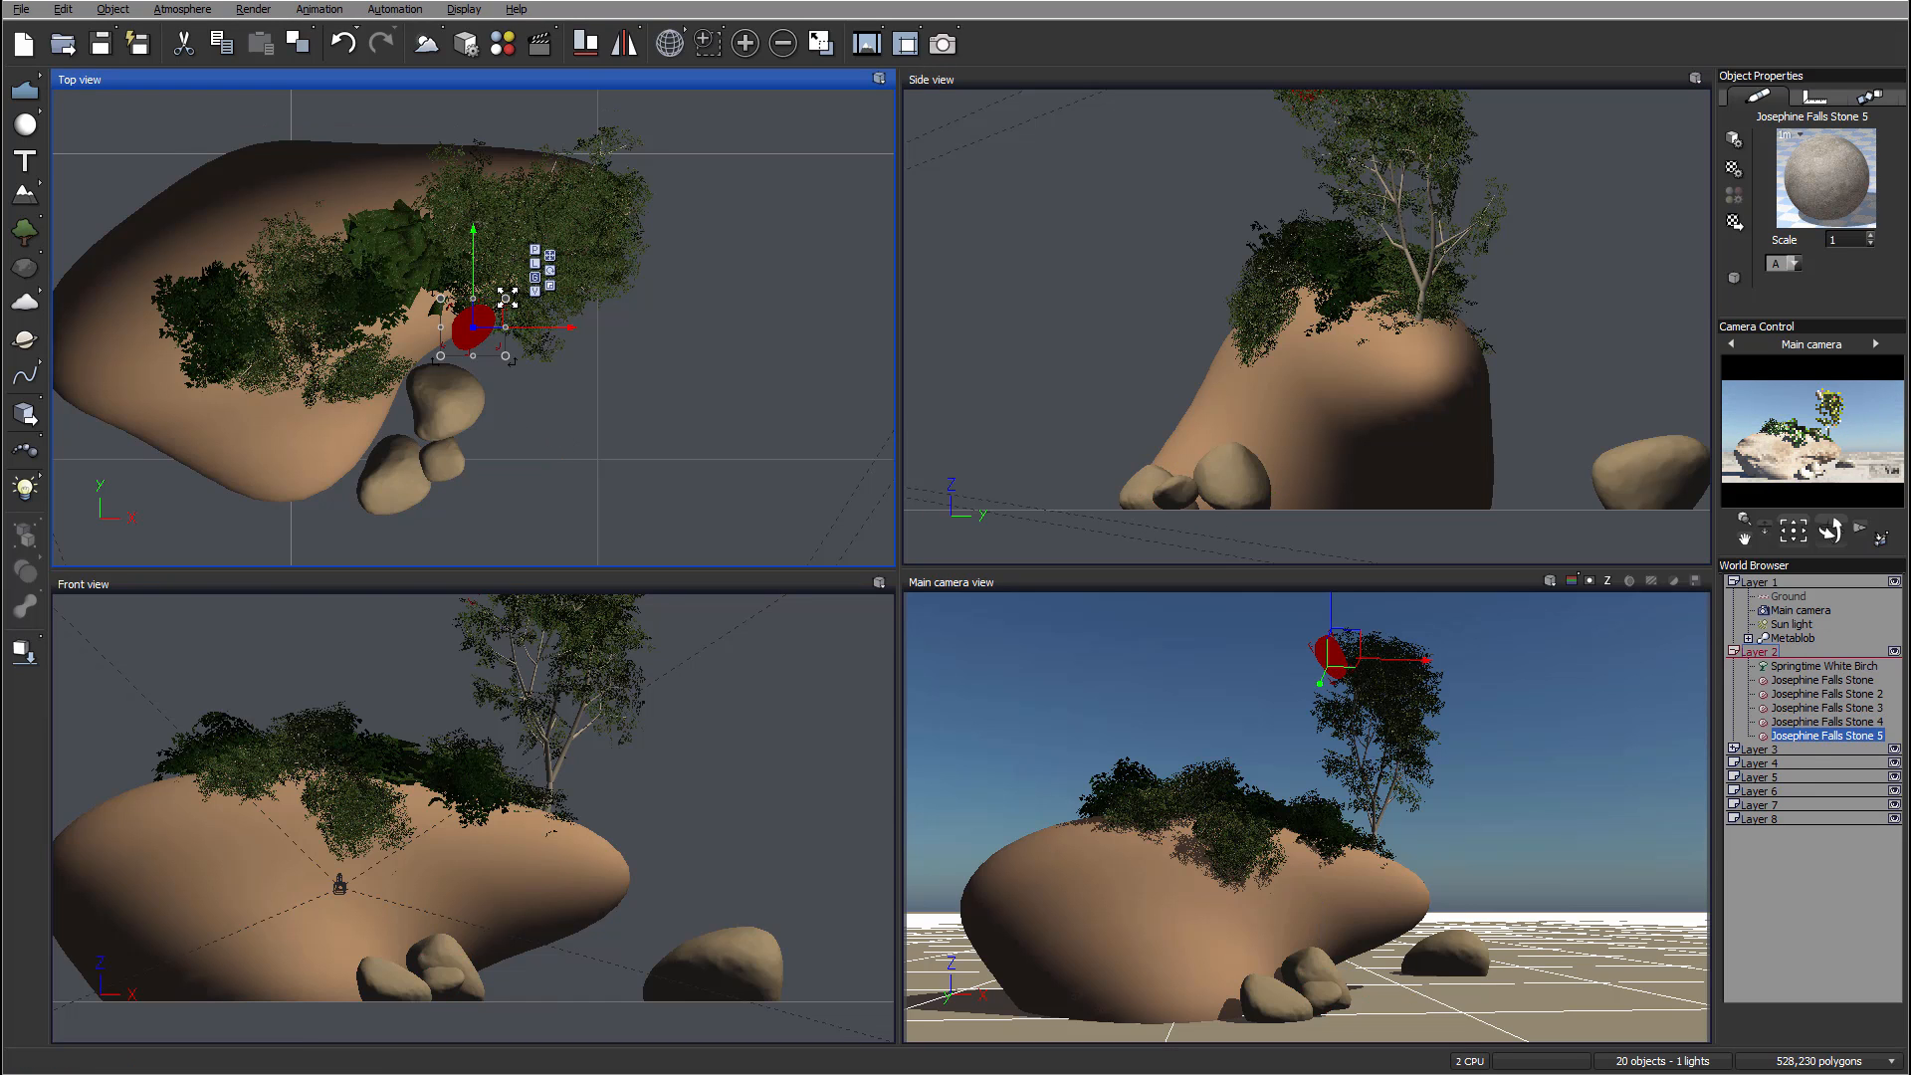
pyautogui.moveTo(507, 297); pyautogui.dragTo(449, 323)
pyautogui.moveTo(1165, 176); pyautogui.dragTo(1075, 222, button='right')
pyautogui.moveTo(1218, 113); pyautogui.dragTo(1171, 587)
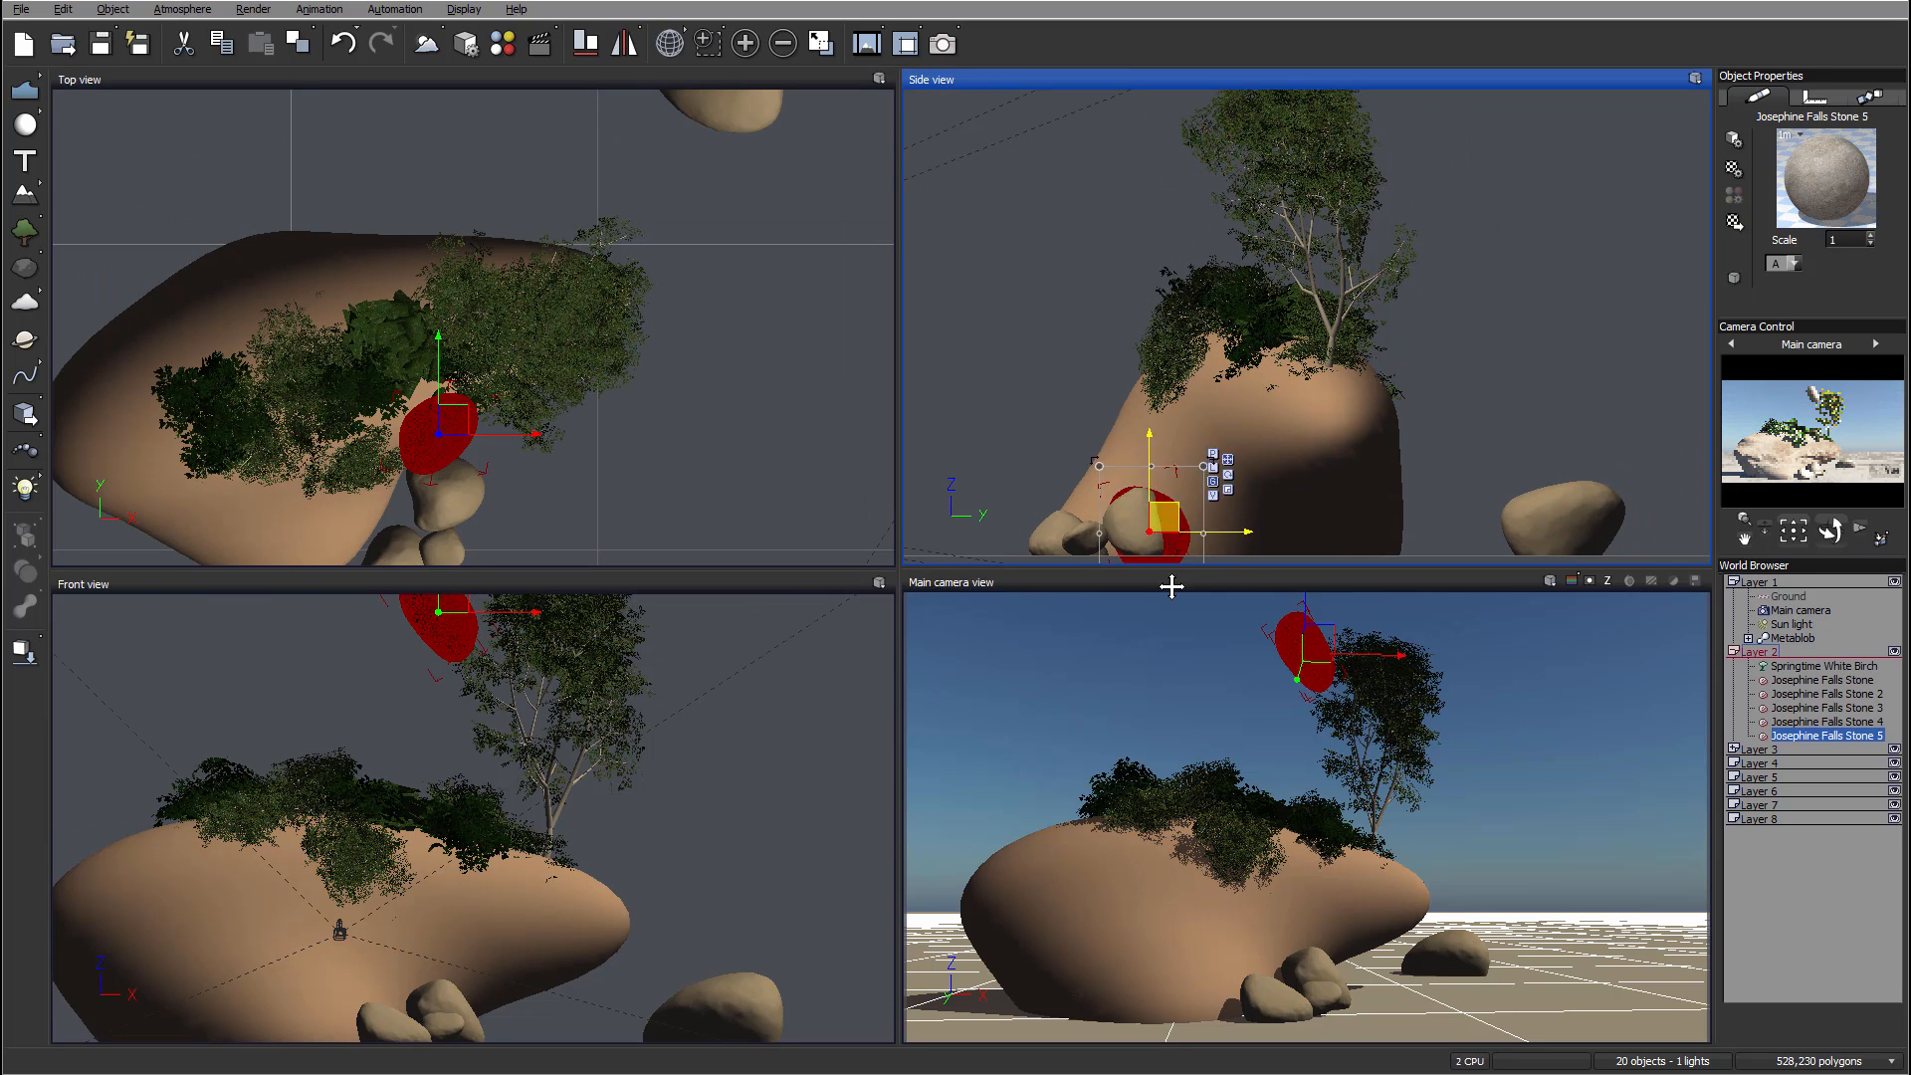
pyautogui.moveTo(442, 421)
pyautogui.mouseDown()
pyautogui.moveTo(443, 463)
pyautogui.moveTo(432, 451)
pyautogui.mouseUp()
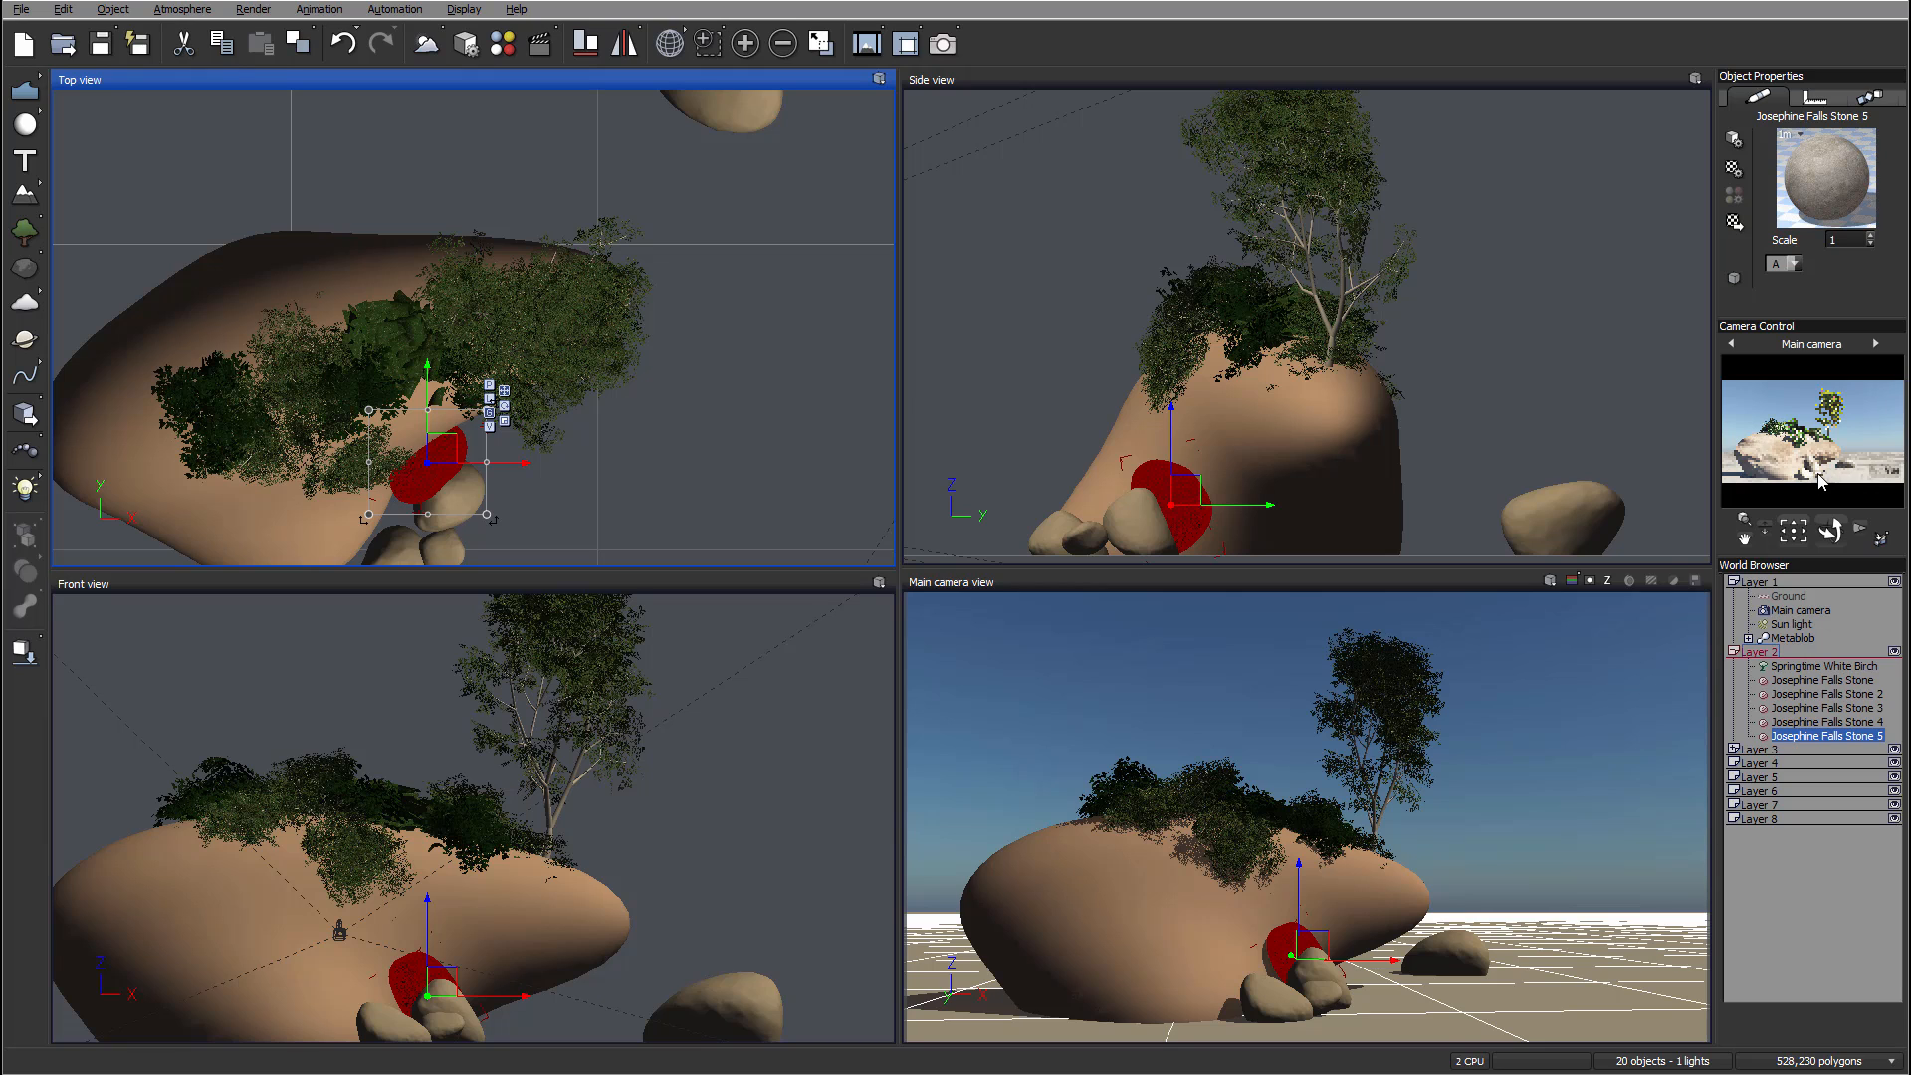
pyautogui.moveTo(500, 423); pyautogui.dragTo(700, 239, button='right')
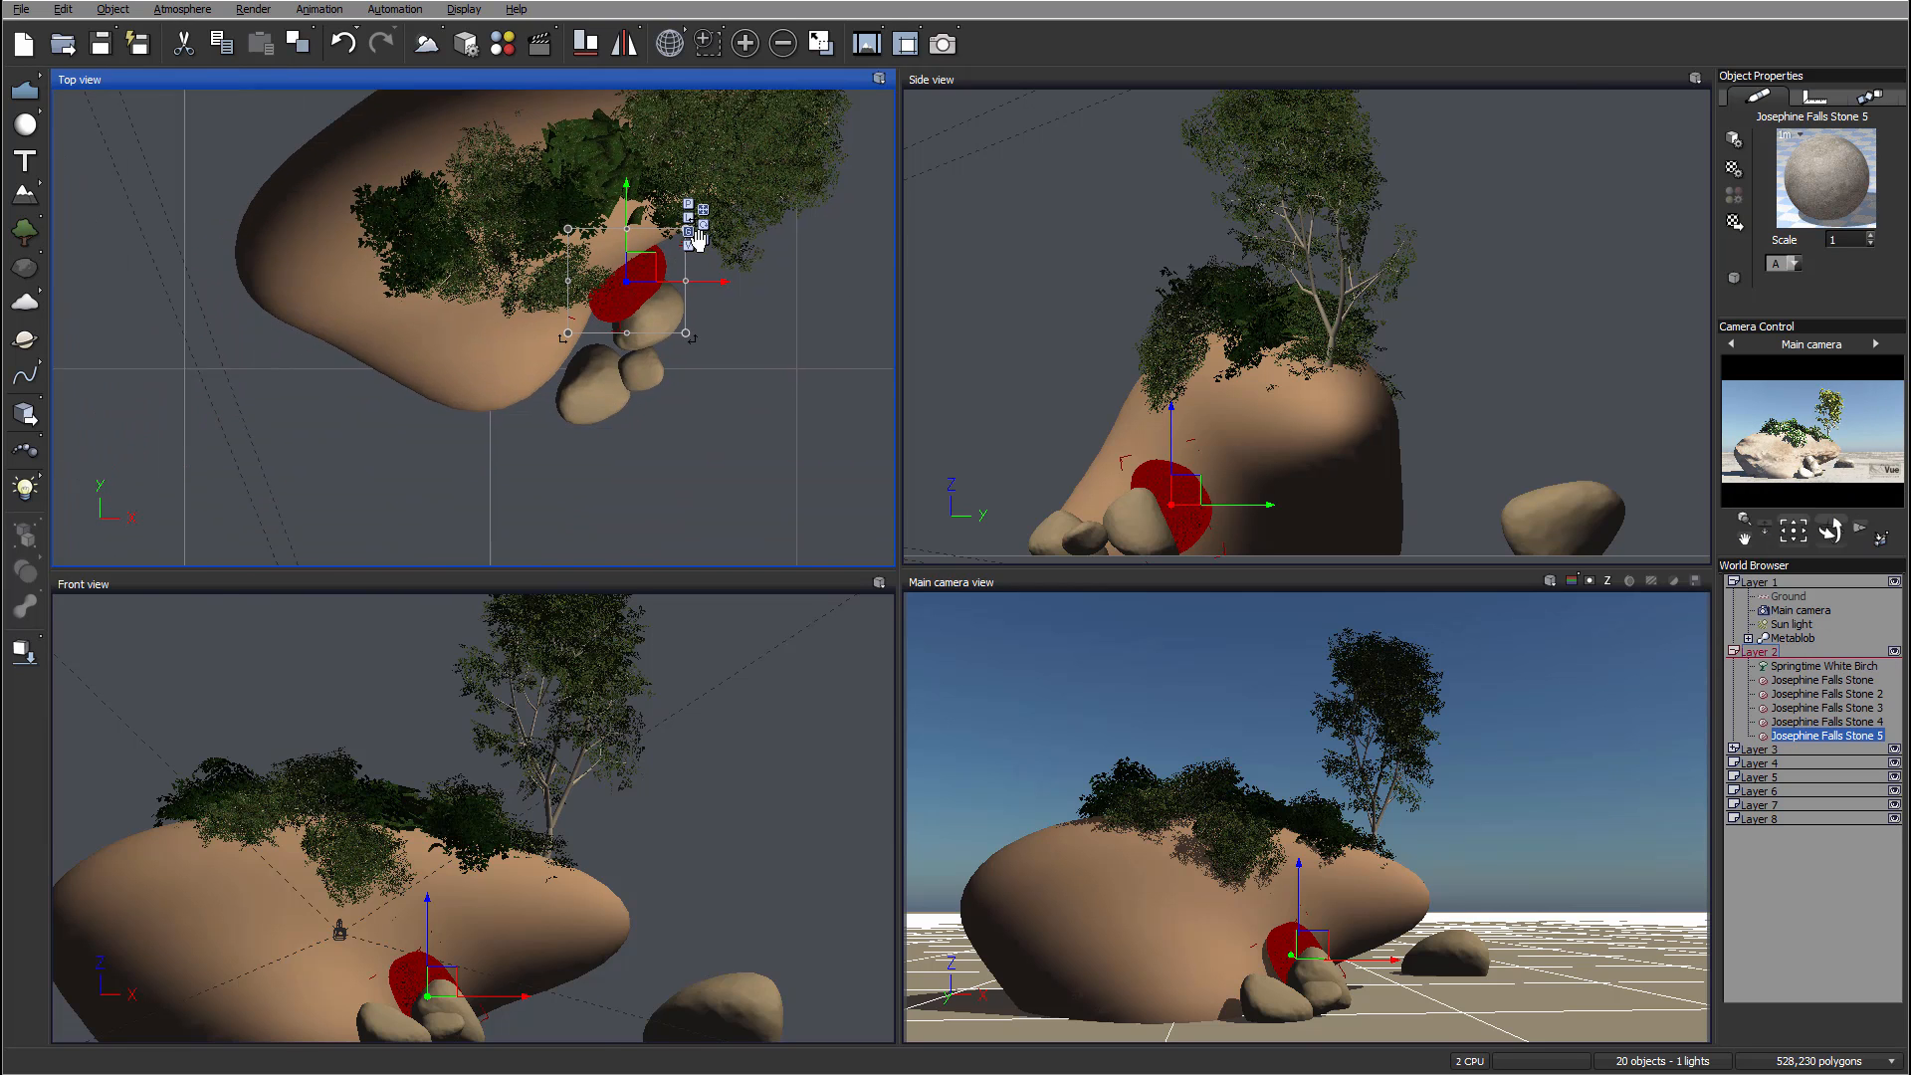
pyautogui.moveTo(665, 251); pyautogui.dragTo(560, 349)
pyautogui.click(1301, 487)
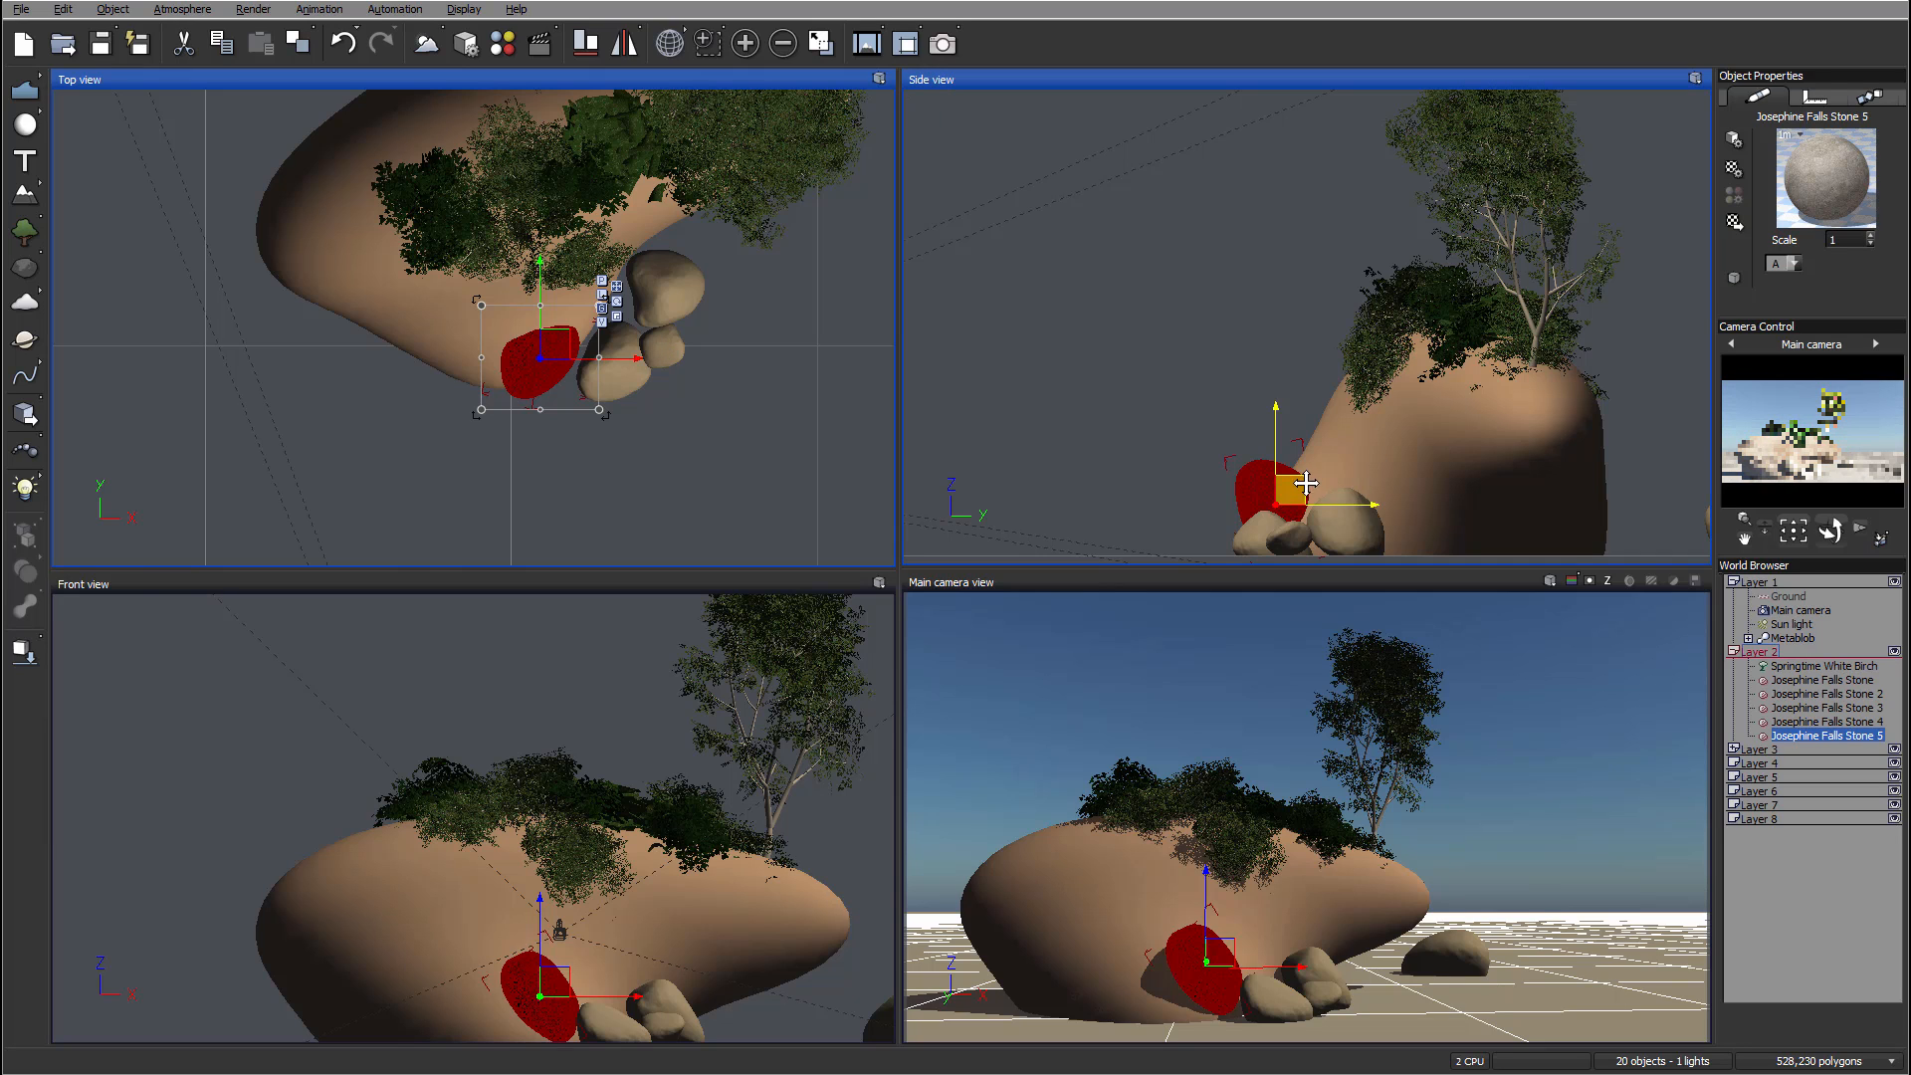
pyautogui.moveTo(1302, 488); pyautogui.dragTo(1348, 429)
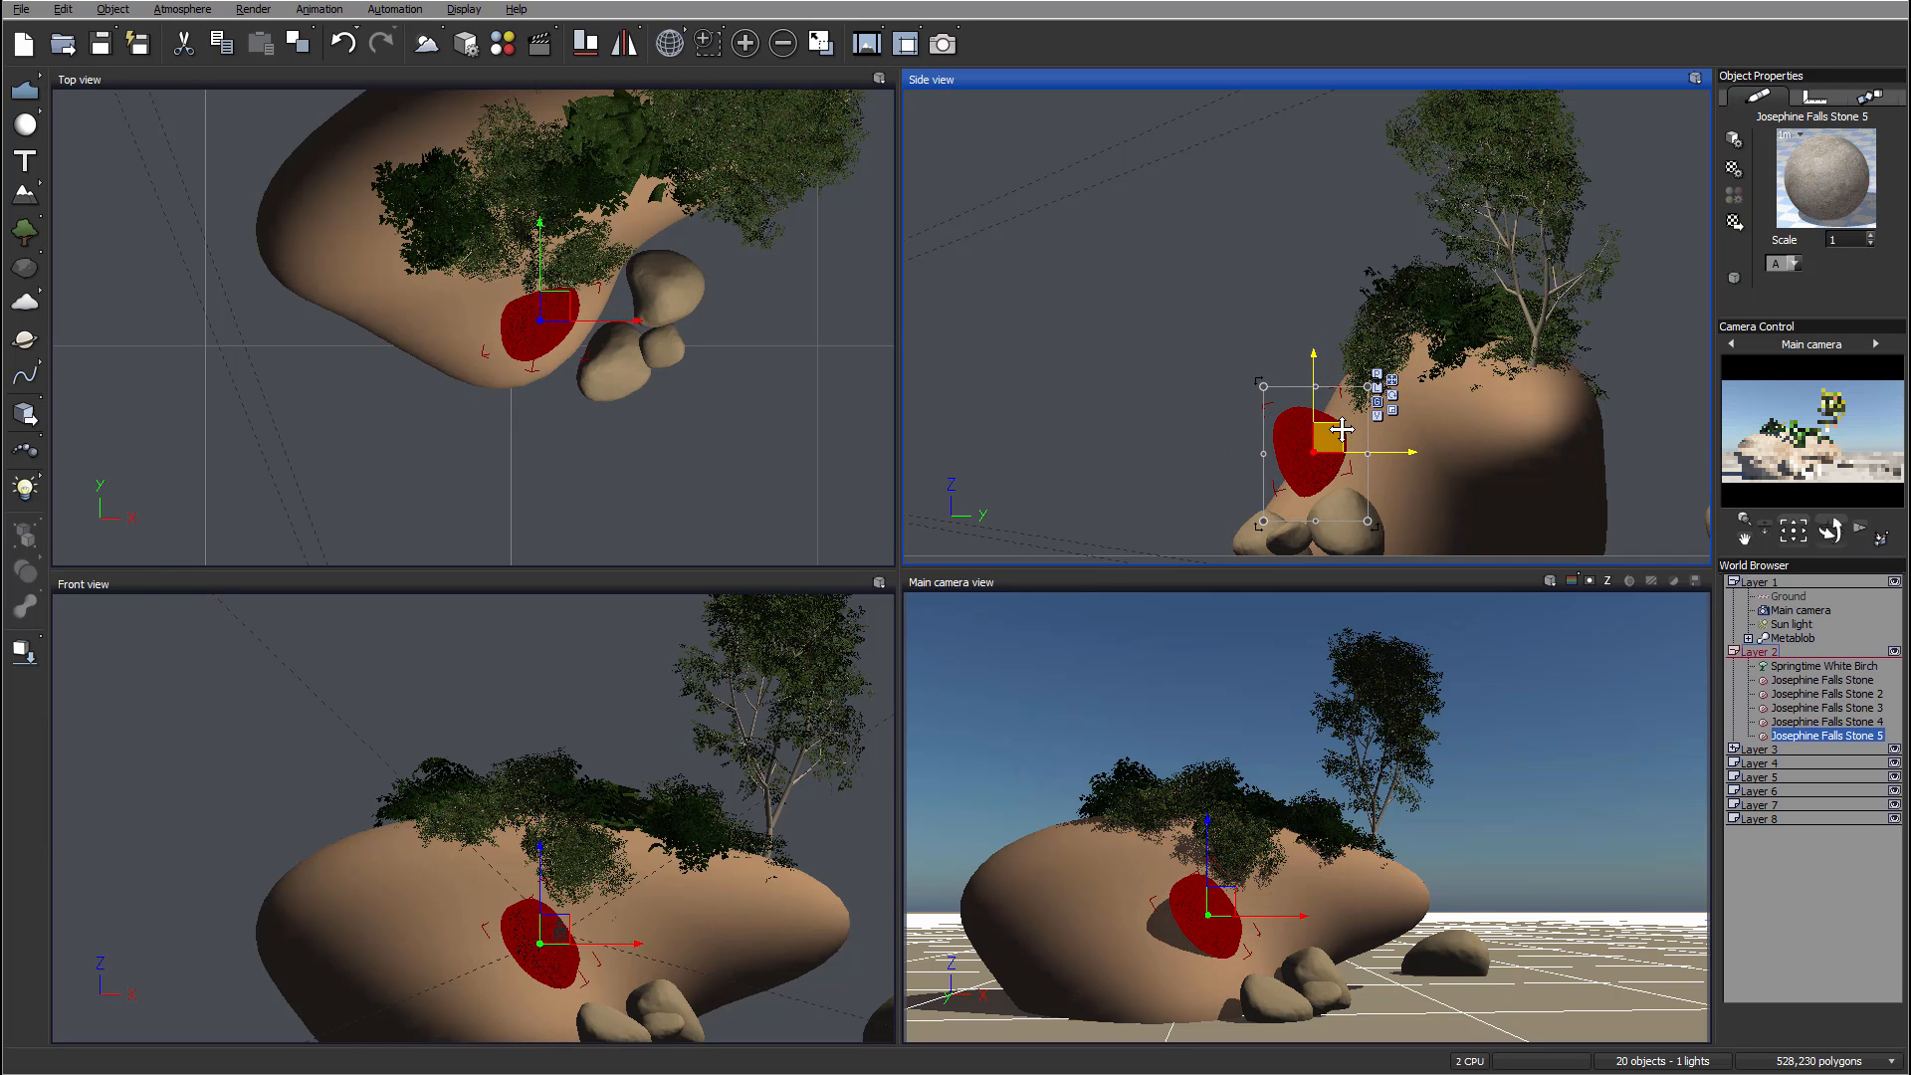
pyautogui.click(538, 297)
pyautogui.moveTo(538, 297); pyautogui.dragTo(540, 297)
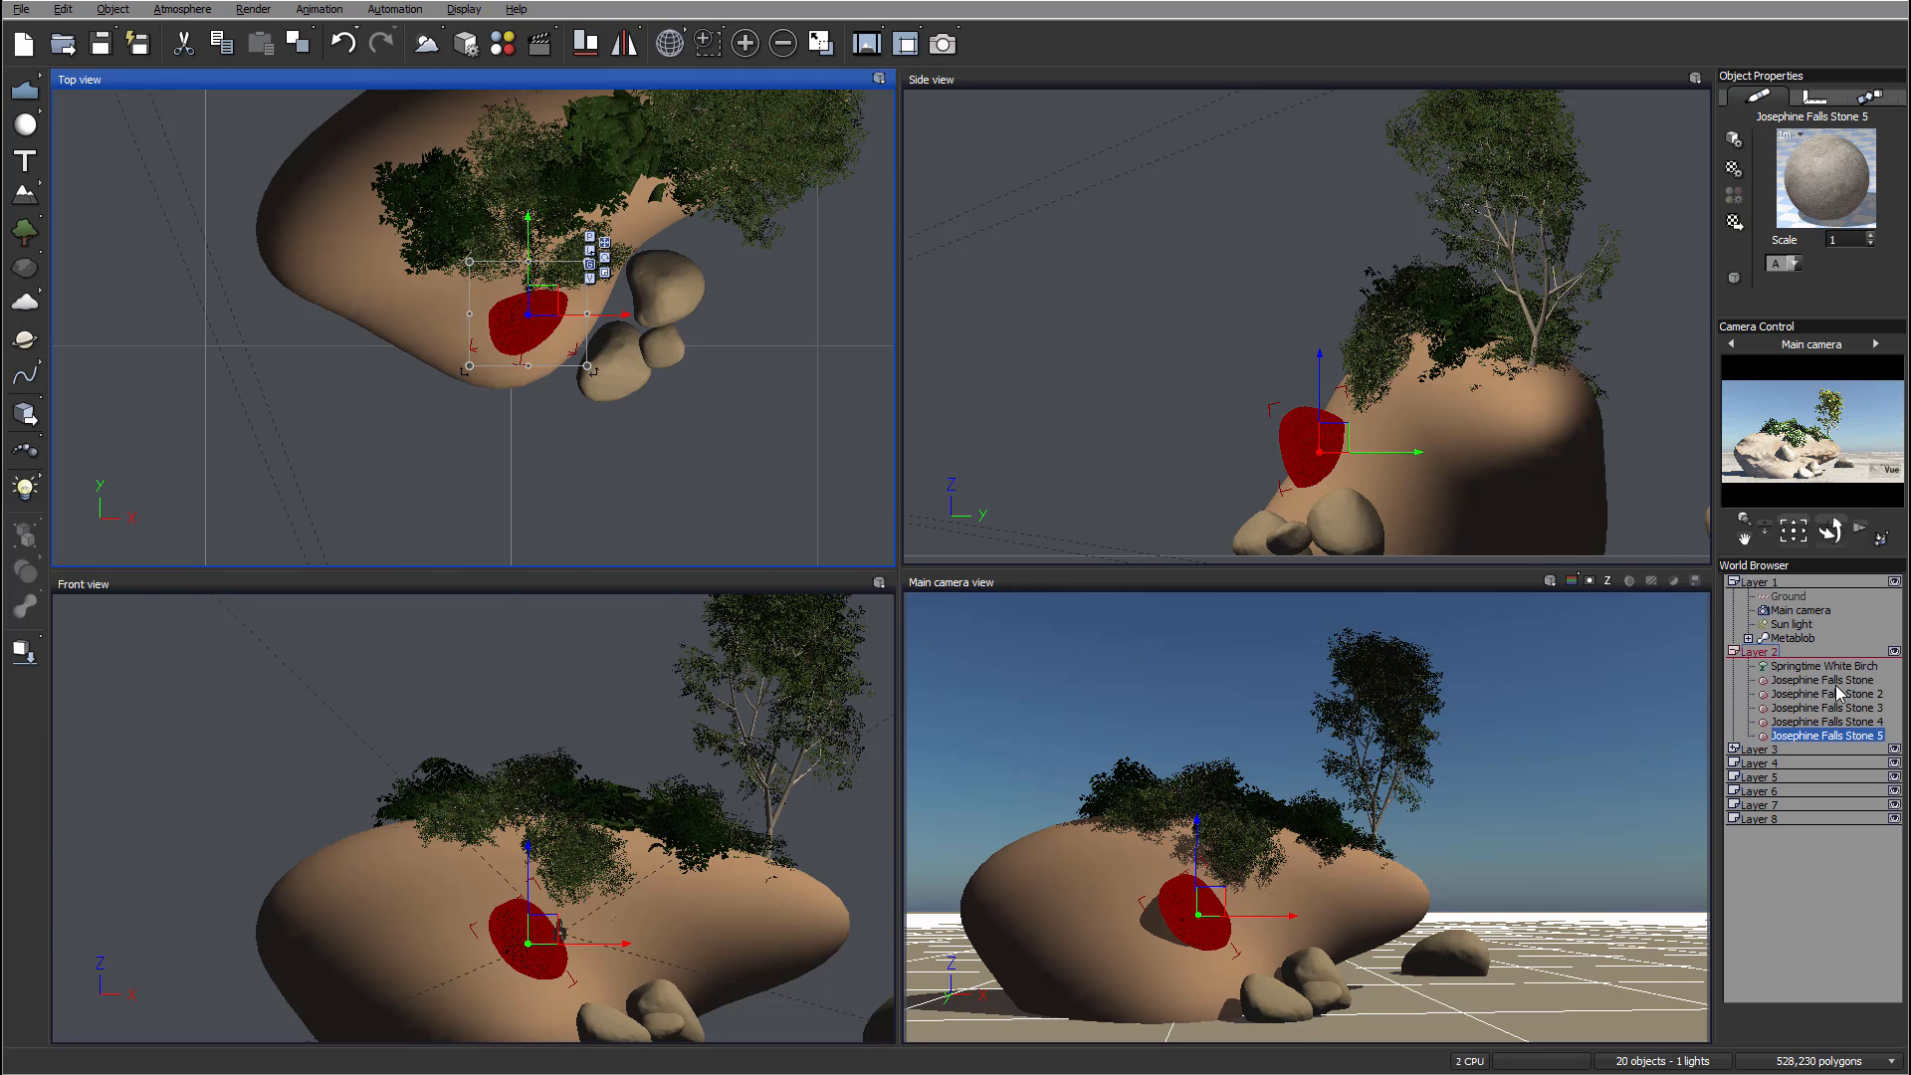
# Step: Copy the Metablob's material and paste it onto Josephine Falls Stone 5
pyautogui.click(1793, 638)
pyautogui.rightClick(1783, 161)
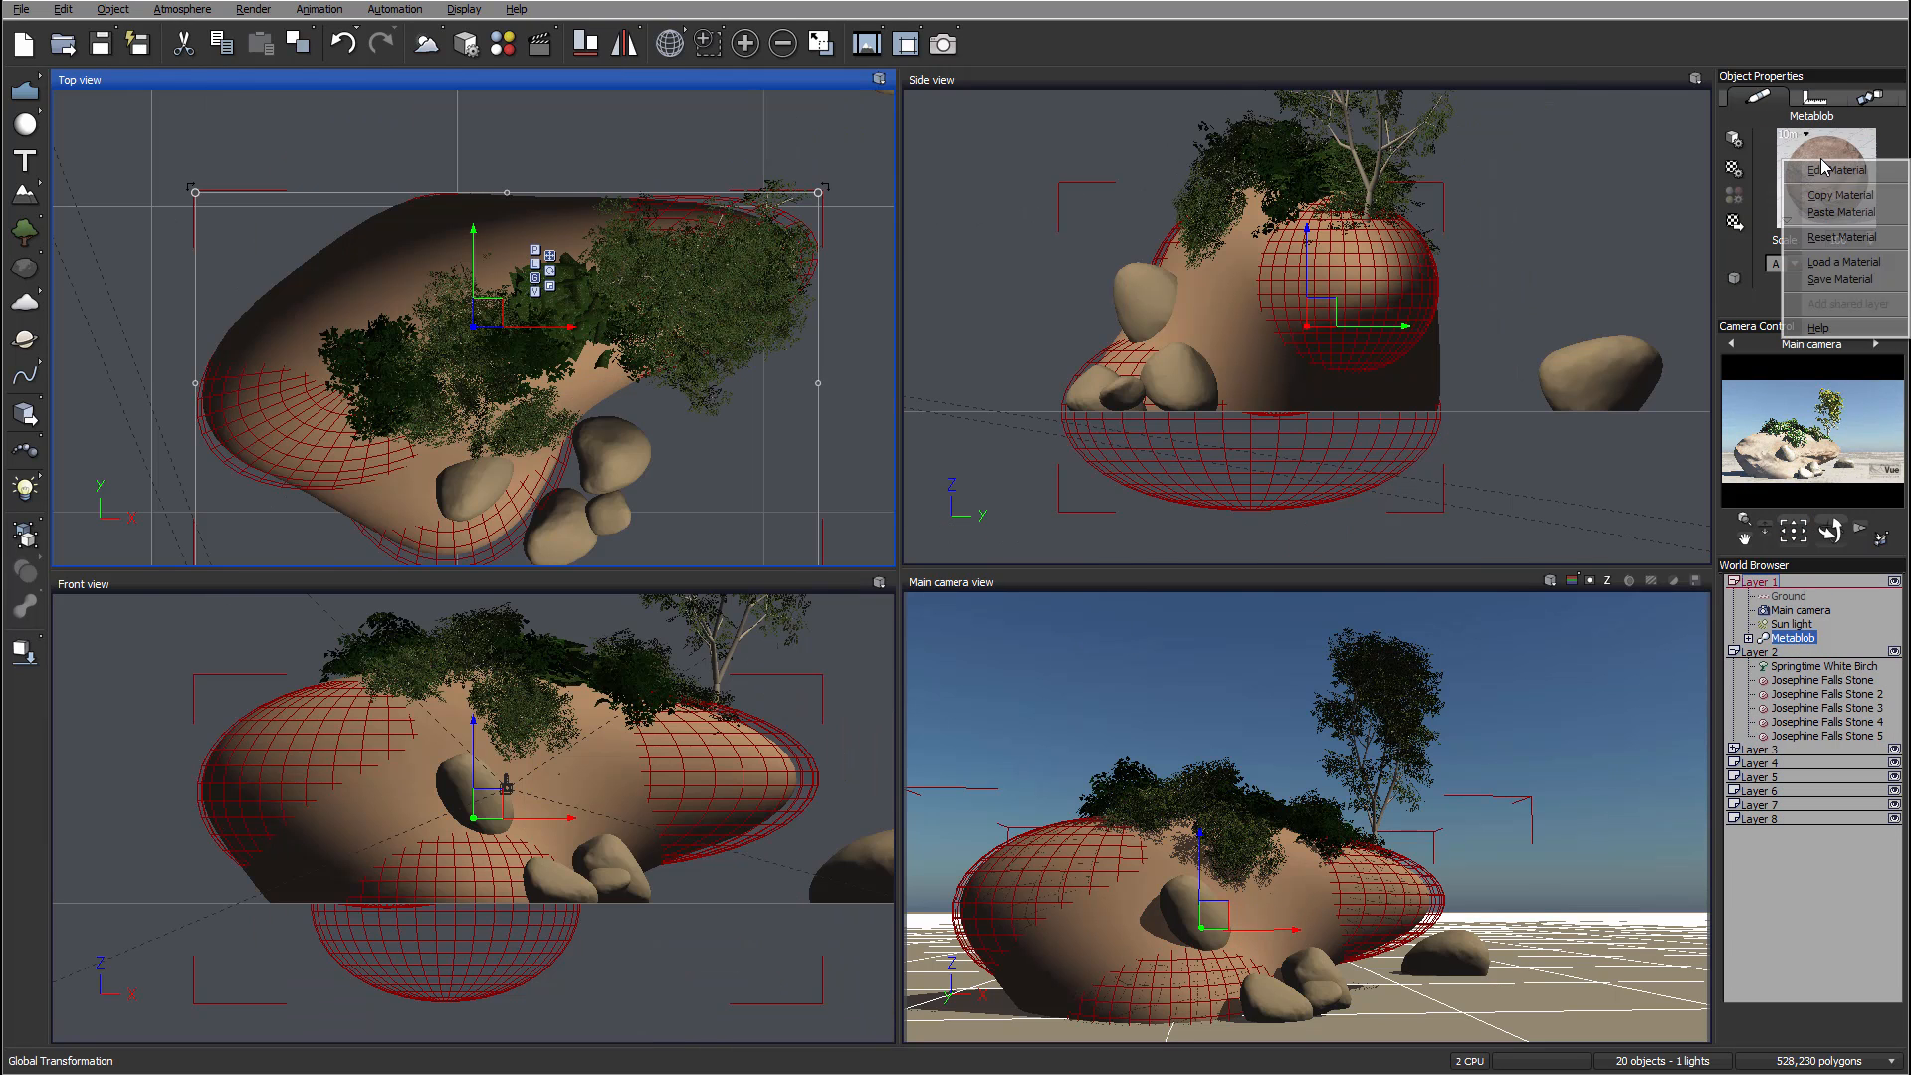
pyautogui.click(1855, 173)
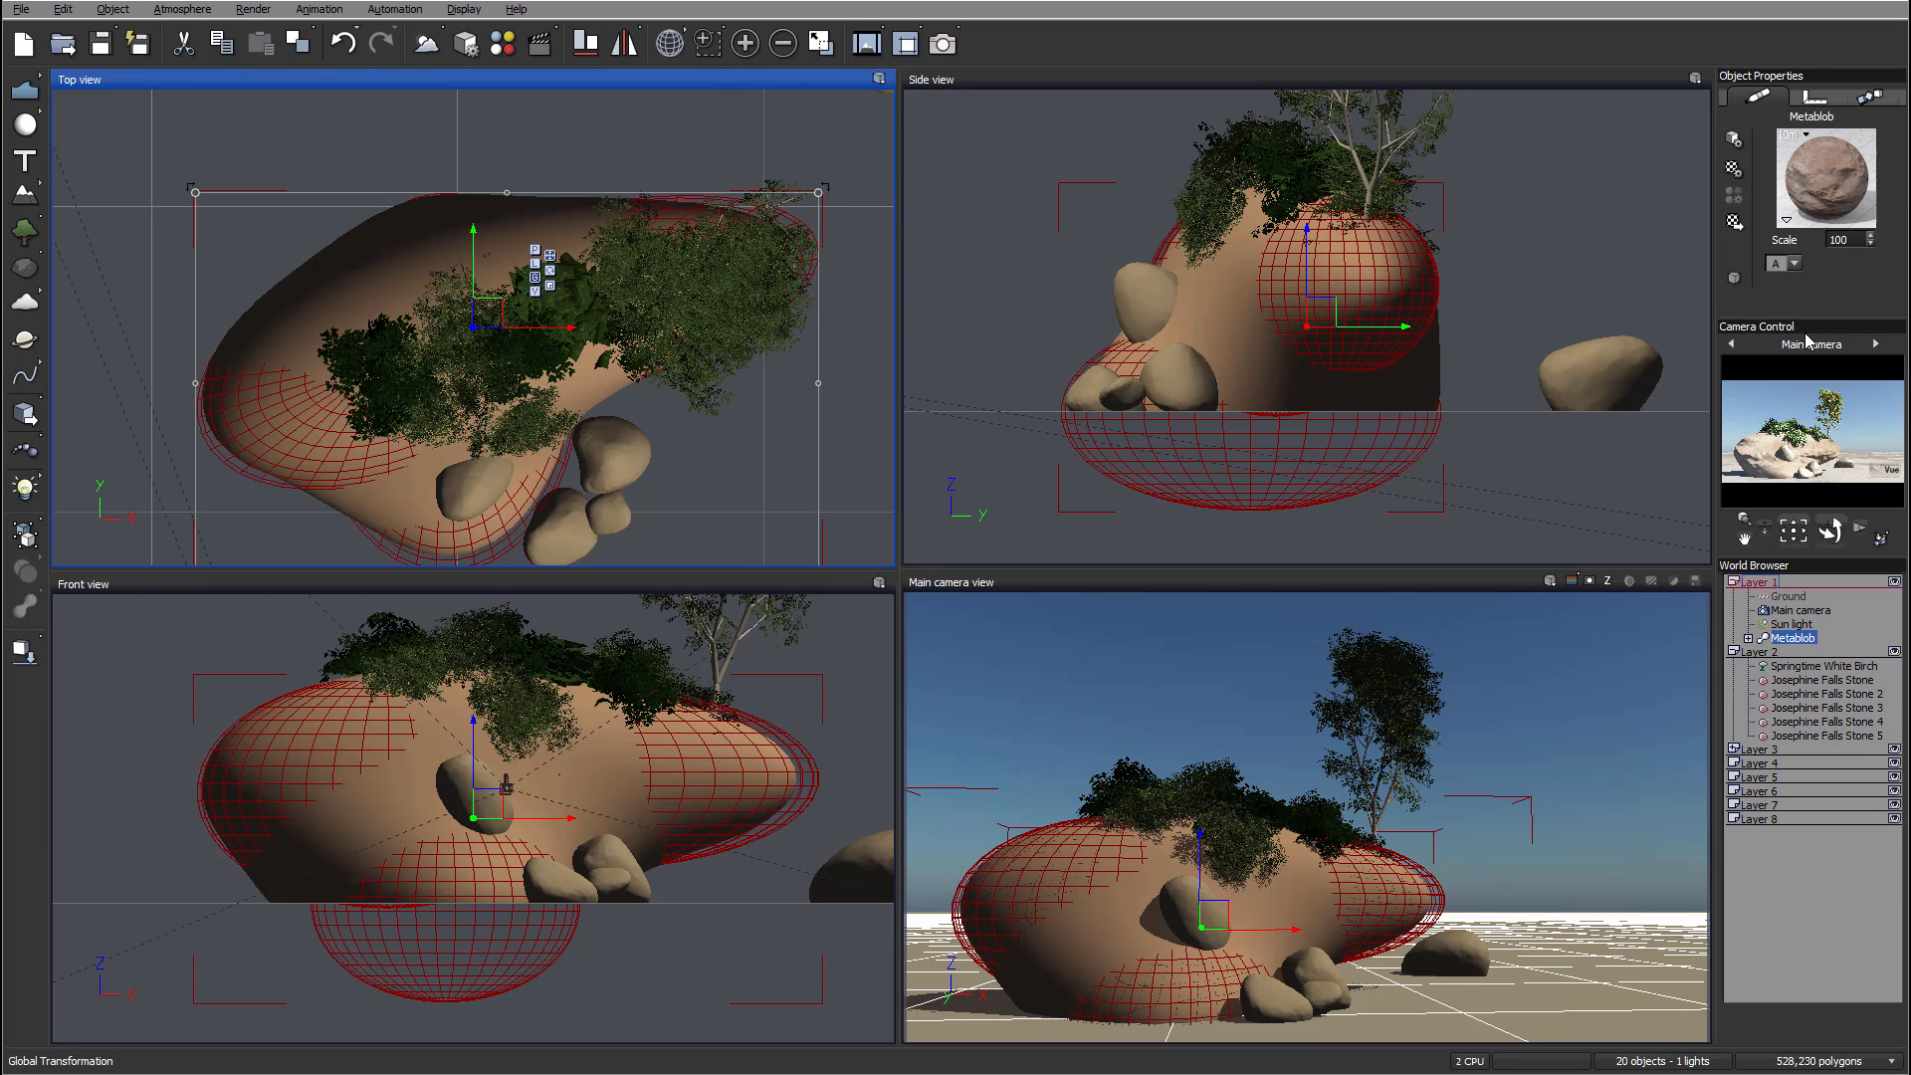
pyautogui.click(1803, 736)
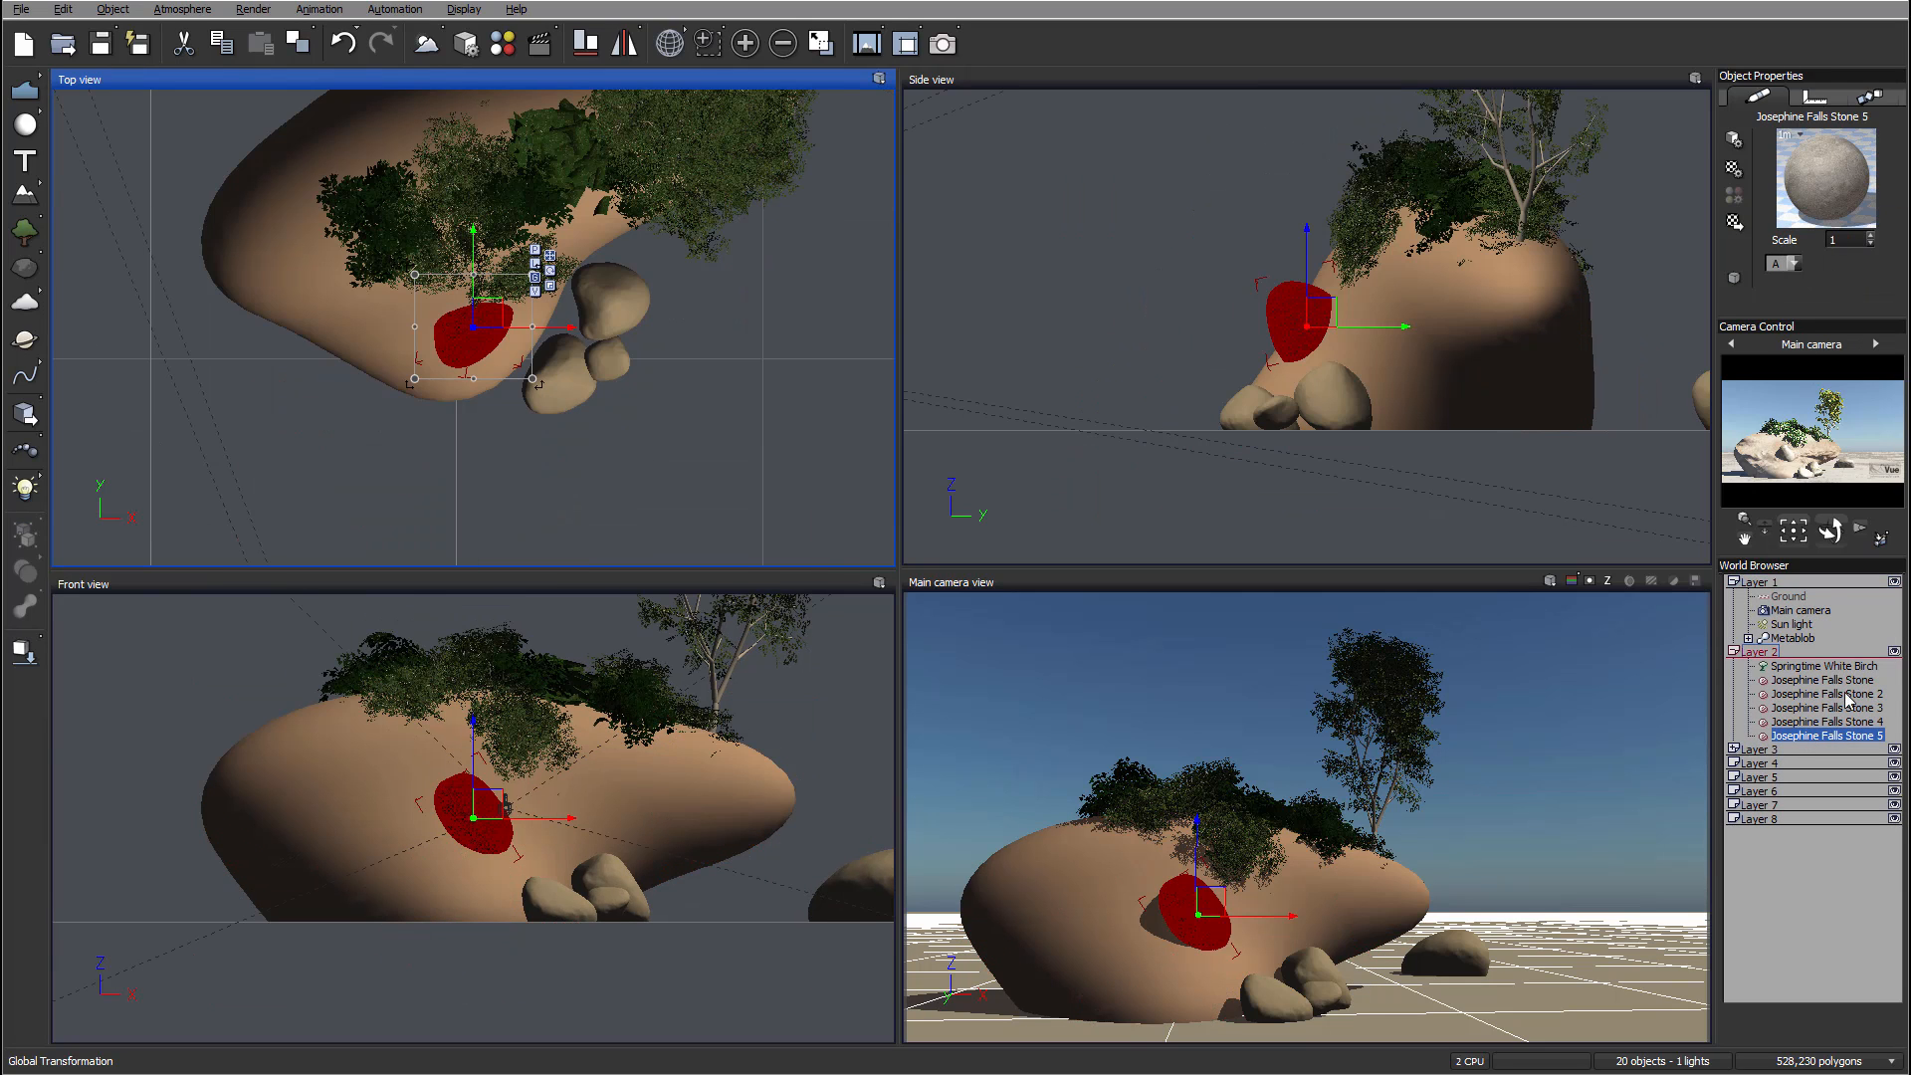
pyautogui.rightClick(1849, 228)
pyautogui.click(1848, 241)
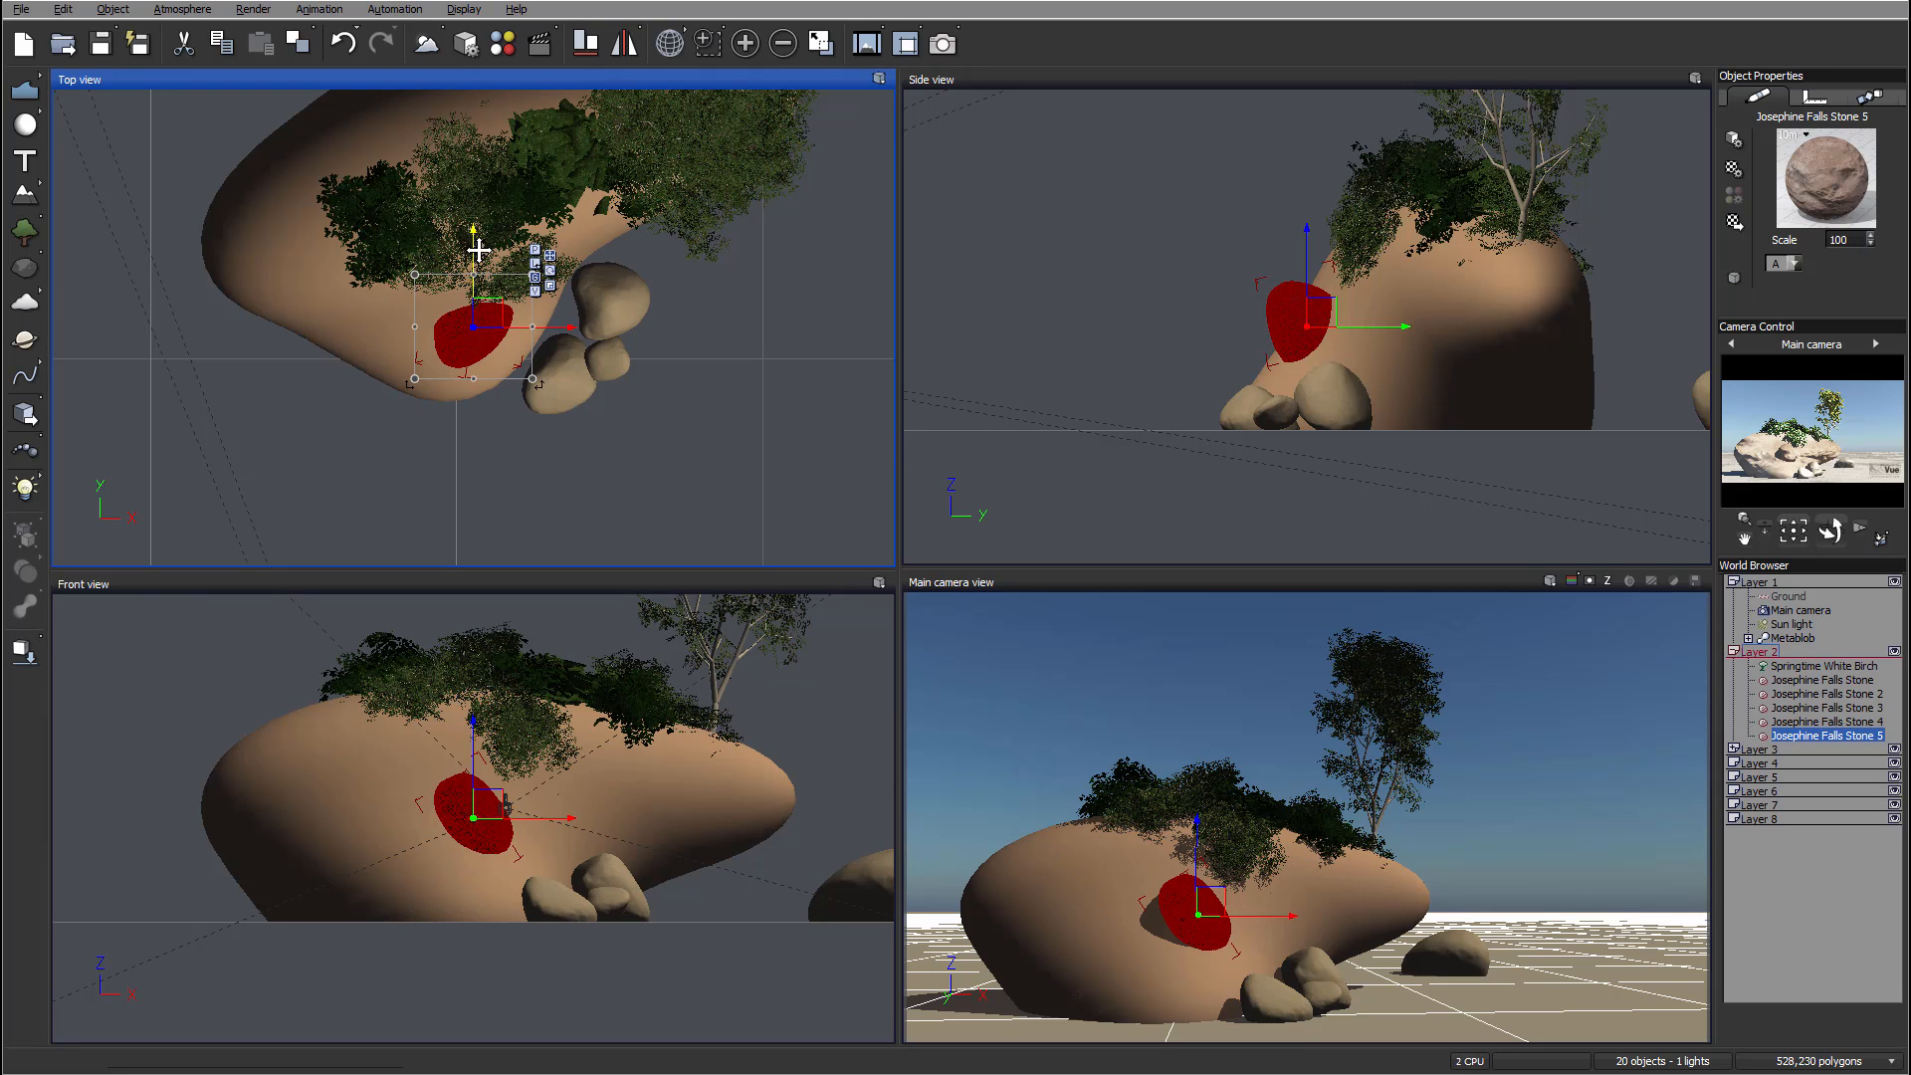
# Step: Save the scene as a new file
pyautogui.click(21, 12)
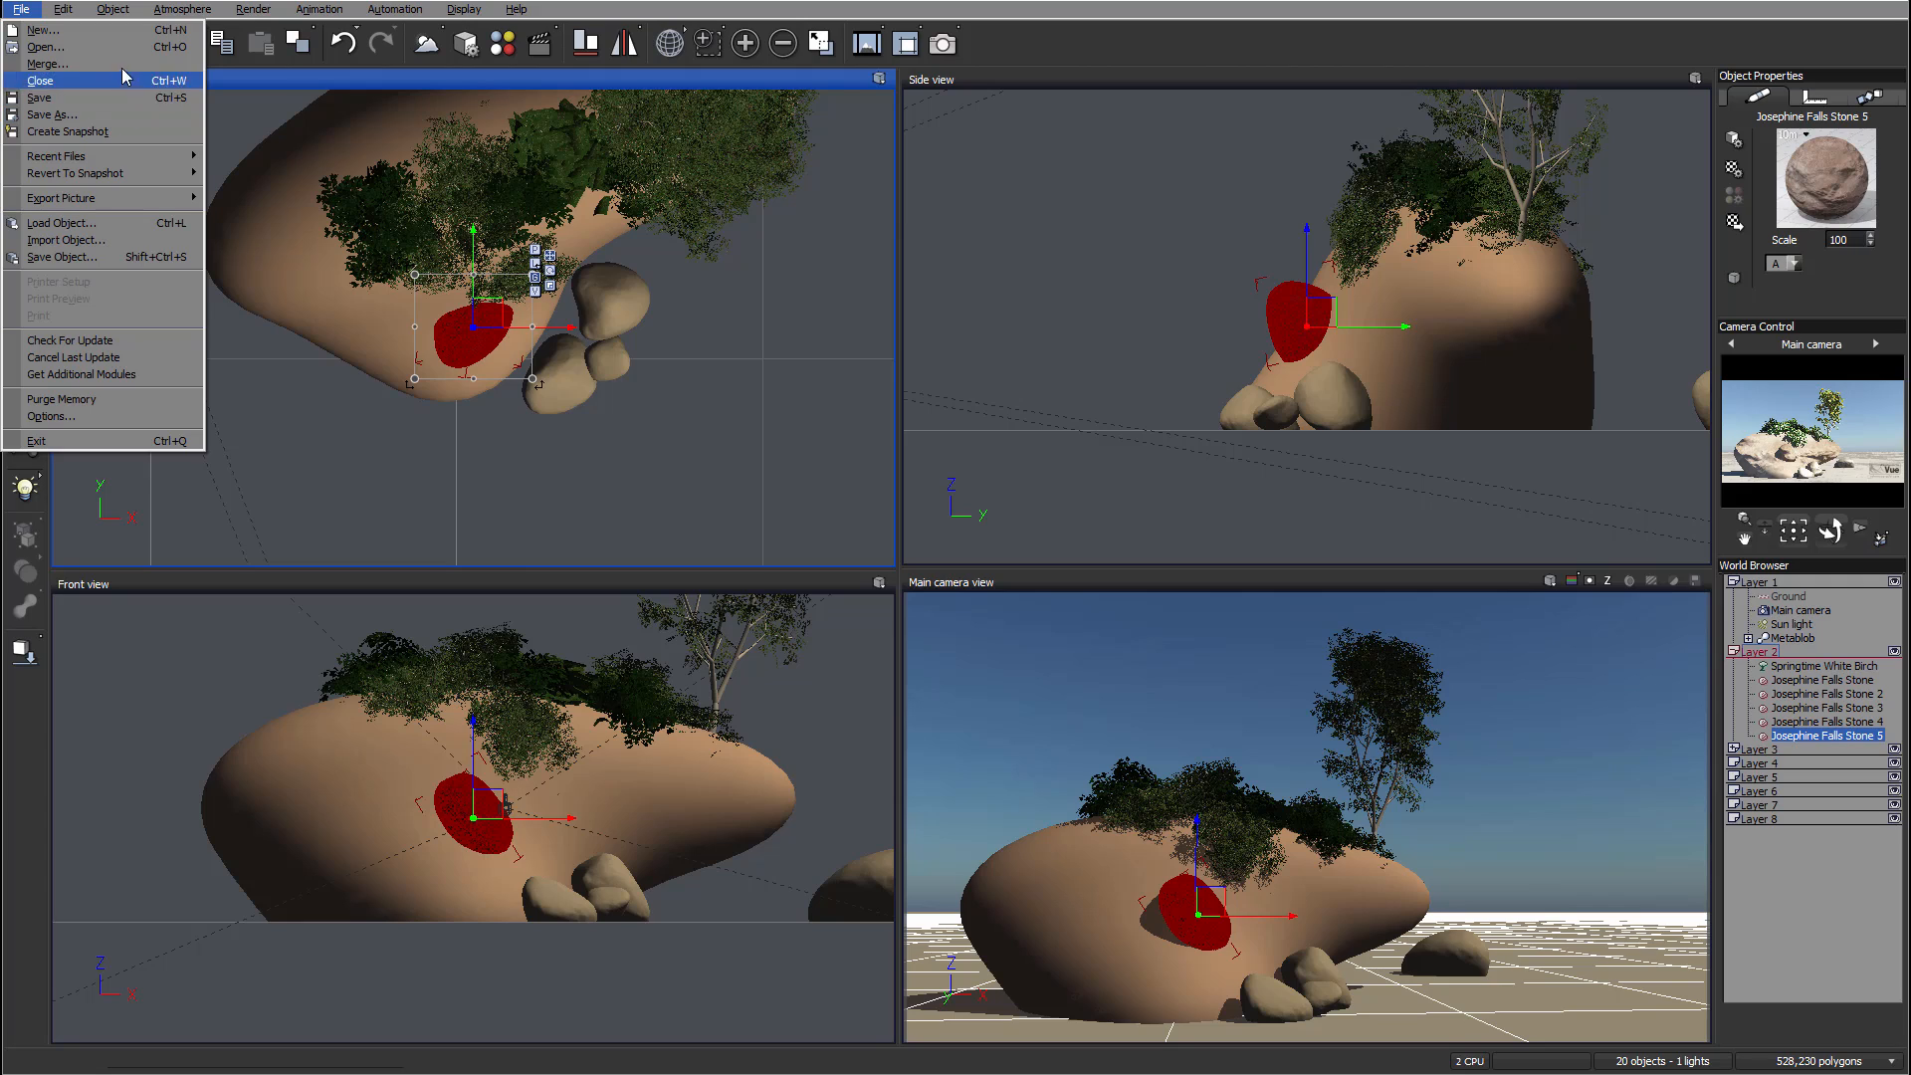
pyautogui.click(60, 115)
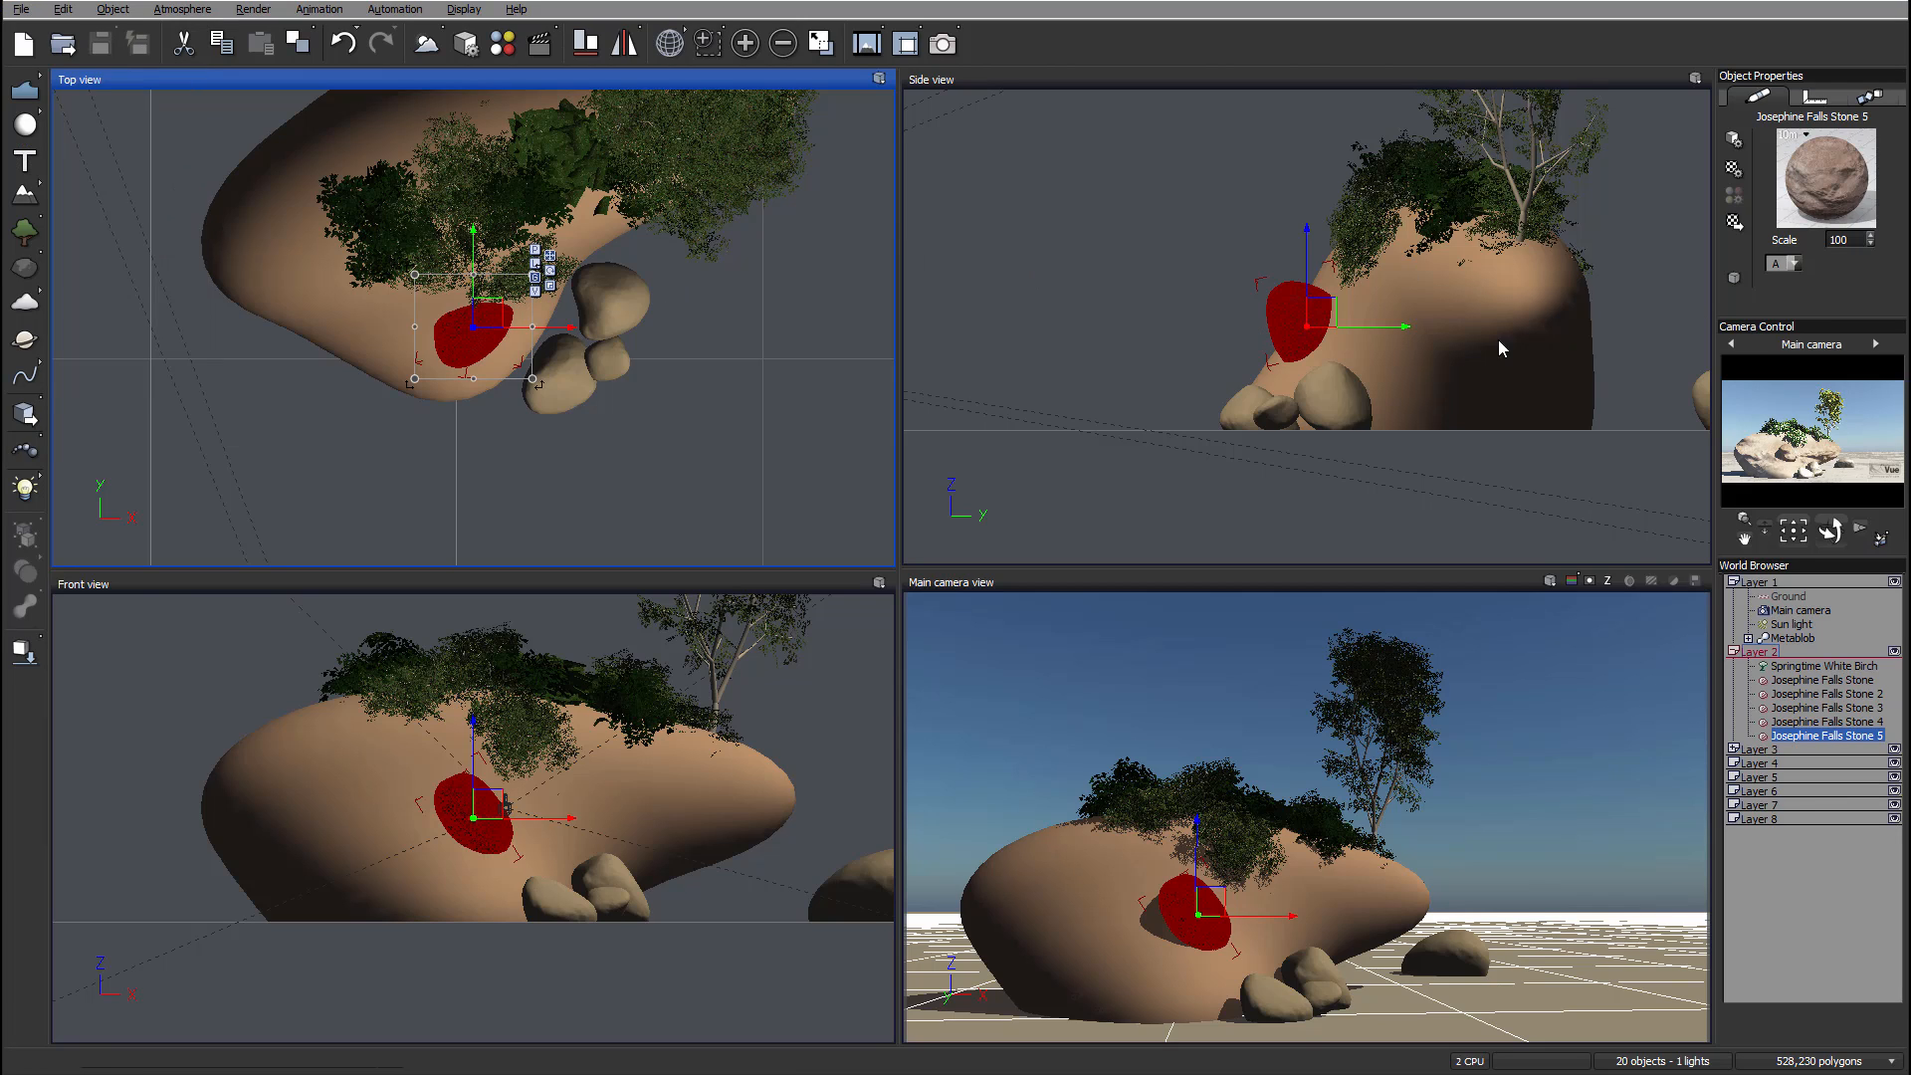
# Step: Add a sea water plane to the scene
pyautogui.moveTo(818, 291); pyautogui.dragTo(764, 321, button='right')
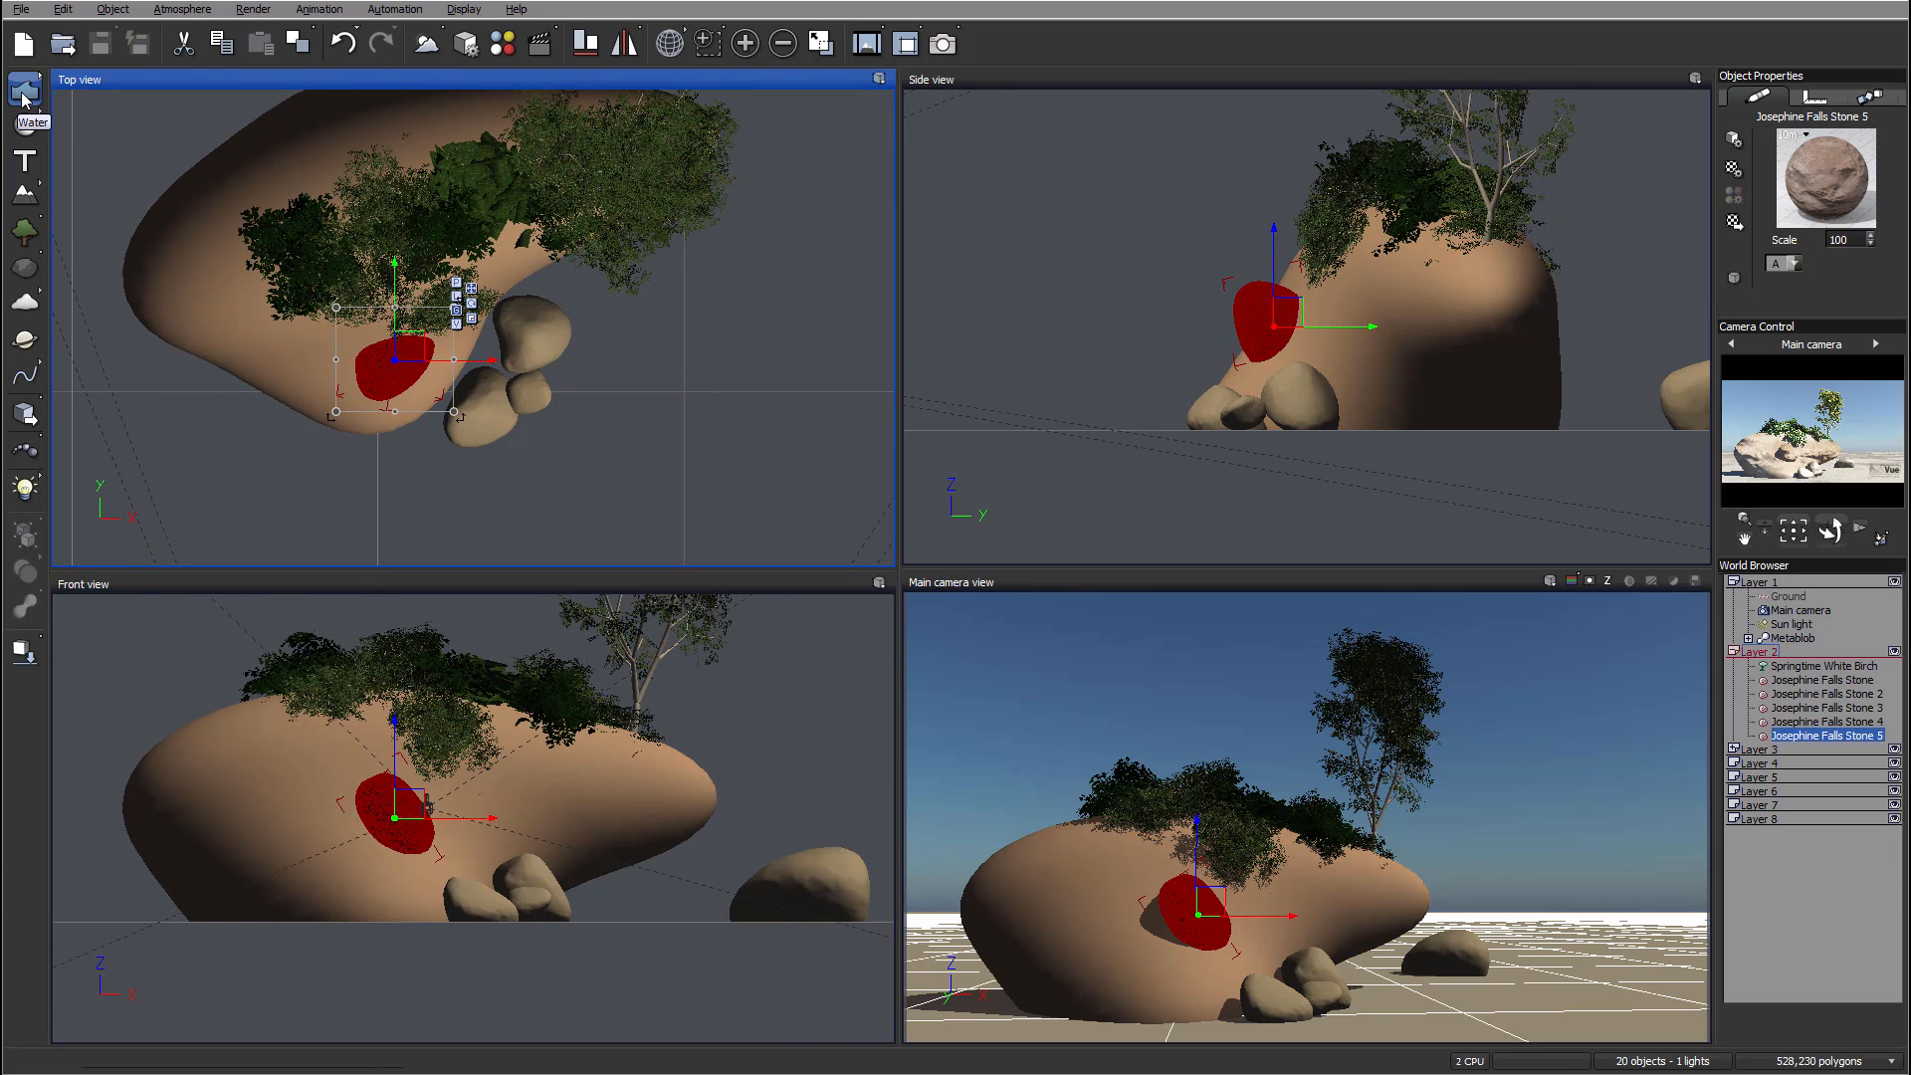
pyautogui.click(36, 82)
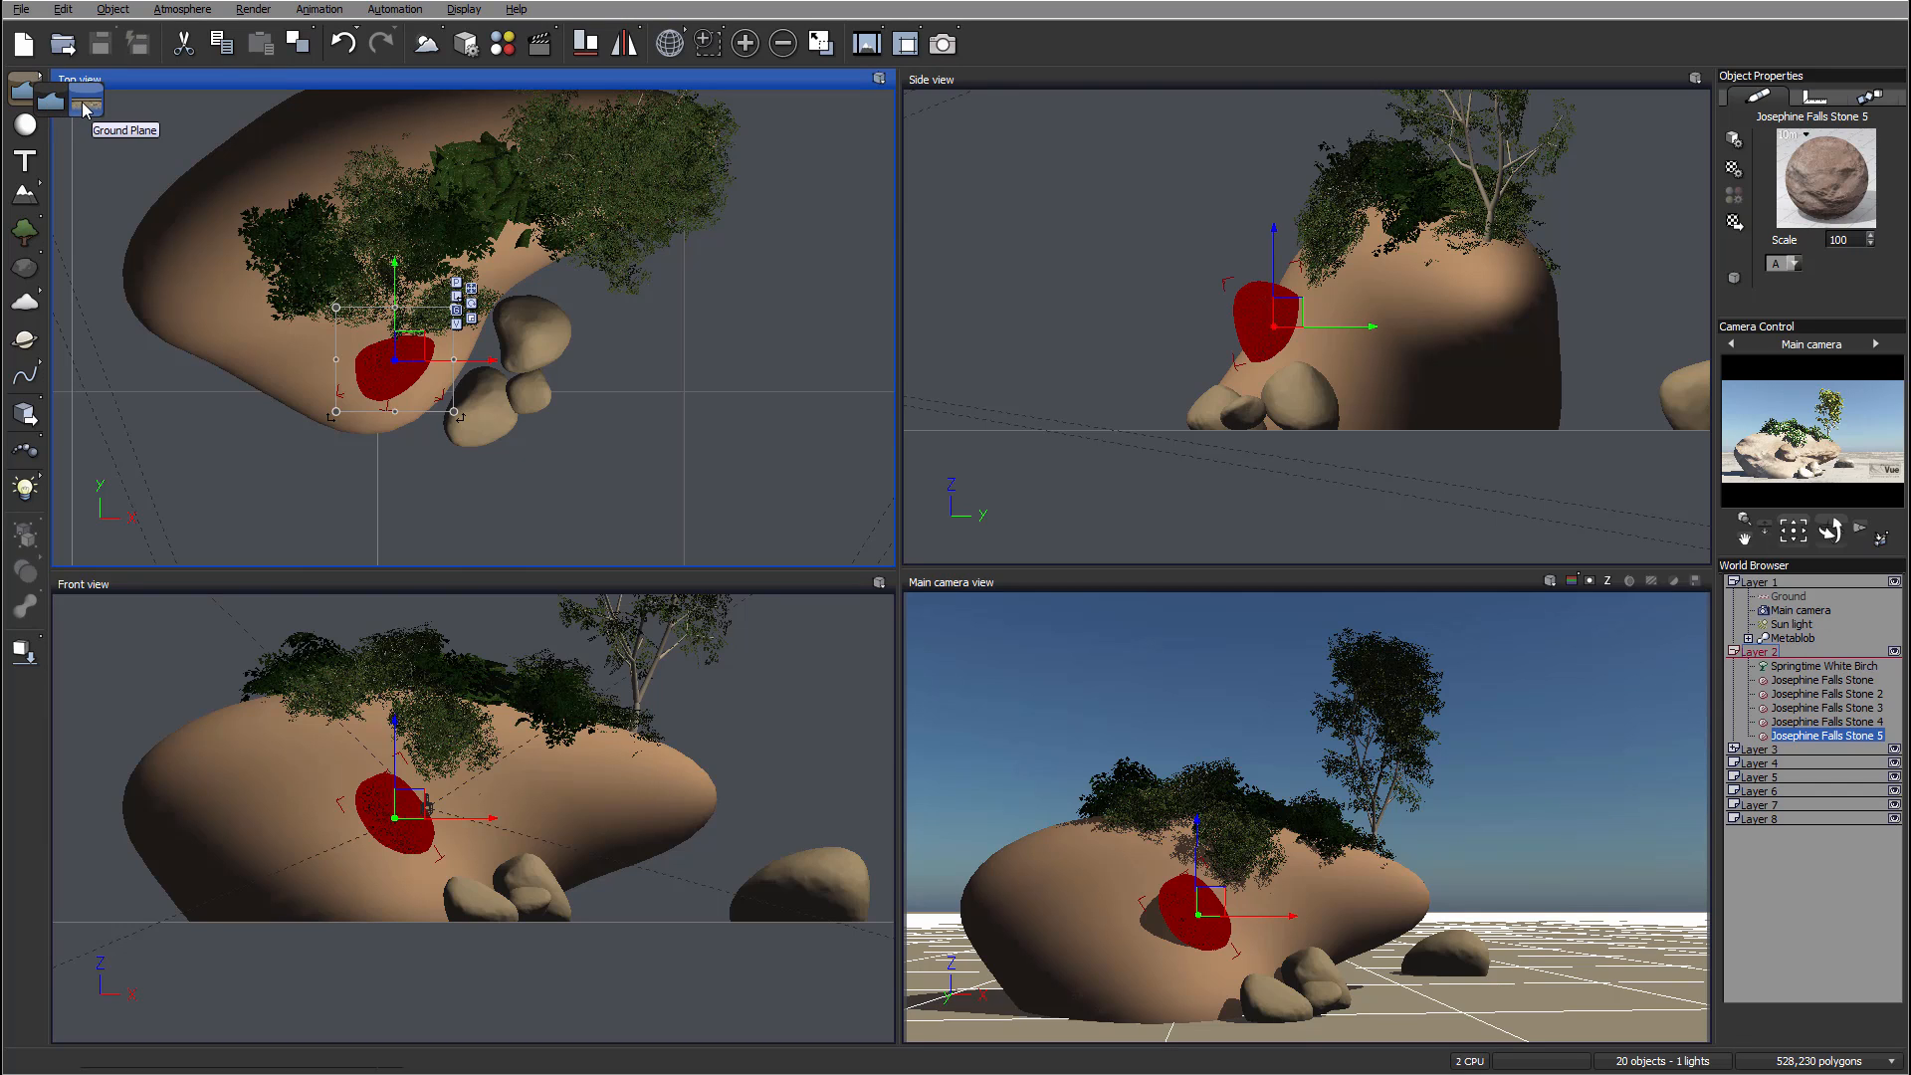
pyautogui.click(51, 113)
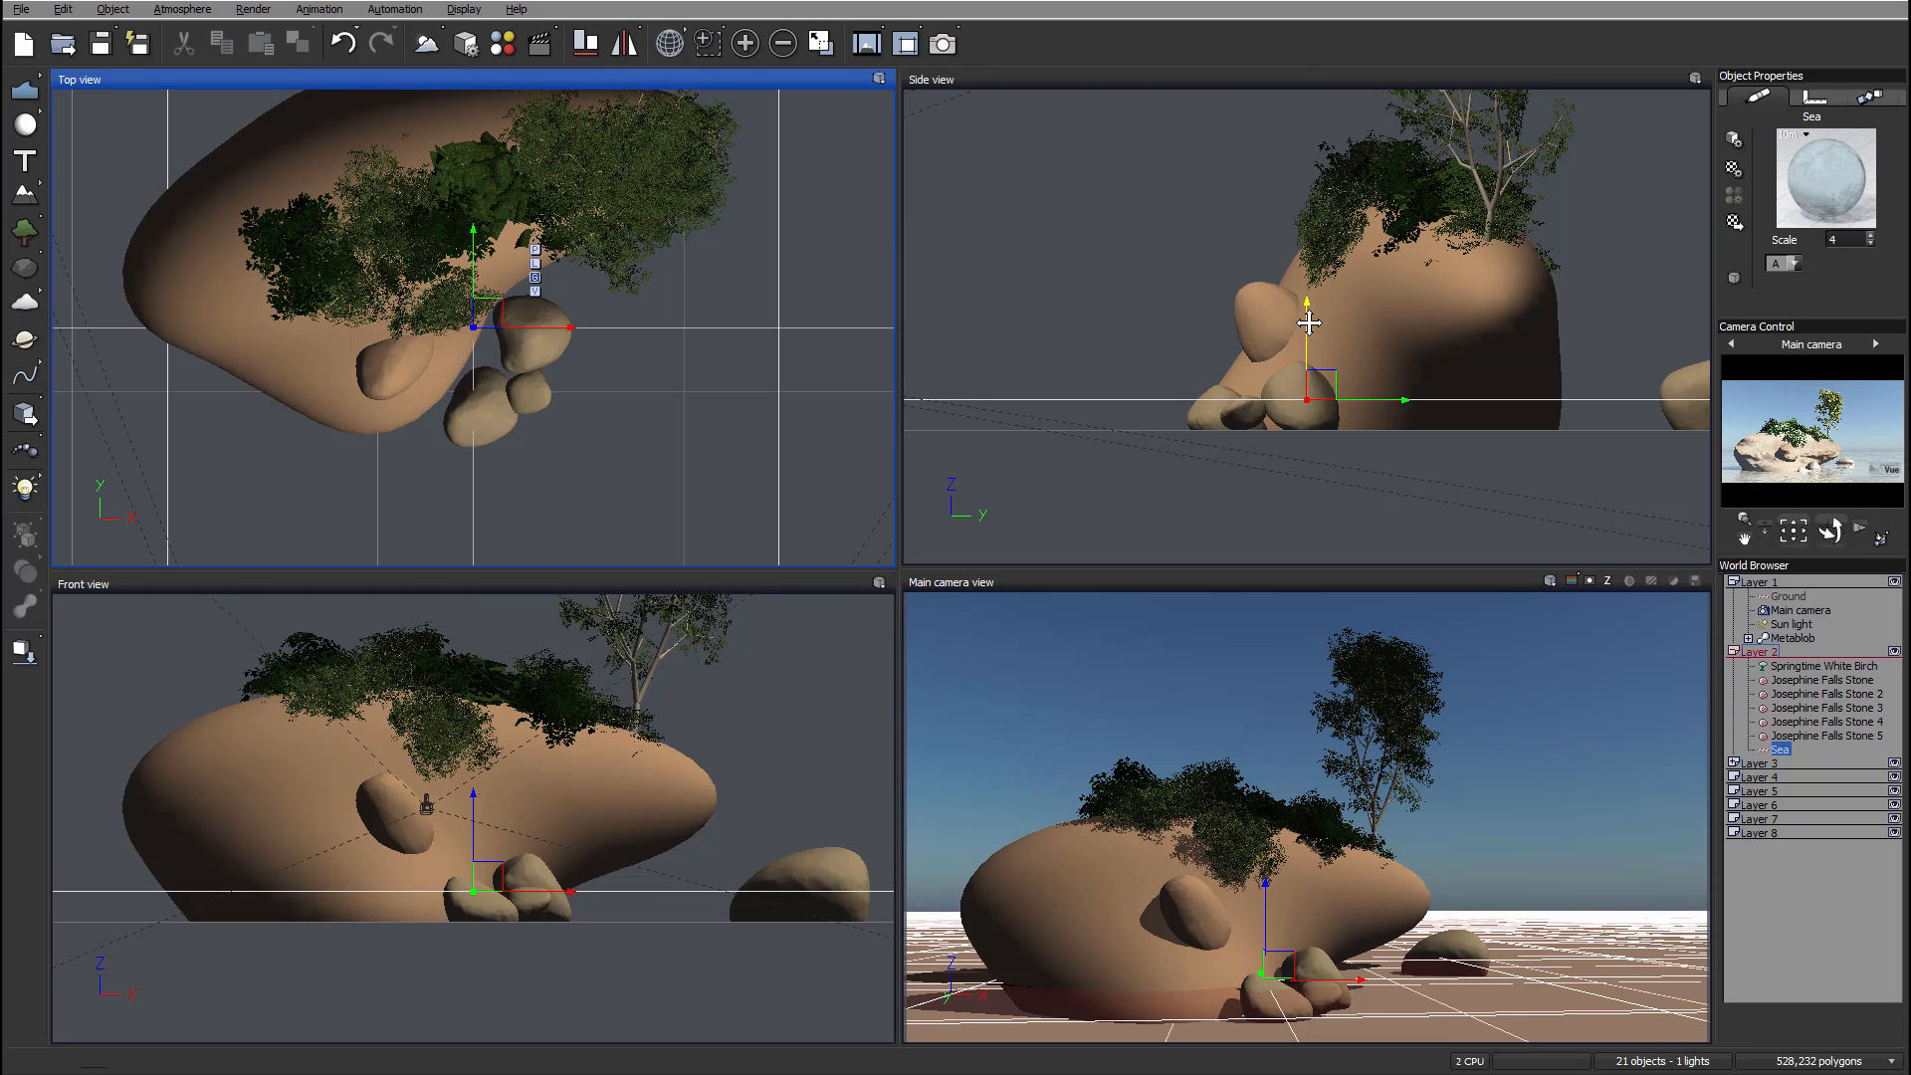
pyautogui.moveTo(1309, 322)
pyautogui.mouseDown()
pyautogui.moveTo(1298, 202)
pyautogui.moveTo(1309, 348)
pyautogui.moveTo(1307, 293)
pyautogui.mouseUp()
pyautogui.moveTo(1298, 236); pyautogui.dragTo(1254, 254)
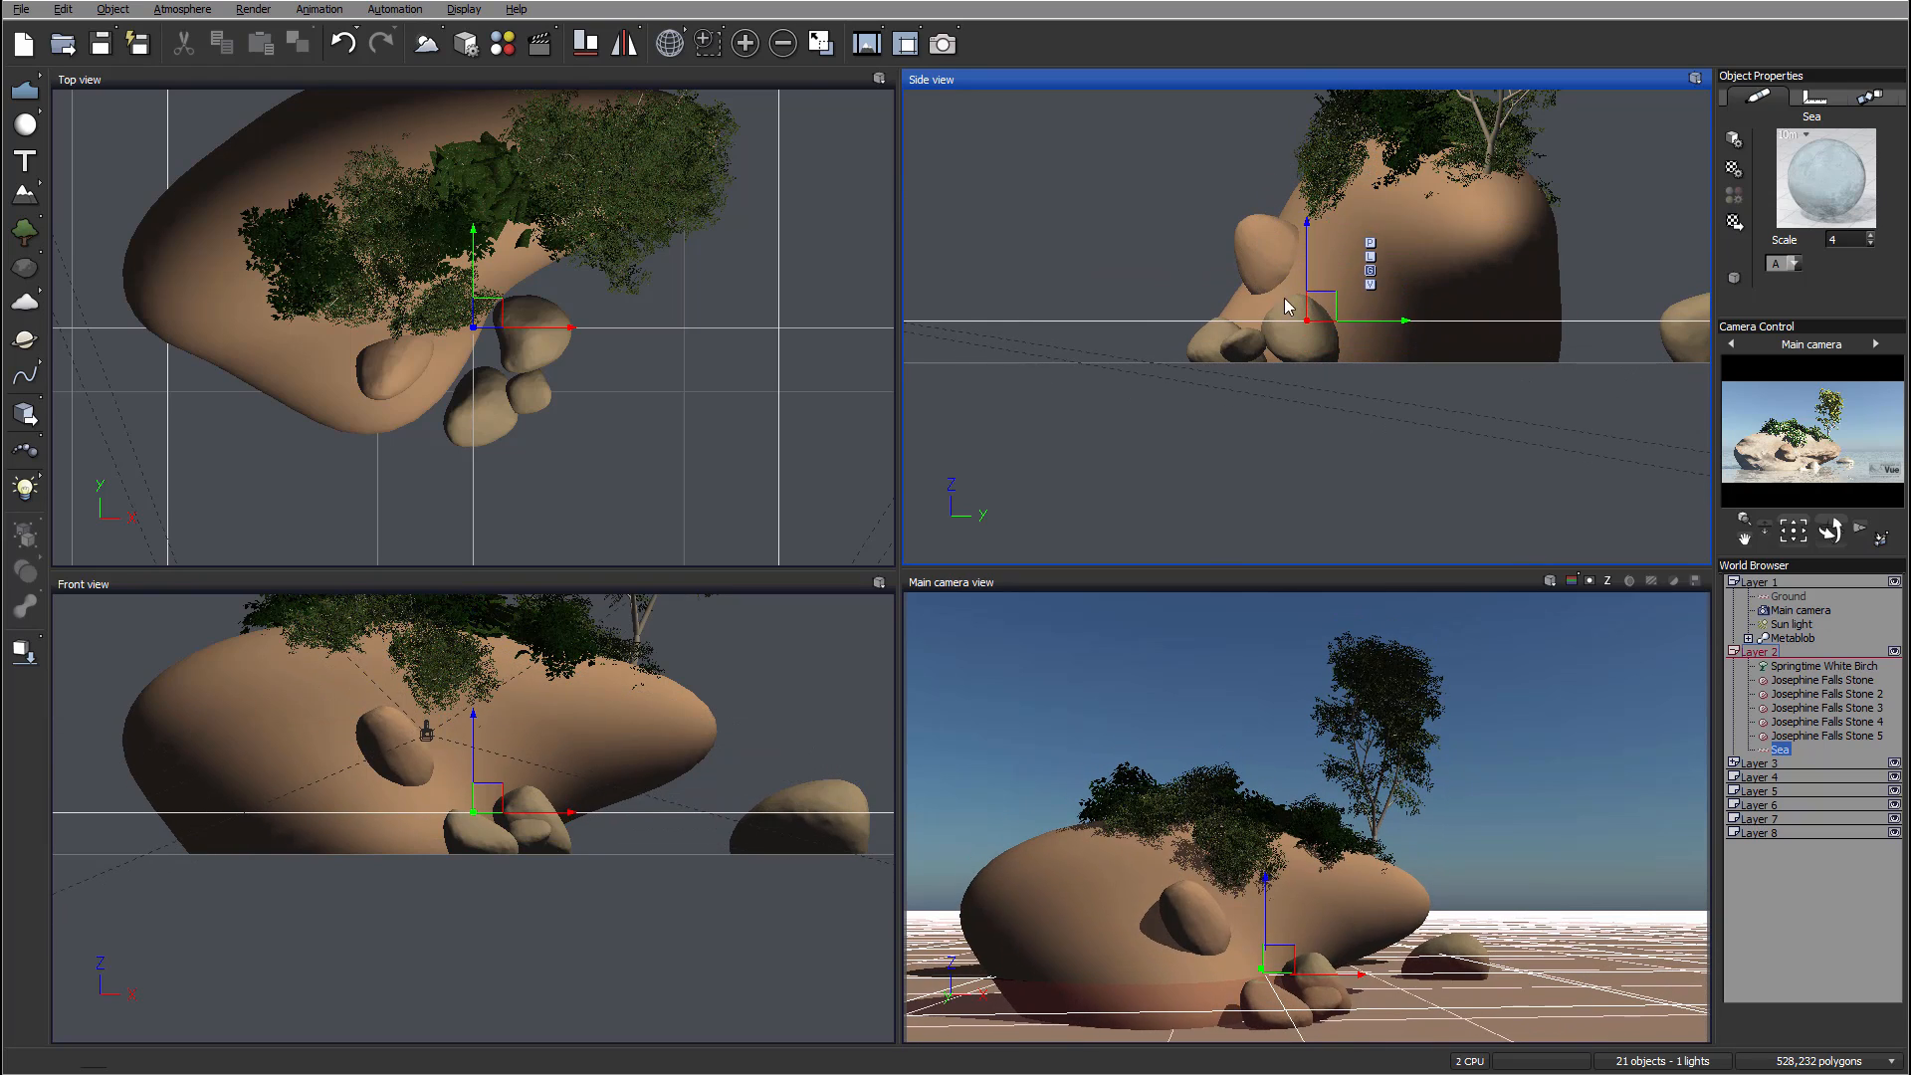
# Step: Lock the main camera's height
pyautogui.click(1791, 611)
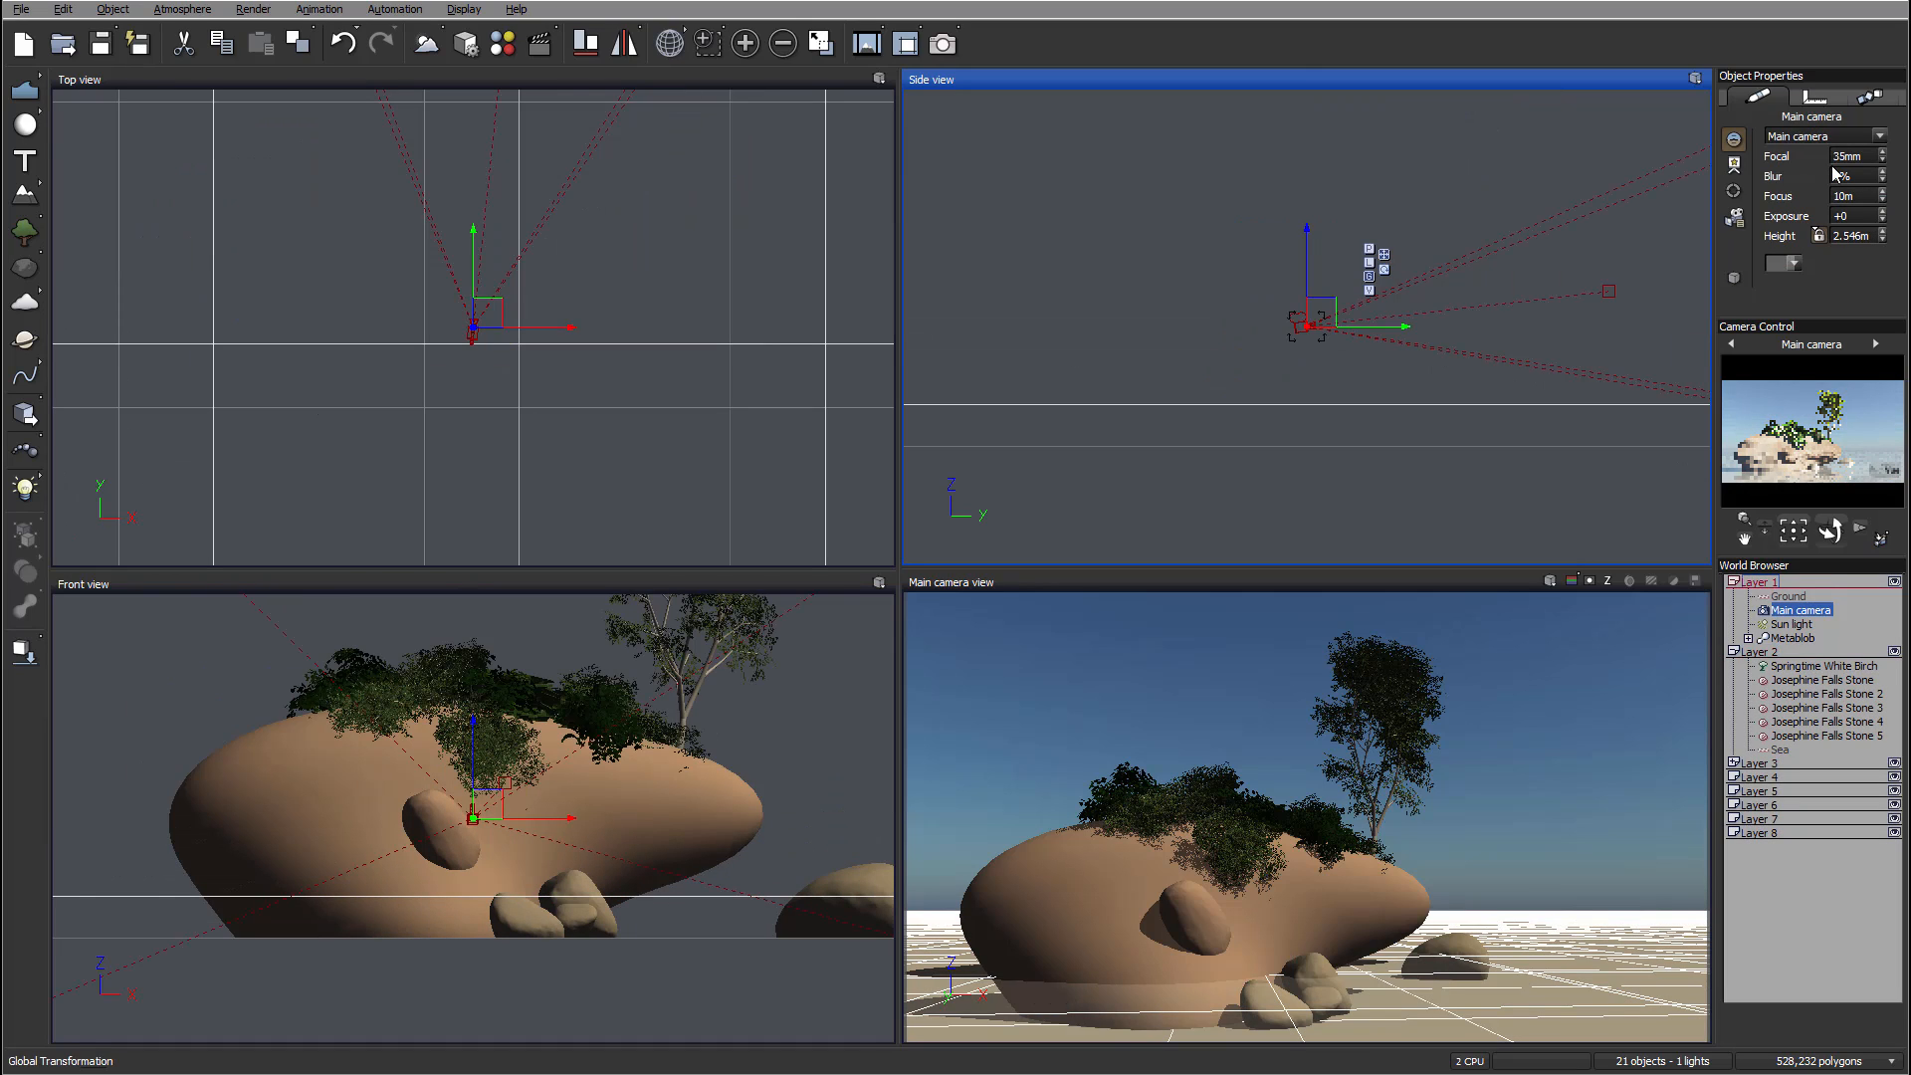
pyautogui.click(1819, 237)
# Step: Raise the sea plane so its surface sits just above the ground around the base stones
pyautogui.moveTo(1492, 303); pyautogui.dragTo(1323, 330, button='right')
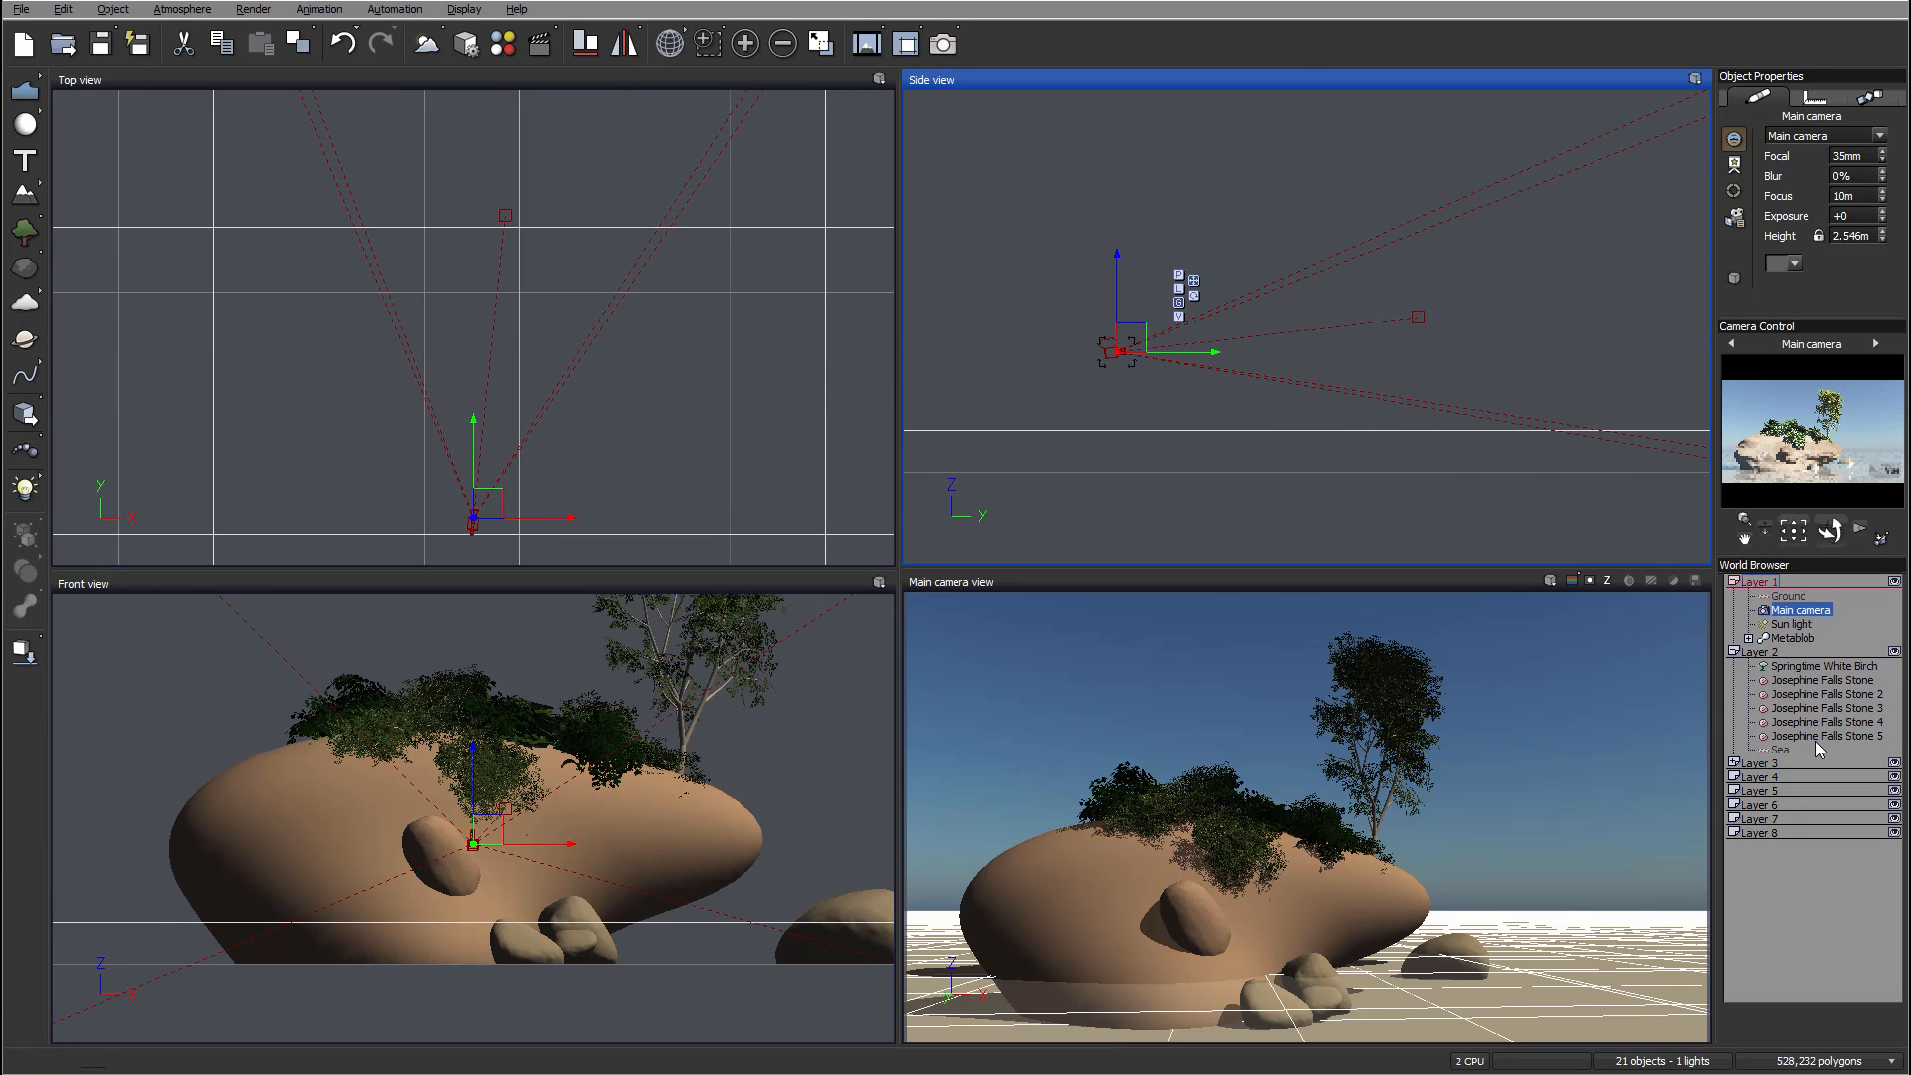
pyautogui.click(1778, 748)
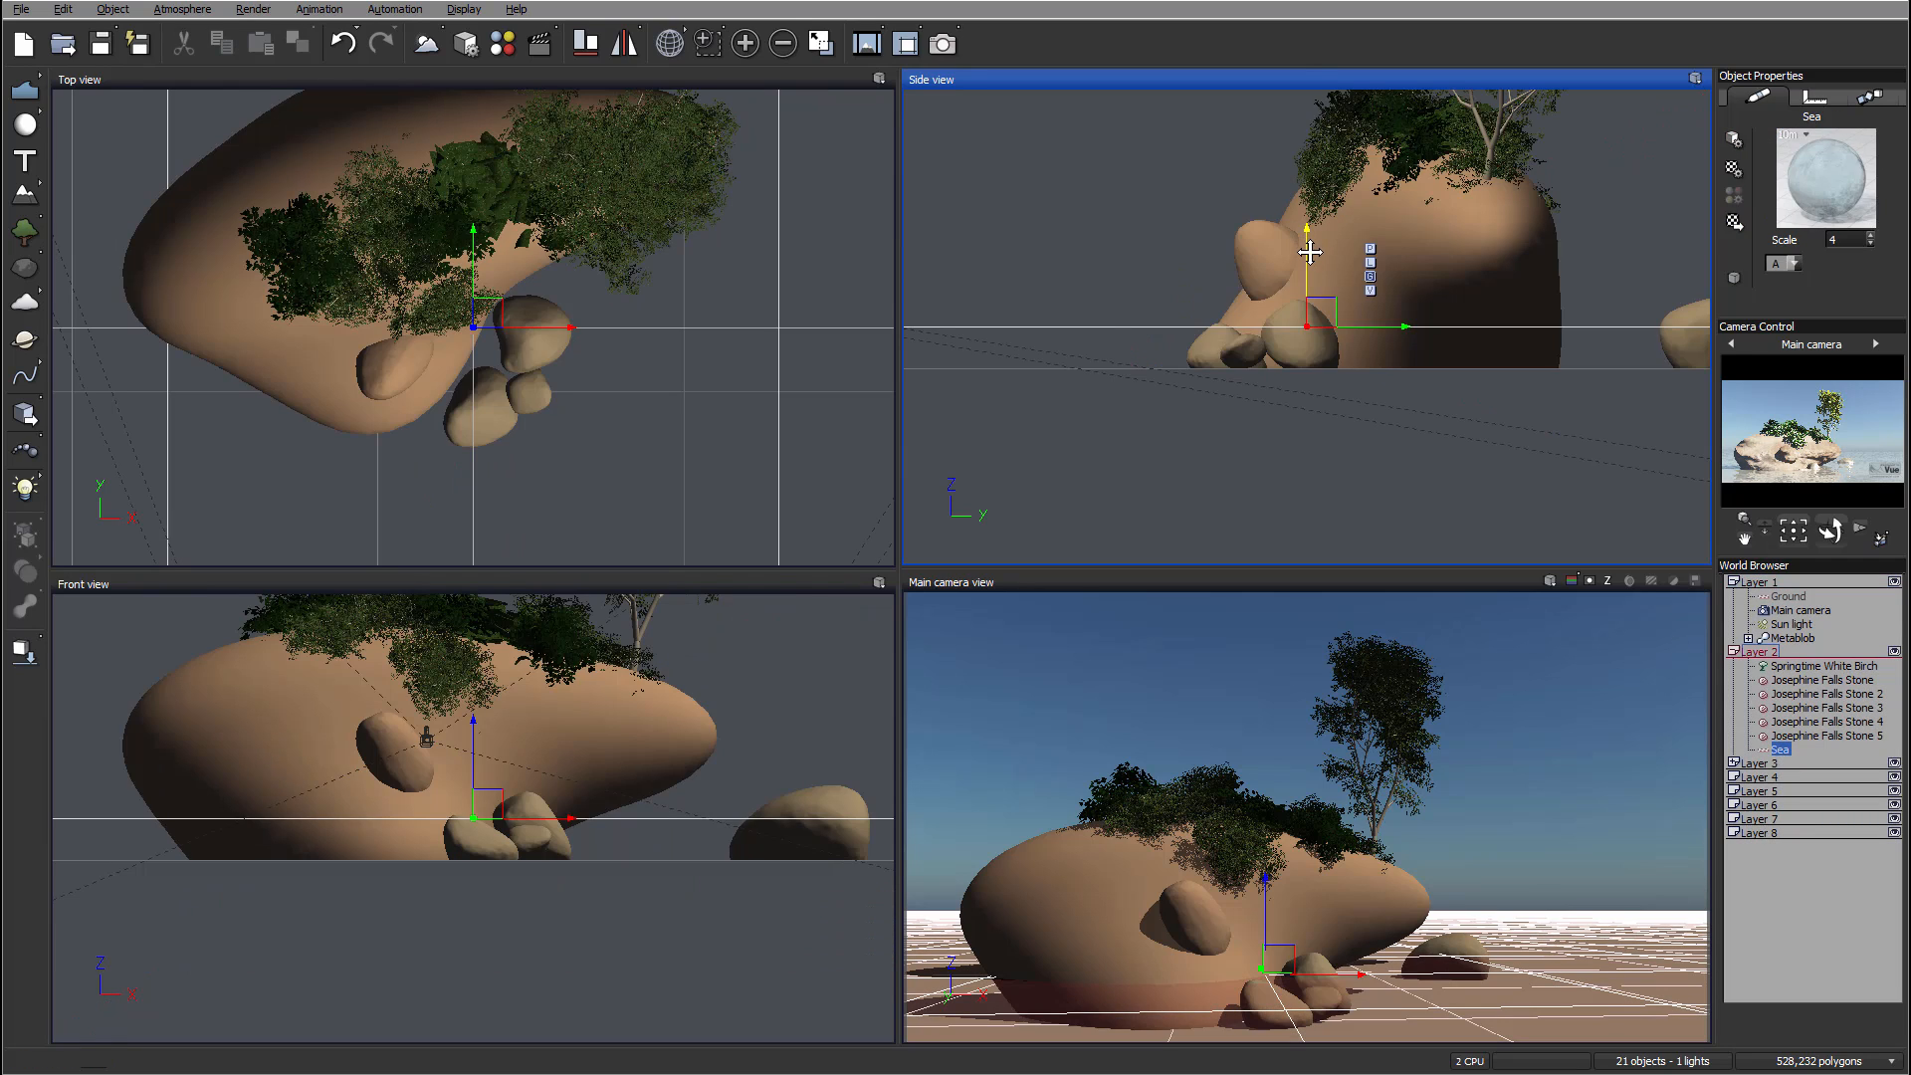
pyautogui.moveTo(1308, 245); pyautogui.dragTo(1266, 92)
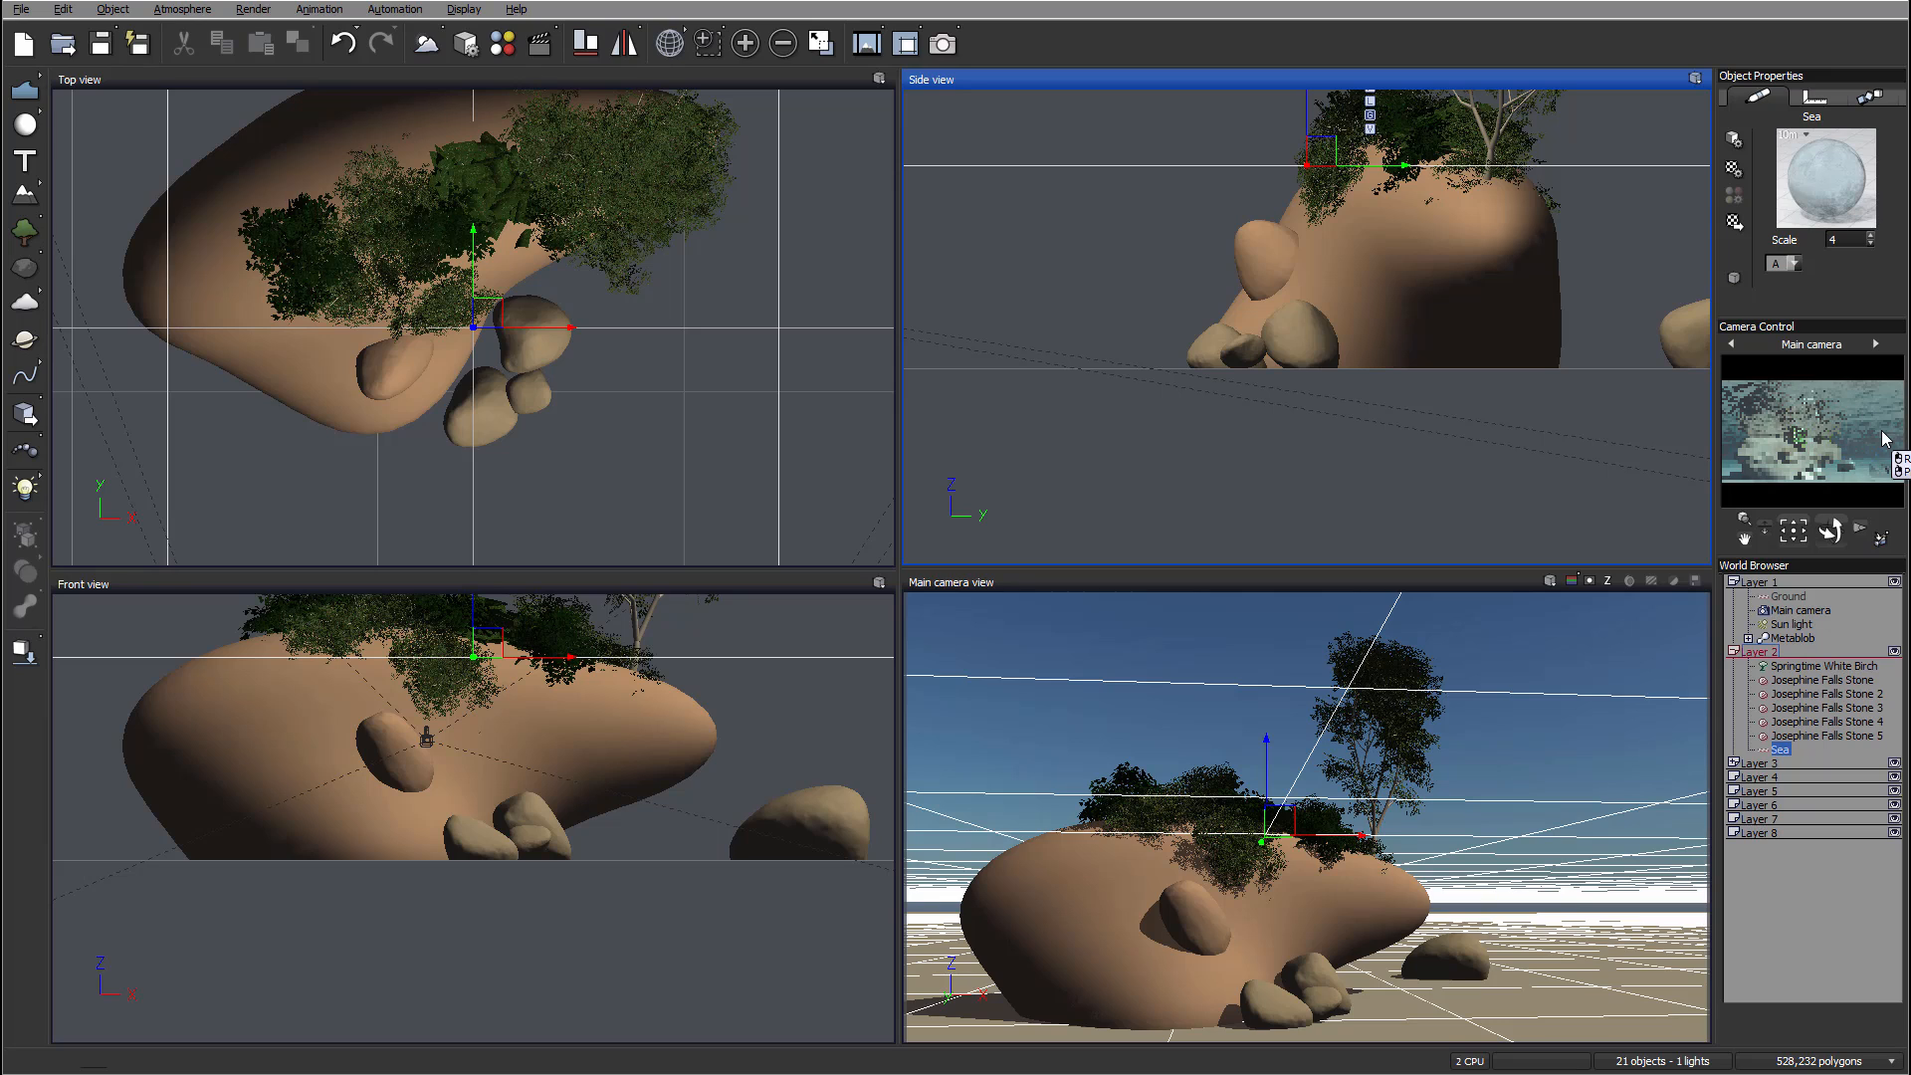
pyautogui.moveTo(1110, 200); pyautogui.dragTo(1299, 223, button='right')
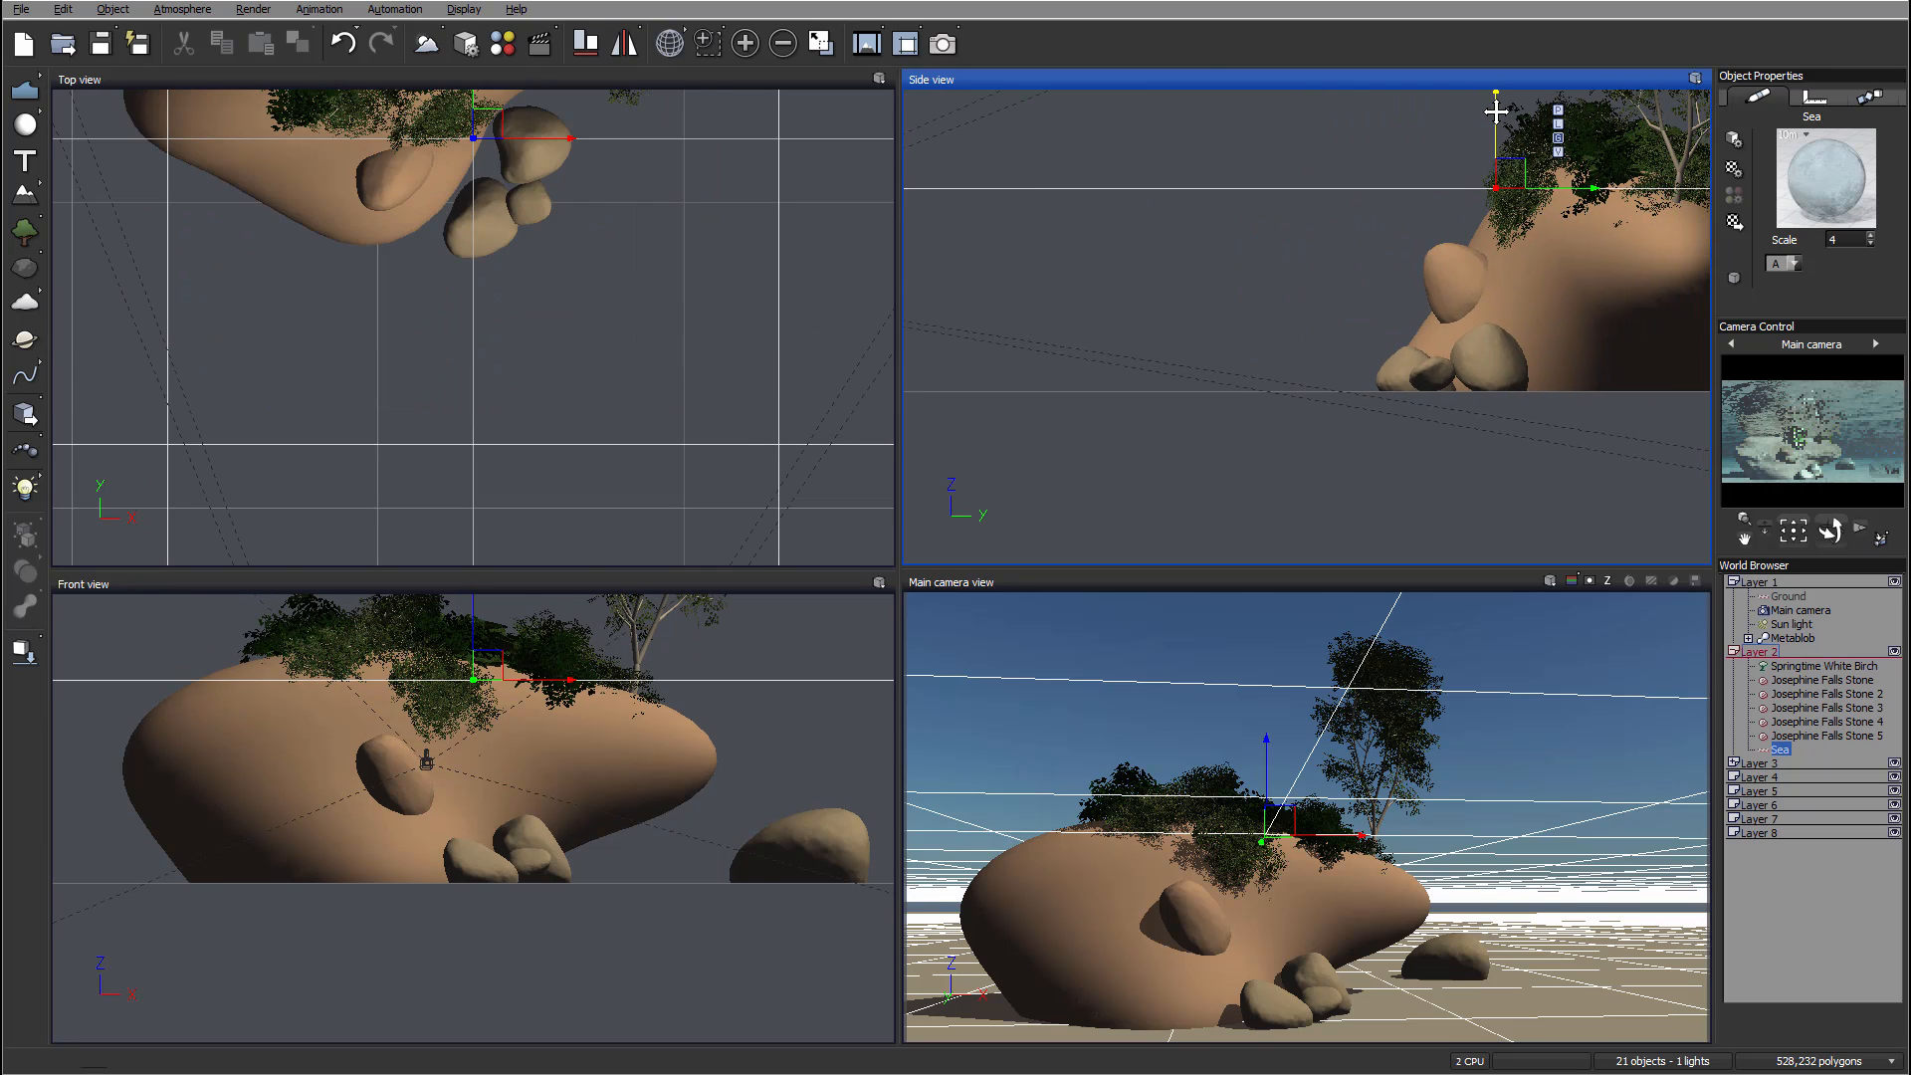
pyautogui.moveTo(1497, 116); pyautogui.dragTo(1520, 300)
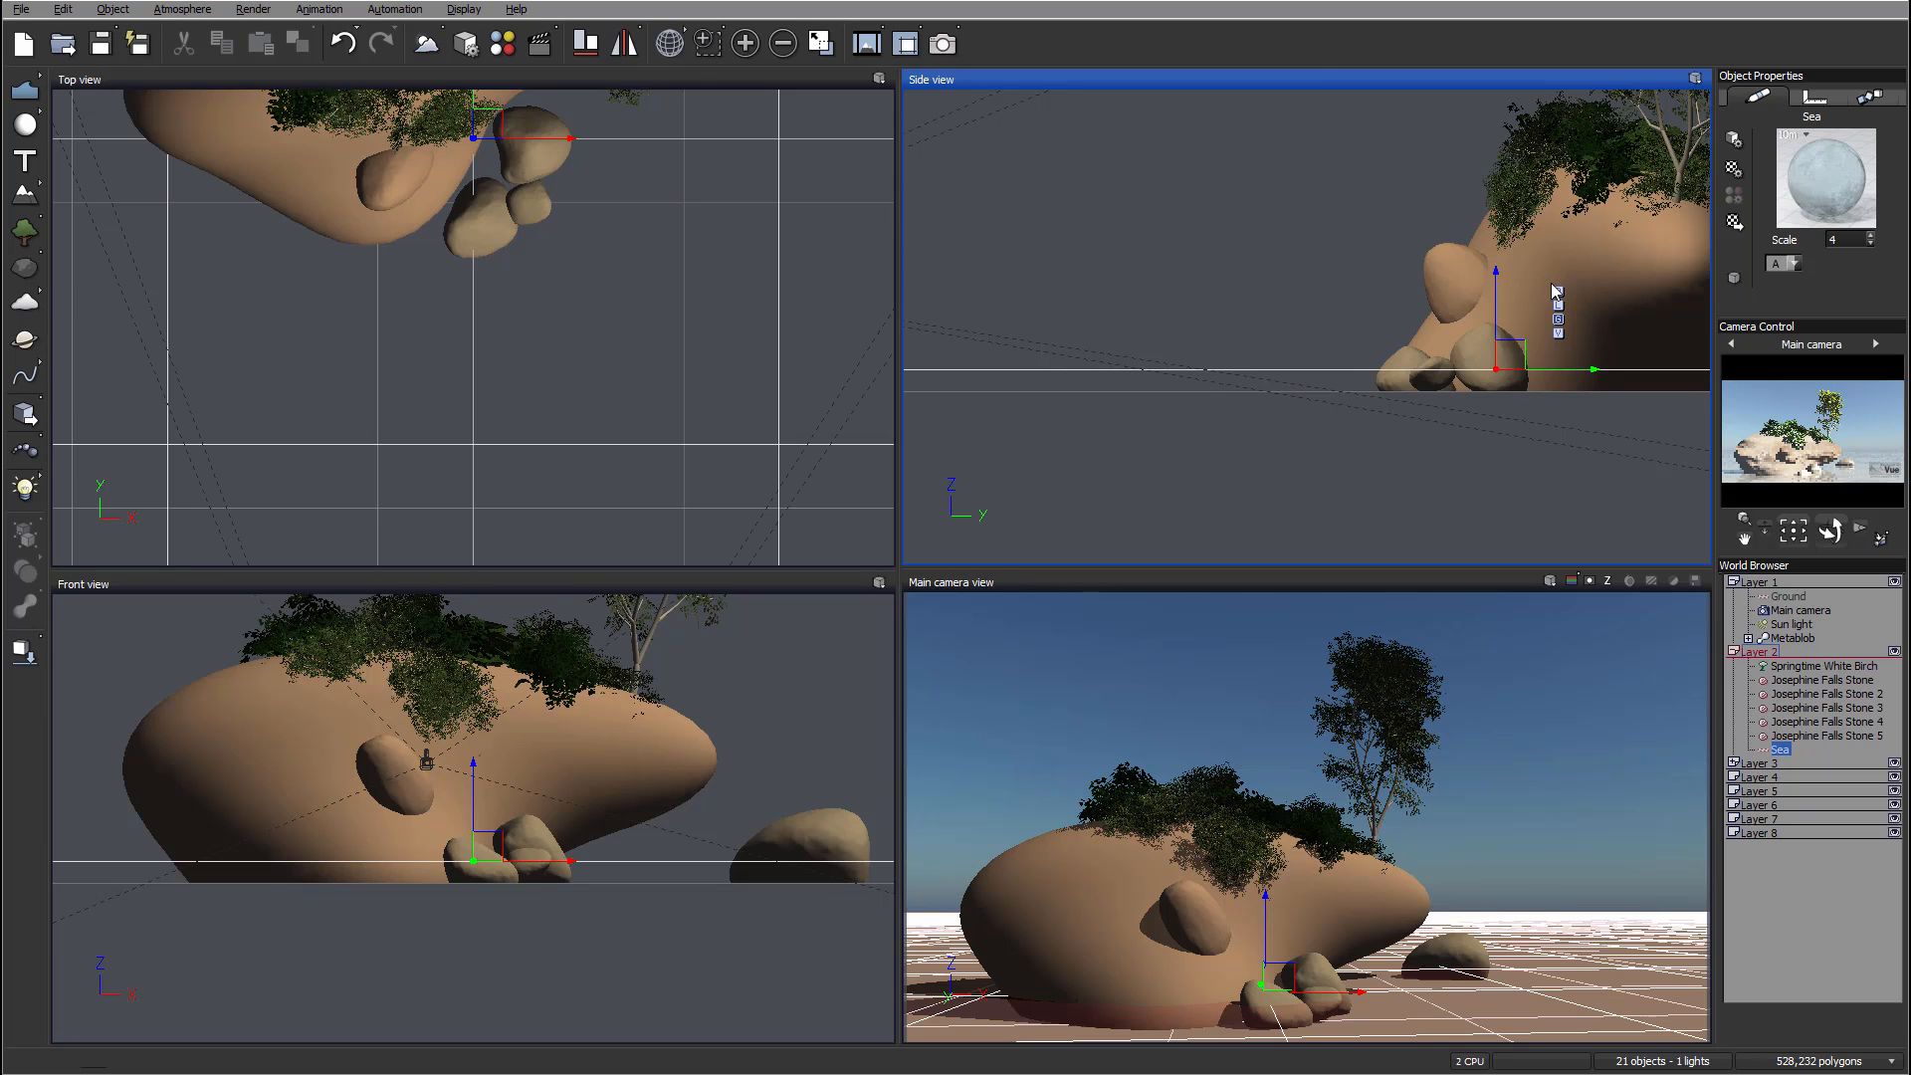
pyautogui.moveTo(1514, 311); pyautogui.dragTo(1375, 304, button='right')
pyautogui.moveTo(1359, 293); pyautogui.dragTo(1360, 308)
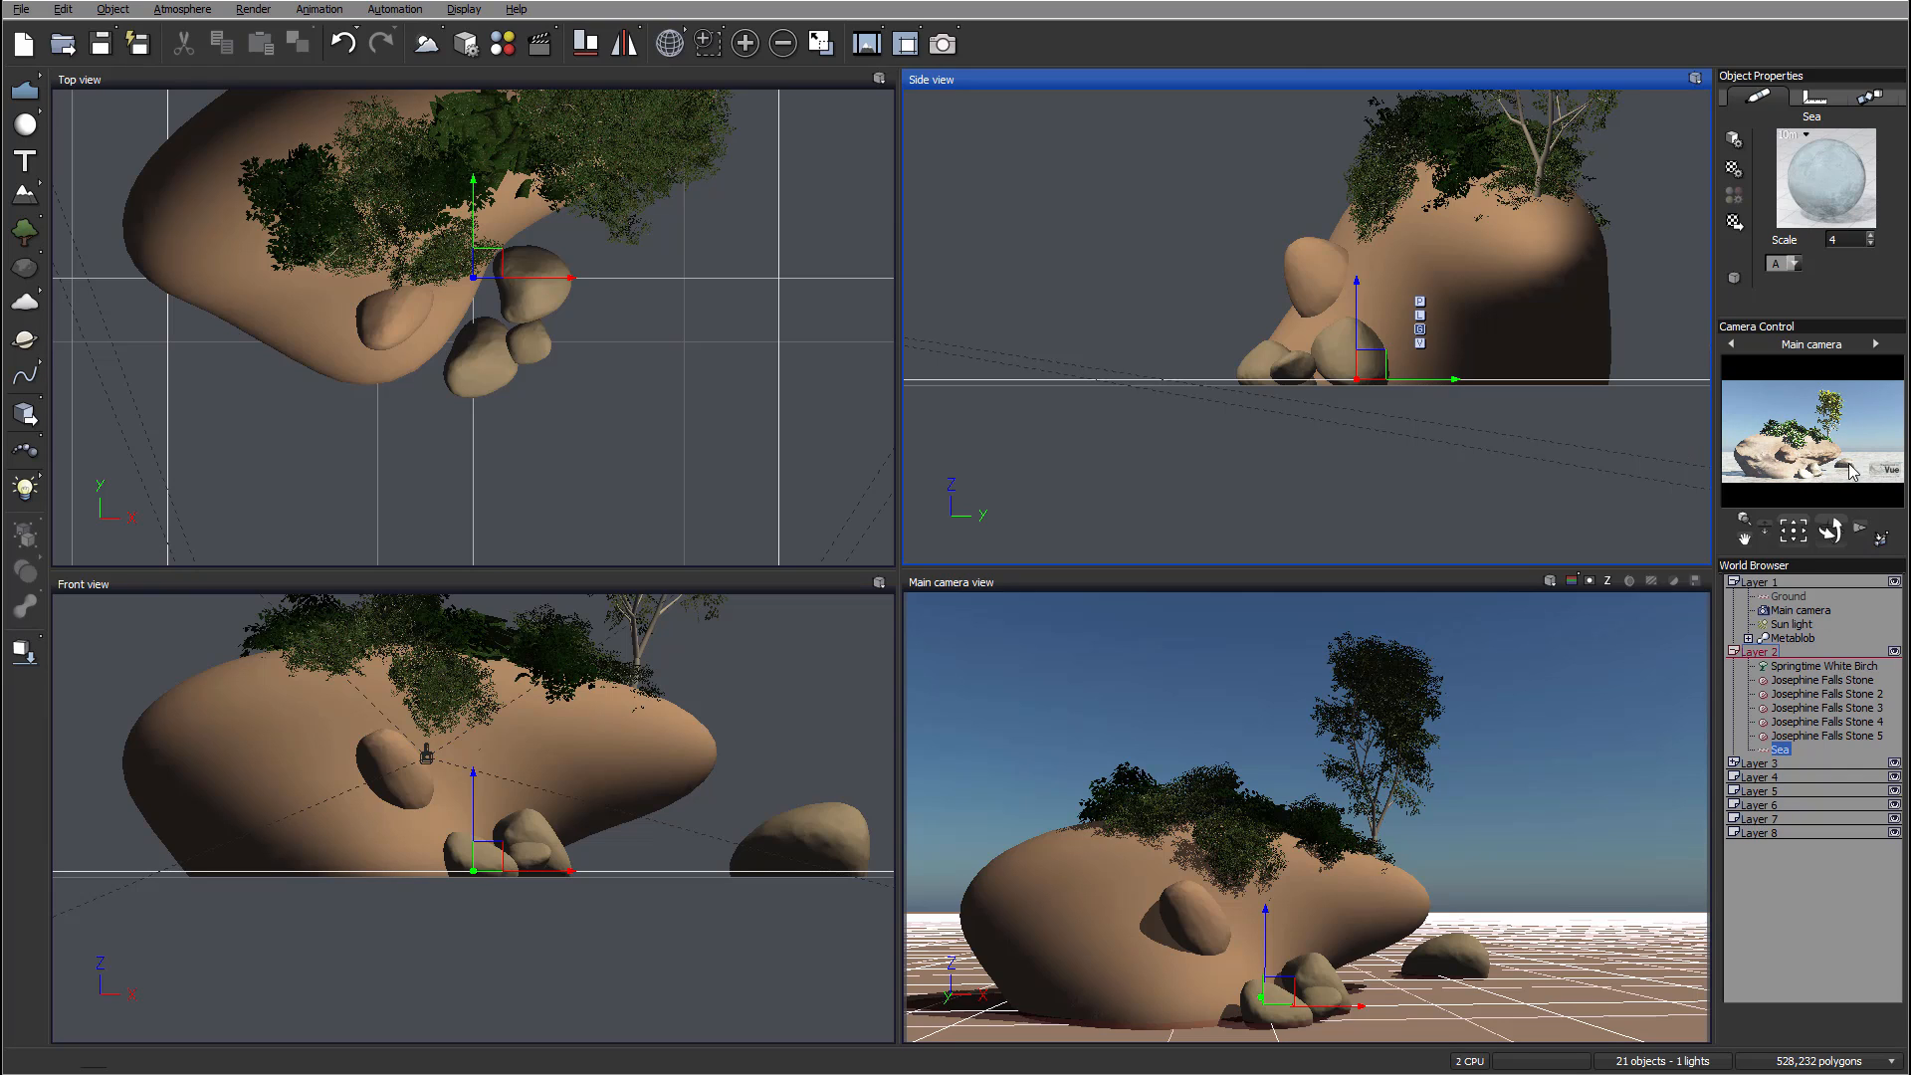
pyautogui.moveTo(1356, 311); pyautogui.dragTo(1360, 291)
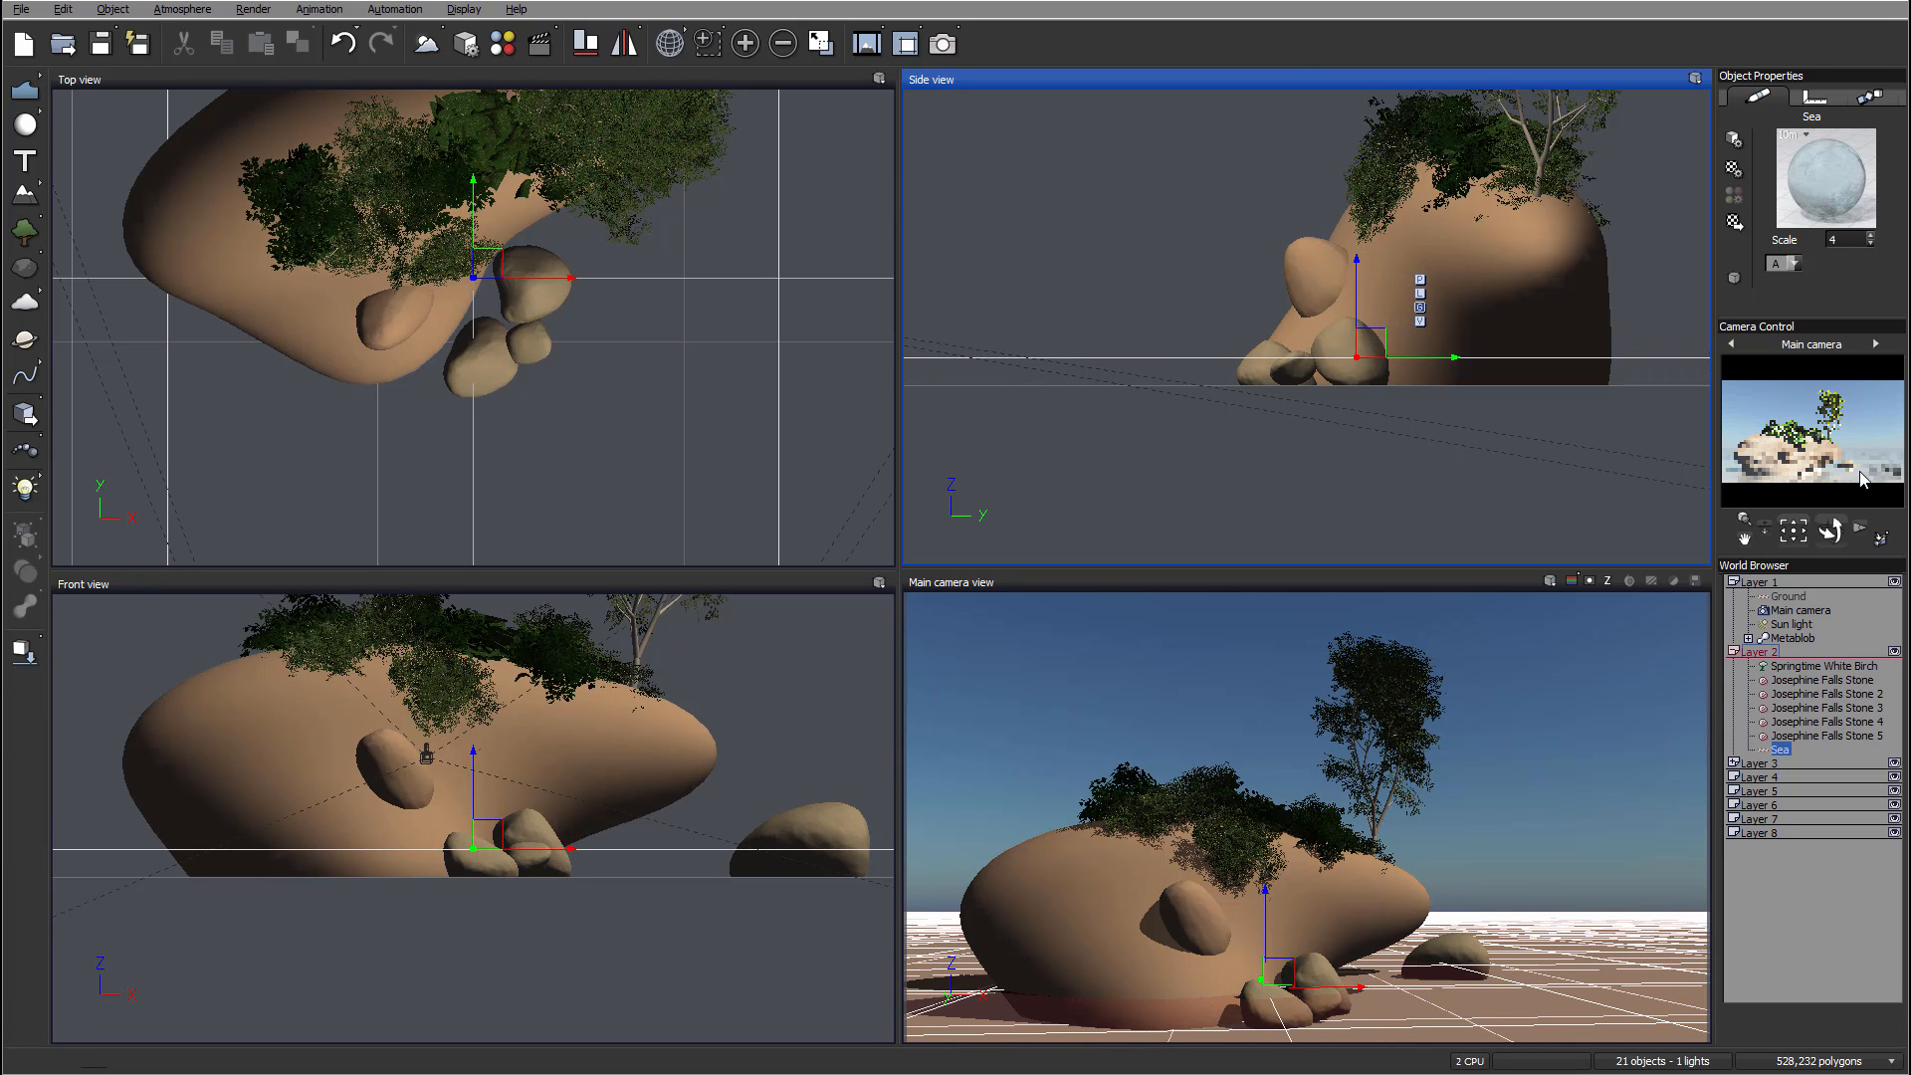
# Step: Set the sea material's alpha boost to -18%
pyautogui.doubleClick(1830, 181)
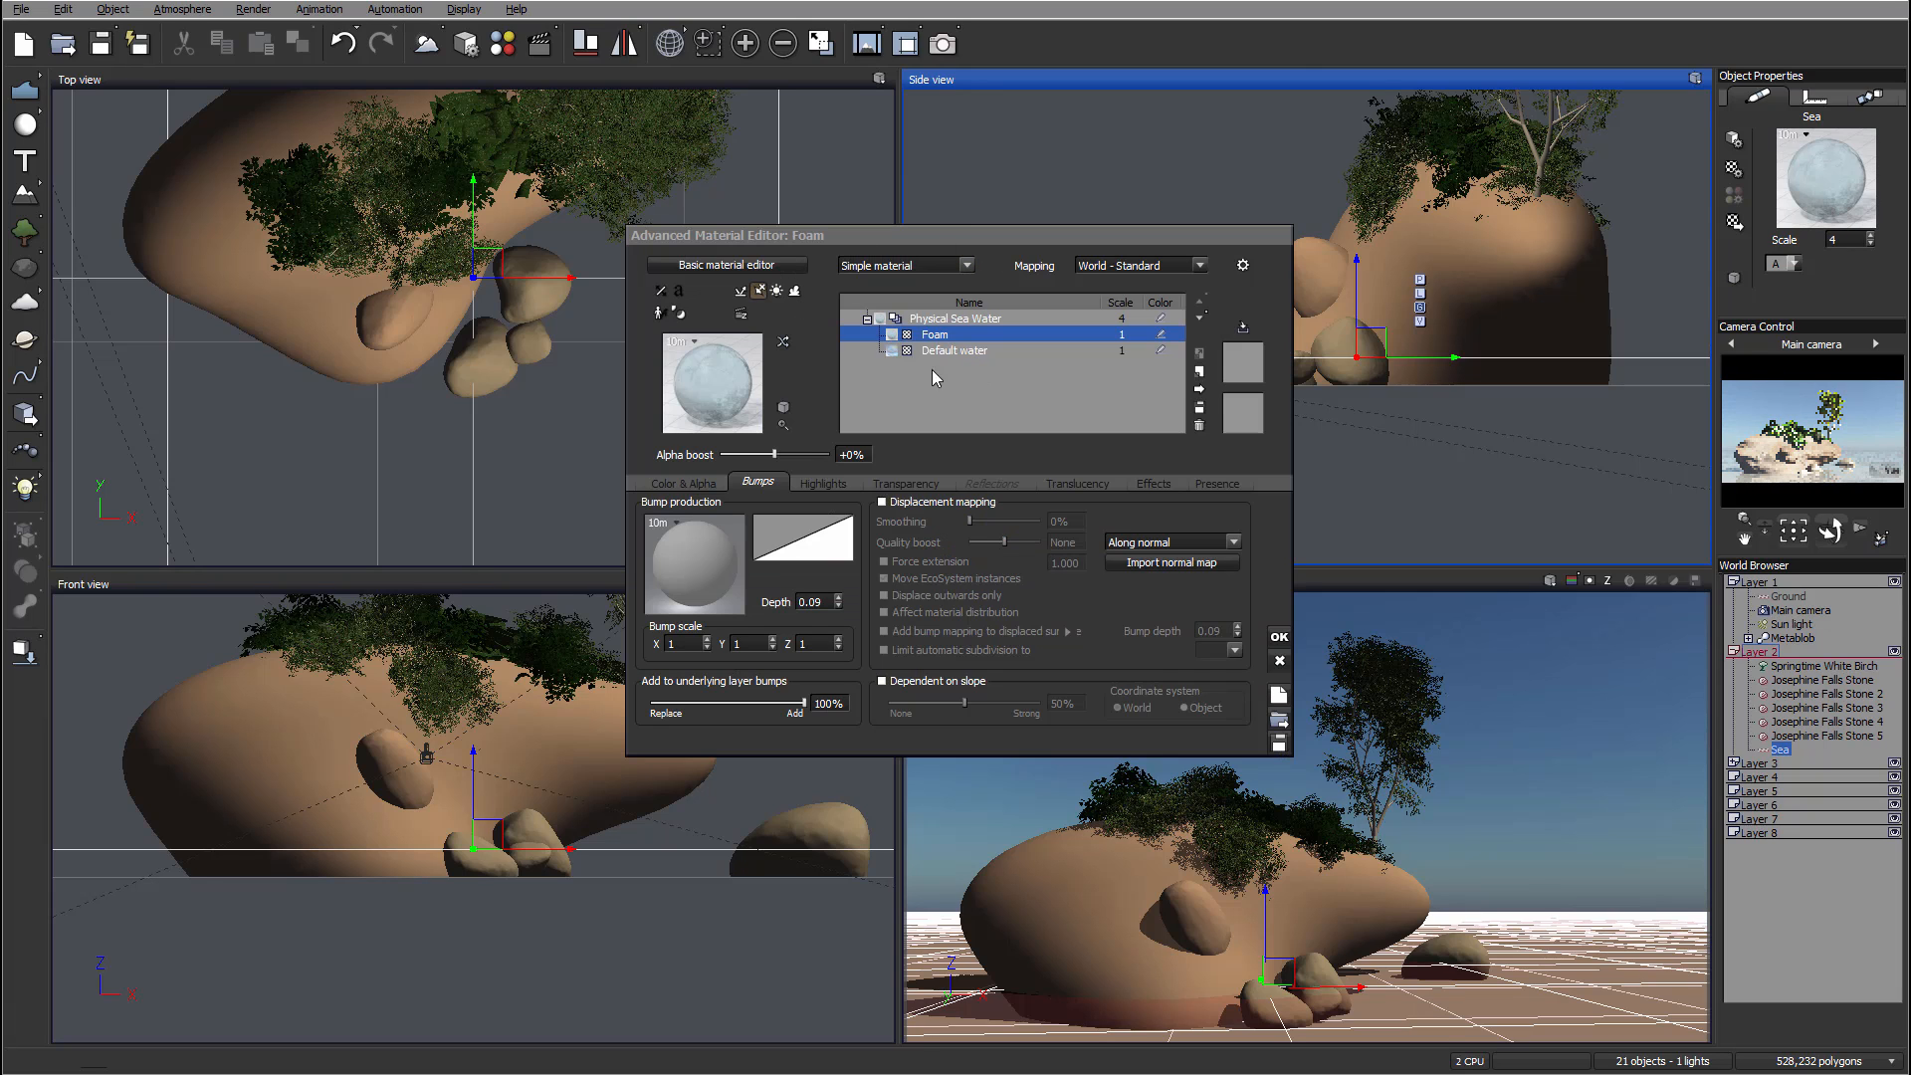
pyautogui.moveTo(797, 454); pyautogui.dragTo(792, 454)
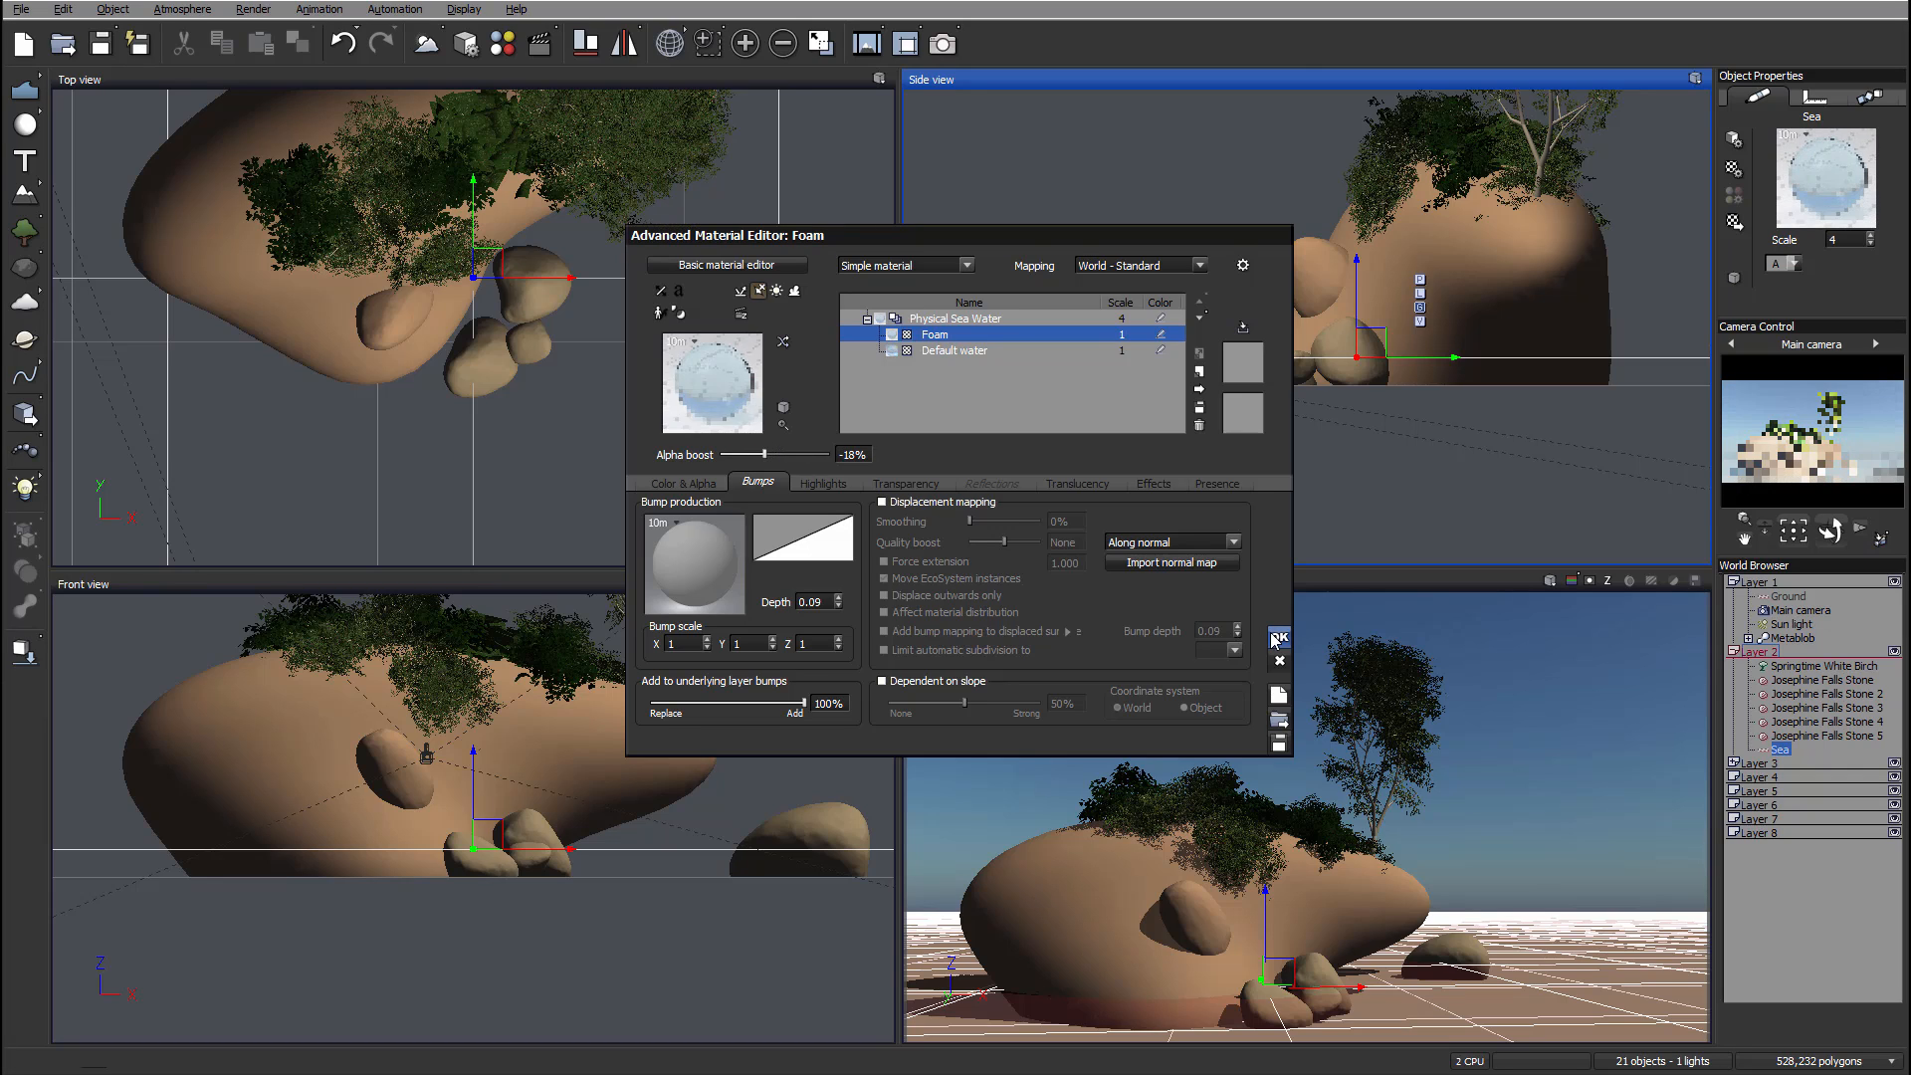
pyautogui.click(1279, 638)
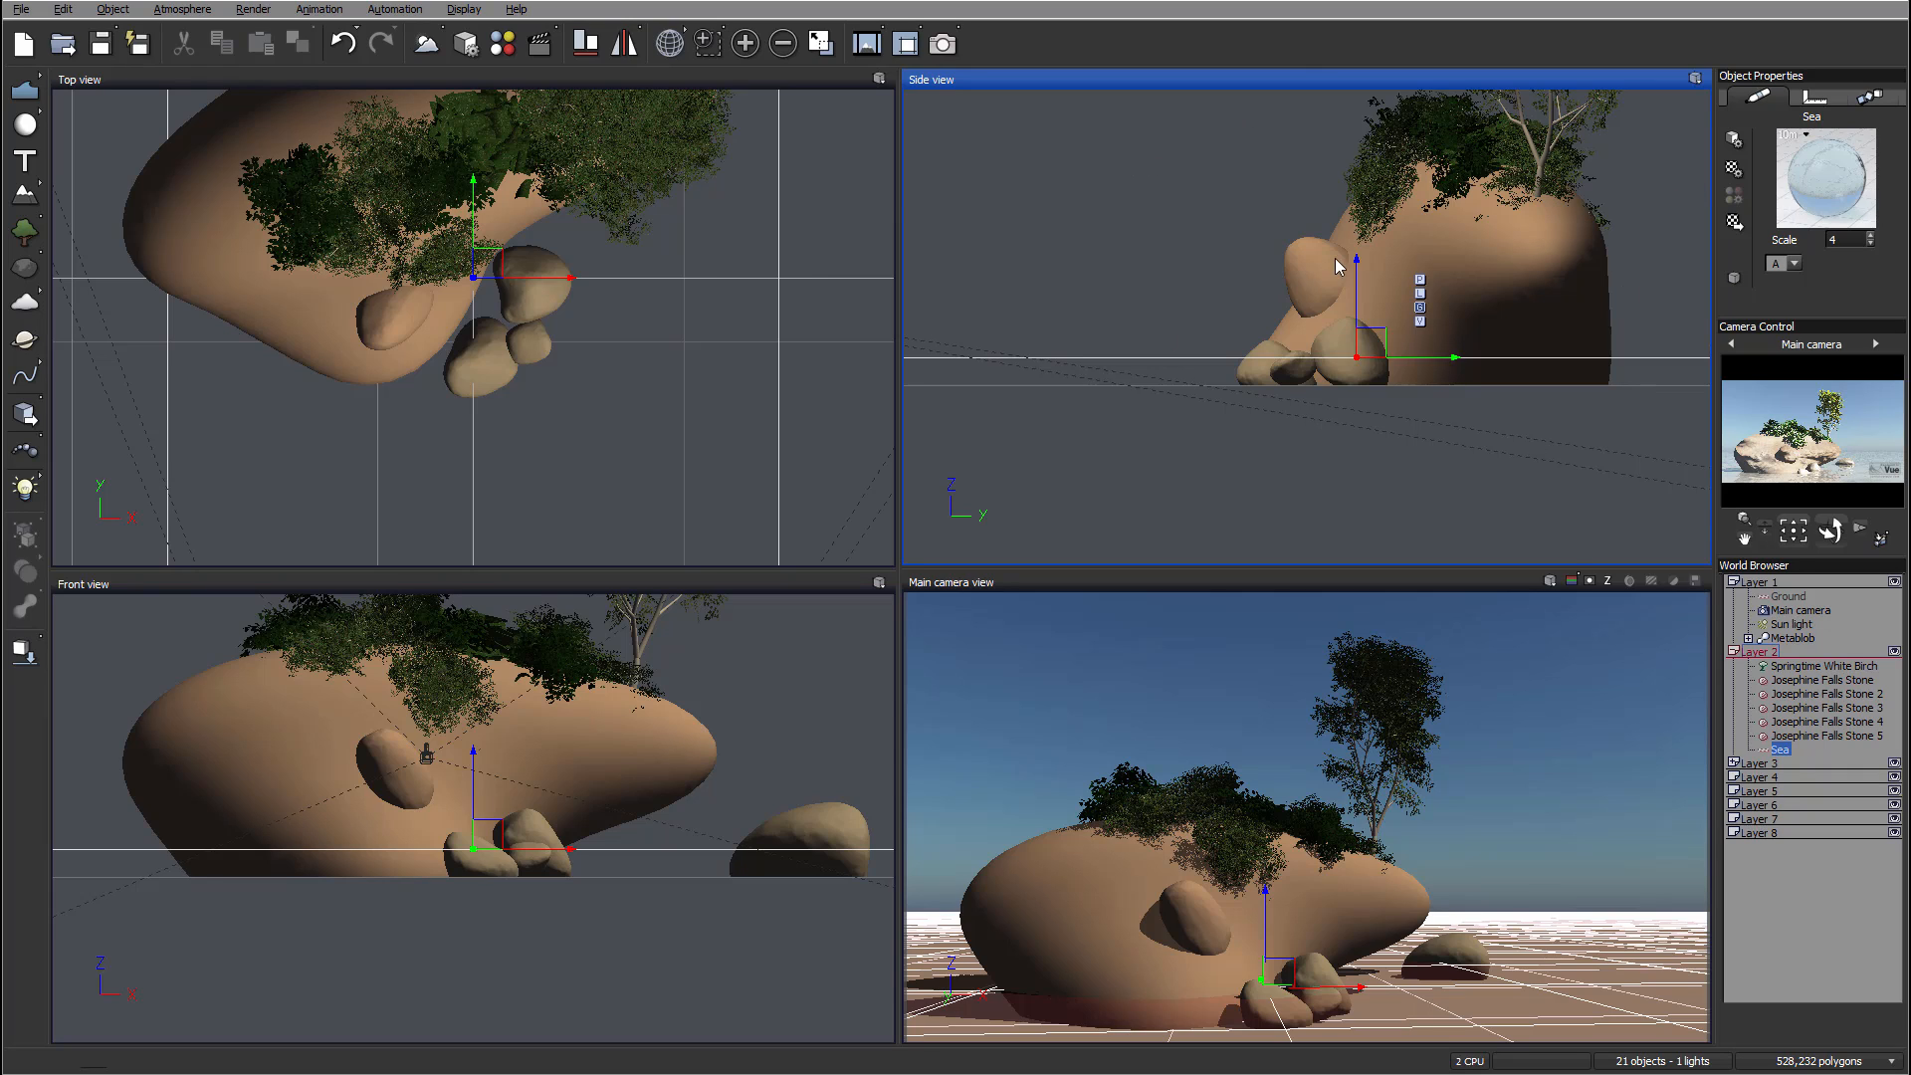
# Step: Move the Sea object into Layer 1
pyautogui.moveTo(1548, 307); pyautogui.dragTo(1434, 347, button='right')
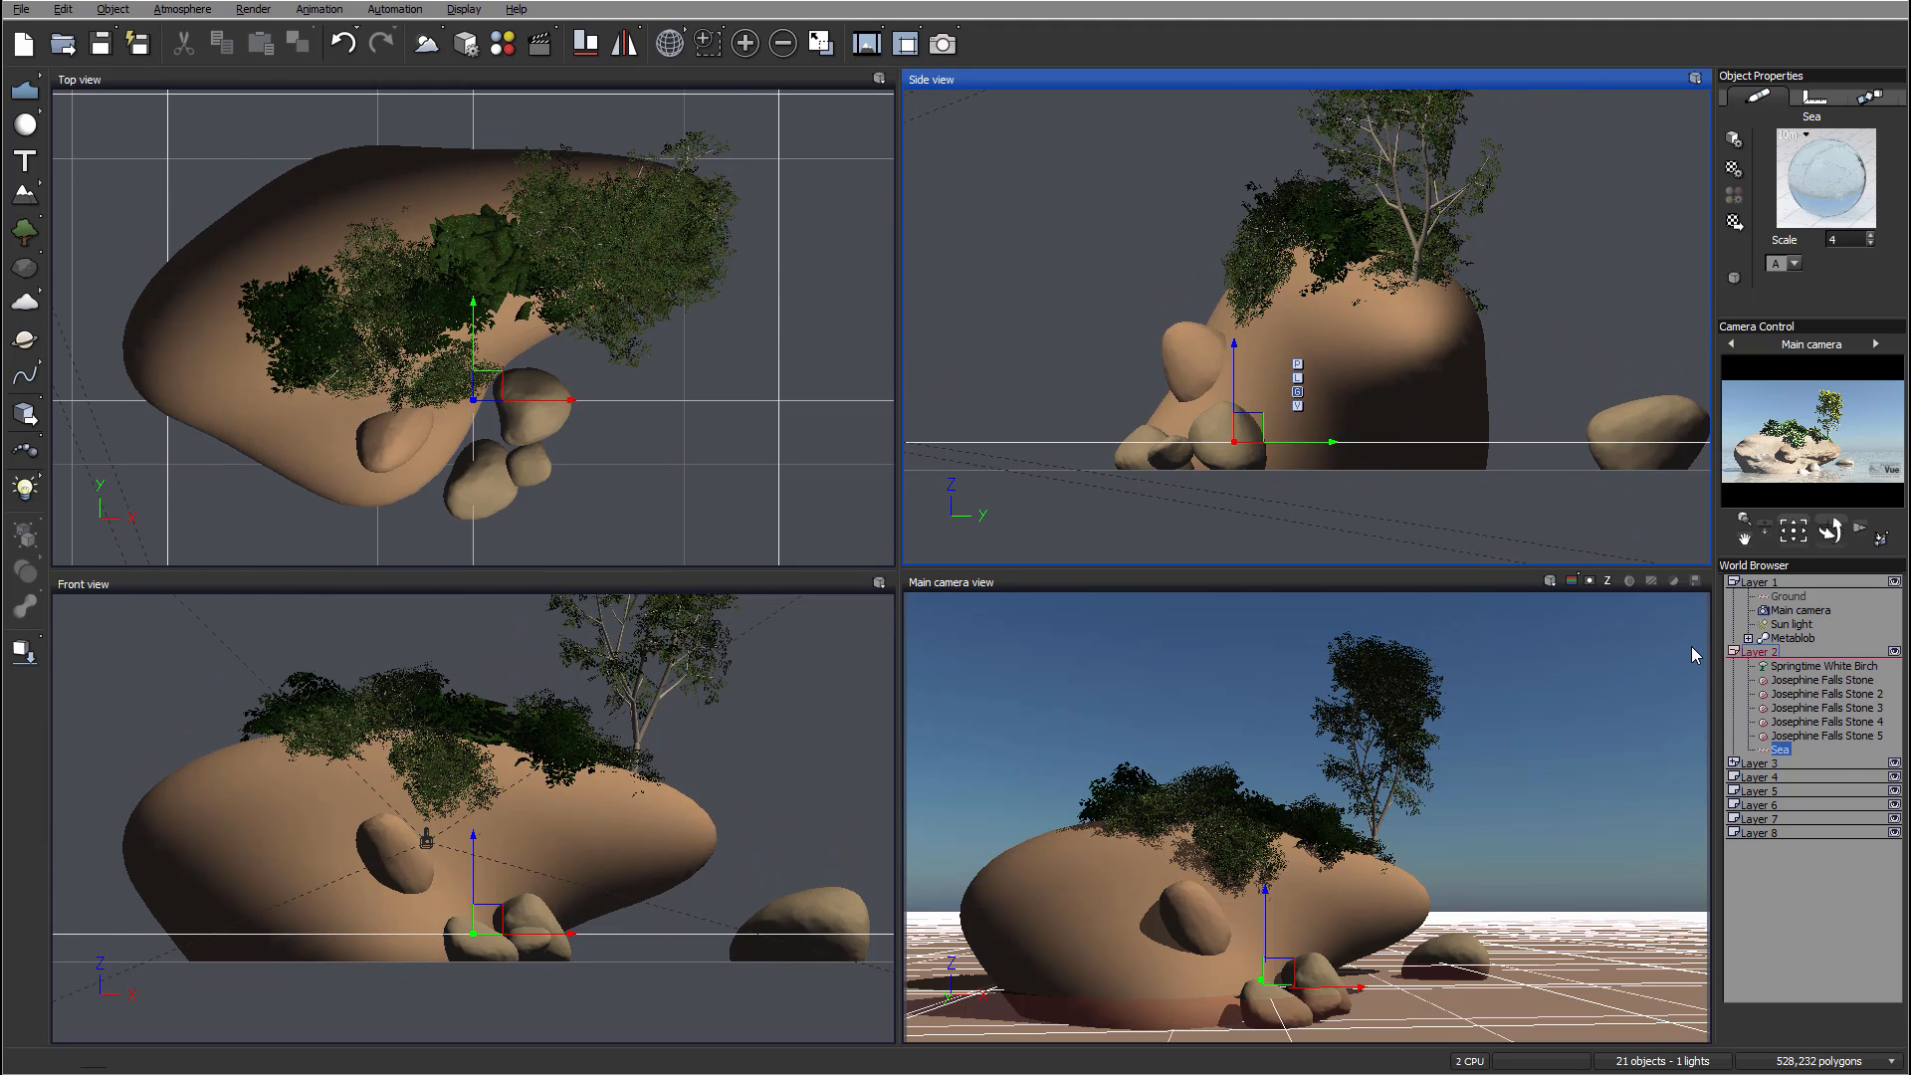
pyautogui.moveTo(1781, 753); pyautogui.dragTo(1803, 647)
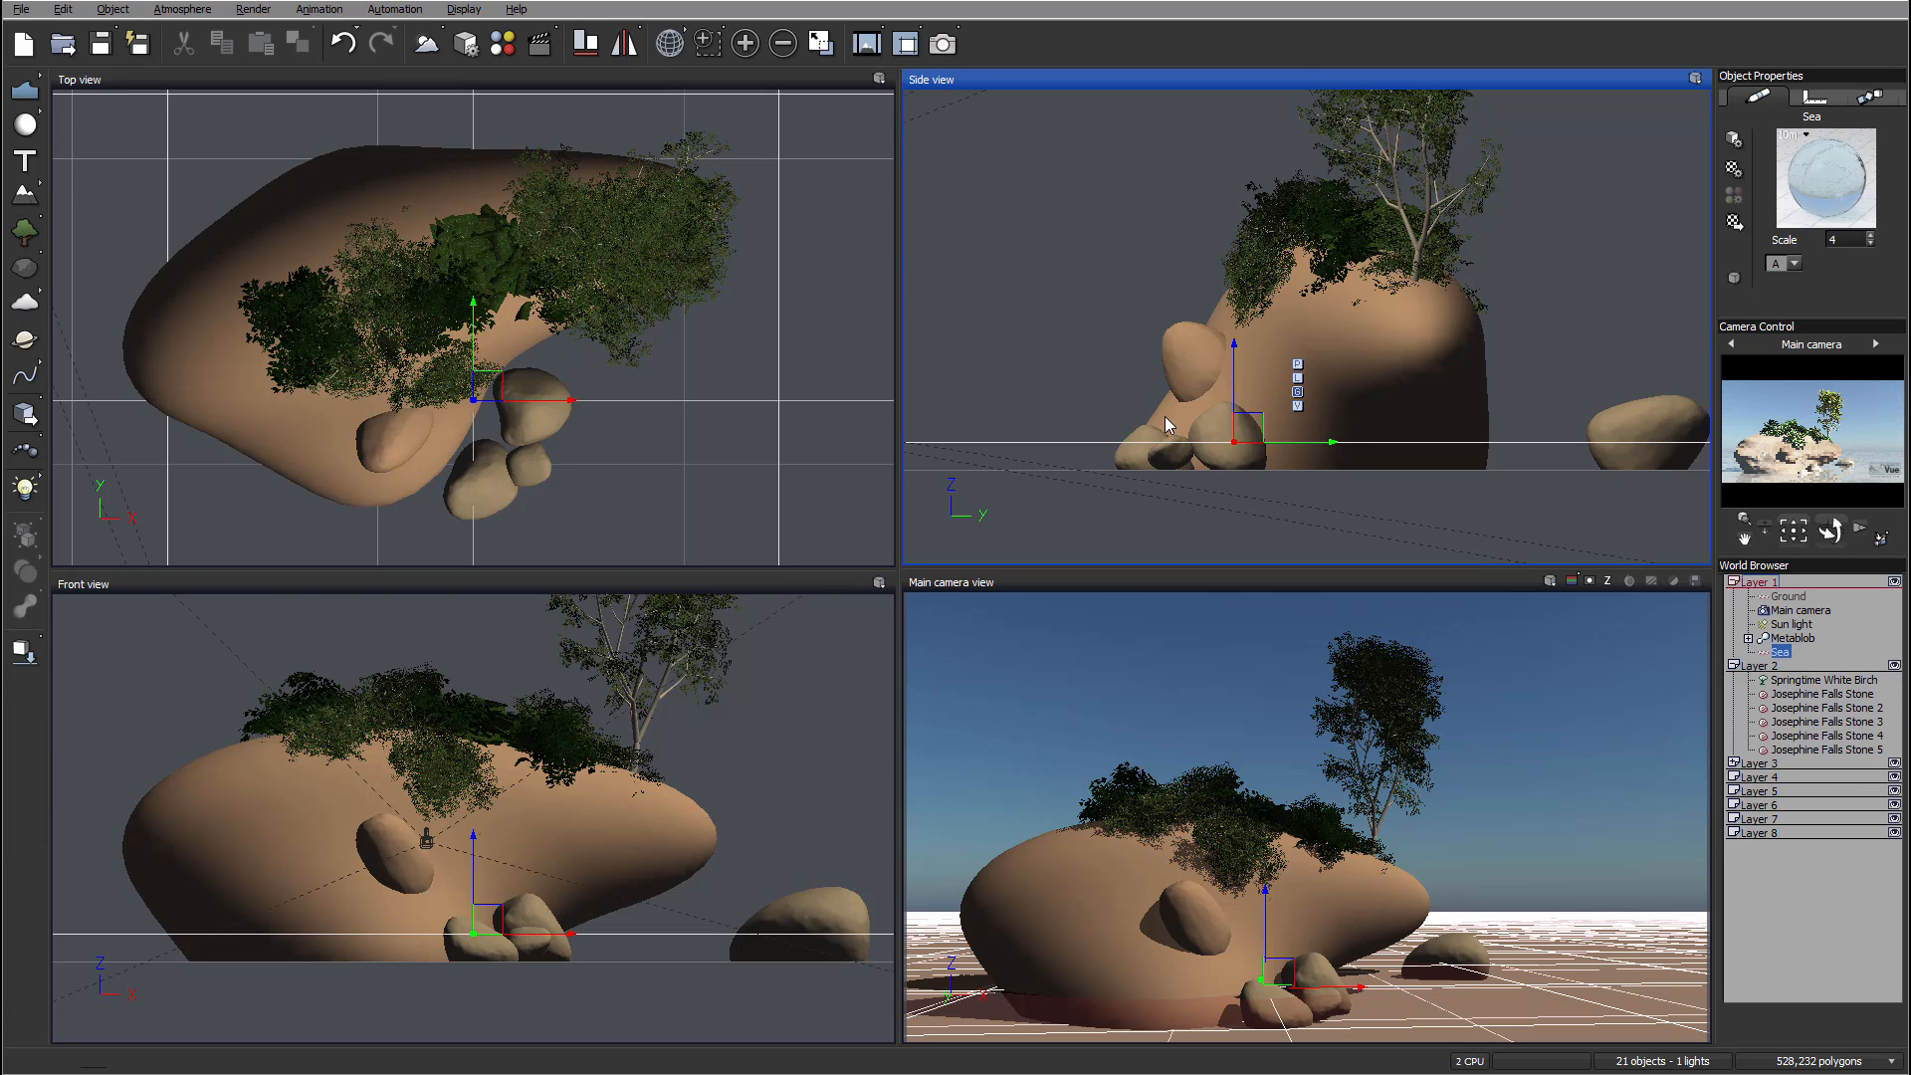
# Step: Switch the atmosphere model to Standard spectral, letting the program adjust the atmosphere and camera exposure automatically
pyautogui.moveTo(1150, 331); pyautogui.dragTo(1229, 315, button='right')
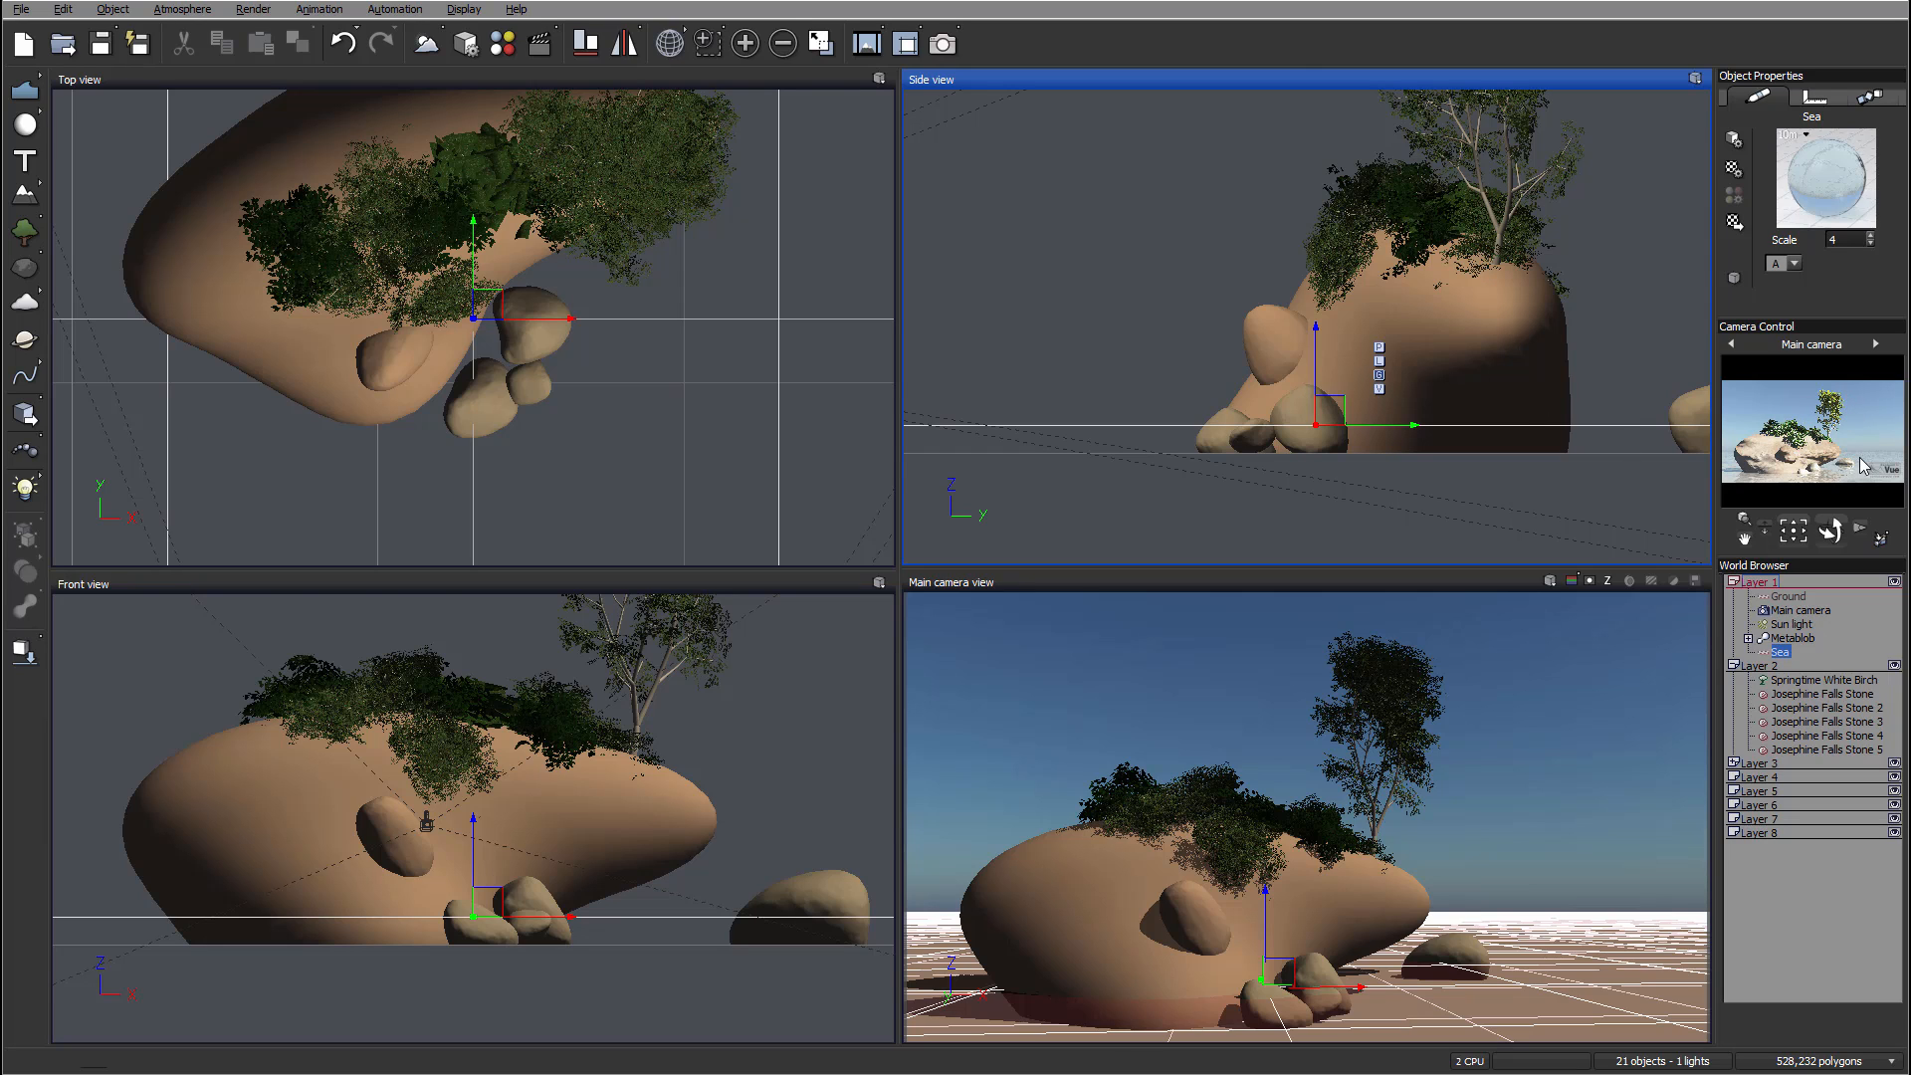
pyautogui.moveTo(1321, 192); pyautogui.dragTo(1100, 256, button='right')
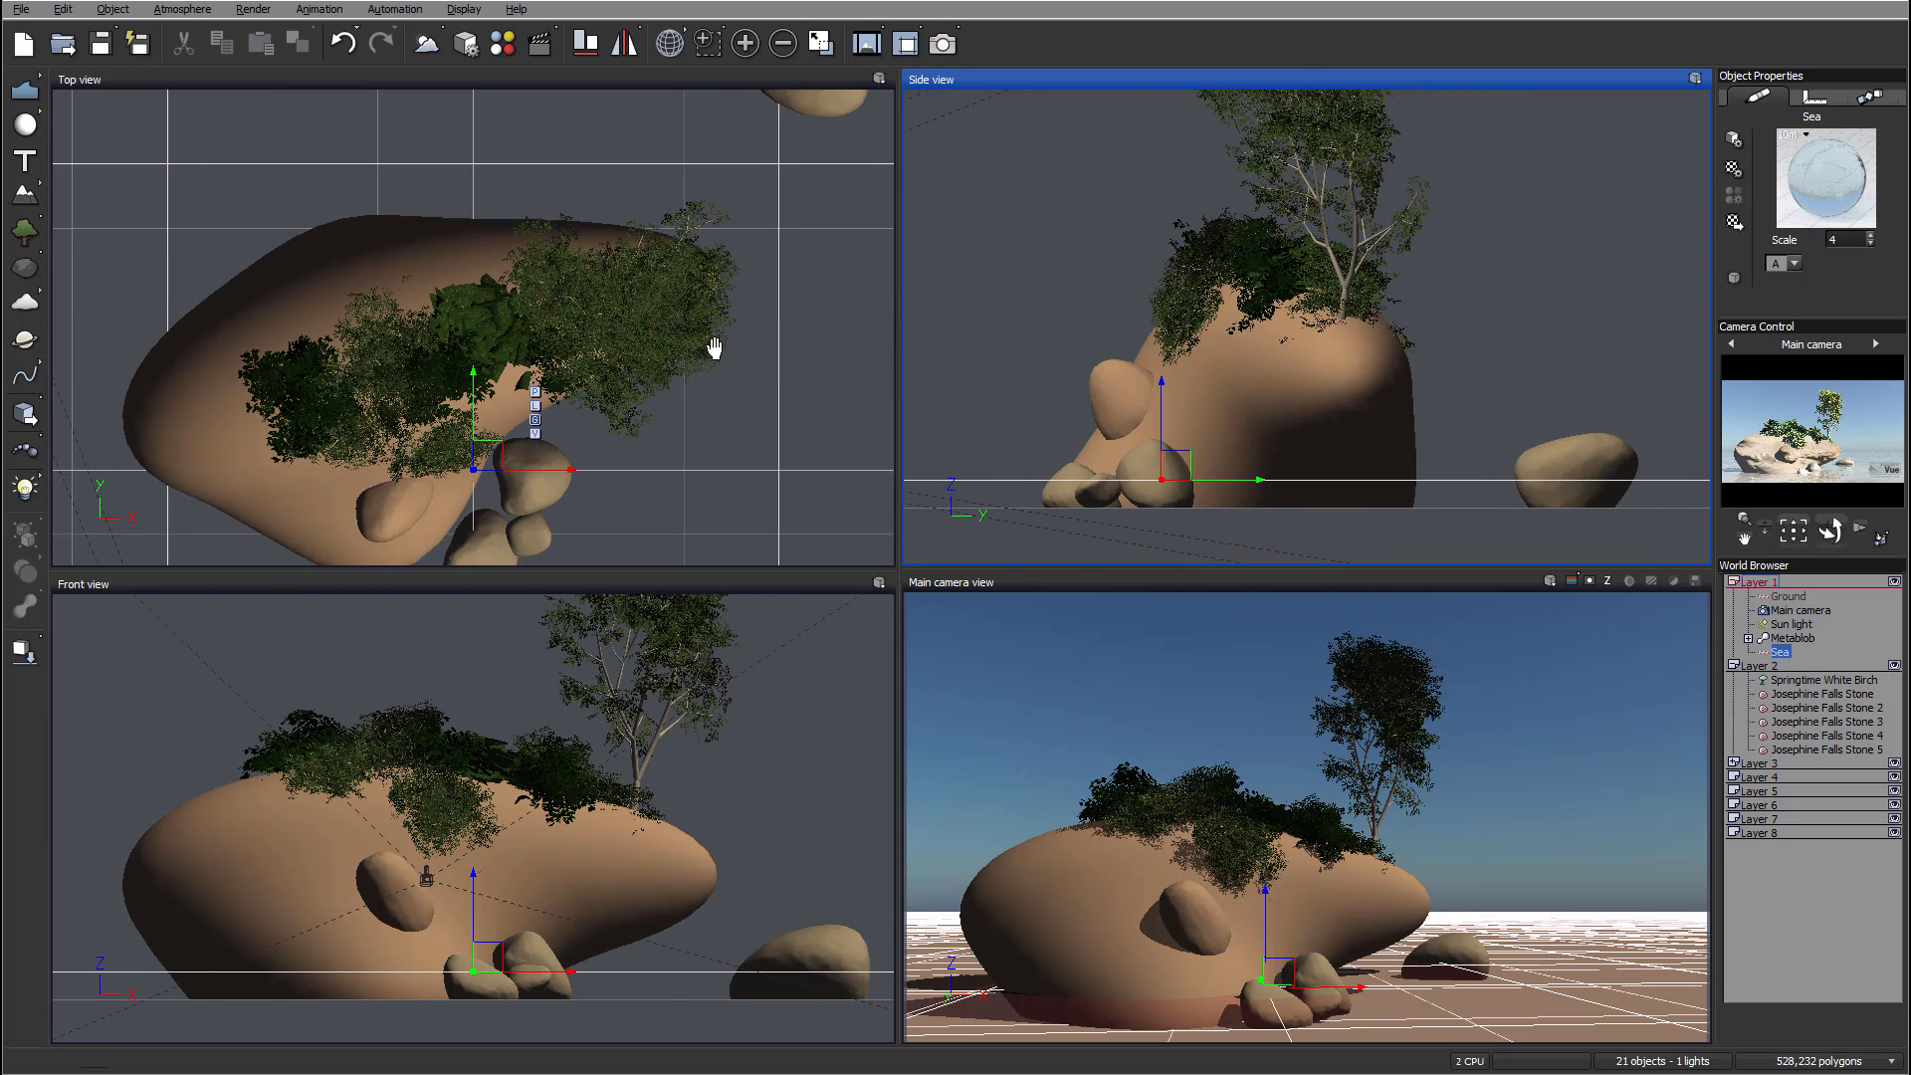
pyautogui.moveTo(715, 347); pyautogui.dragTo(692, 346, button='right')
pyautogui.click(171, 9)
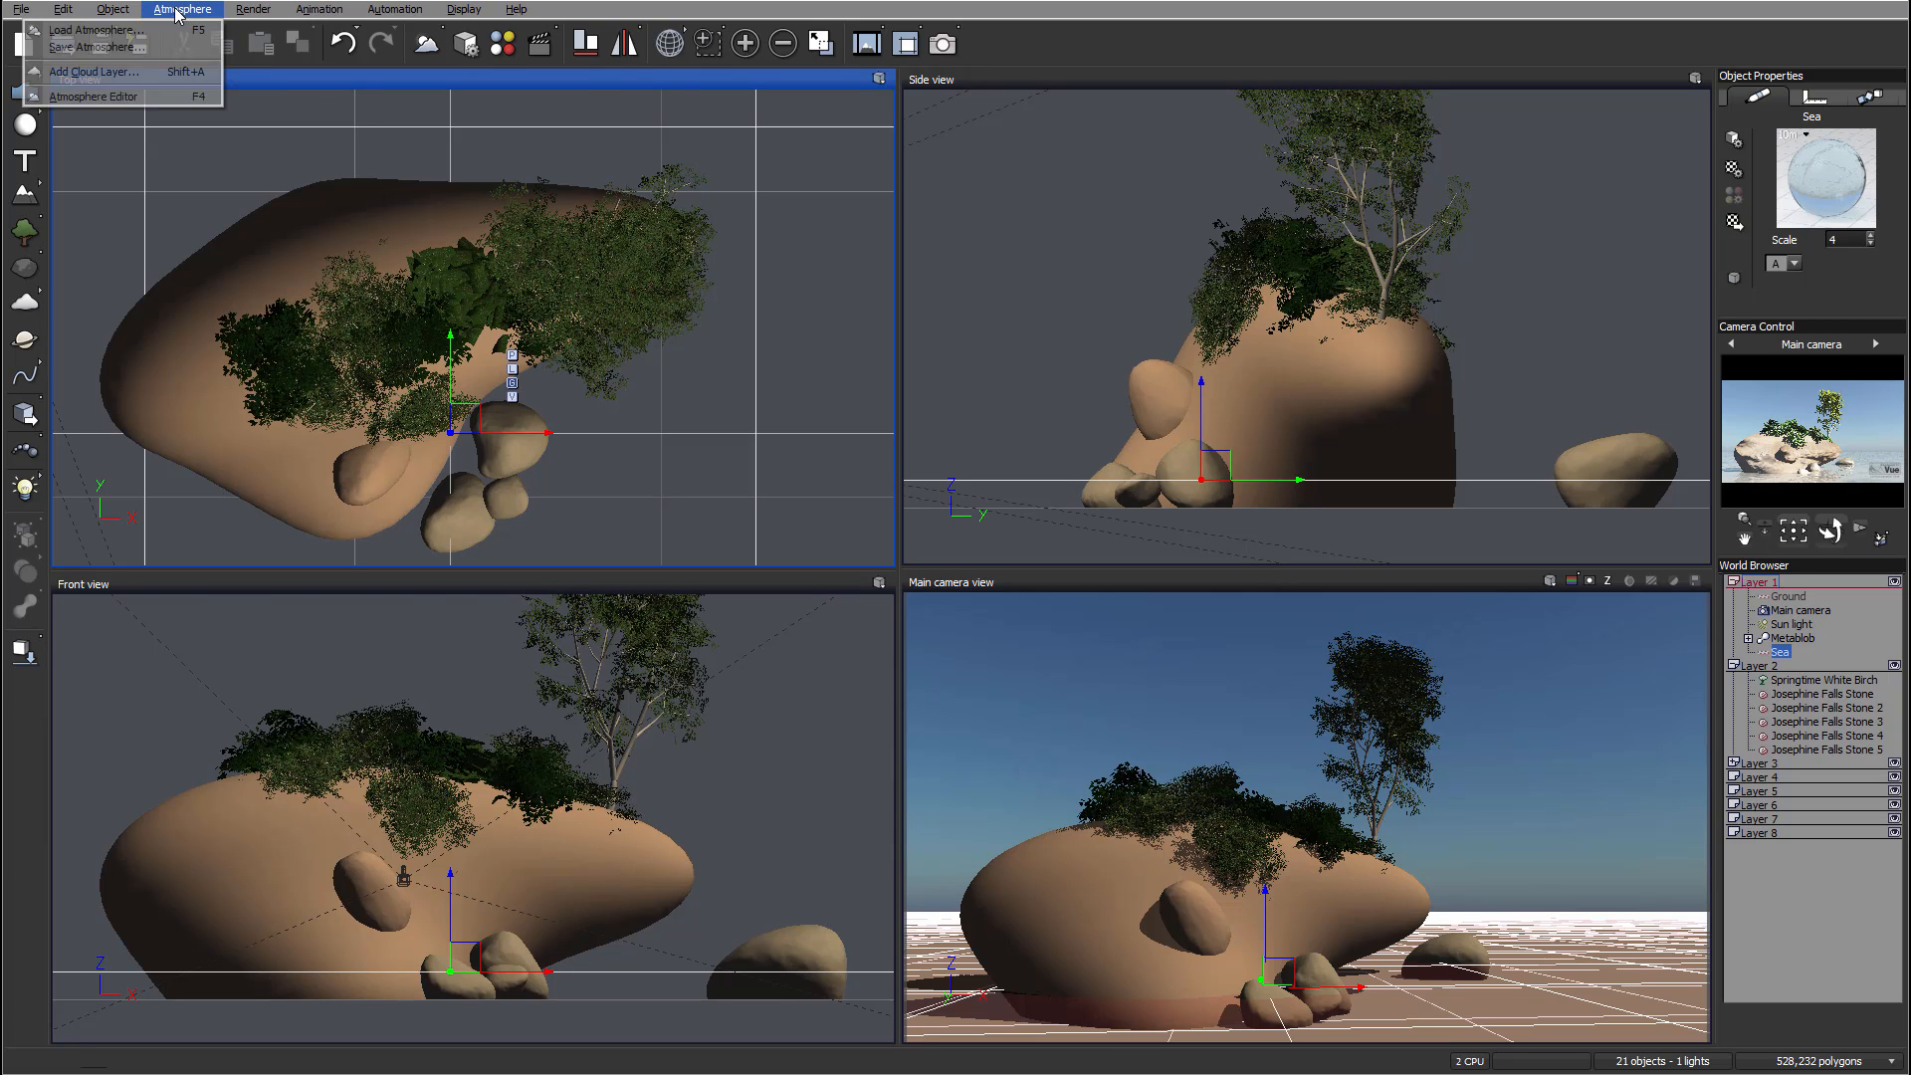
pyautogui.click(135, 96)
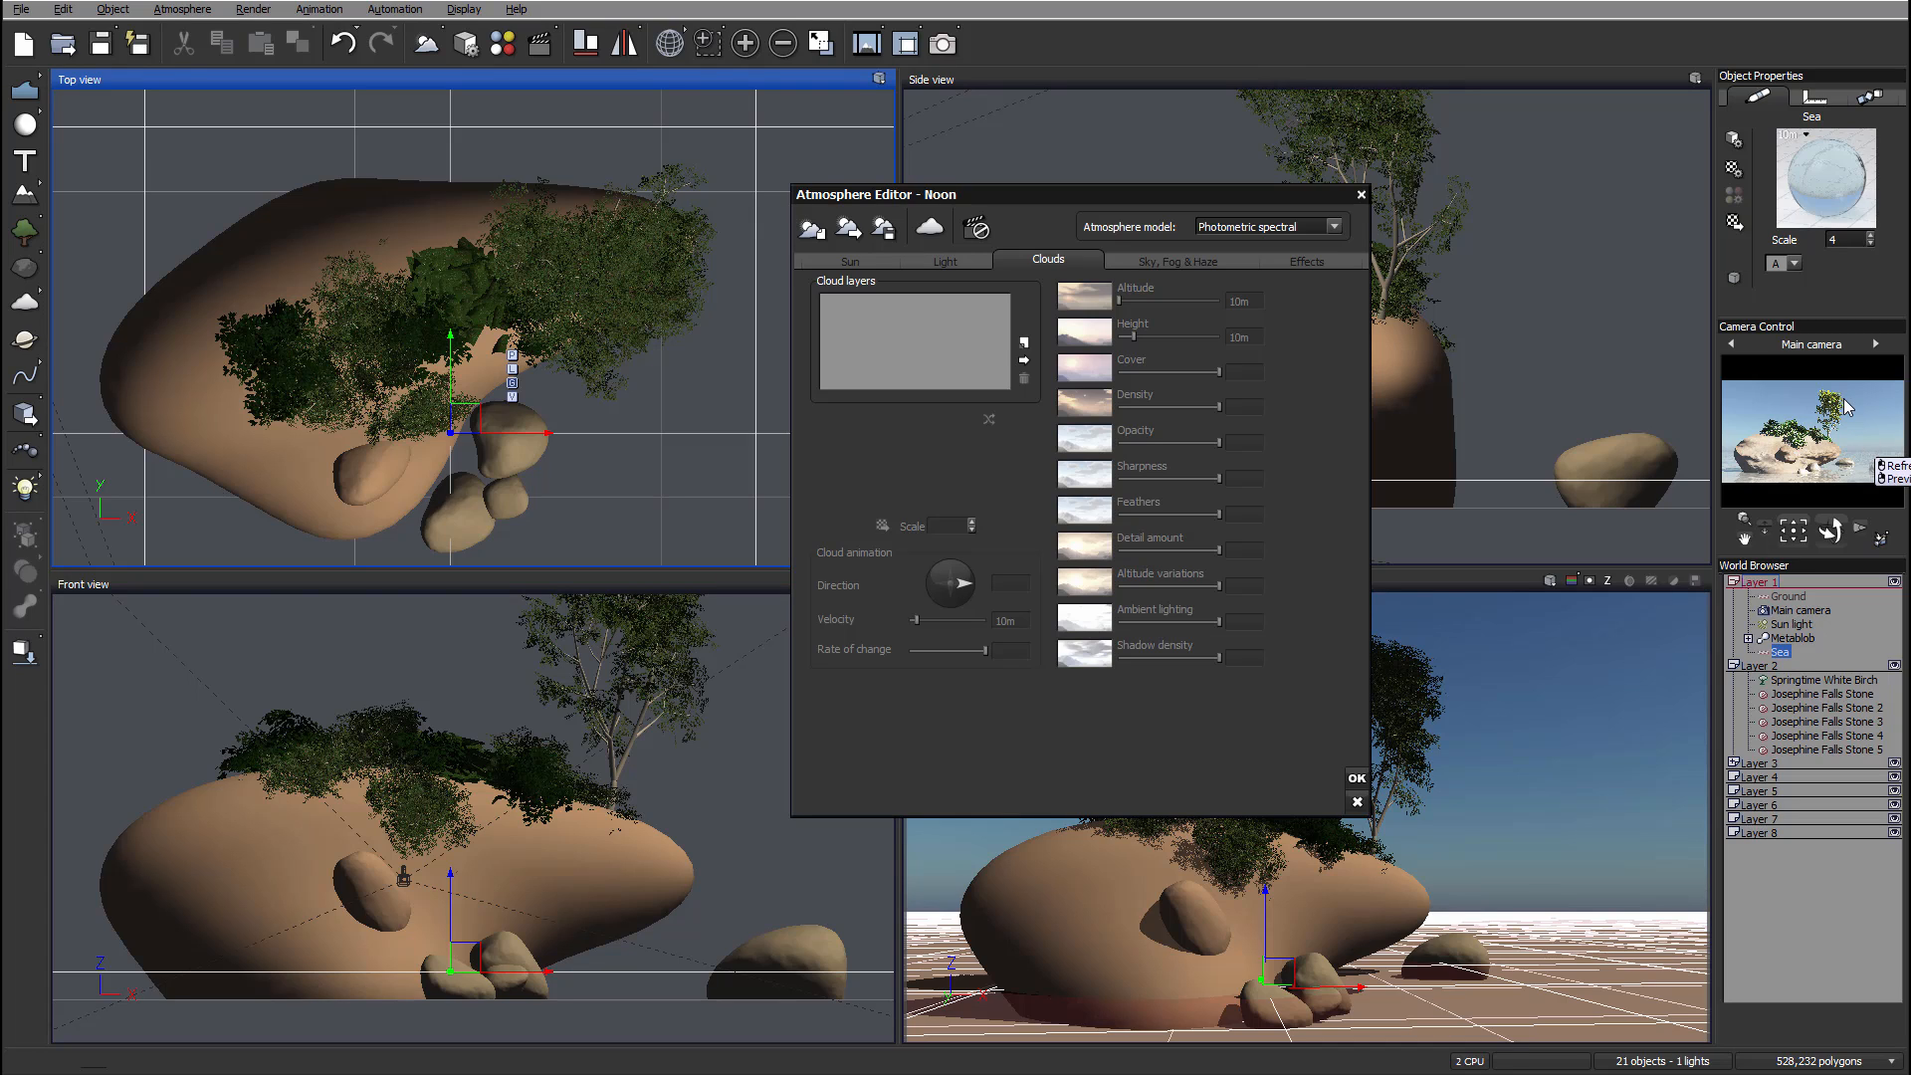
pyautogui.click(1333, 226)
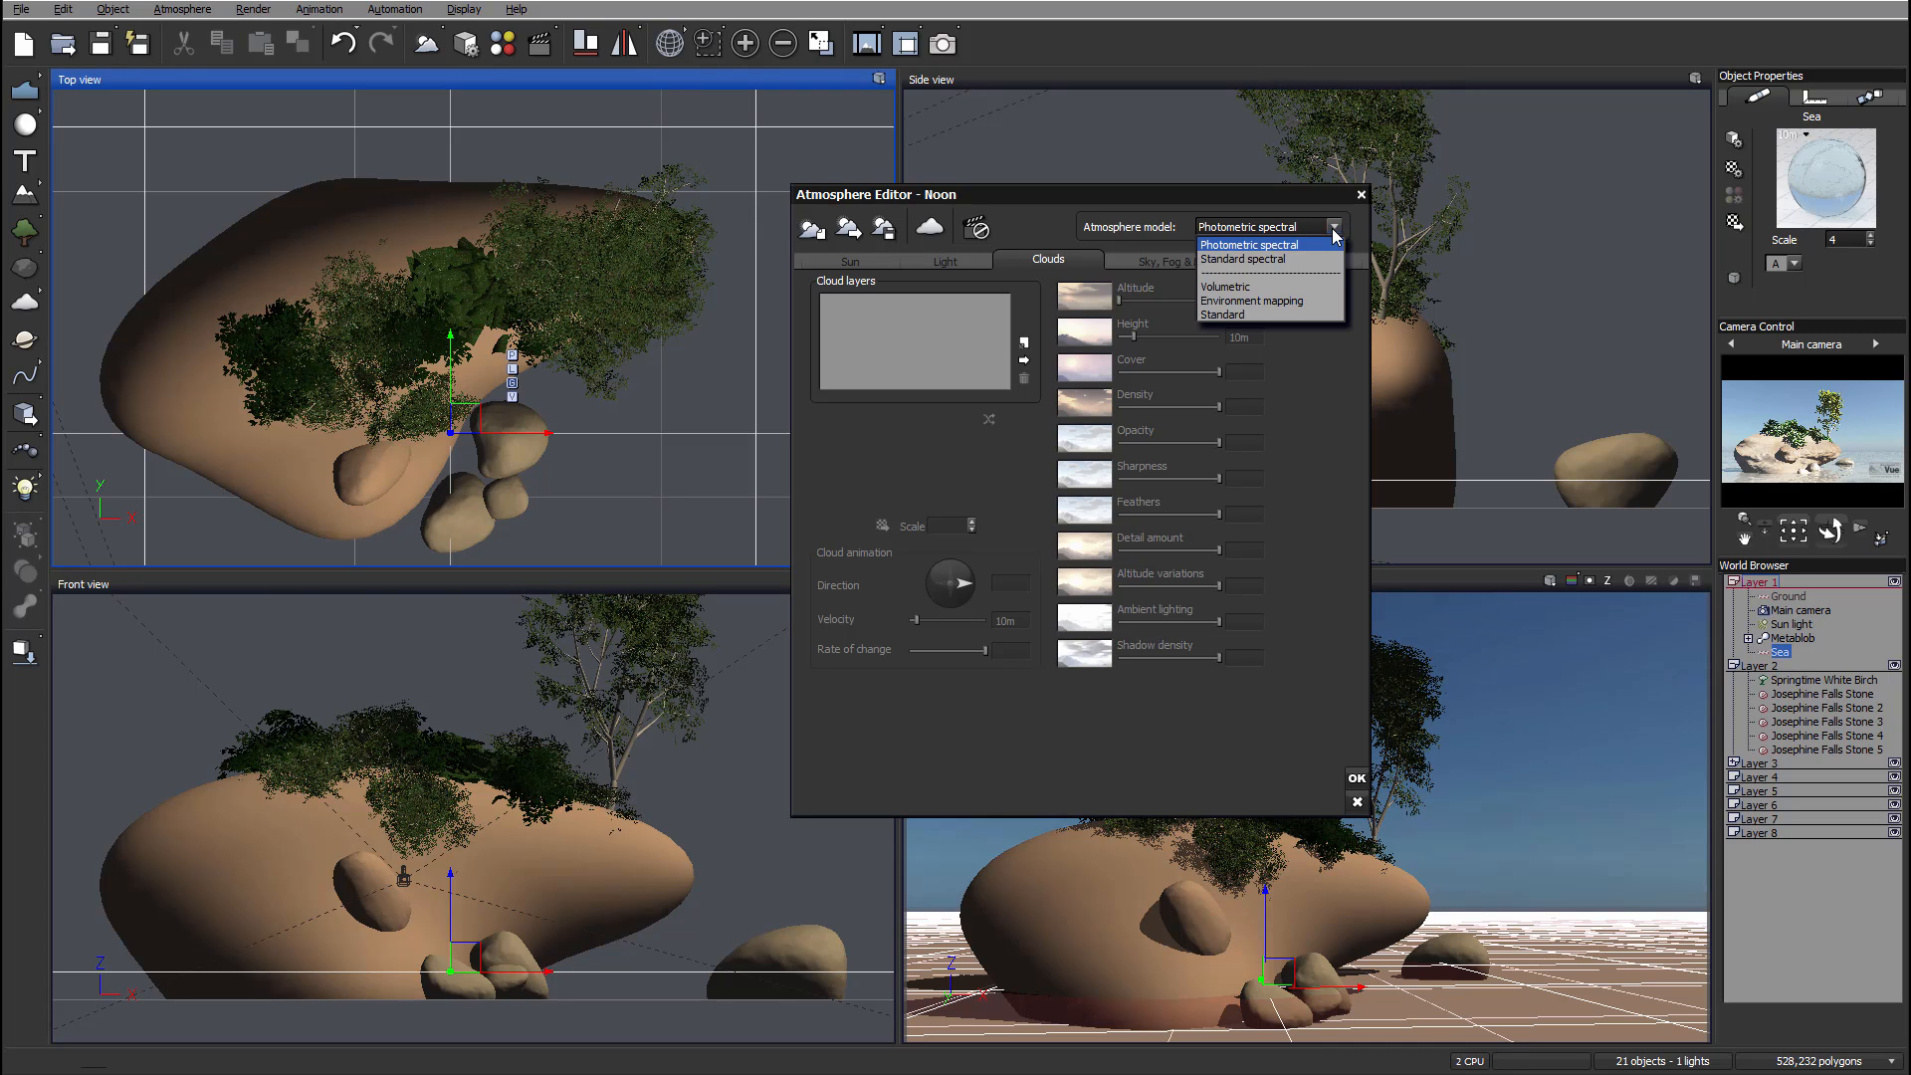
pyautogui.click(1237, 261)
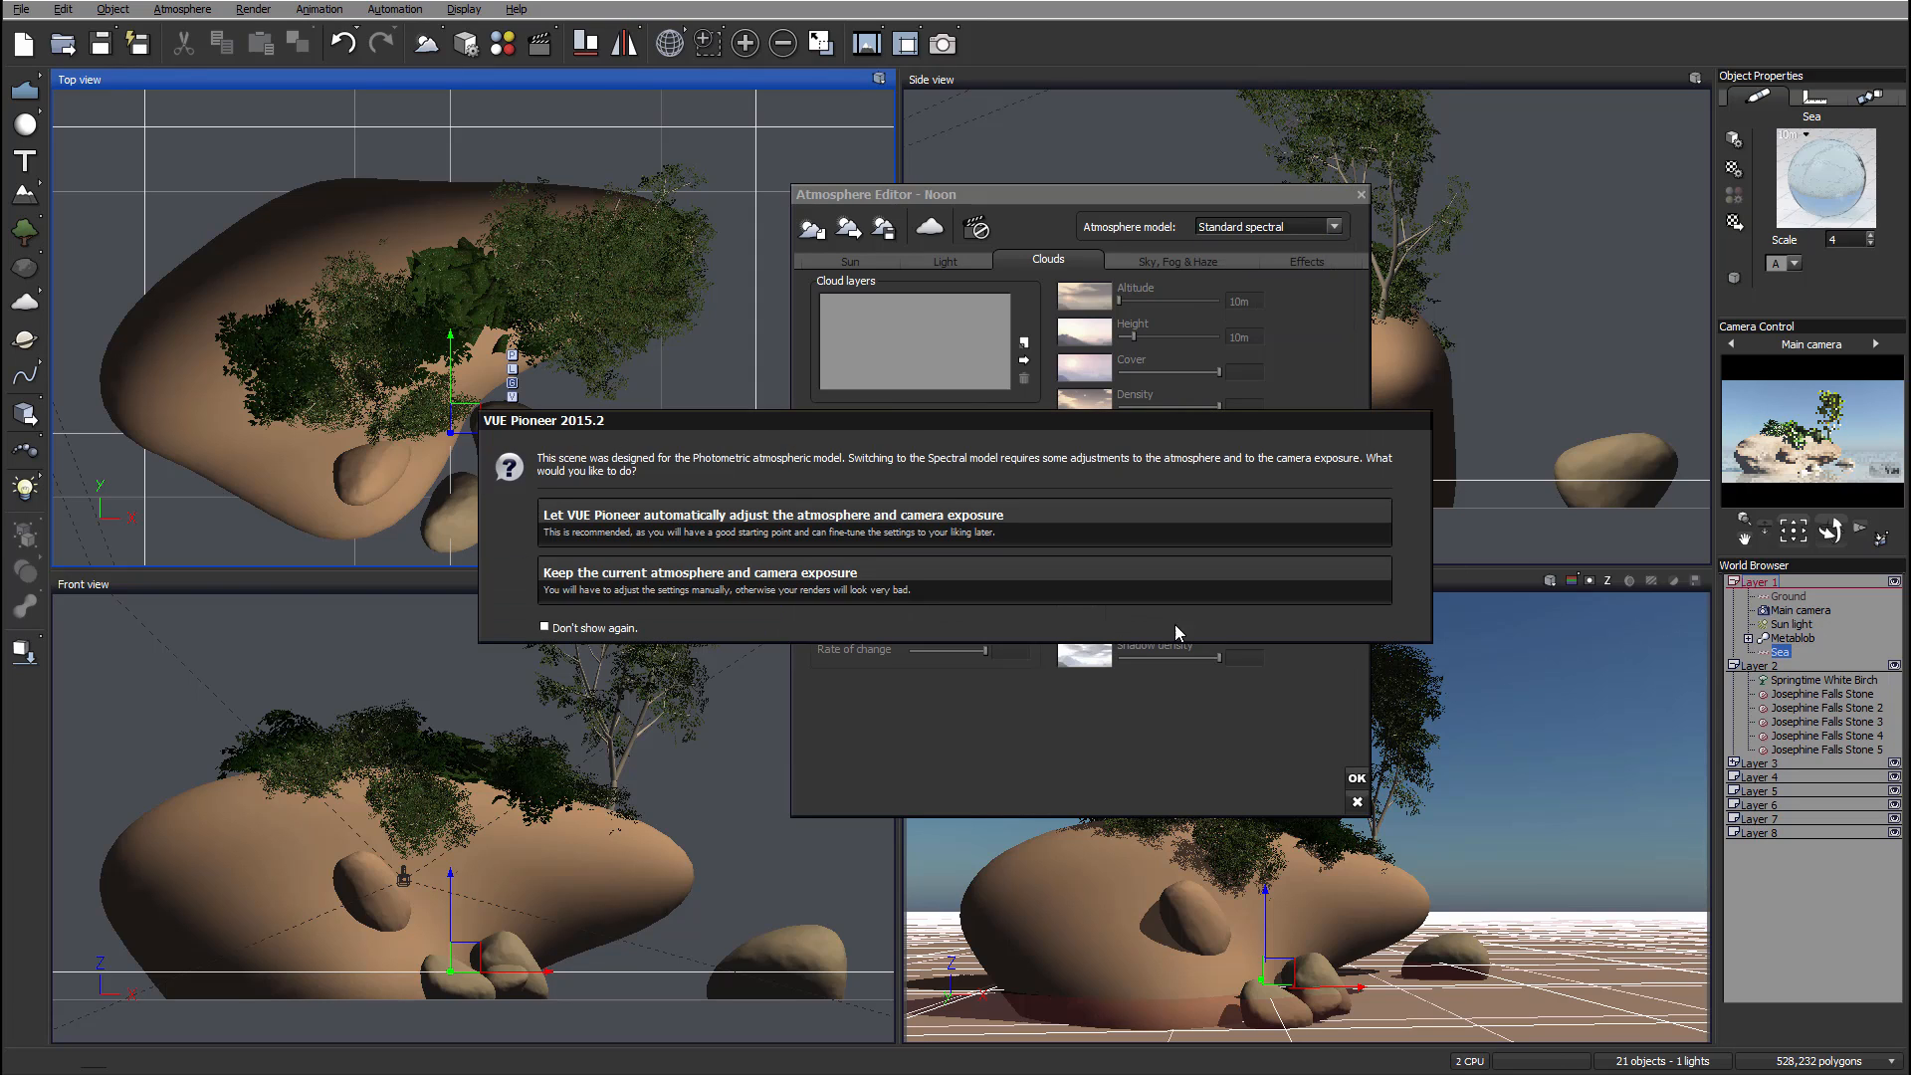
pyautogui.click(872, 520)
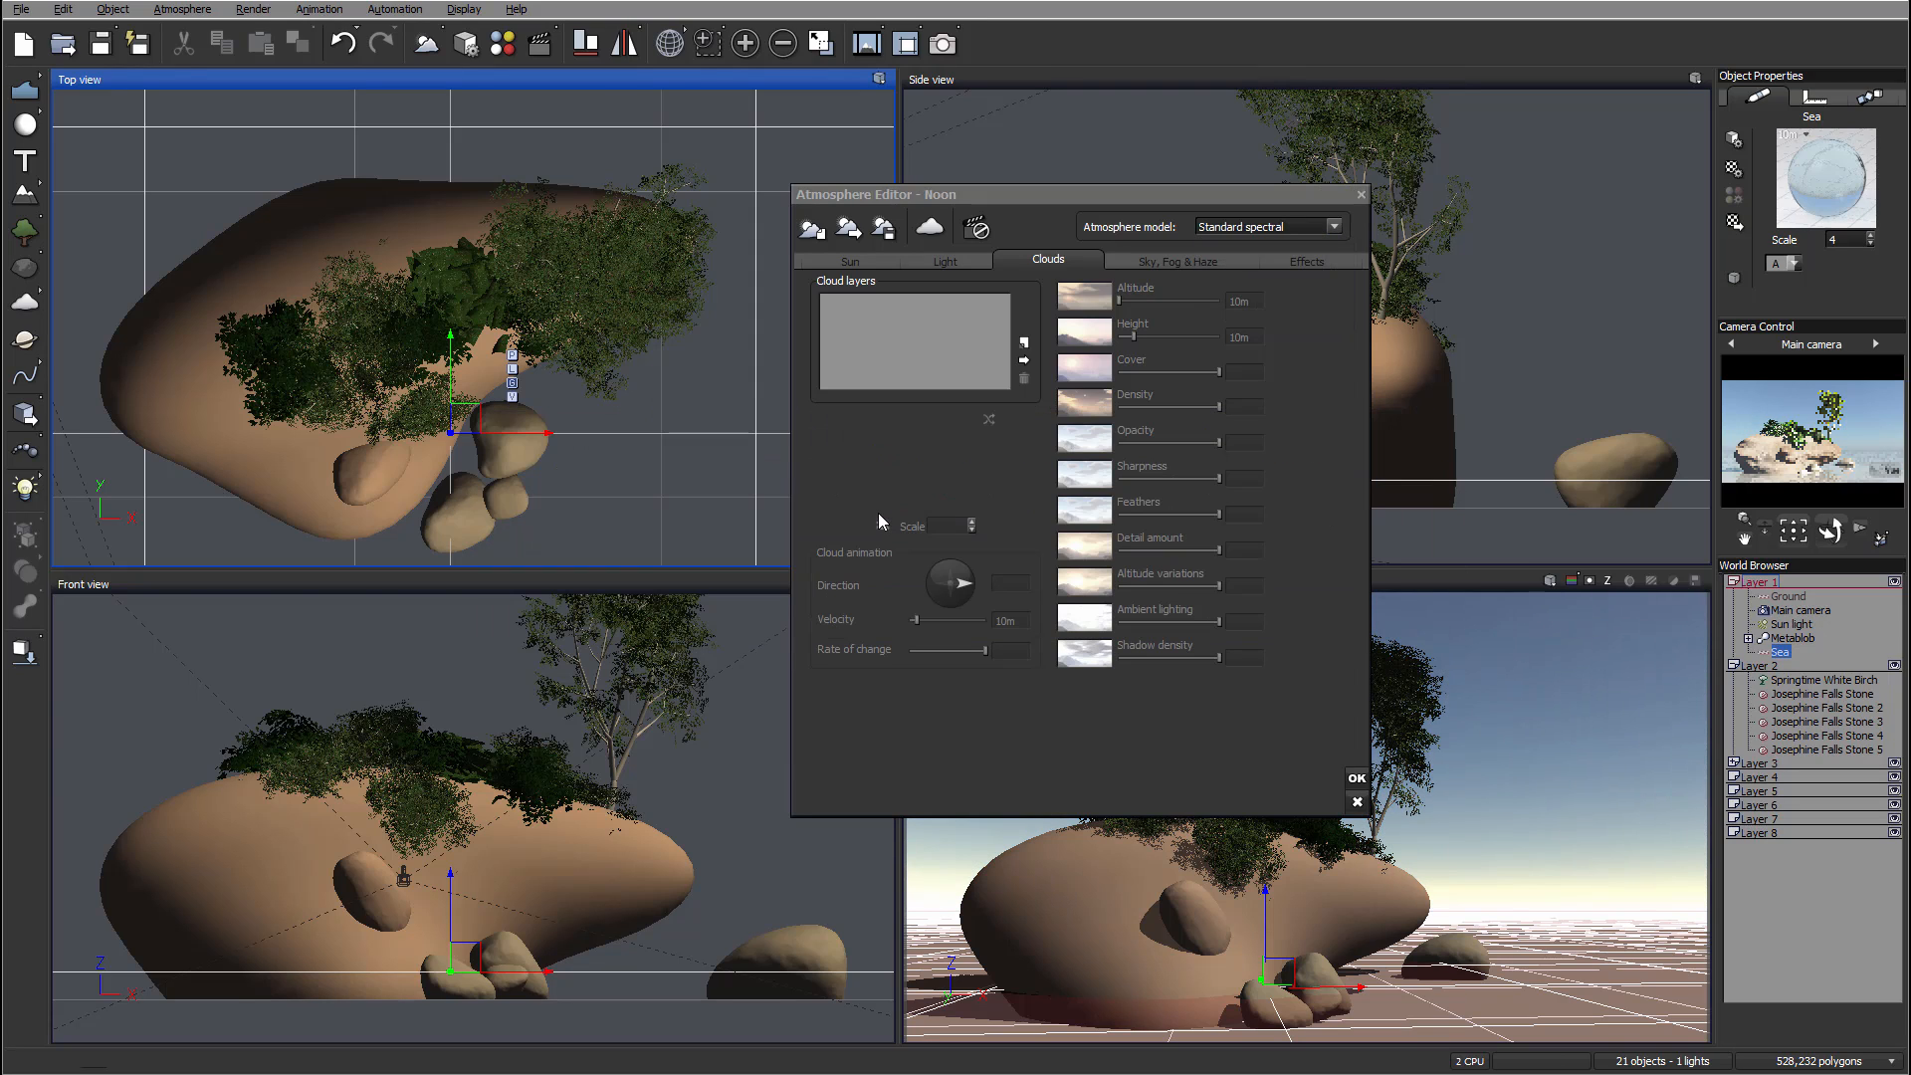
pyautogui.moveTo(1777, 488)
pyautogui.click(1357, 778)
# Step: Turn off auto-exposure in the main camera's advanced options
pyautogui.doubleClick(1813, 609)
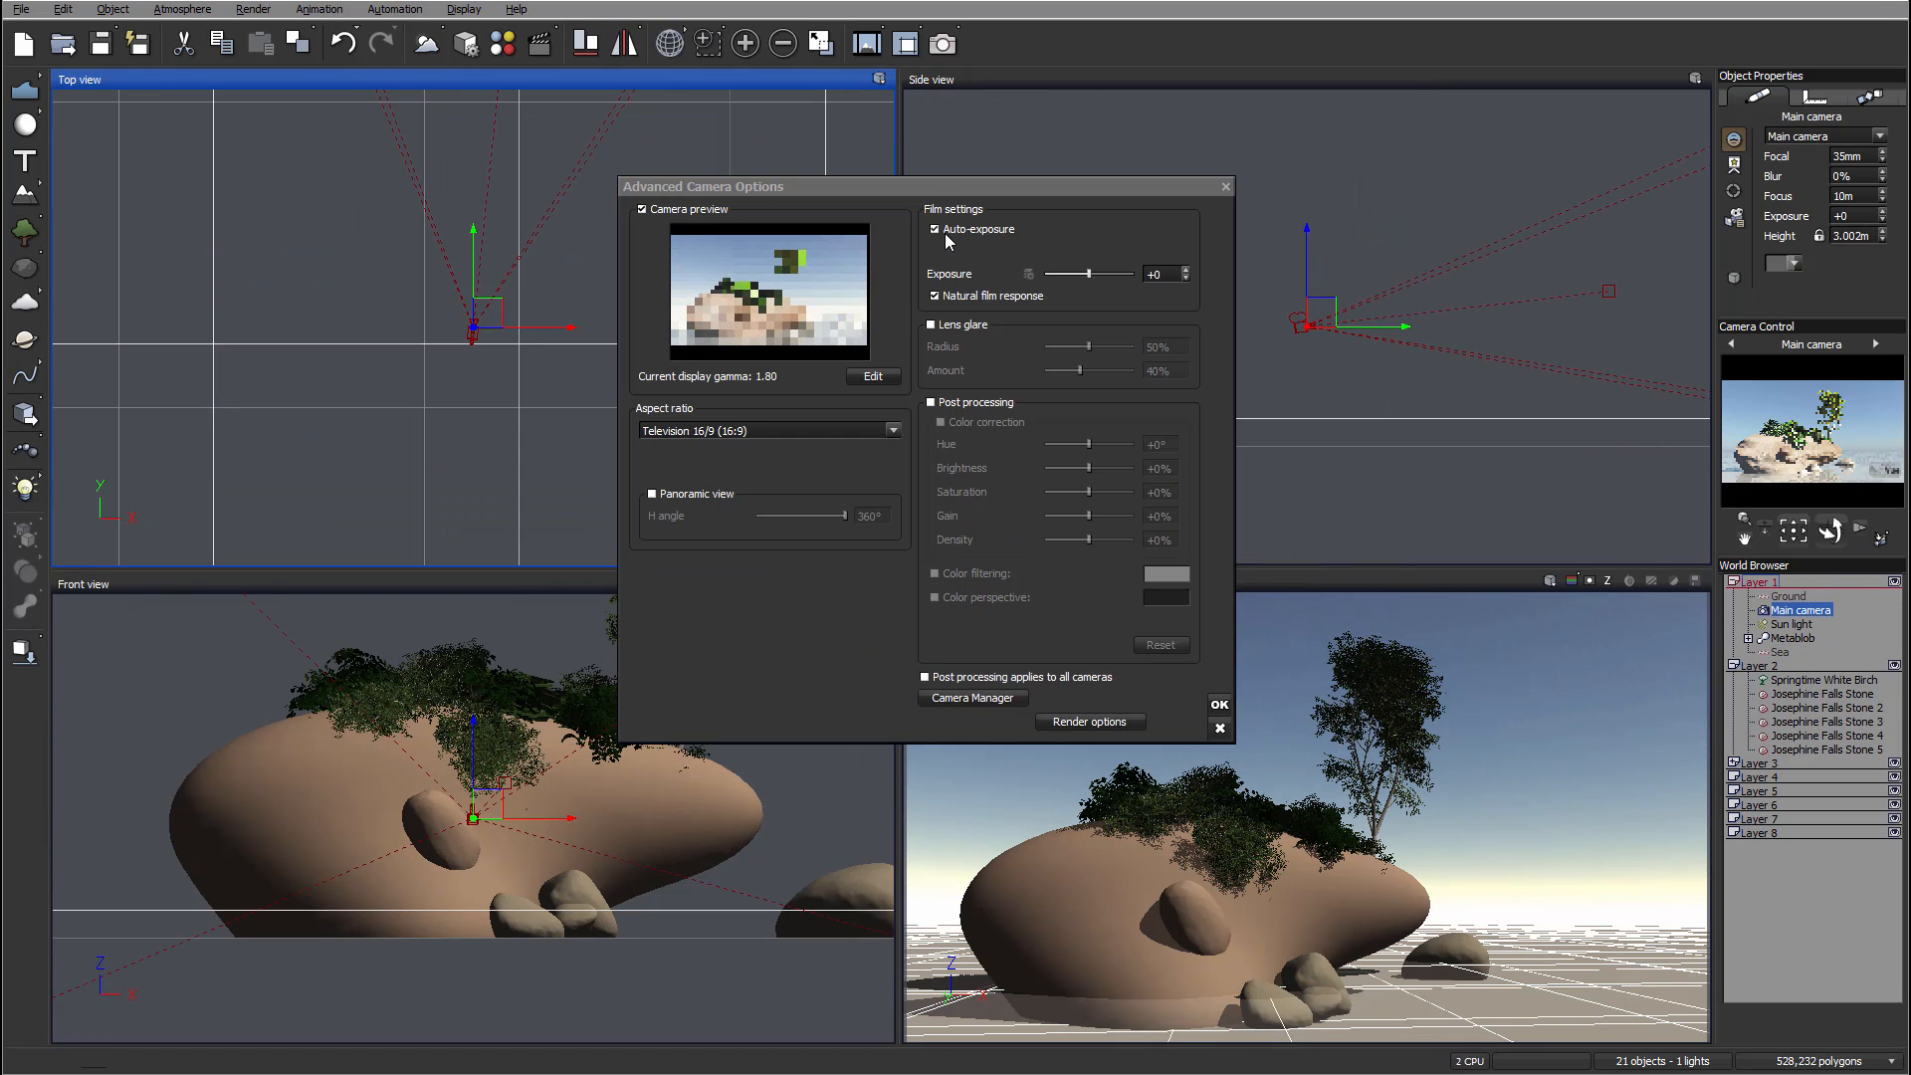
pyautogui.click(973, 230)
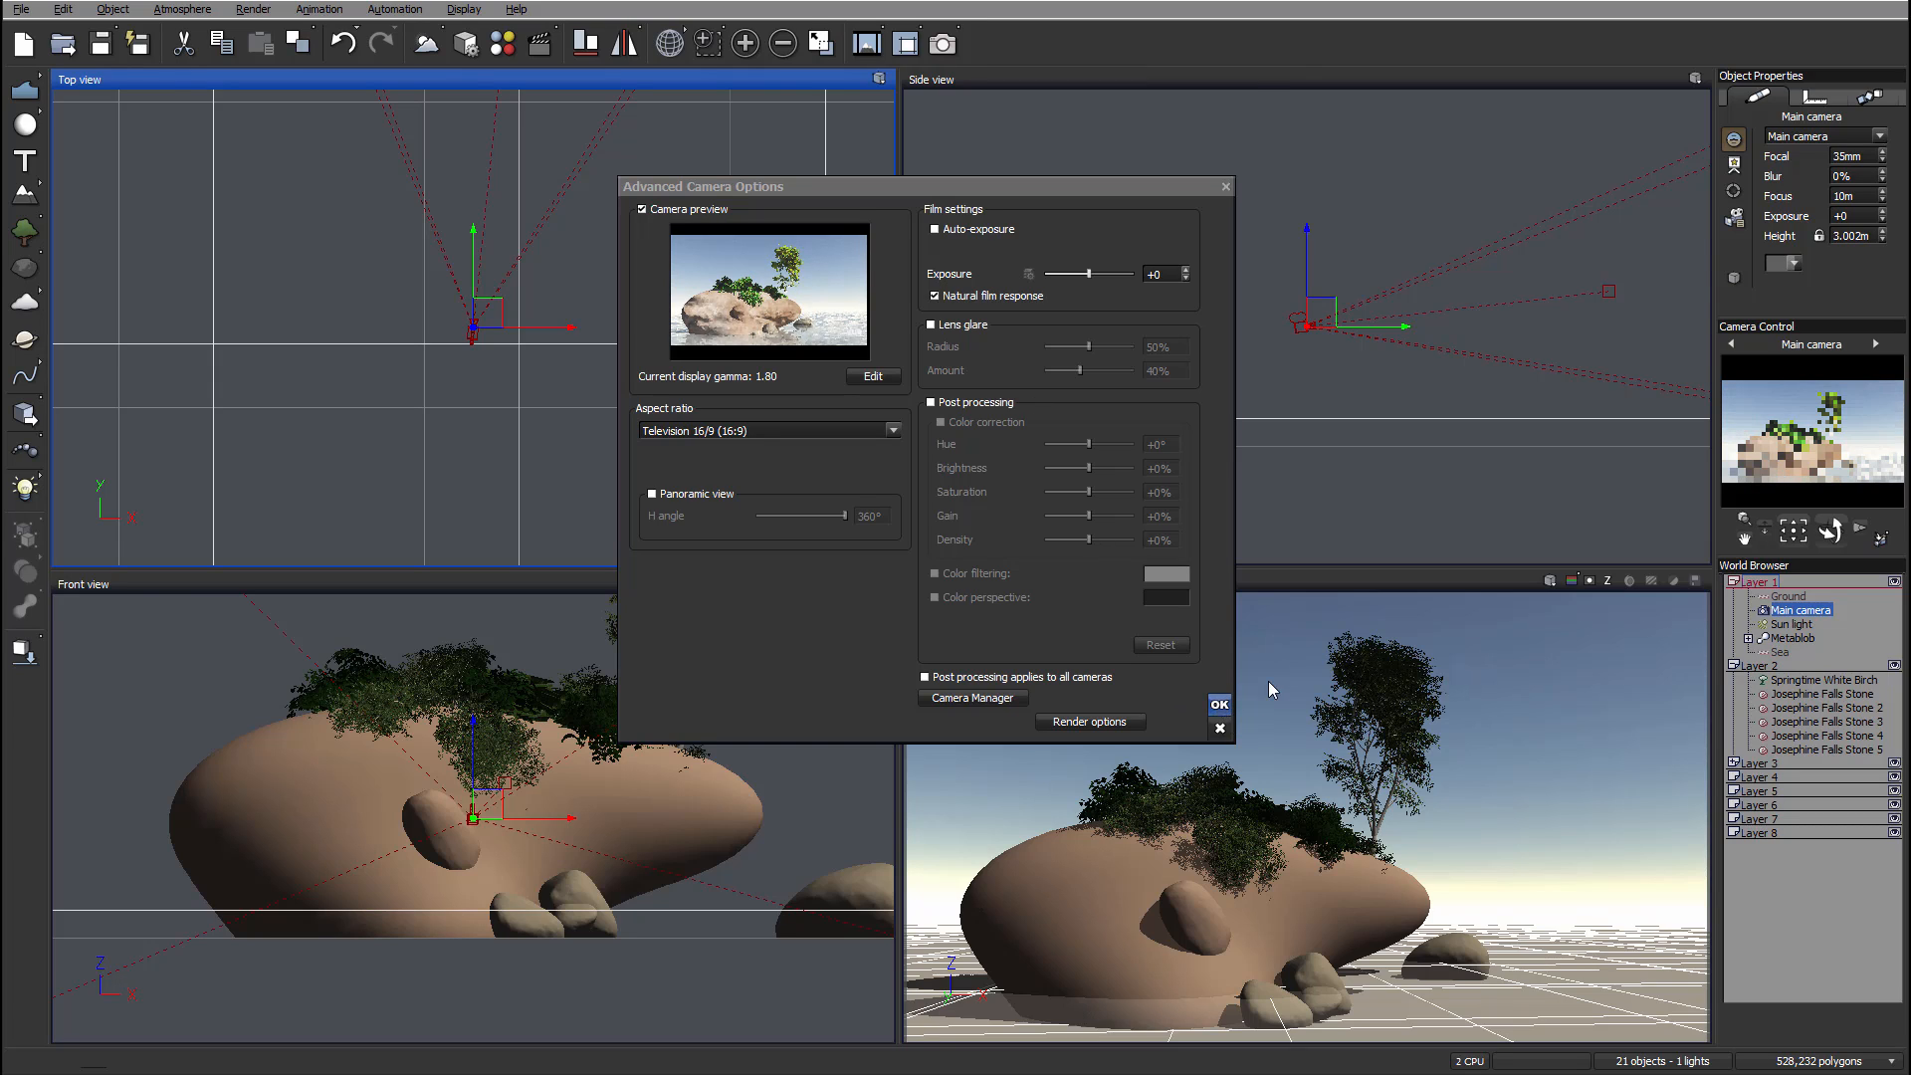
pyautogui.click(1218, 706)
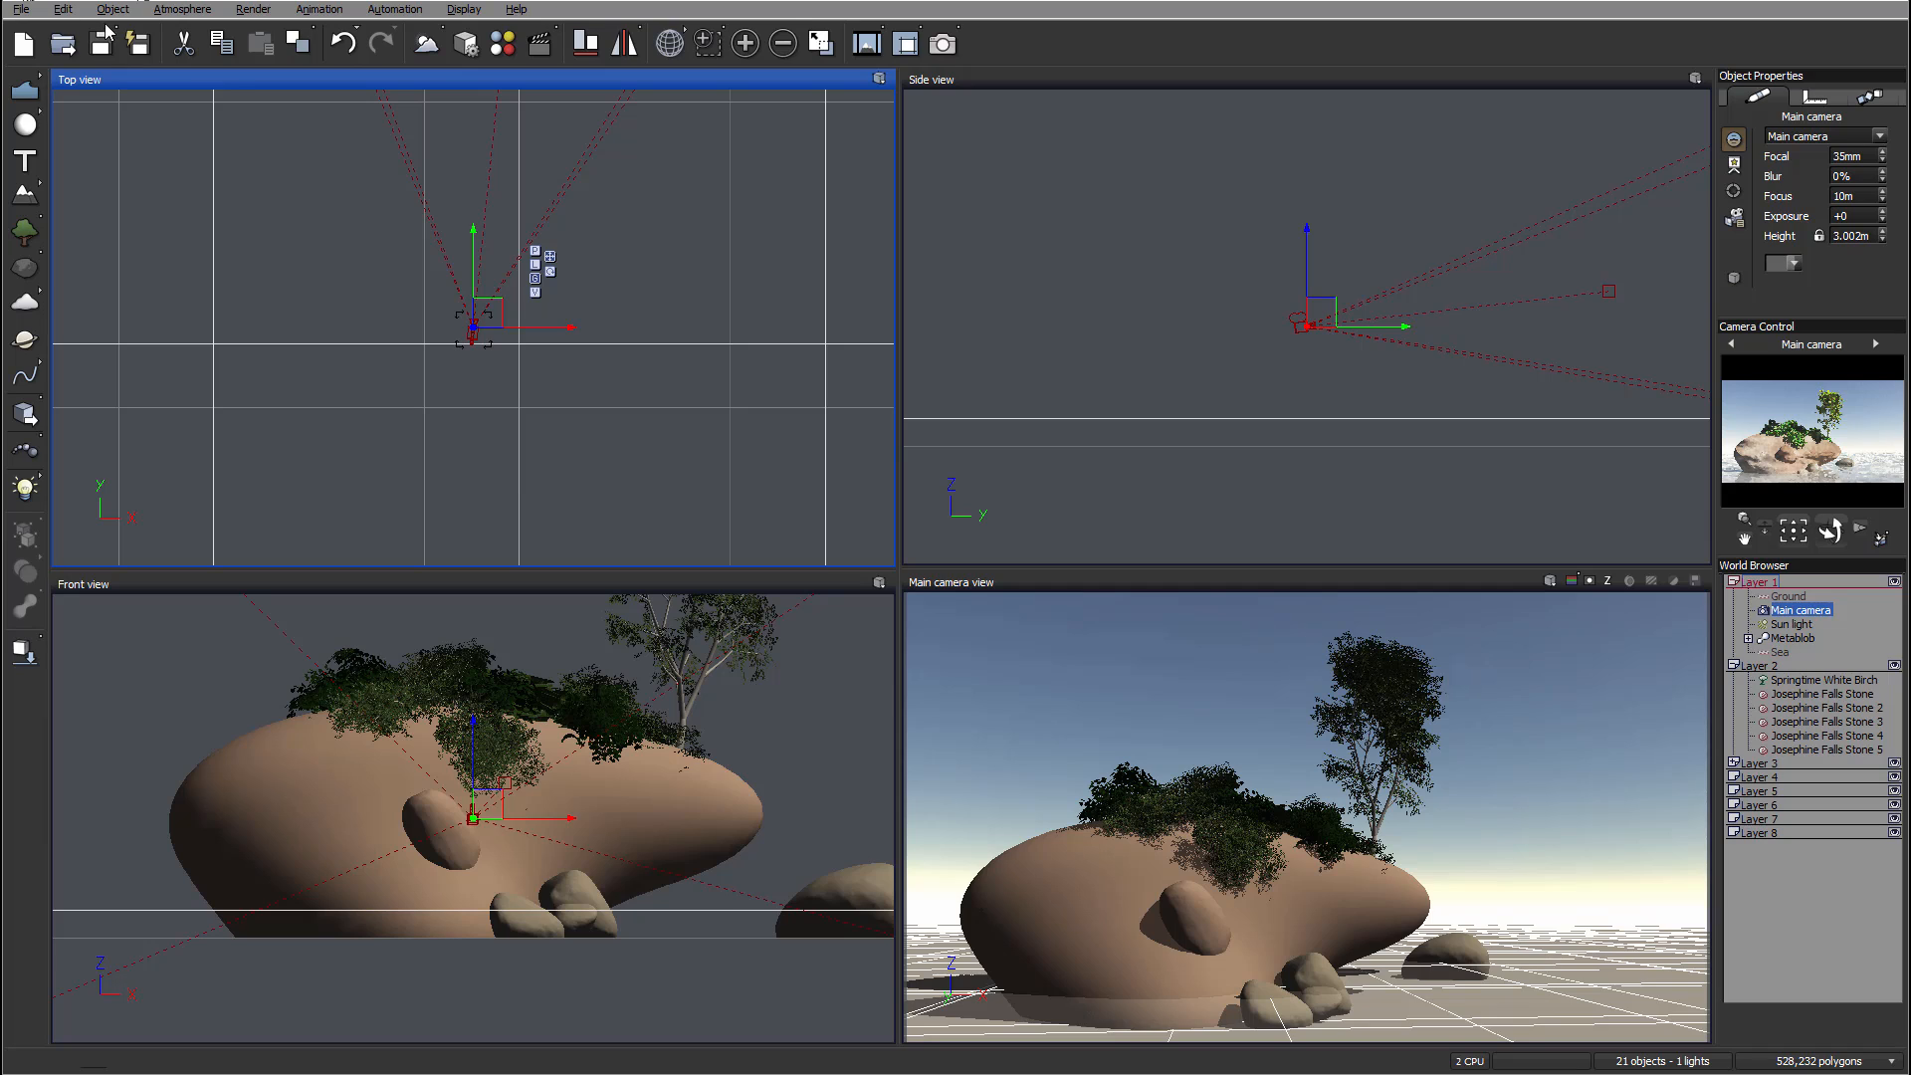
pyautogui.click(179, 9)
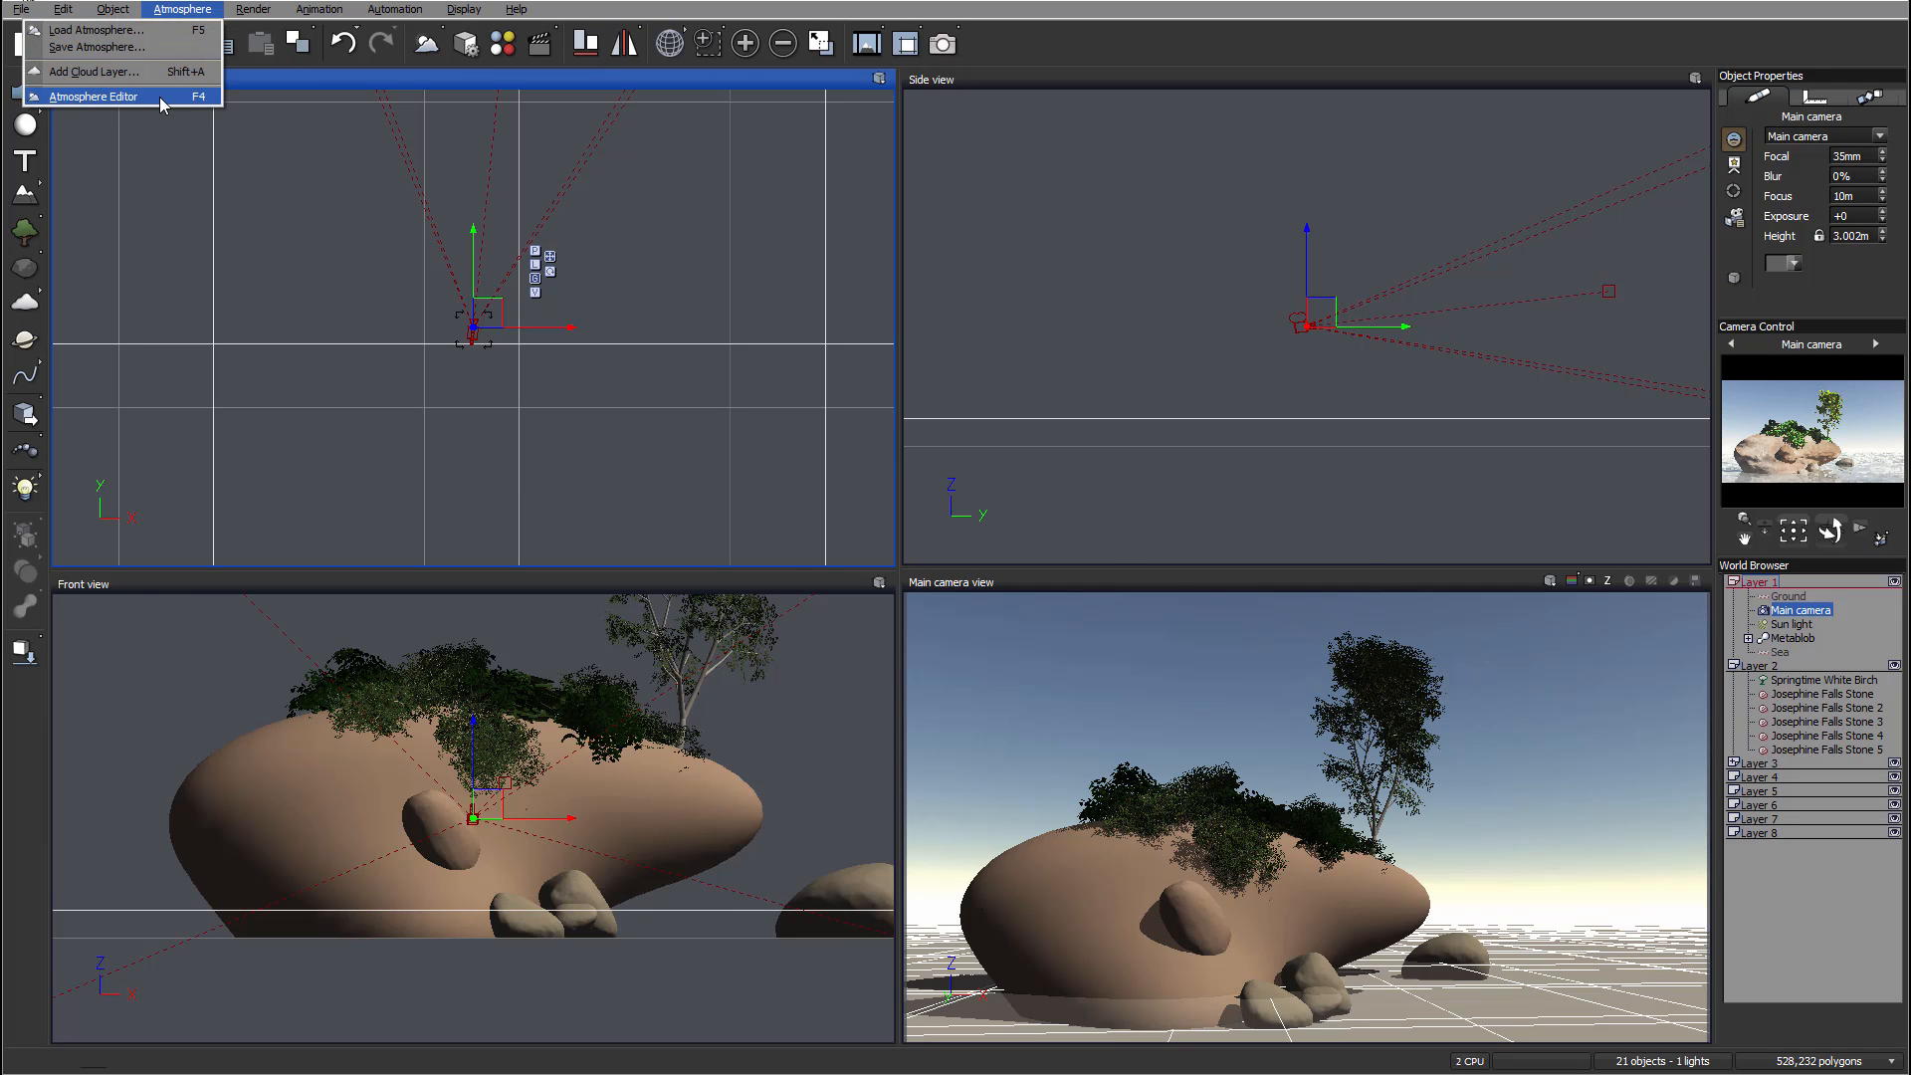
pyautogui.click(90, 99)
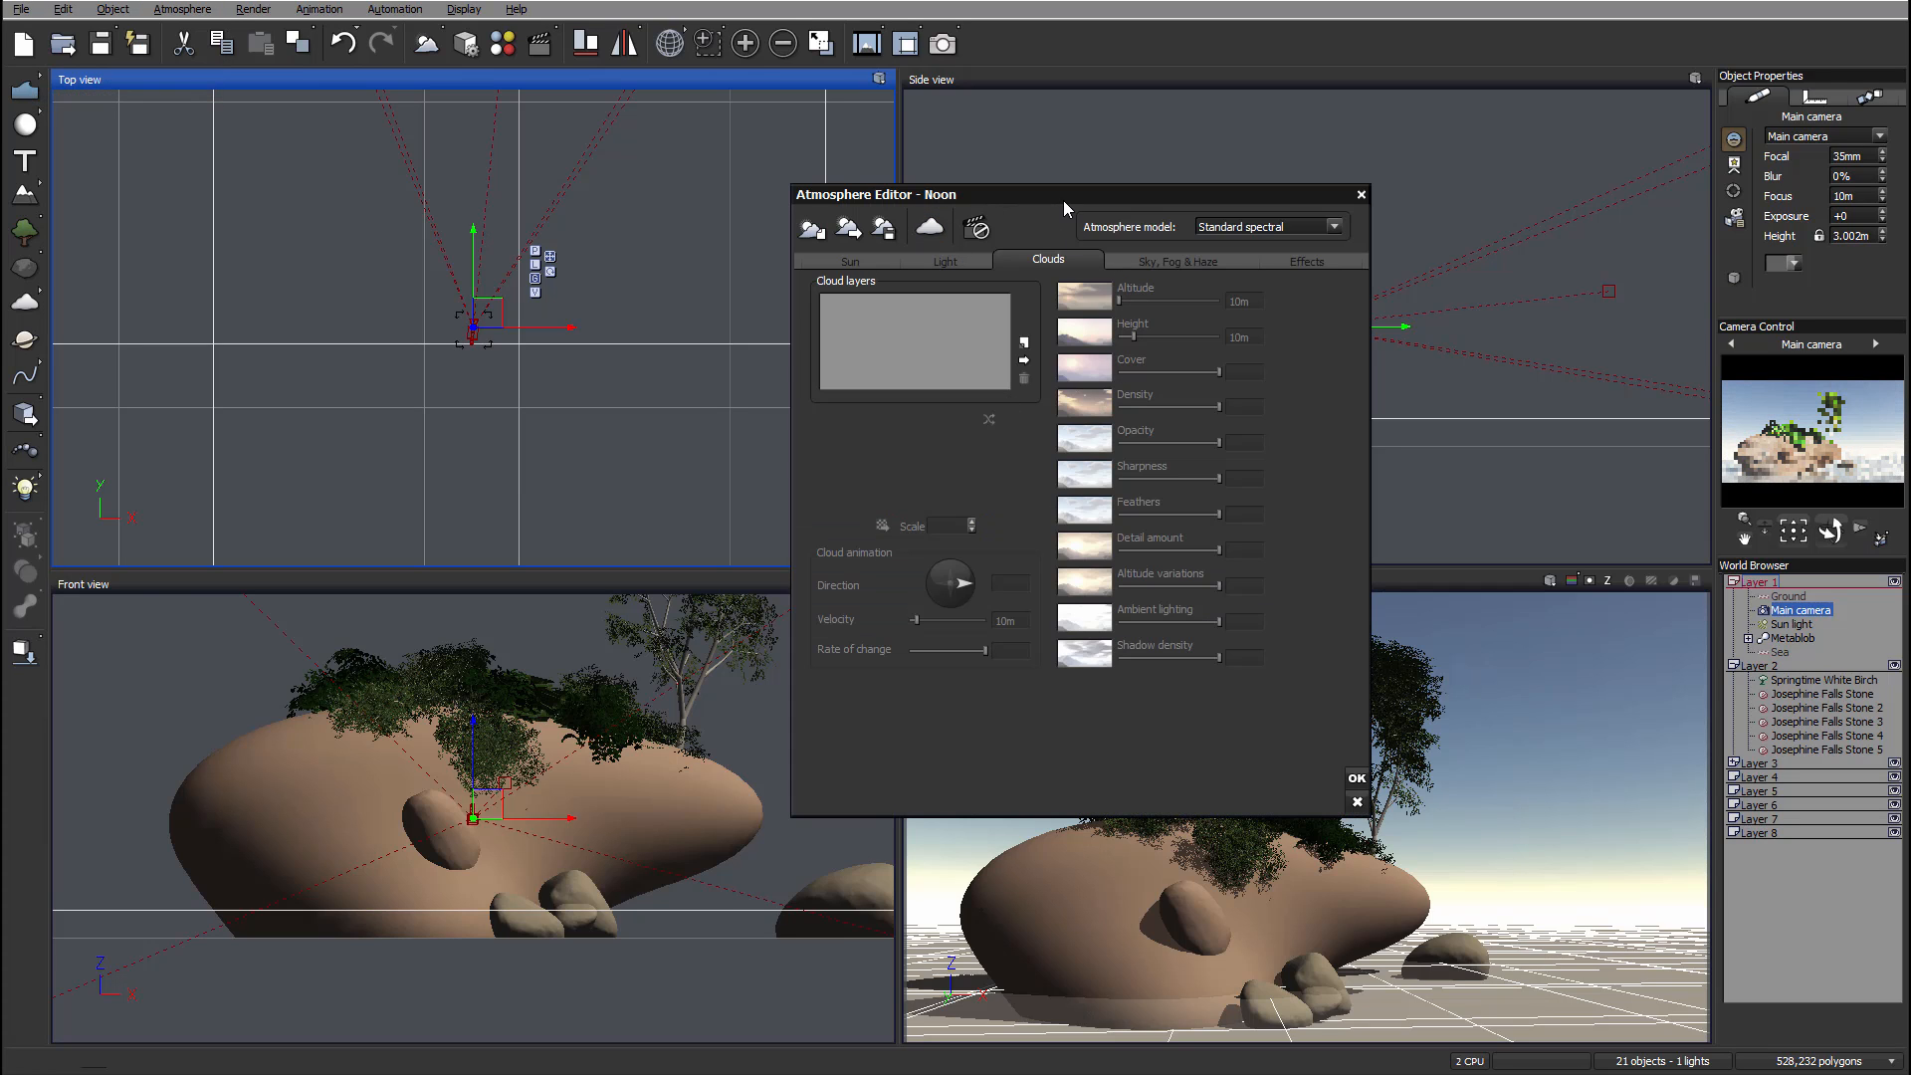
pyautogui.moveTo(1063, 200); pyautogui.dragTo(893, 181)
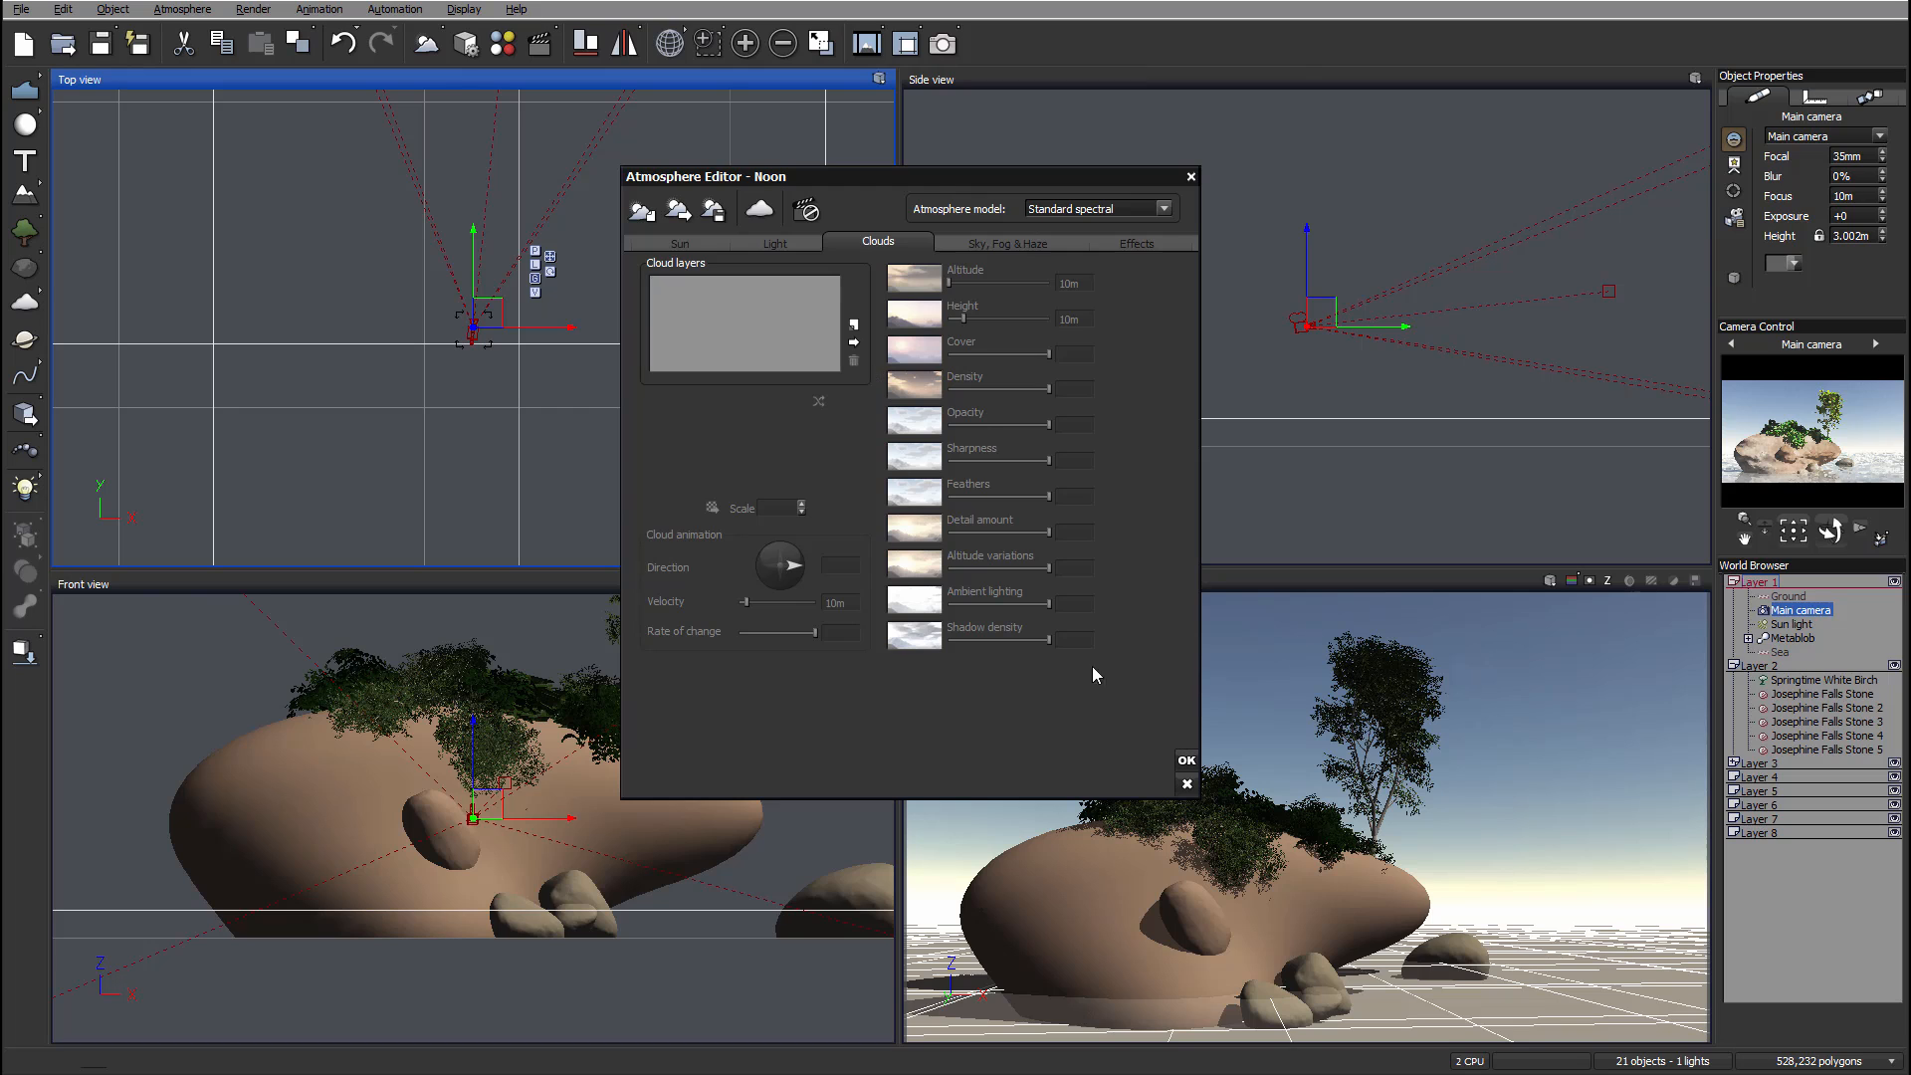
pyautogui.click(1187, 760)
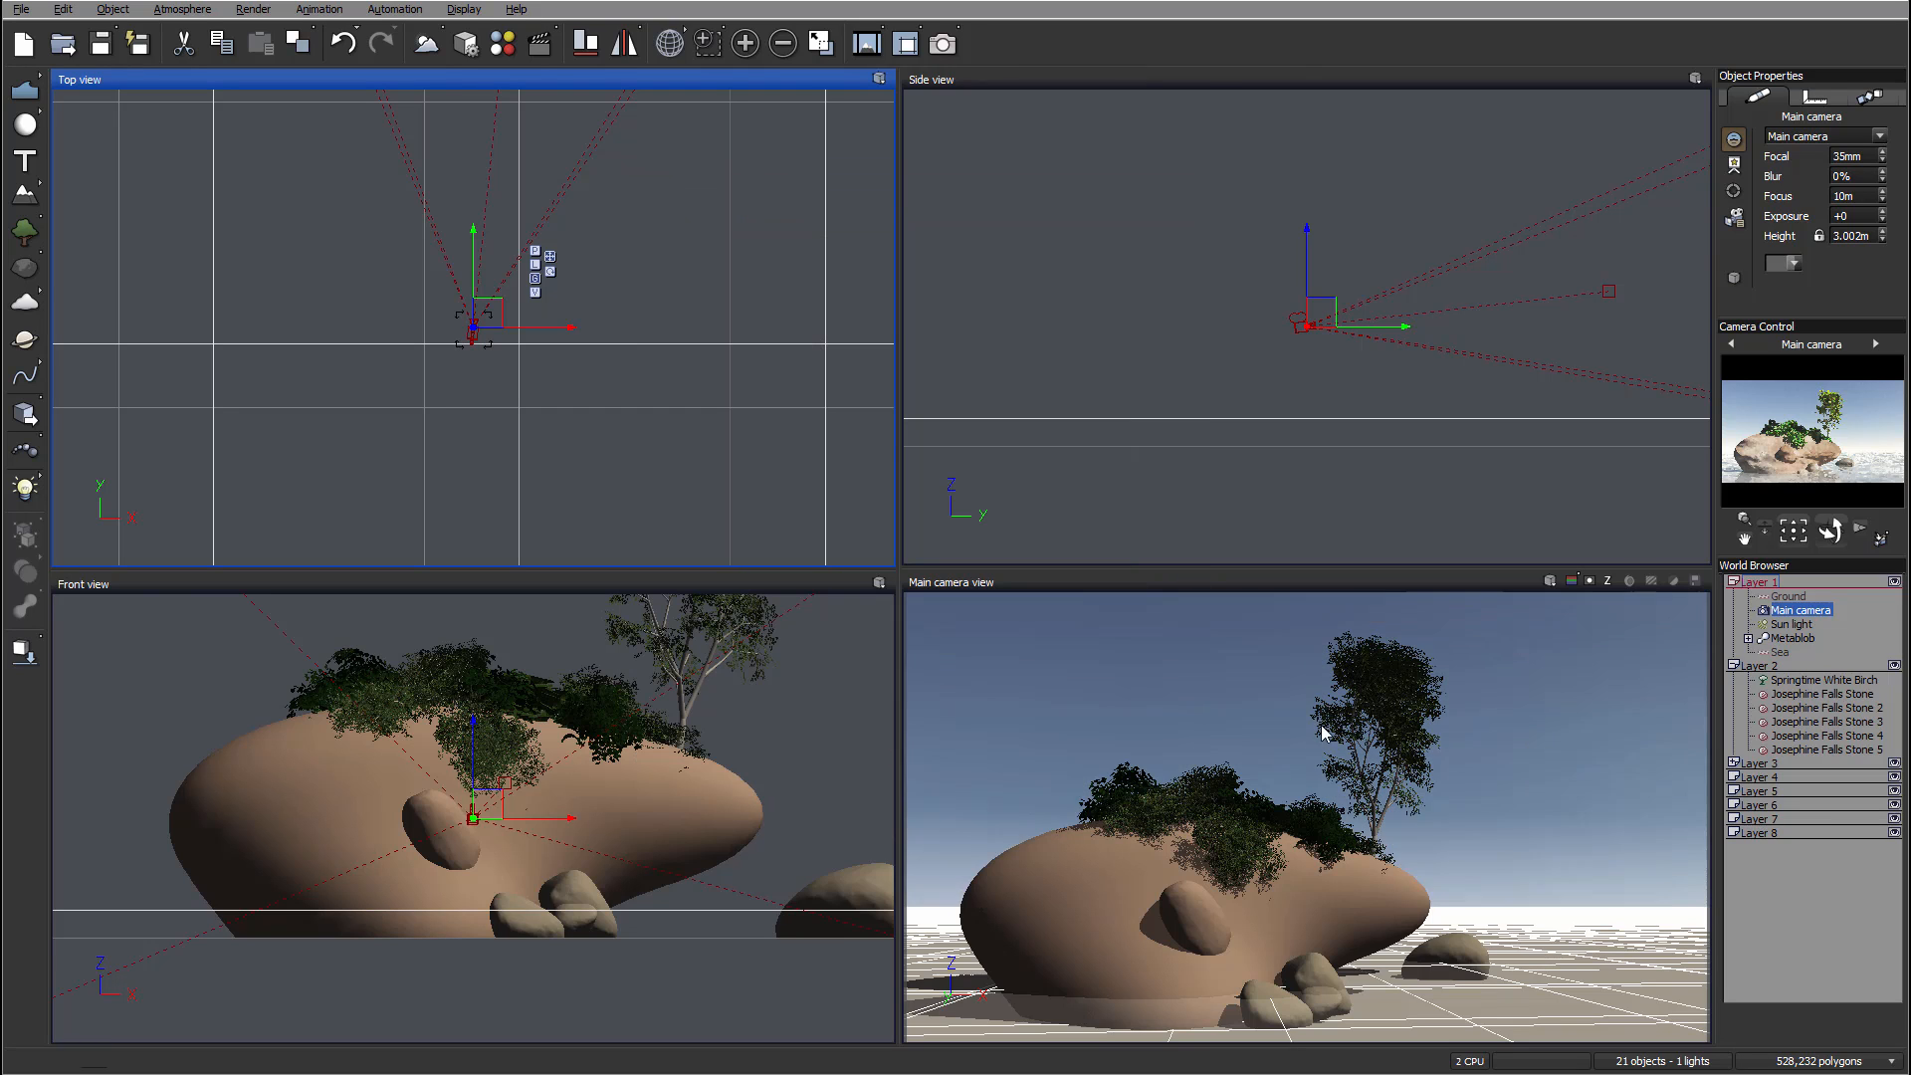
# Step: Move the sun light to change the lighting direction on the rock
pyautogui.click(1795, 624)
pyautogui.moveTo(365, 310); pyautogui.dragTo(628, 304, button='right')
pyautogui.scroll(-10, 629, 303)
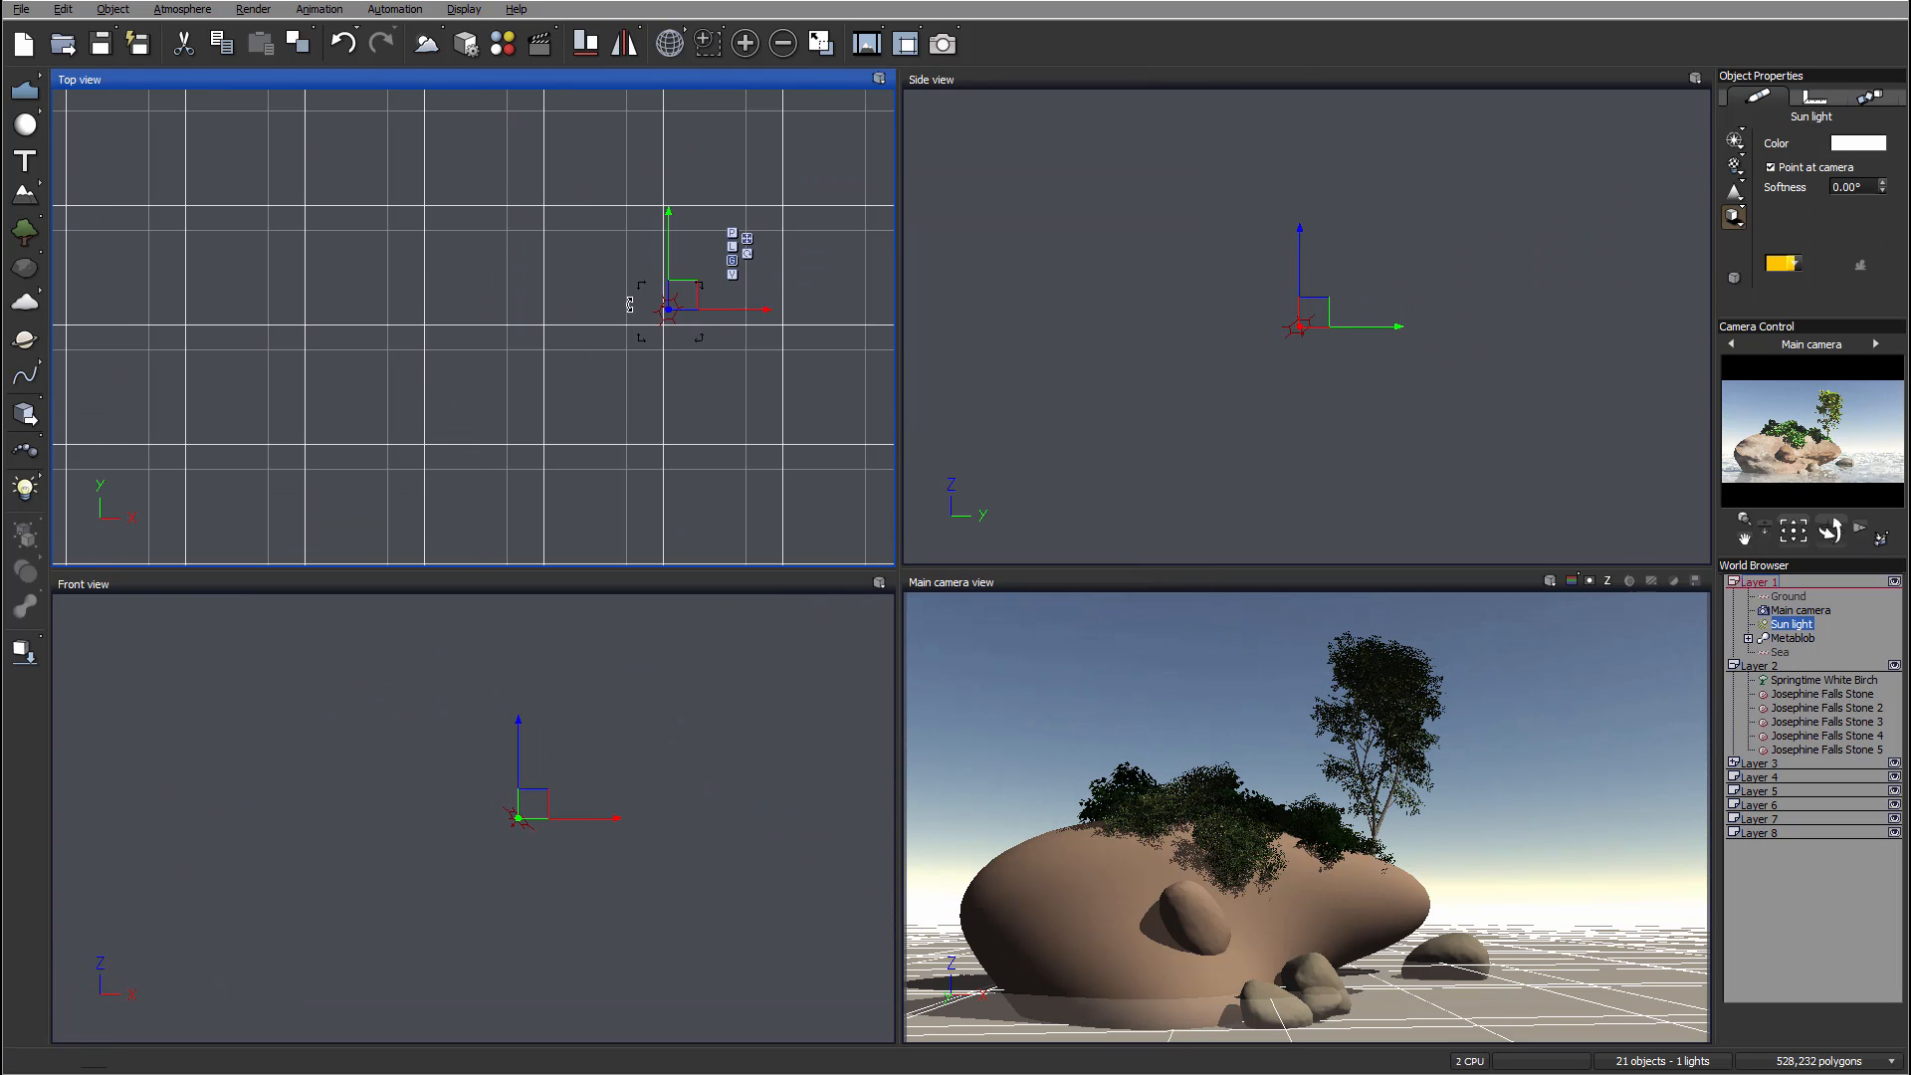
pyautogui.moveTo(647, 295); pyautogui.dragTo(648, 176)
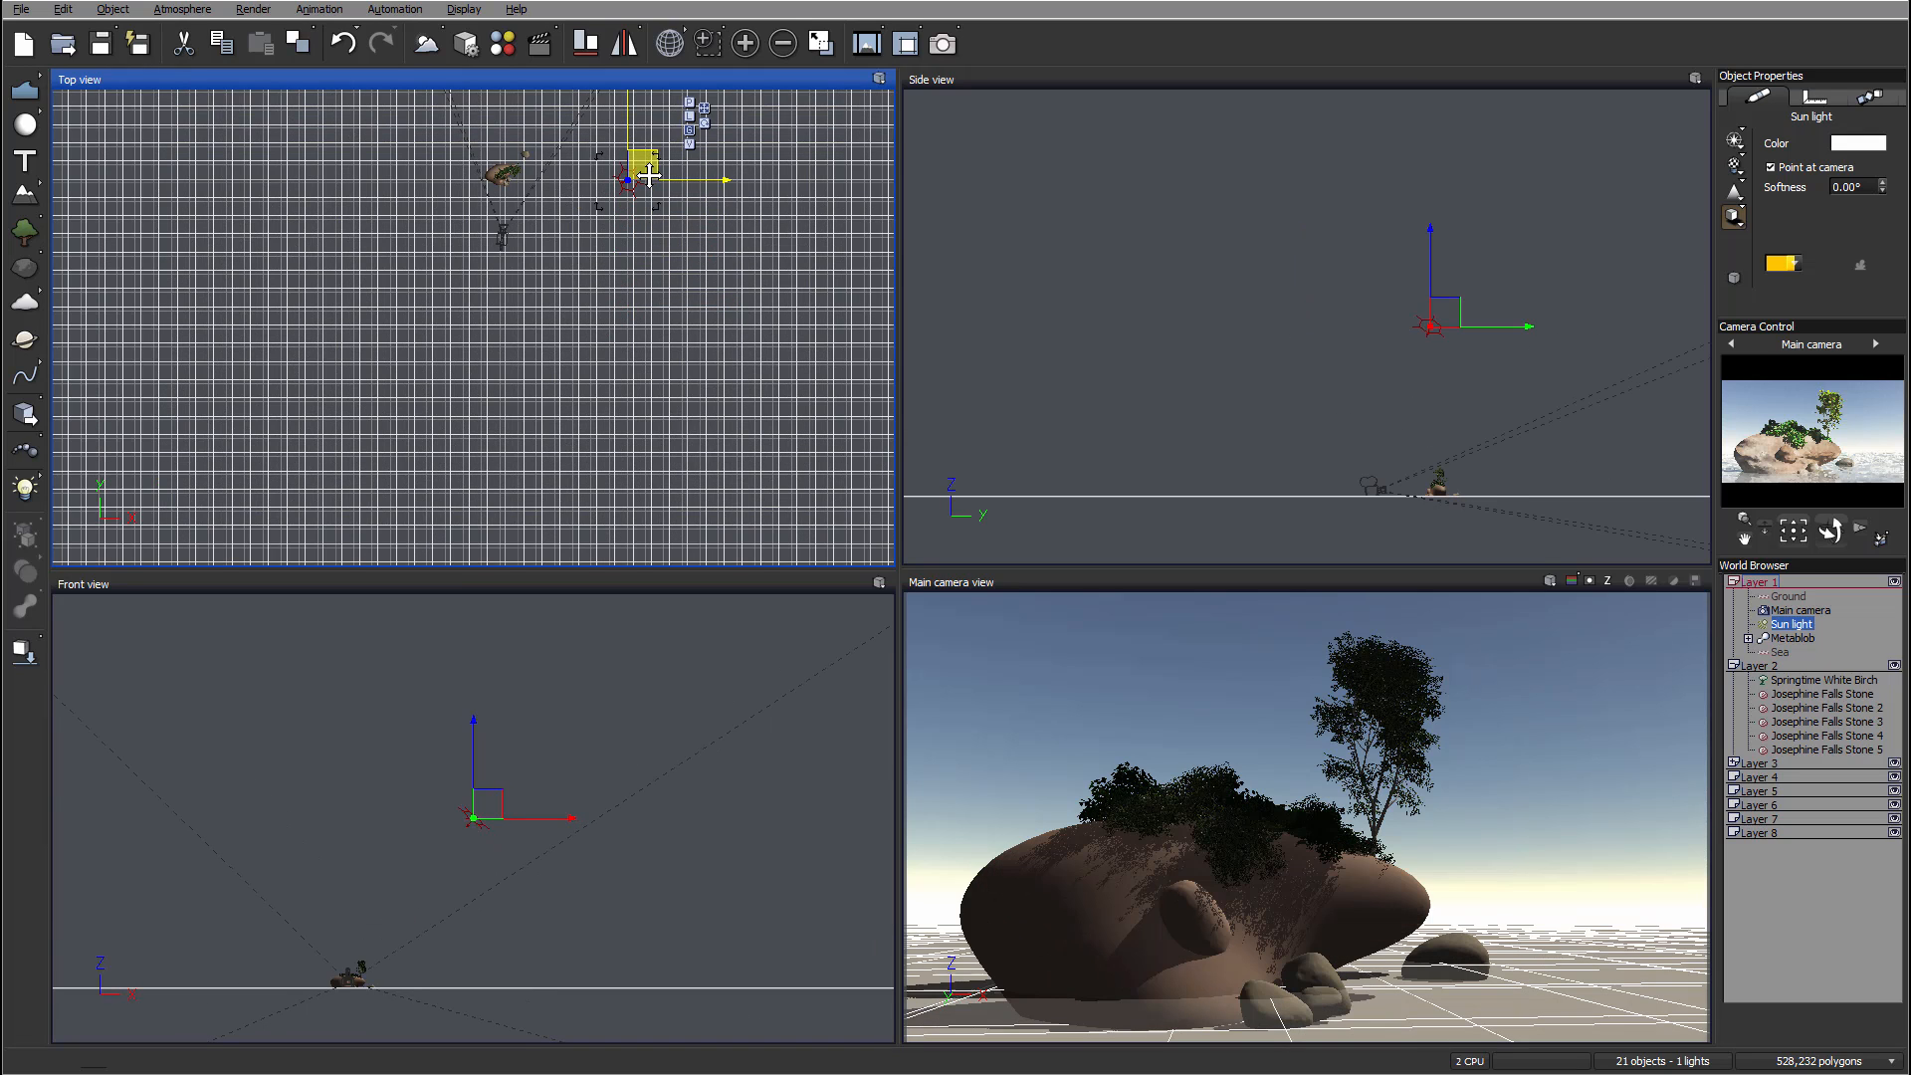
# Step: Reposition the sun light higher and further along in the side and top views
pyautogui.moveTo(1451, 314); pyautogui.dragTo(1439, 406)
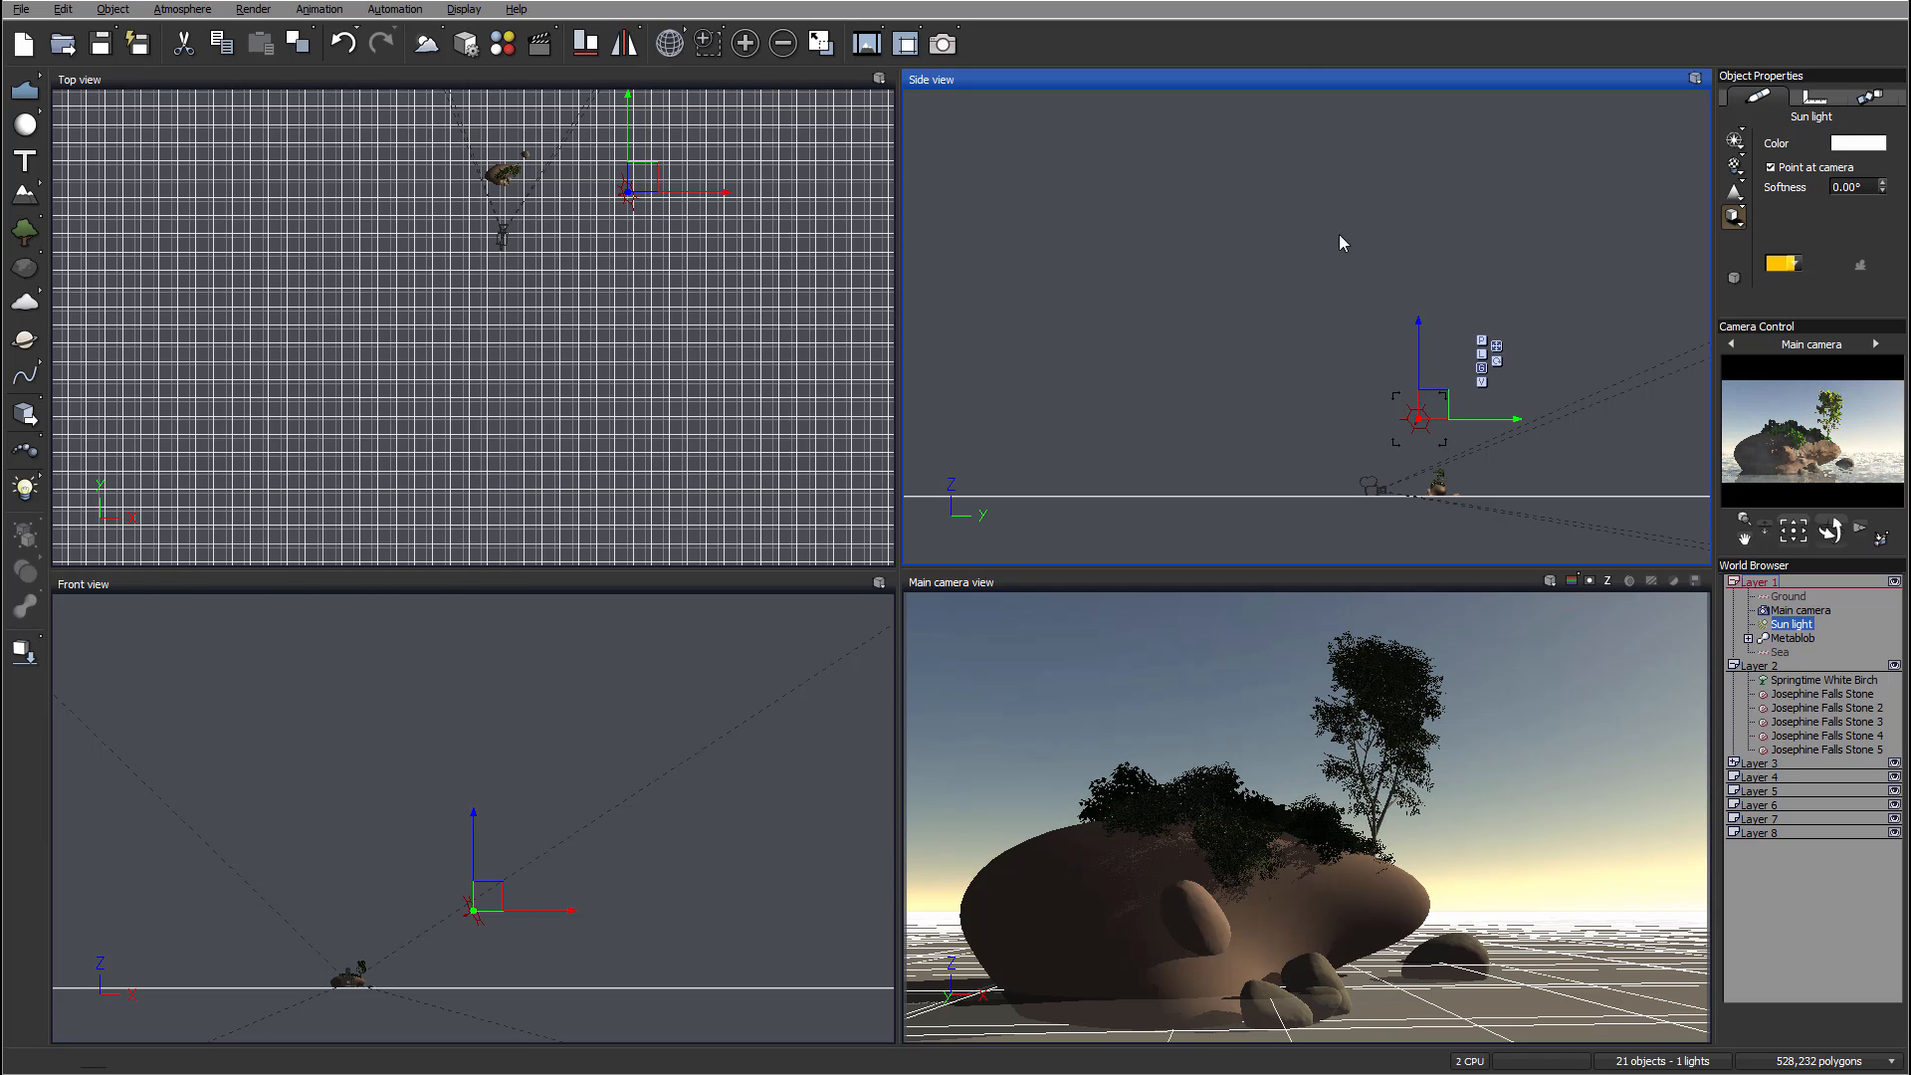
pyautogui.moveTo(1445, 403); pyautogui.dragTo(1439, 418)
pyautogui.moveTo(640, 167); pyautogui.dragTo(608, 171)
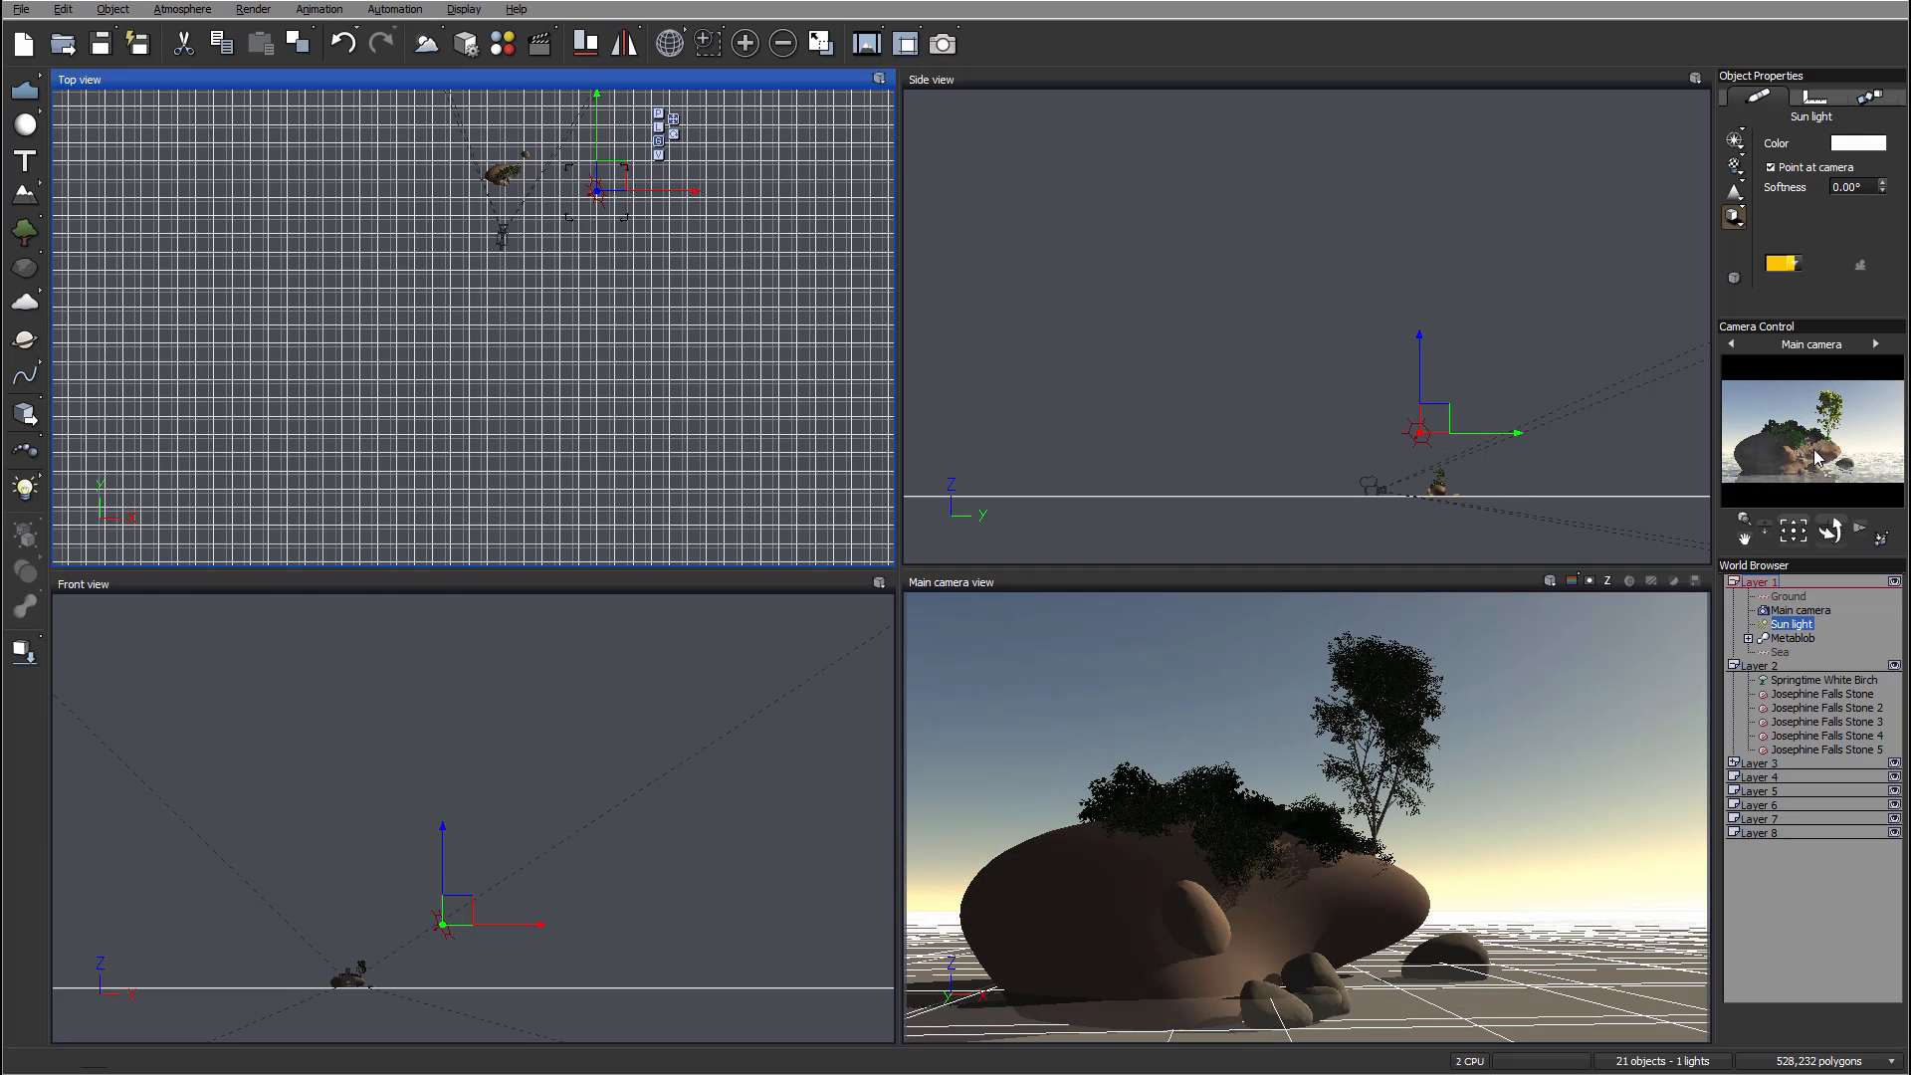
# Step: Open the Atmosphere Editor and set the ambient light color to a light blue (red 120, green 150, blue 166)
pyautogui.click(182, 9)
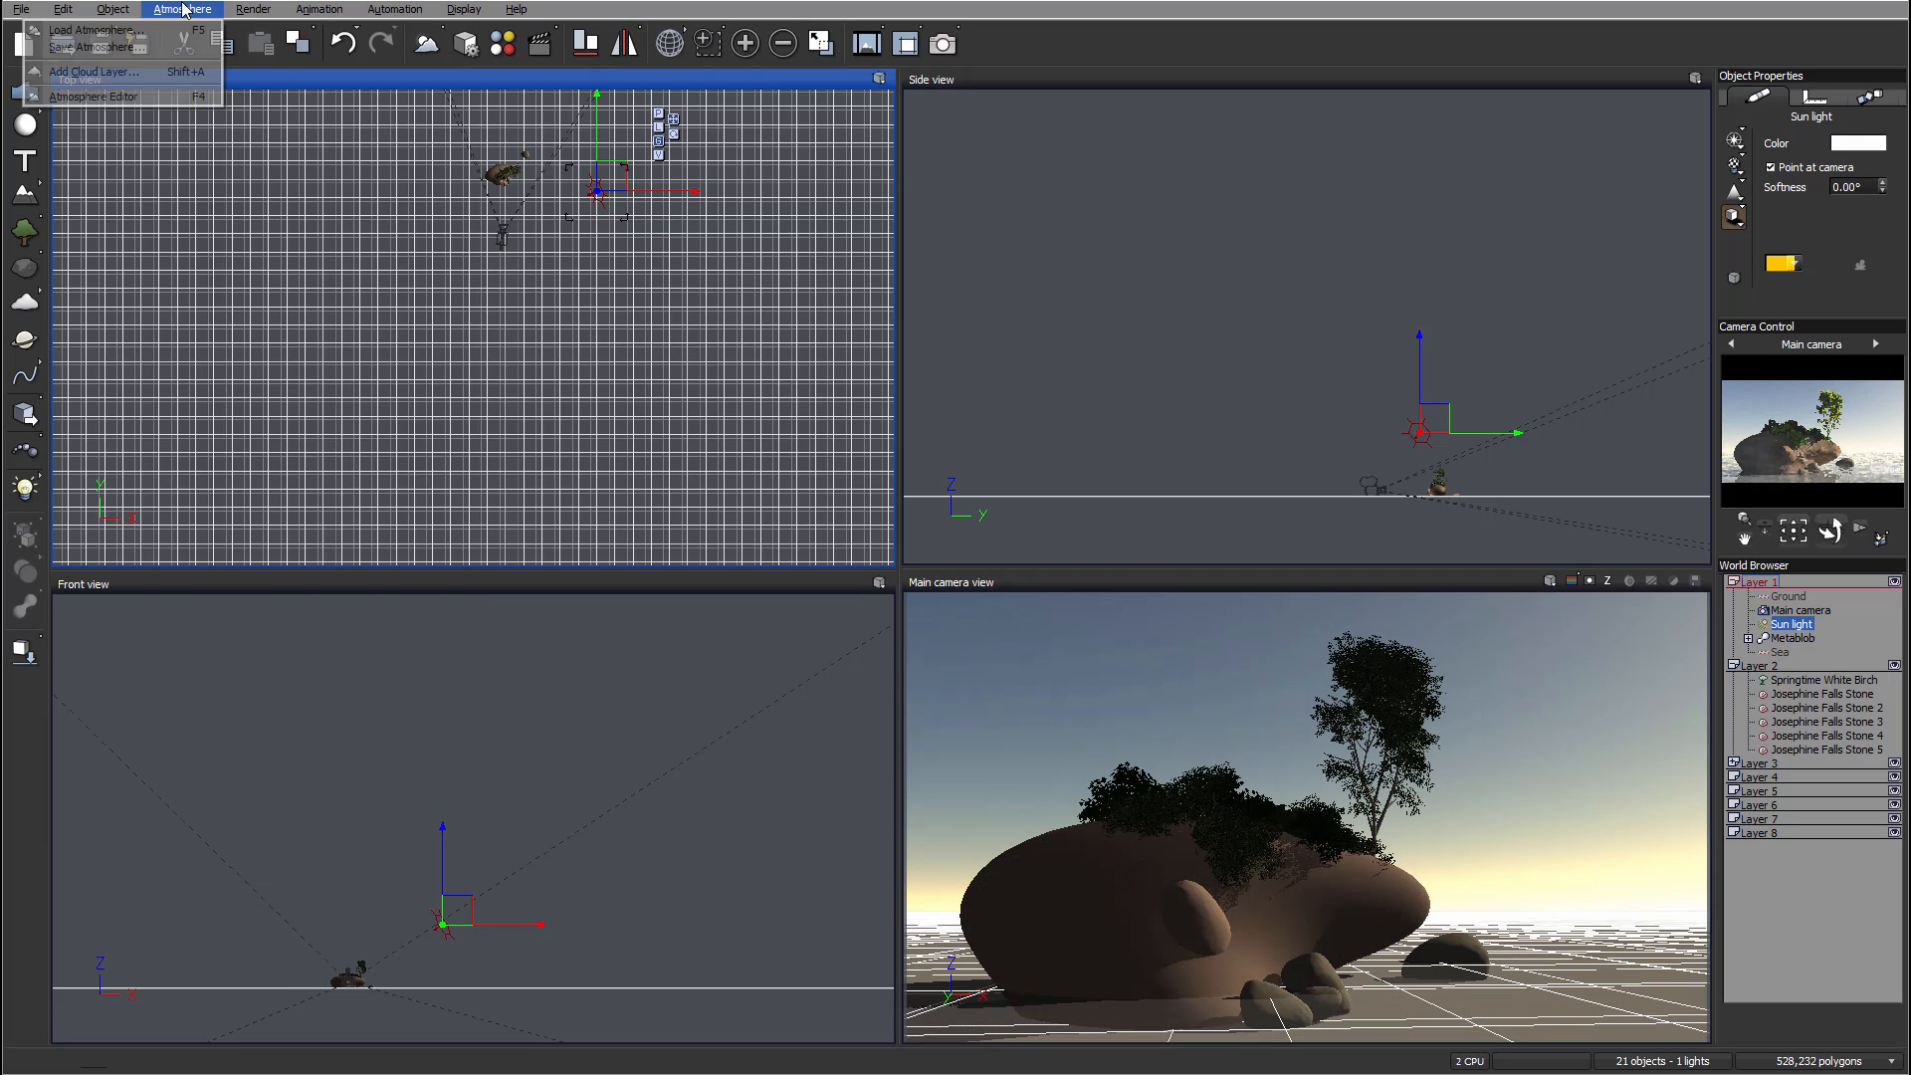
pyautogui.click(89, 94)
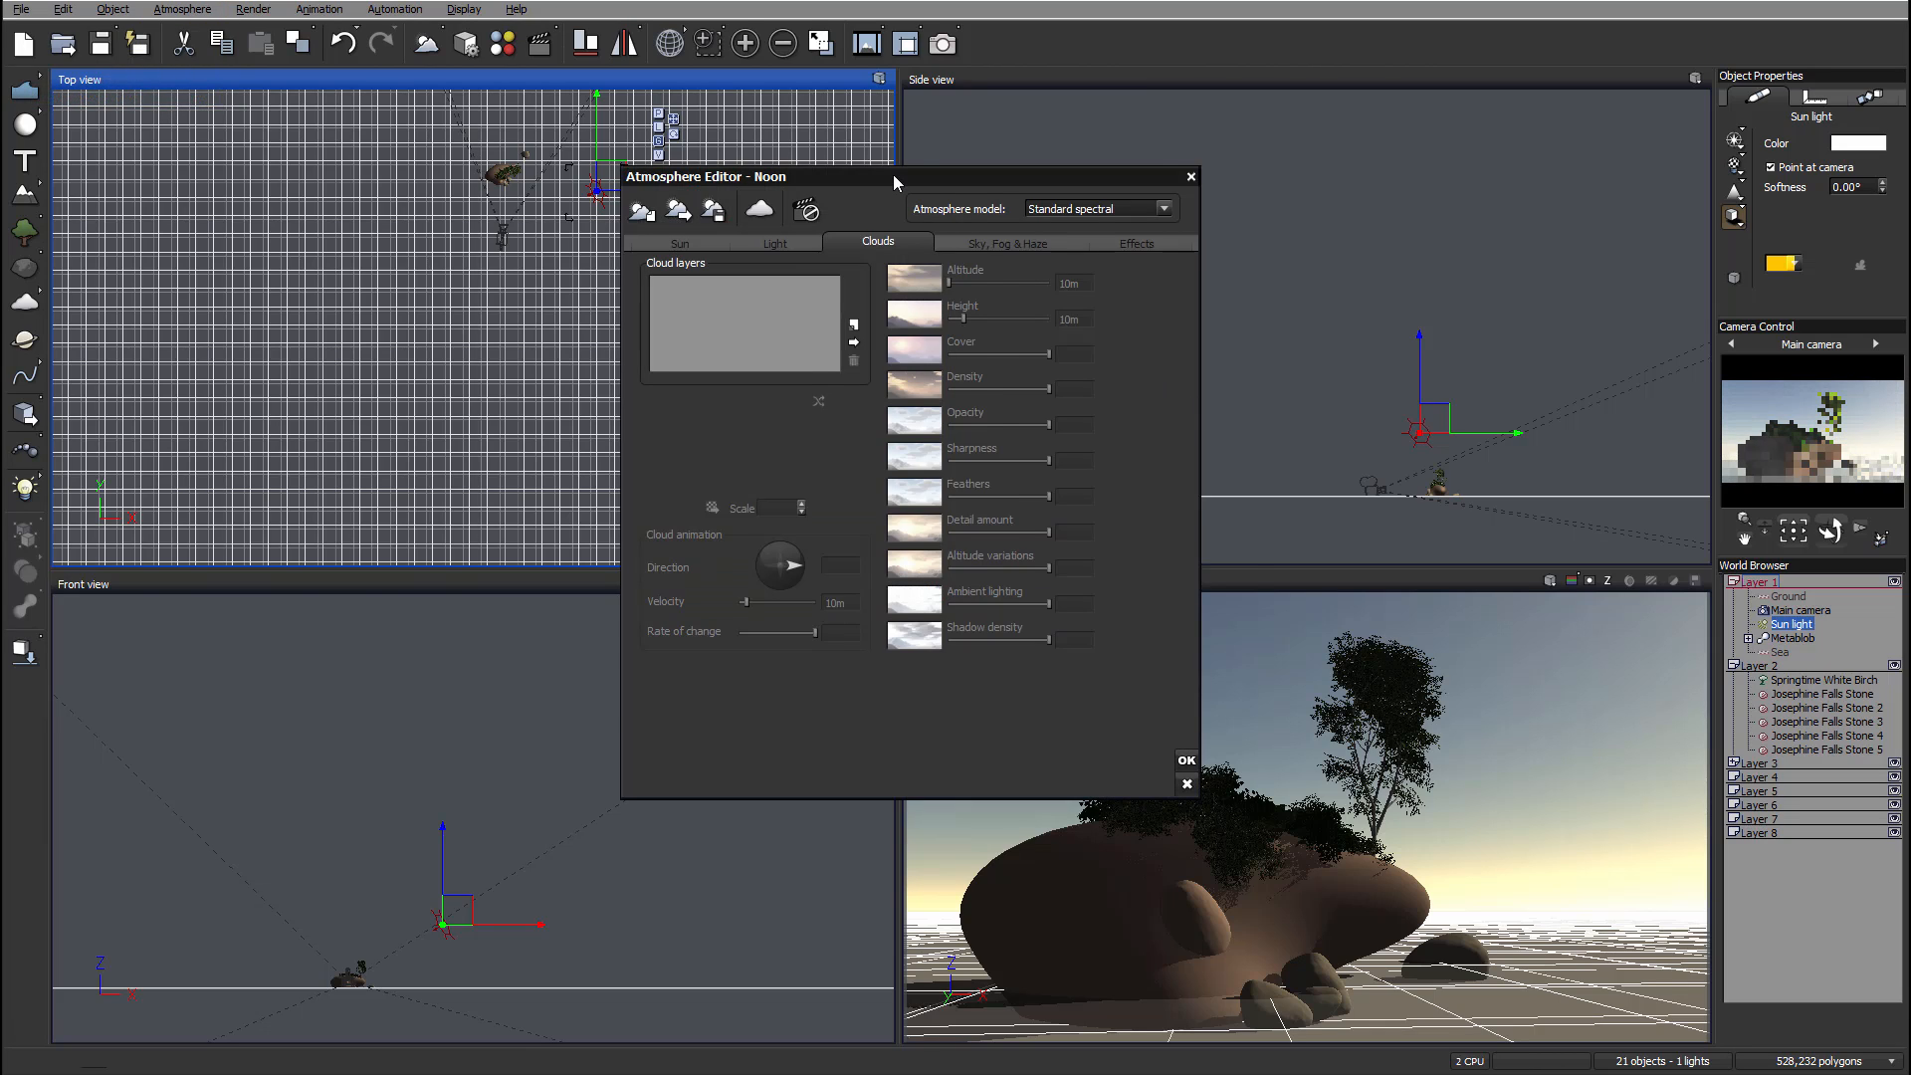
pyautogui.moveTo(893, 175); pyautogui.dragTo(948, 169)
pyautogui.click(736, 237)
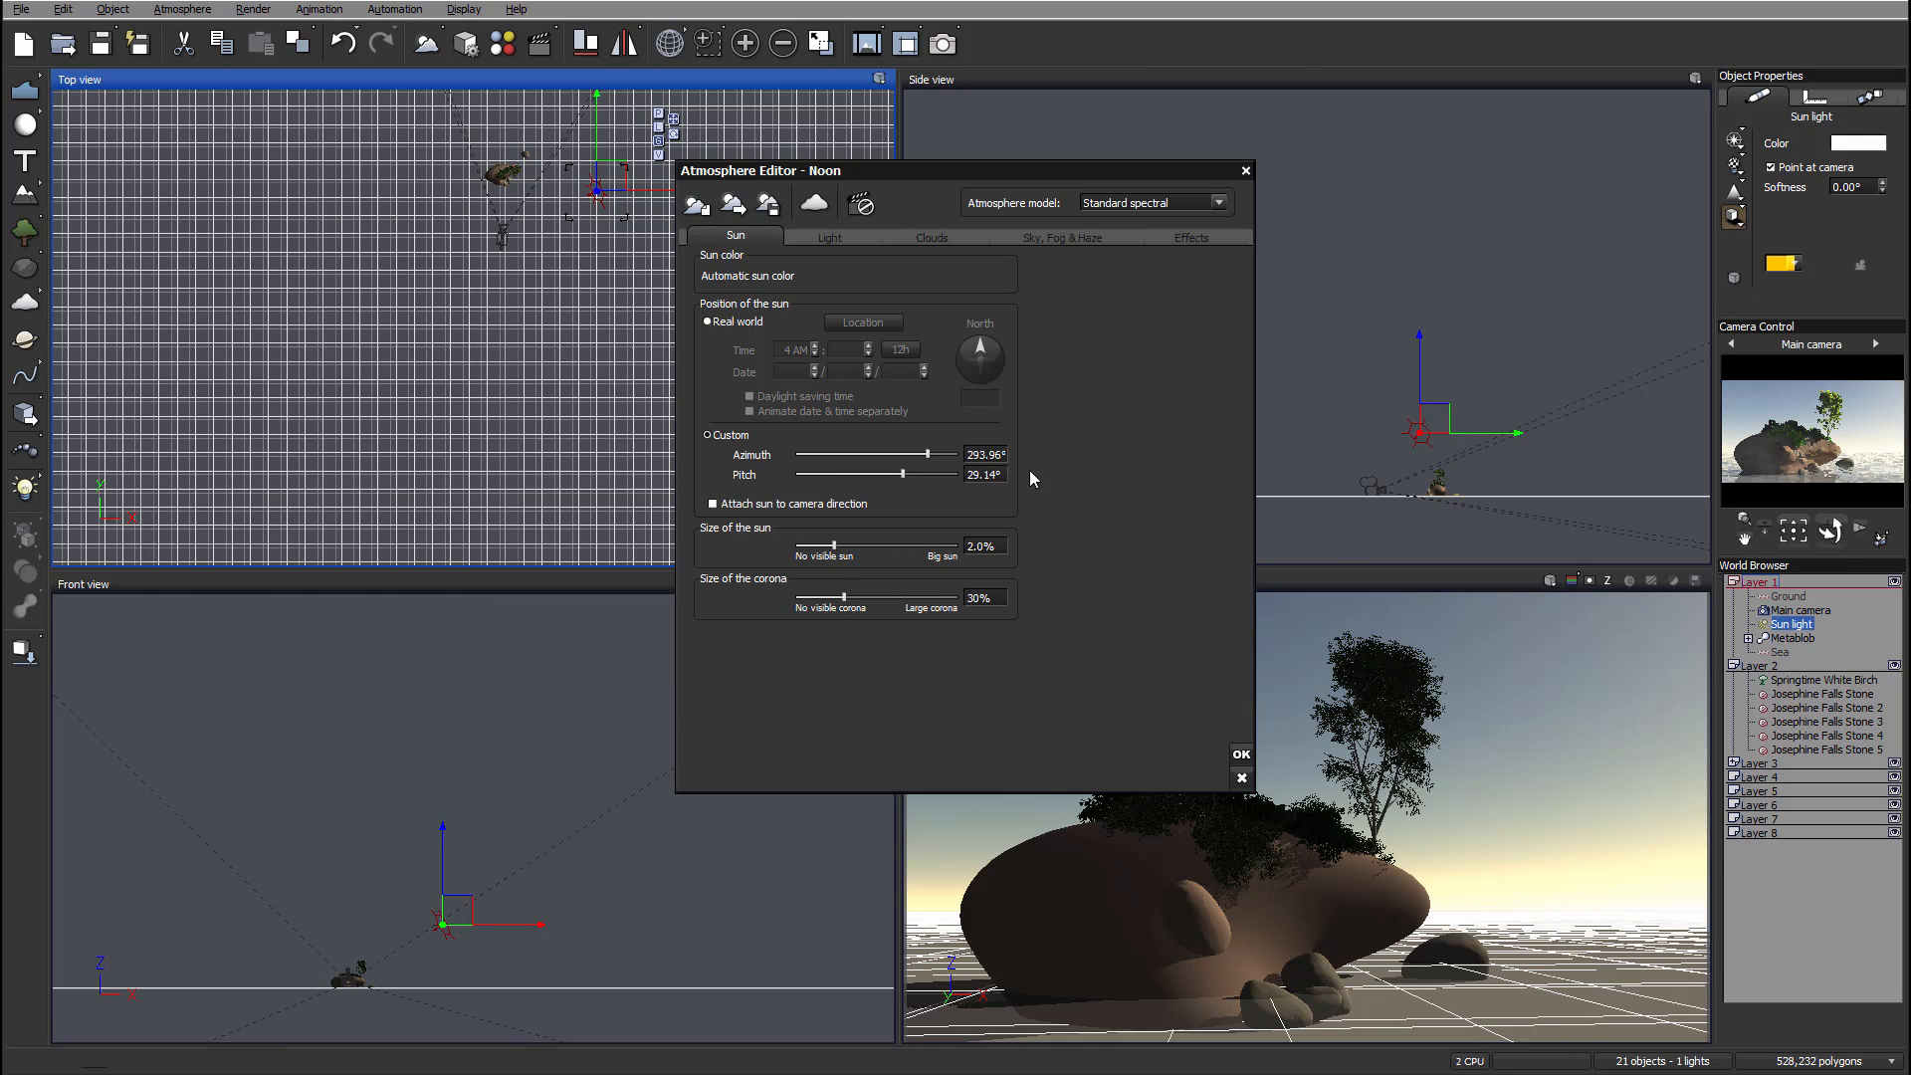
pyautogui.click(829, 236)
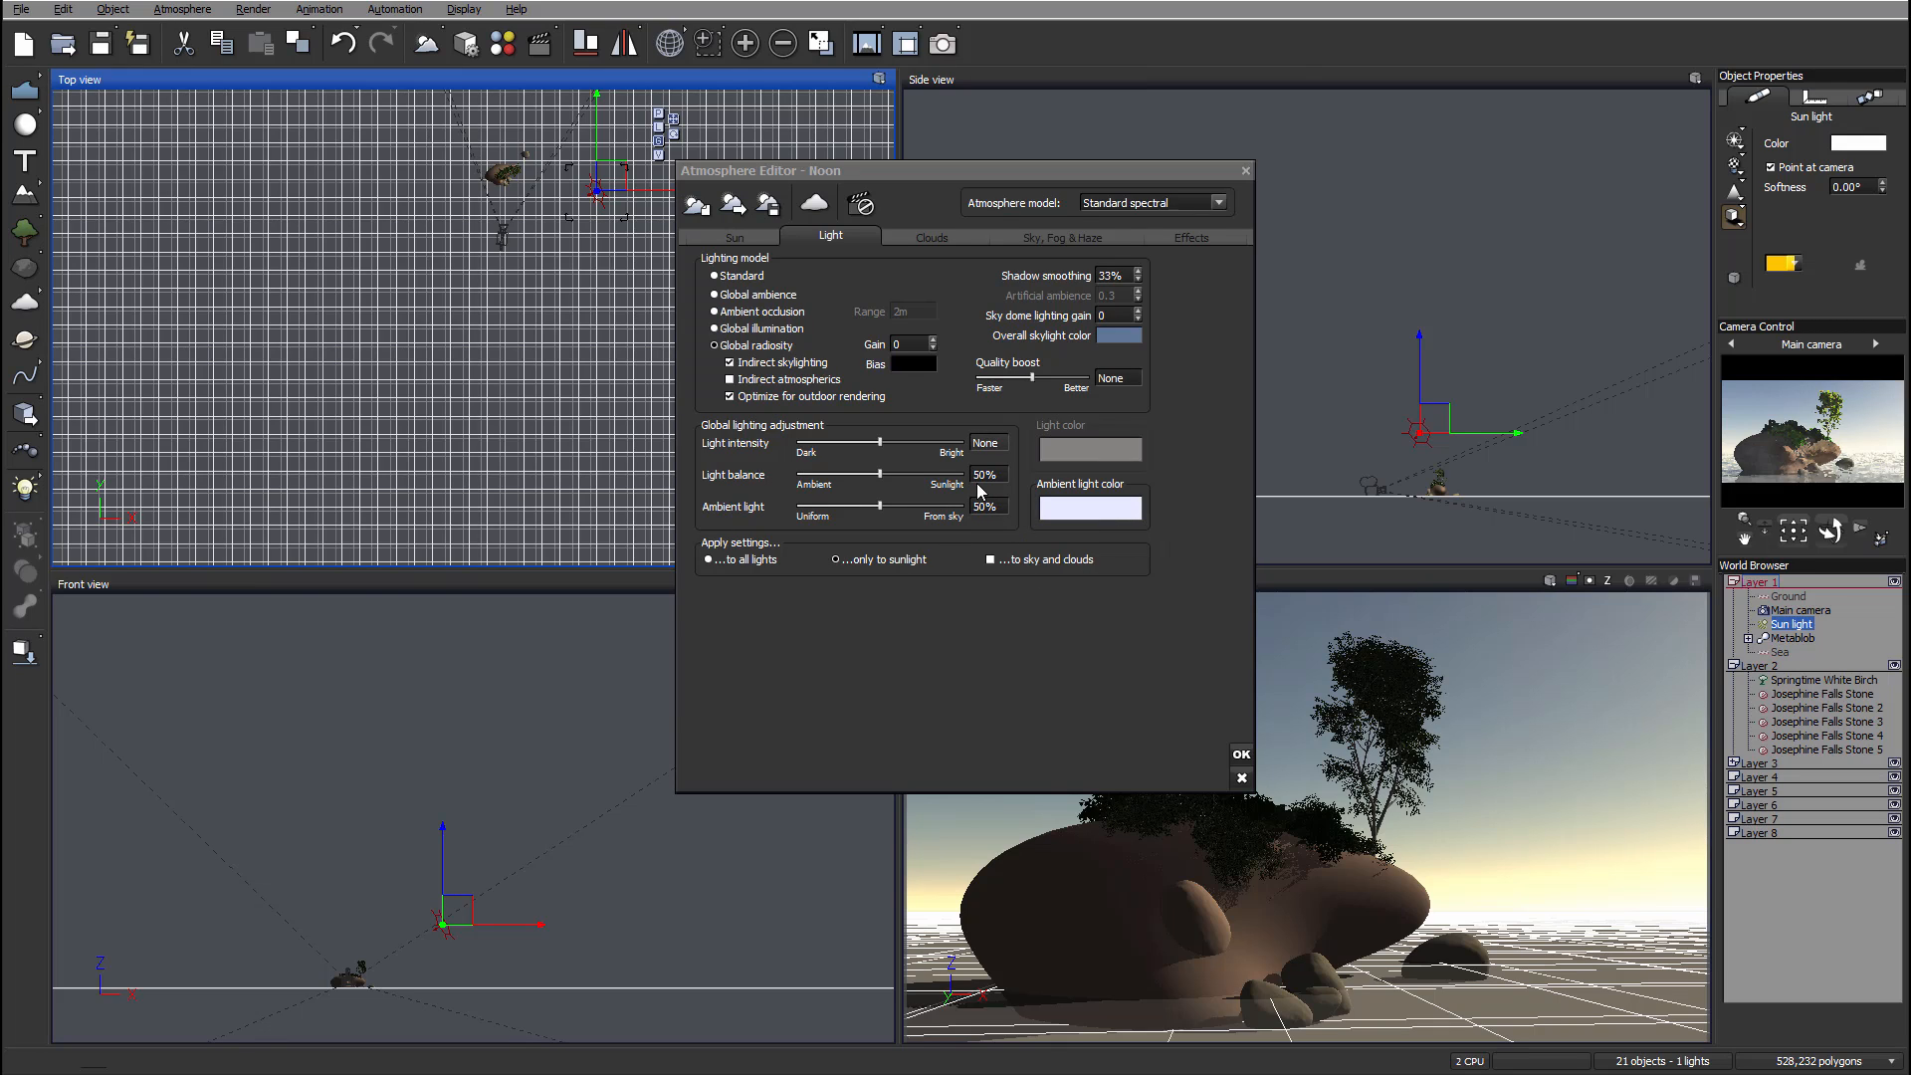
pyautogui.rightClick(1100, 511)
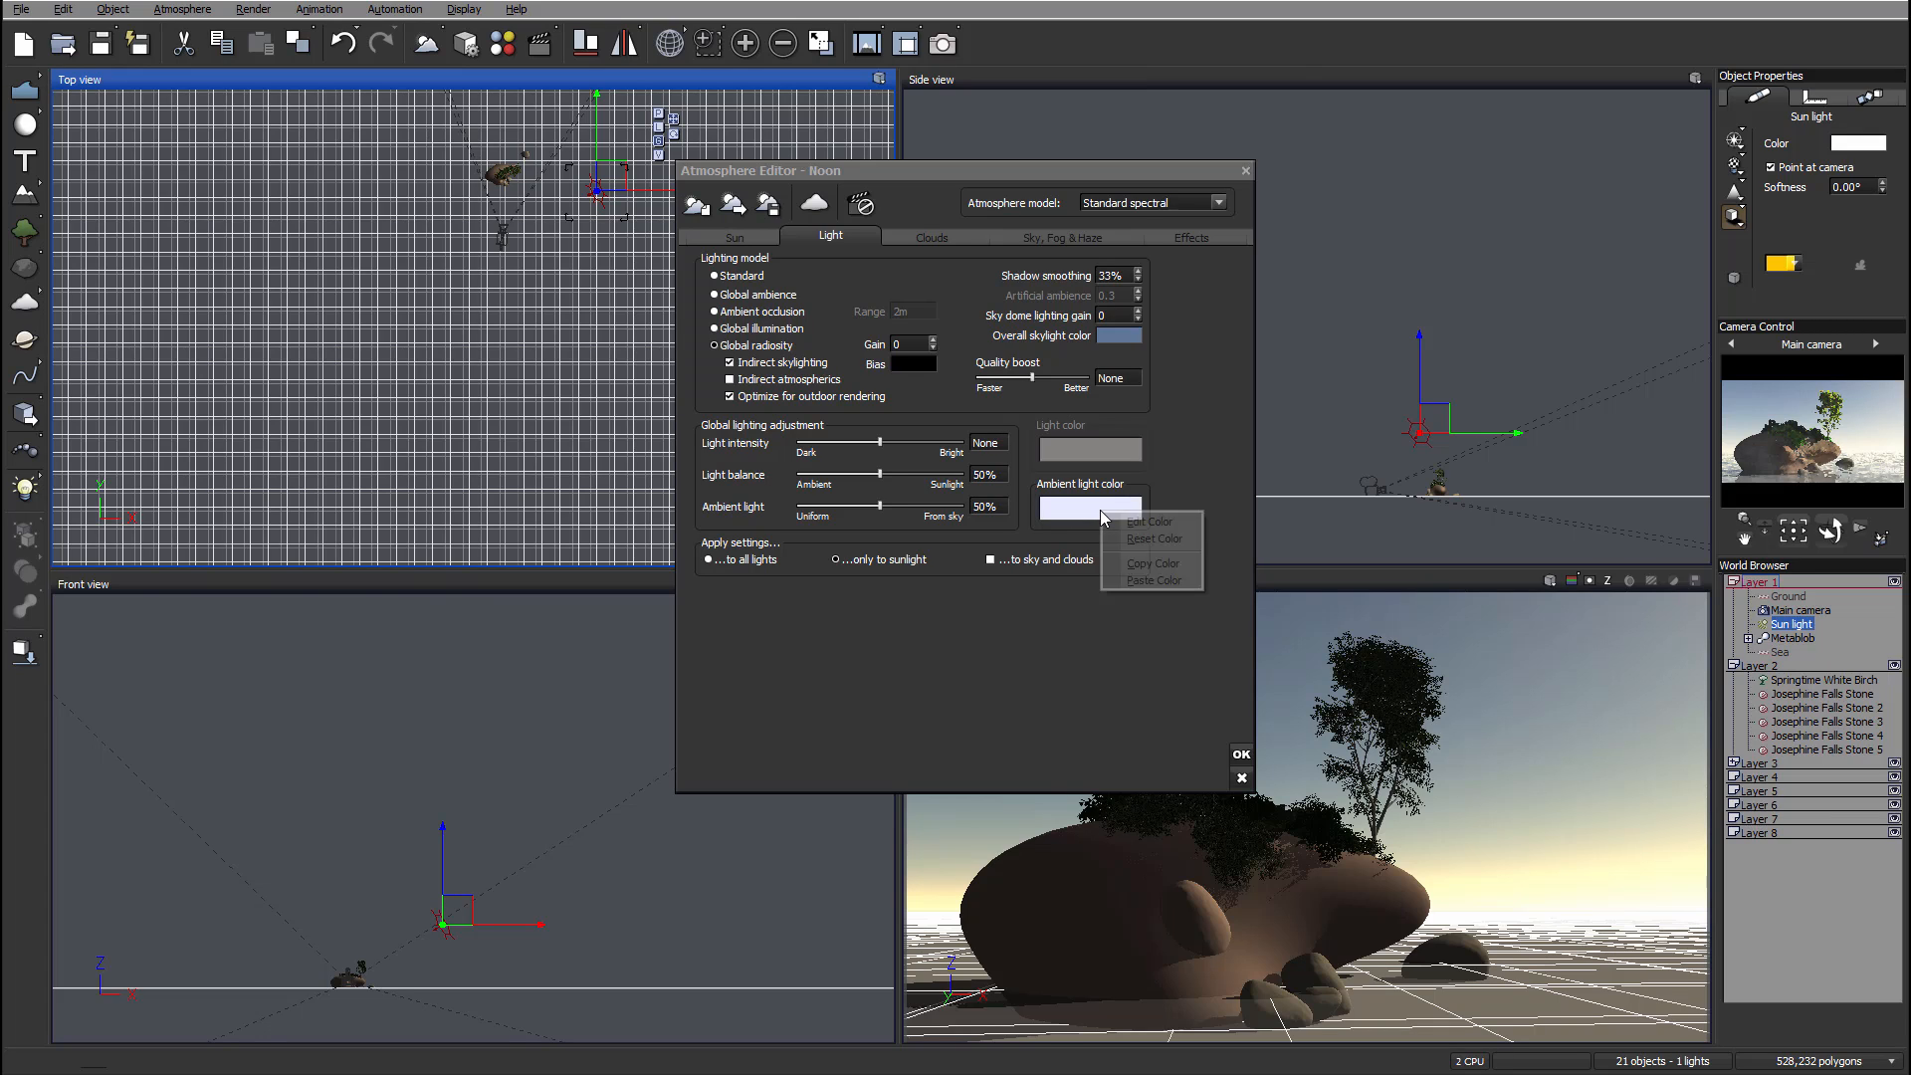
pyautogui.click(1164, 522)
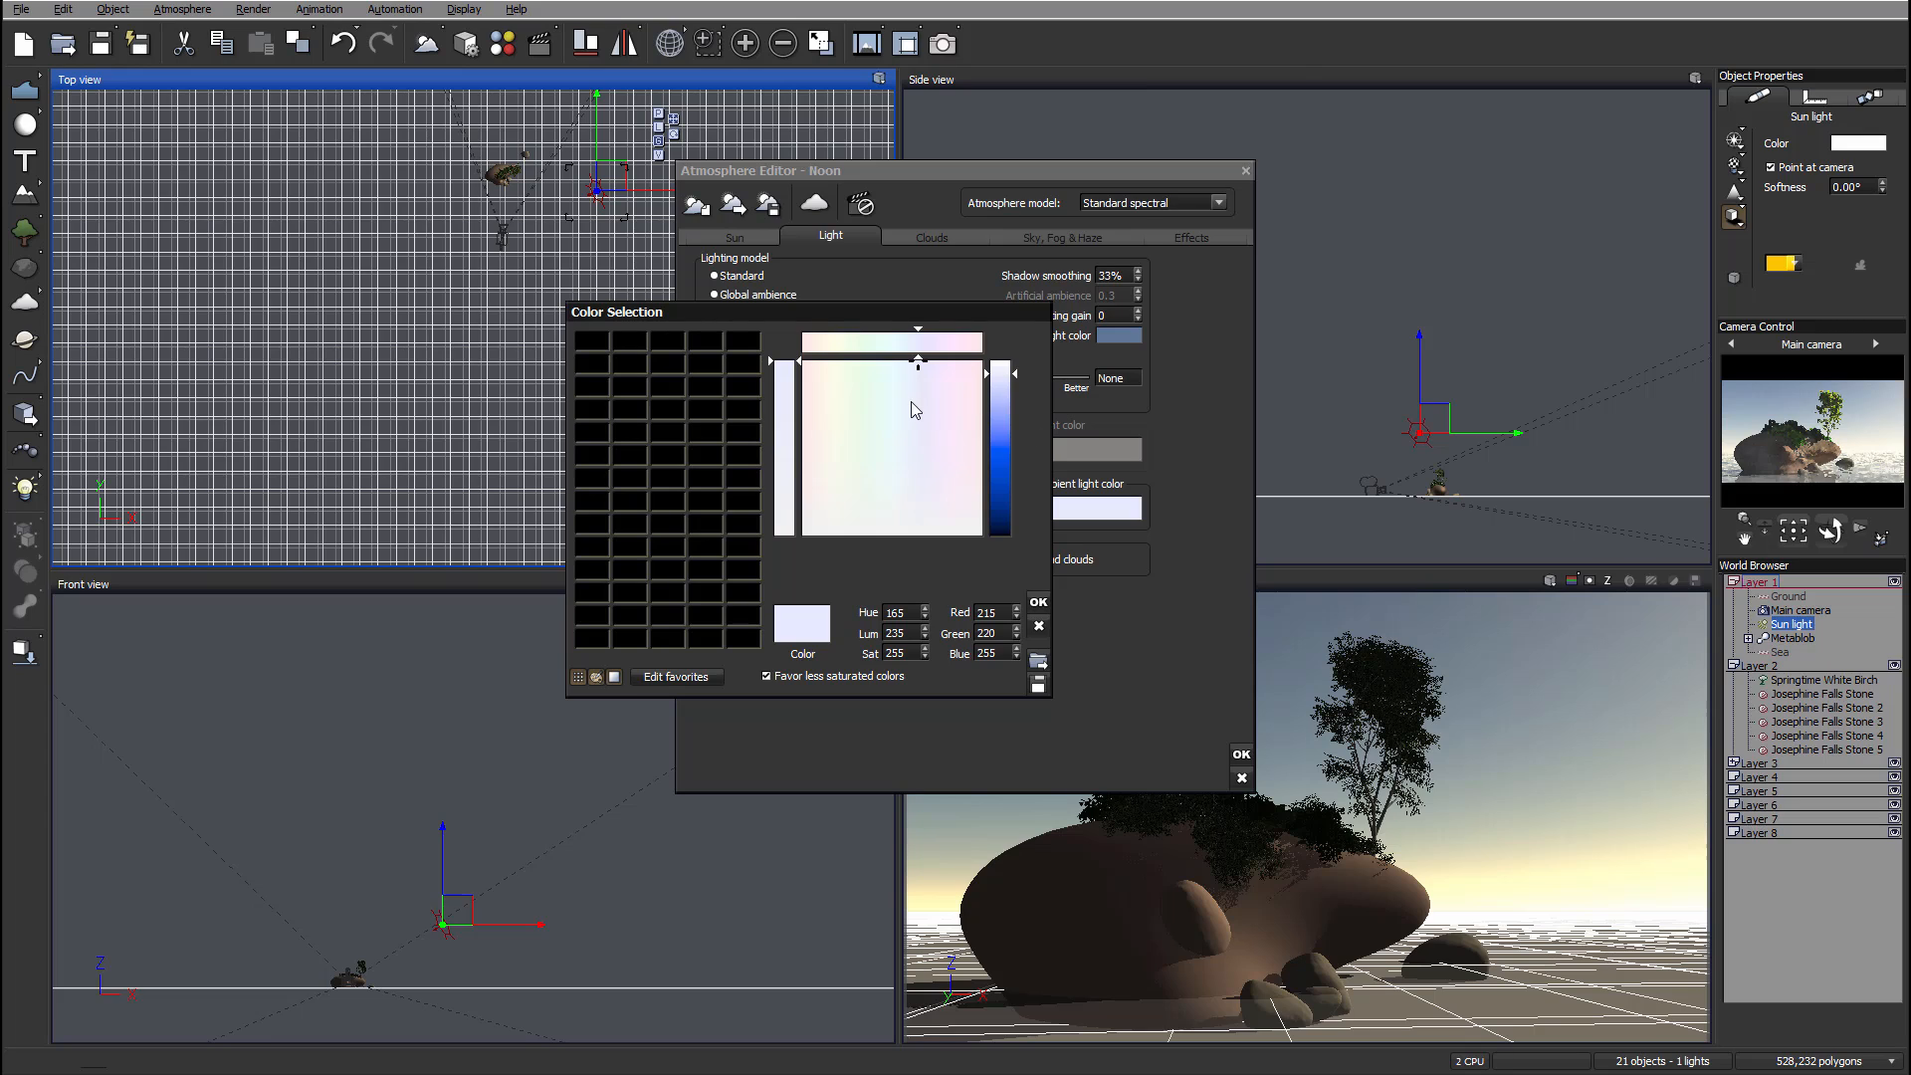
pyautogui.click(906, 512)
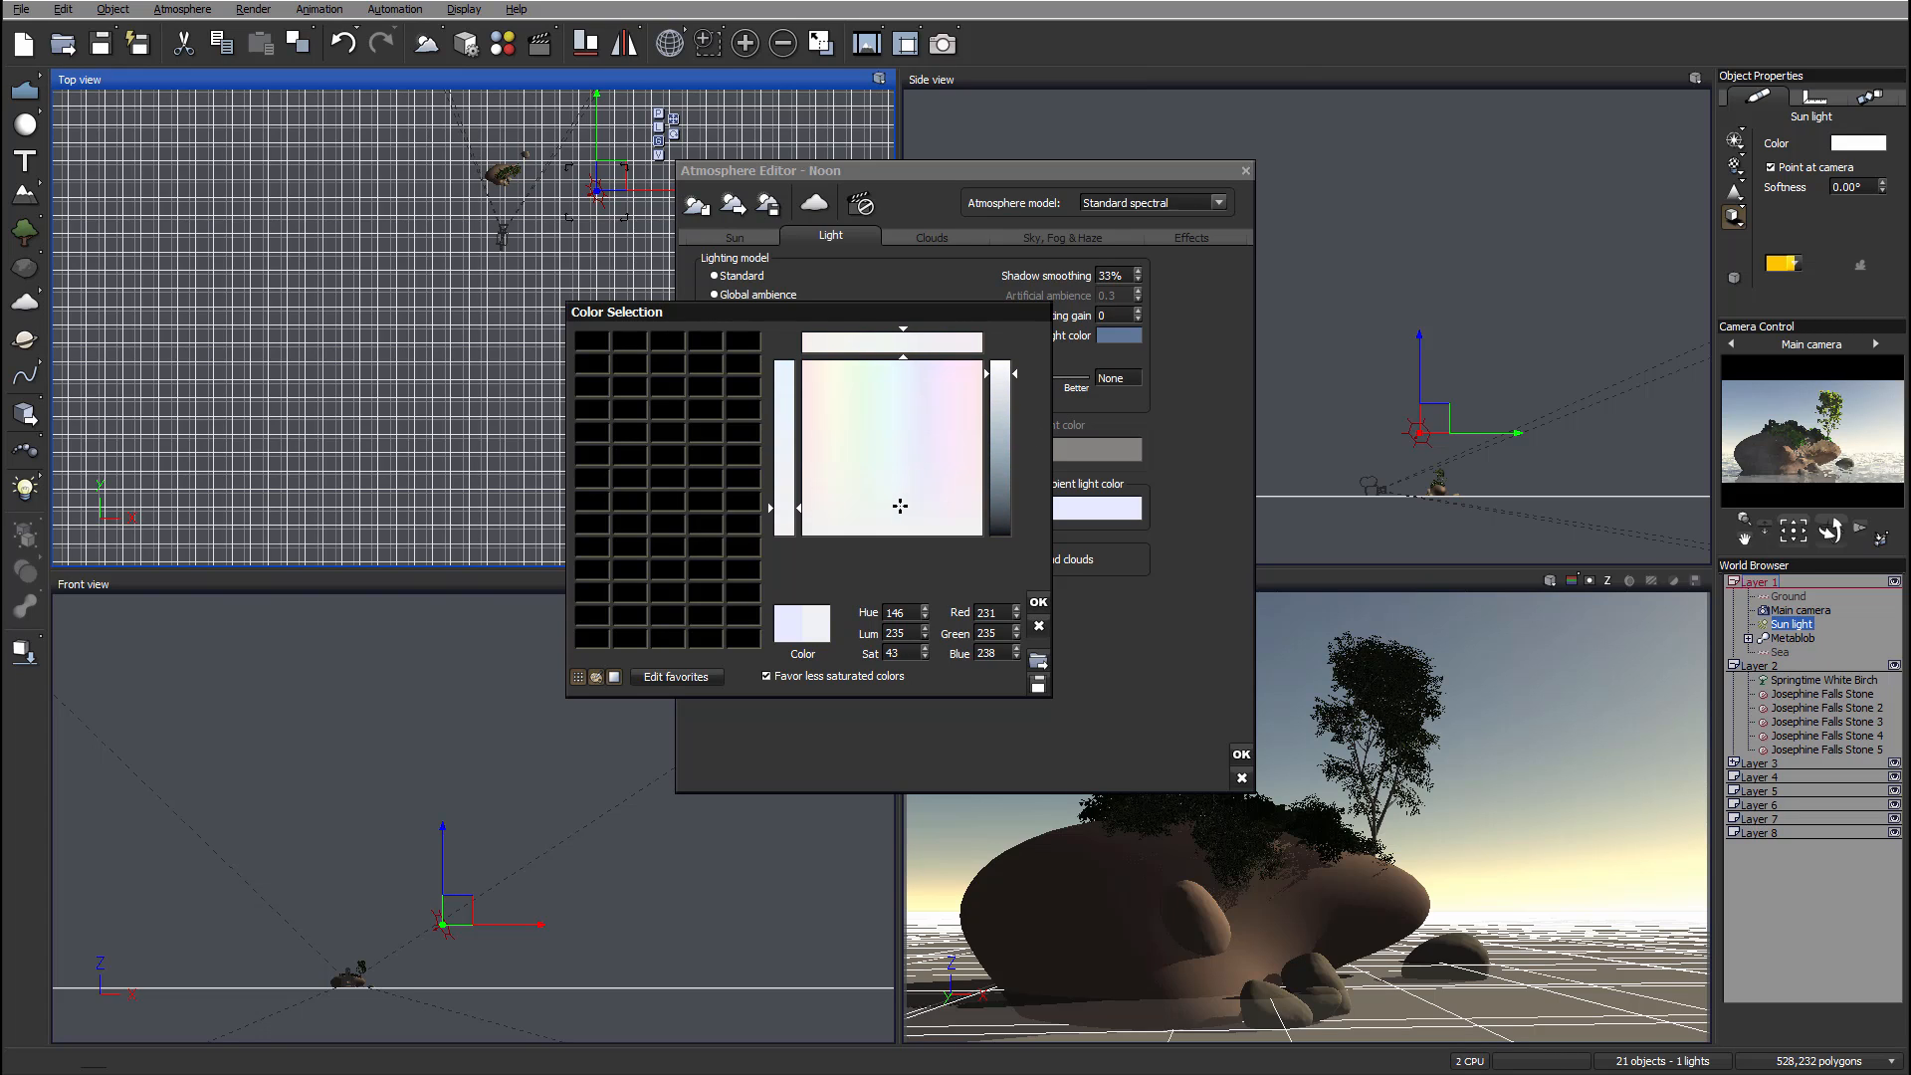
pyautogui.moveTo(1005, 415); pyautogui.dragTo(1005, 445)
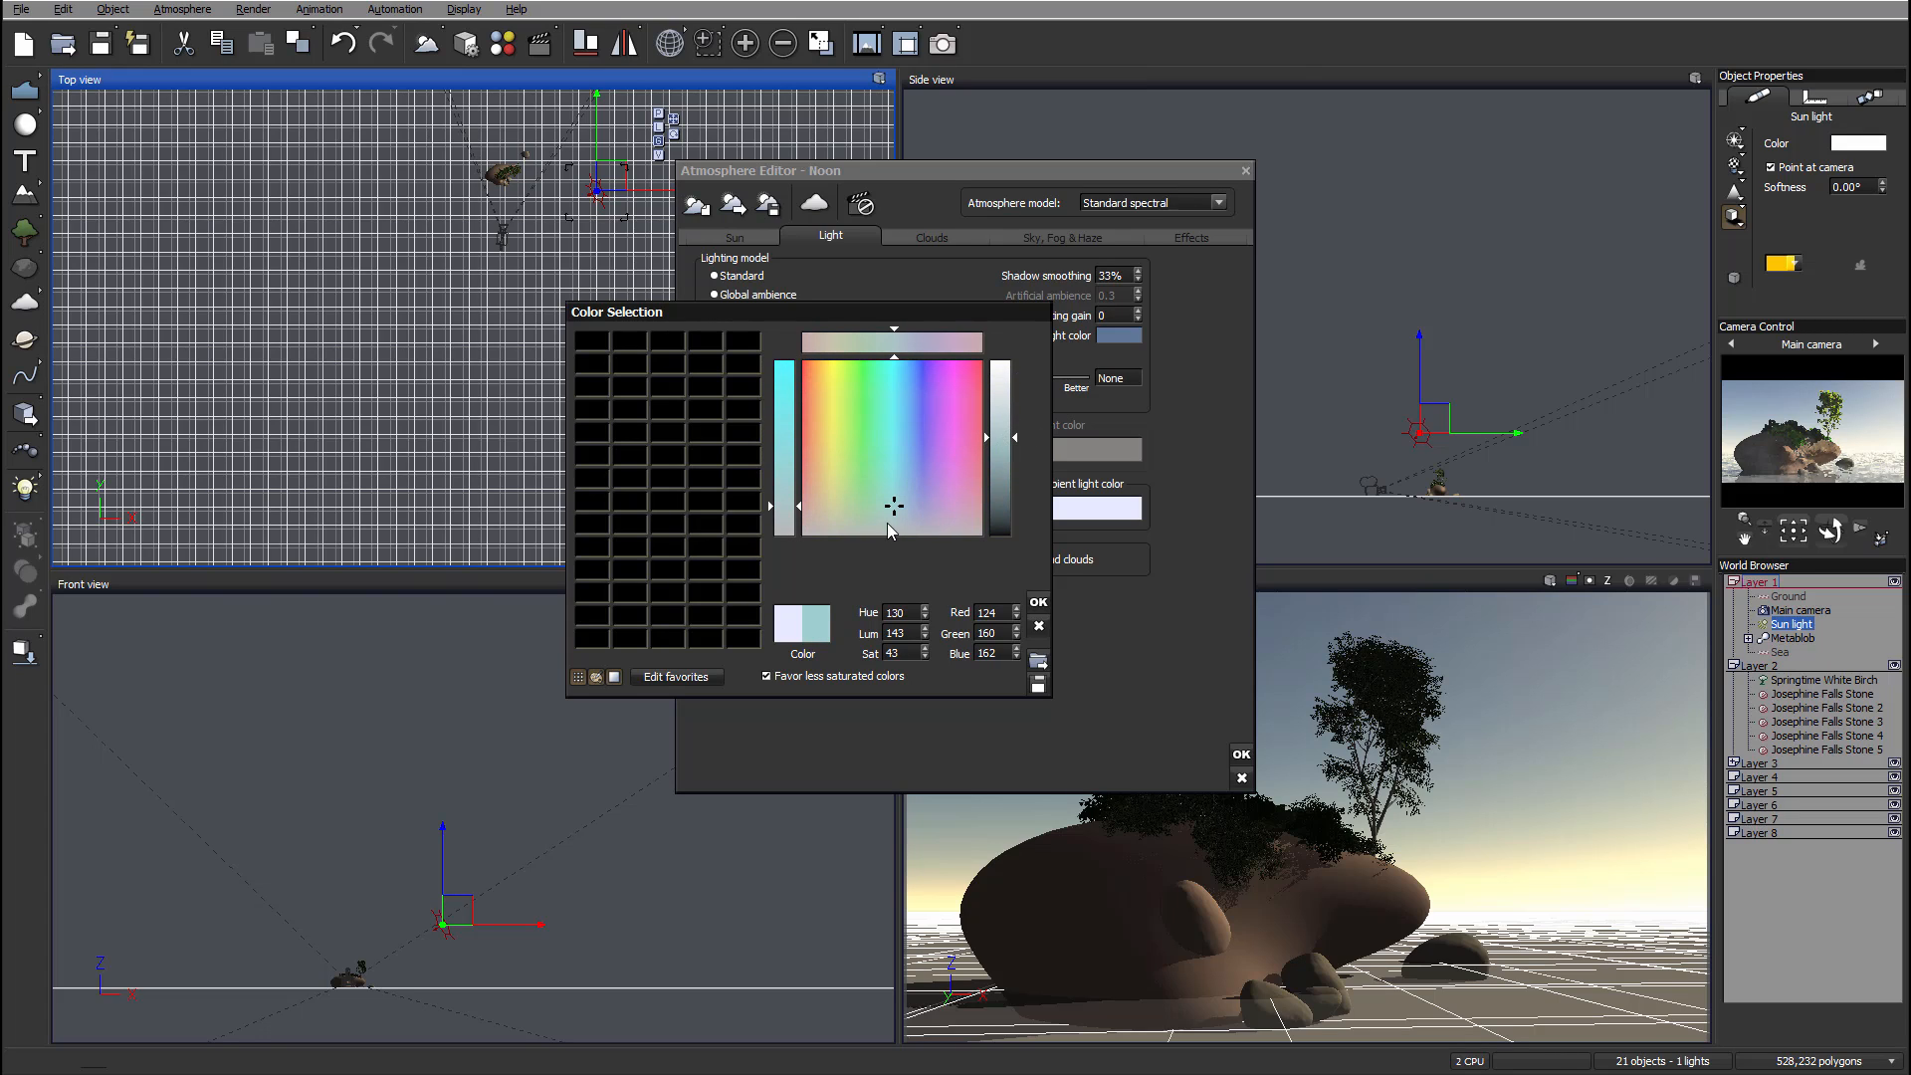
pyautogui.moveTo(894, 504); pyautogui.dragTo(903, 500)
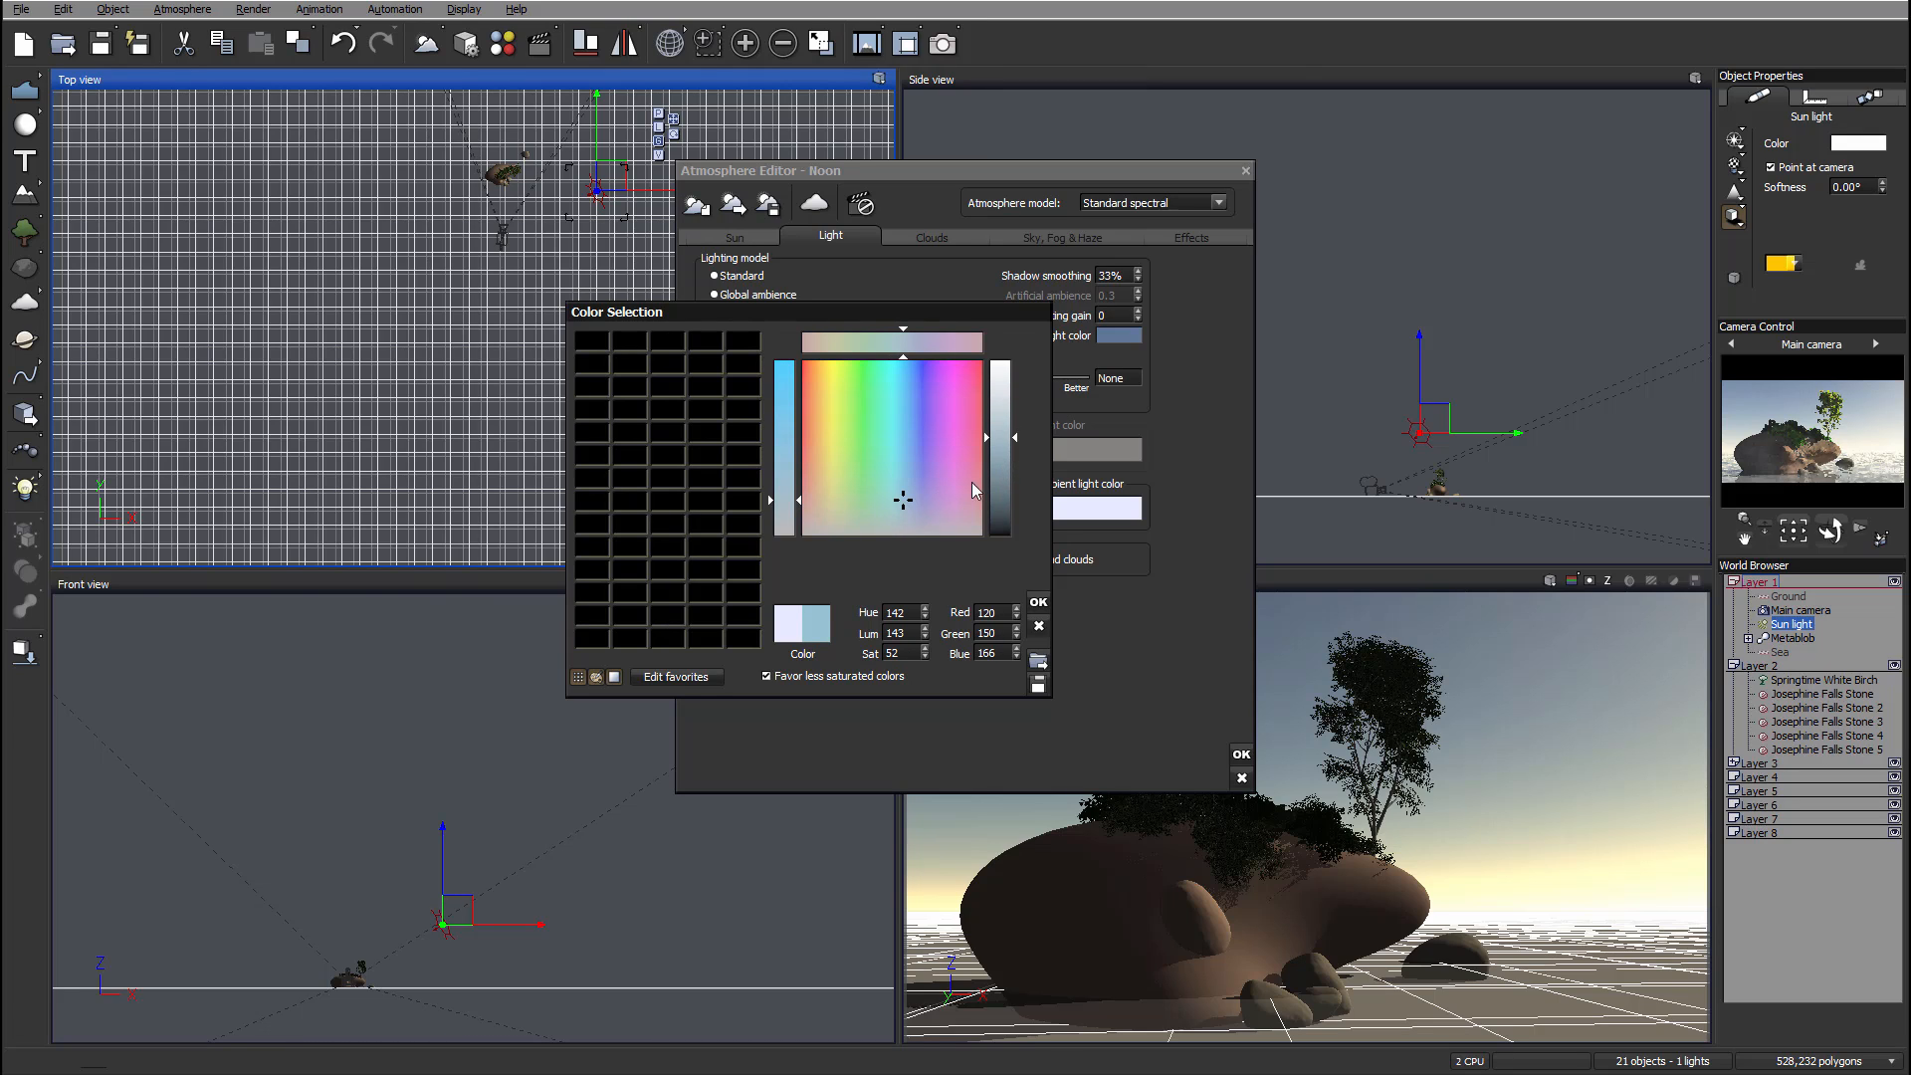
pyautogui.click(1034, 600)
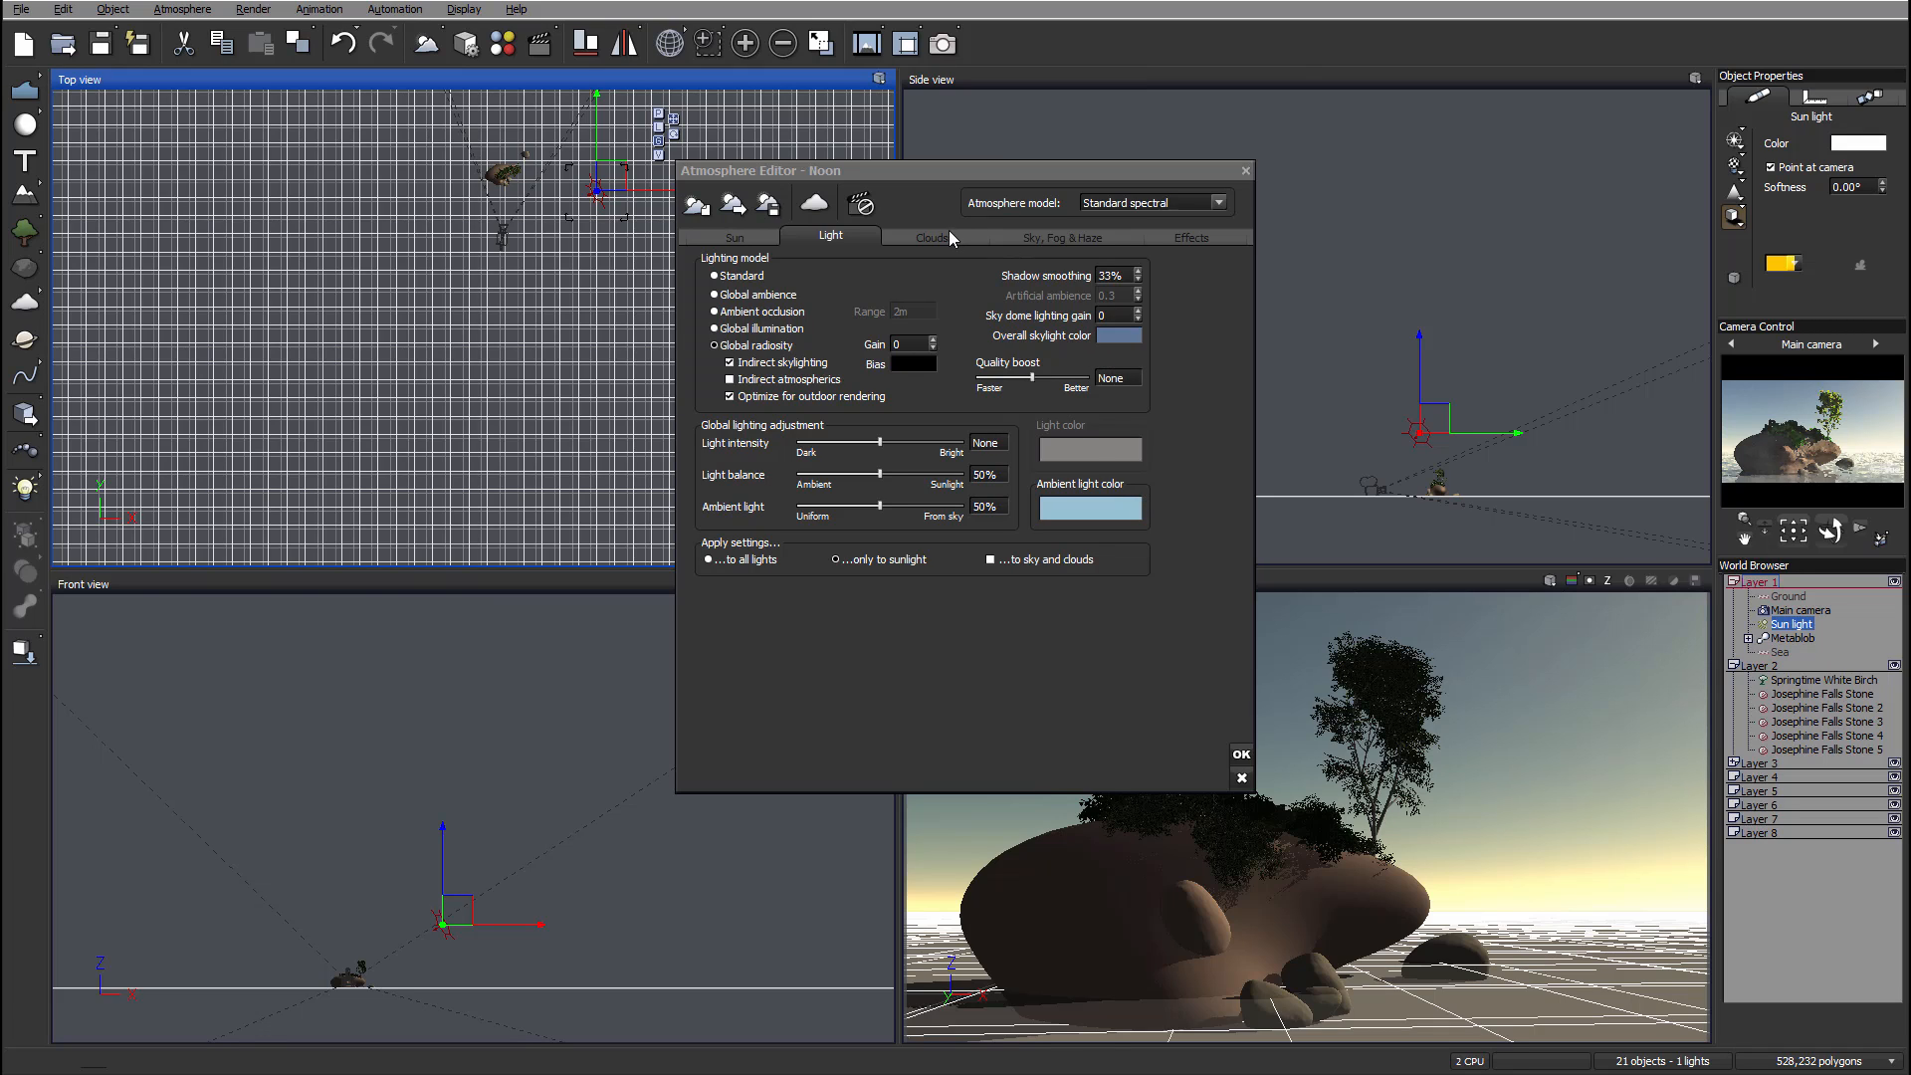
# Step: In the sky, fog and haze settings, set aerial perspective to 10 and fog ground density to 27%
pyautogui.click(1025, 235)
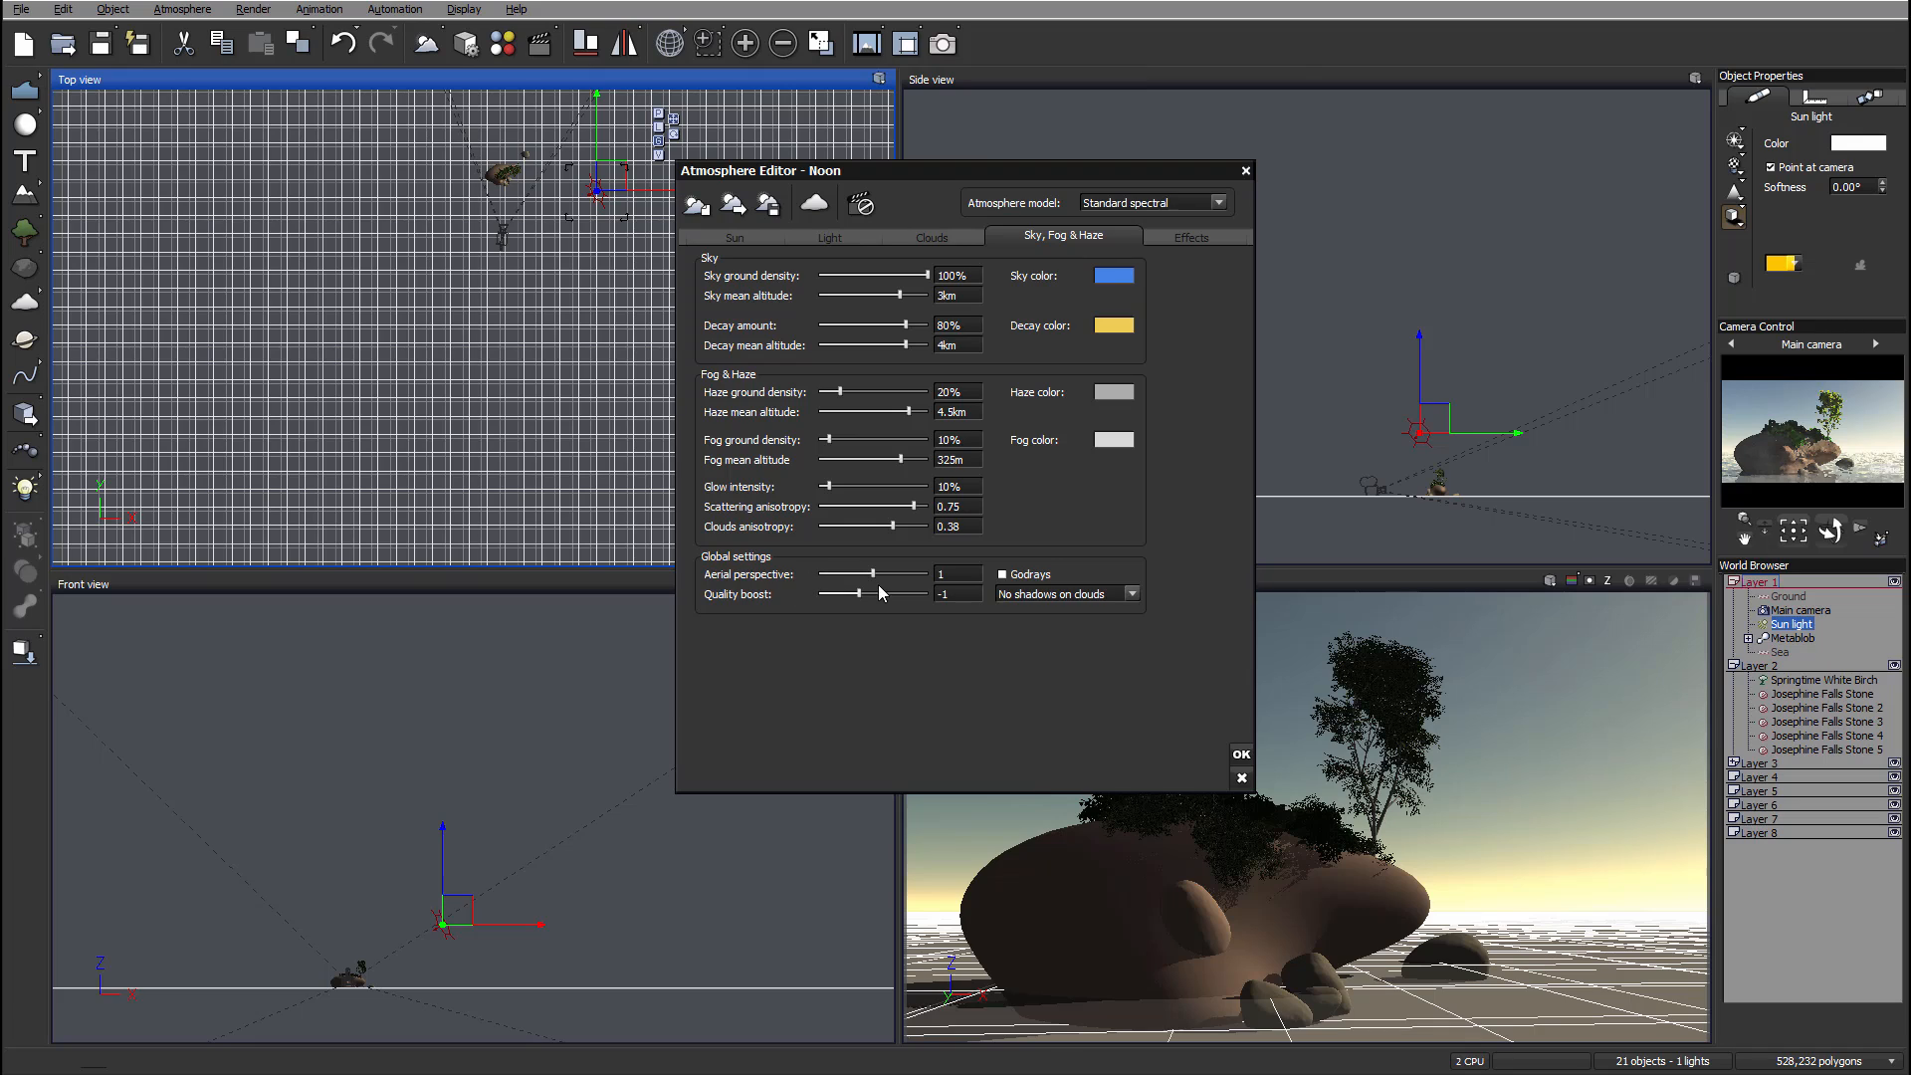
pyautogui.moveTo(871, 573); pyautogui.dragTo(950, 573)
pyautogui.moveTo(827, 440); pyautogui.dragTo(849, 440)
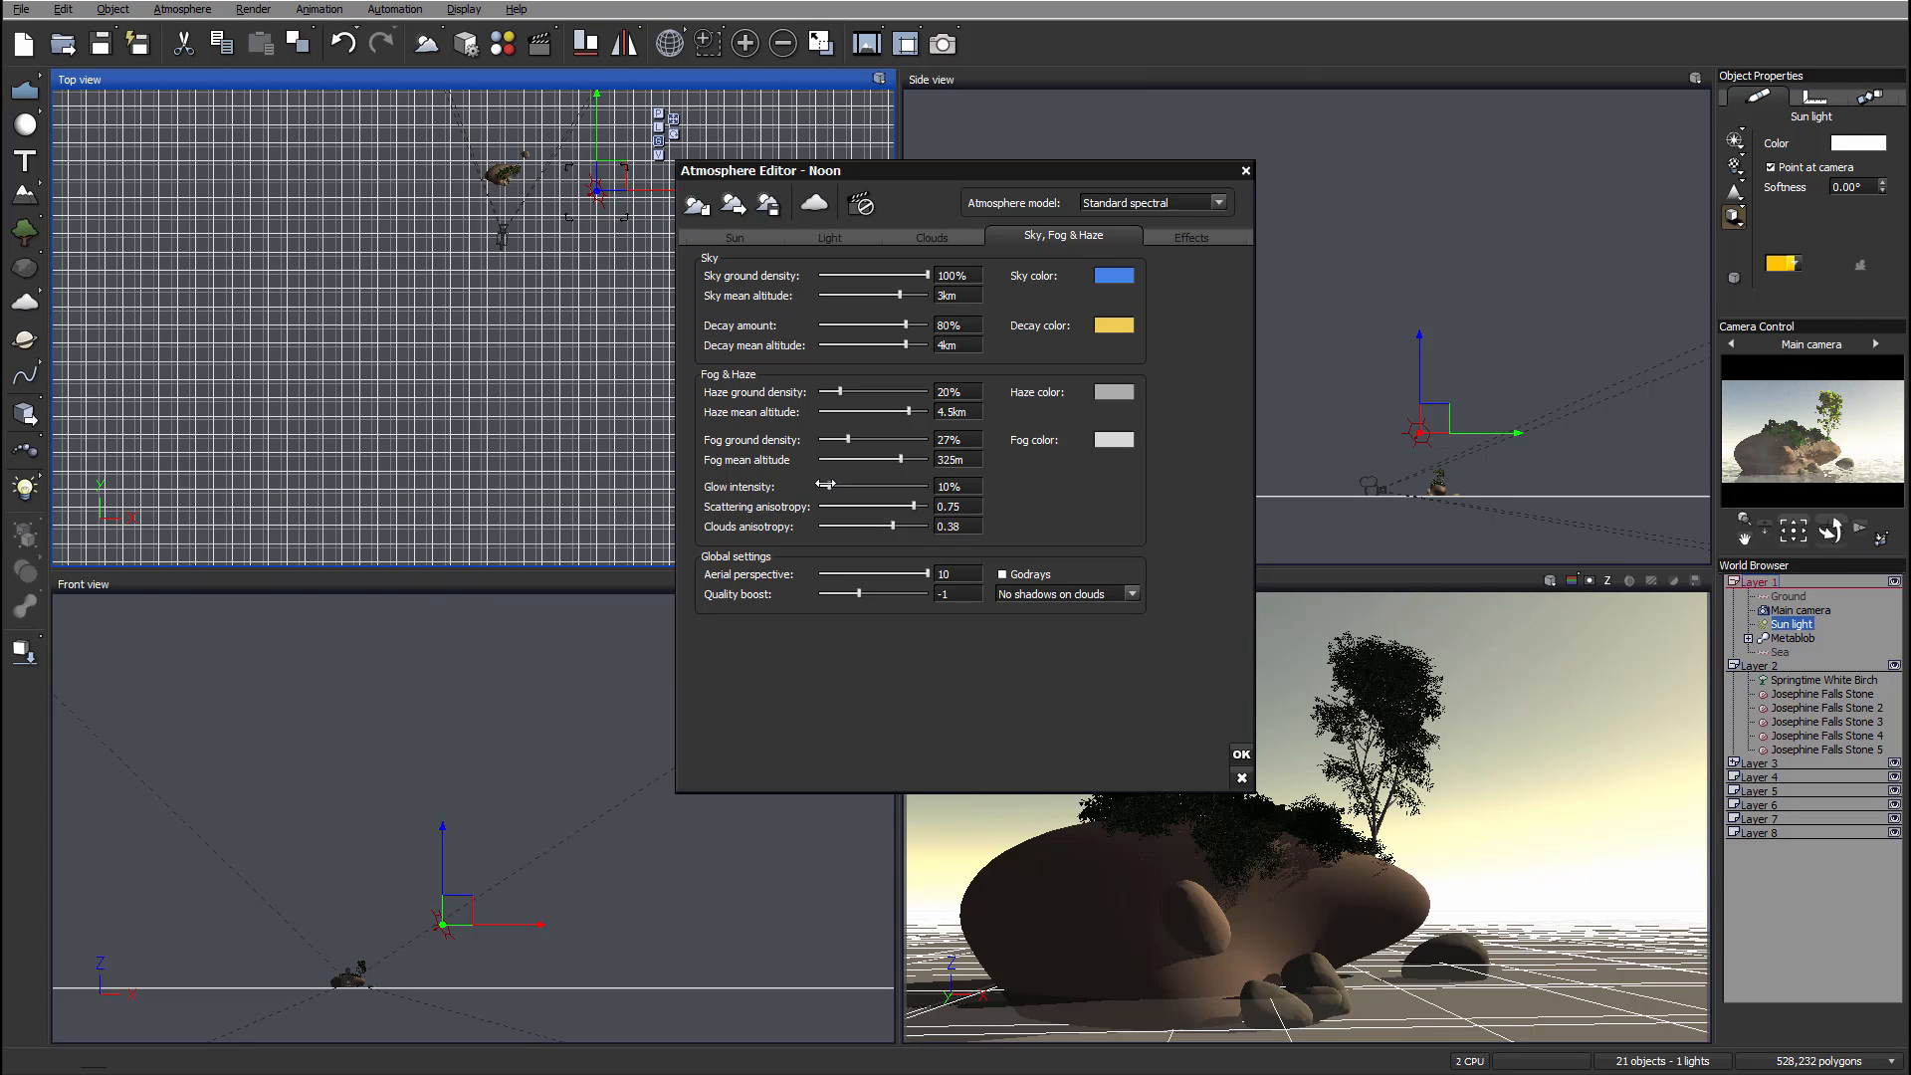
pyautogui.moveTo(825, 484); pyautogui.dragTo(829, 485)
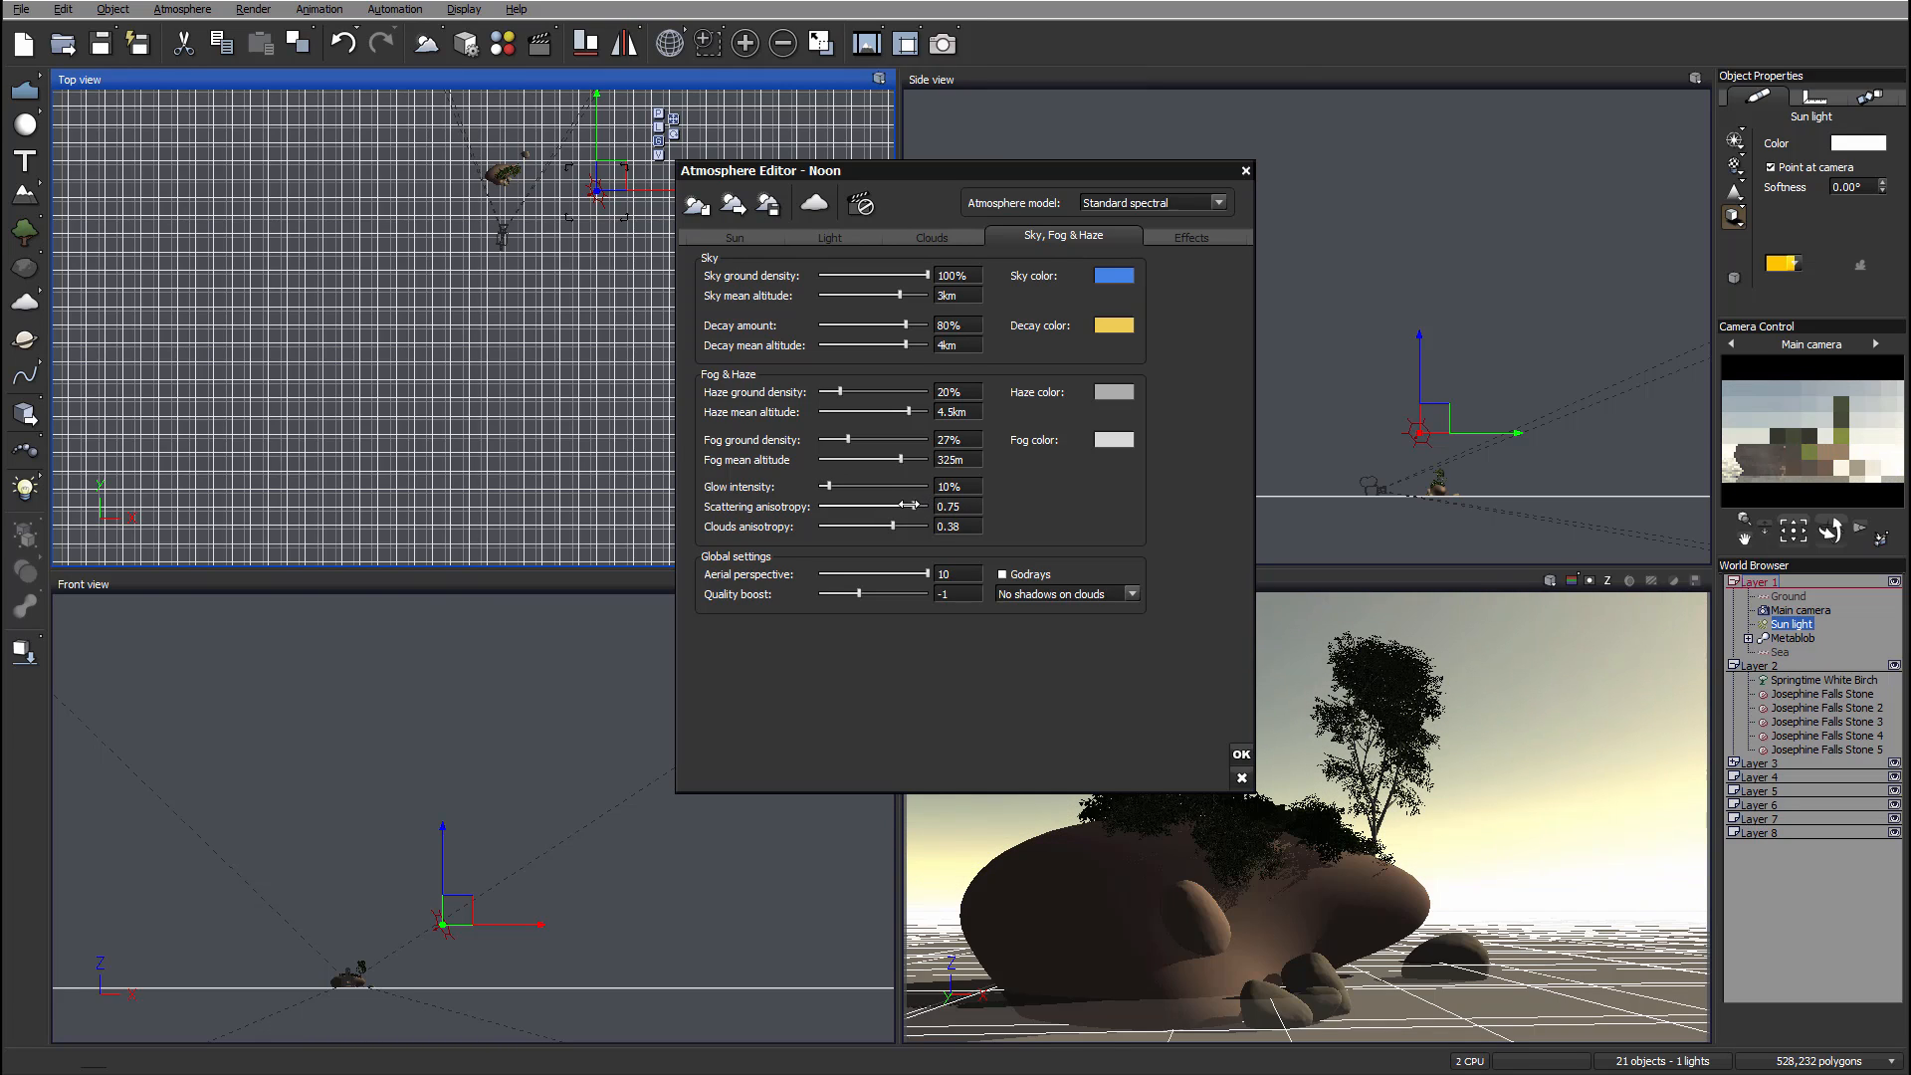
pyautogui.click(900, 321)
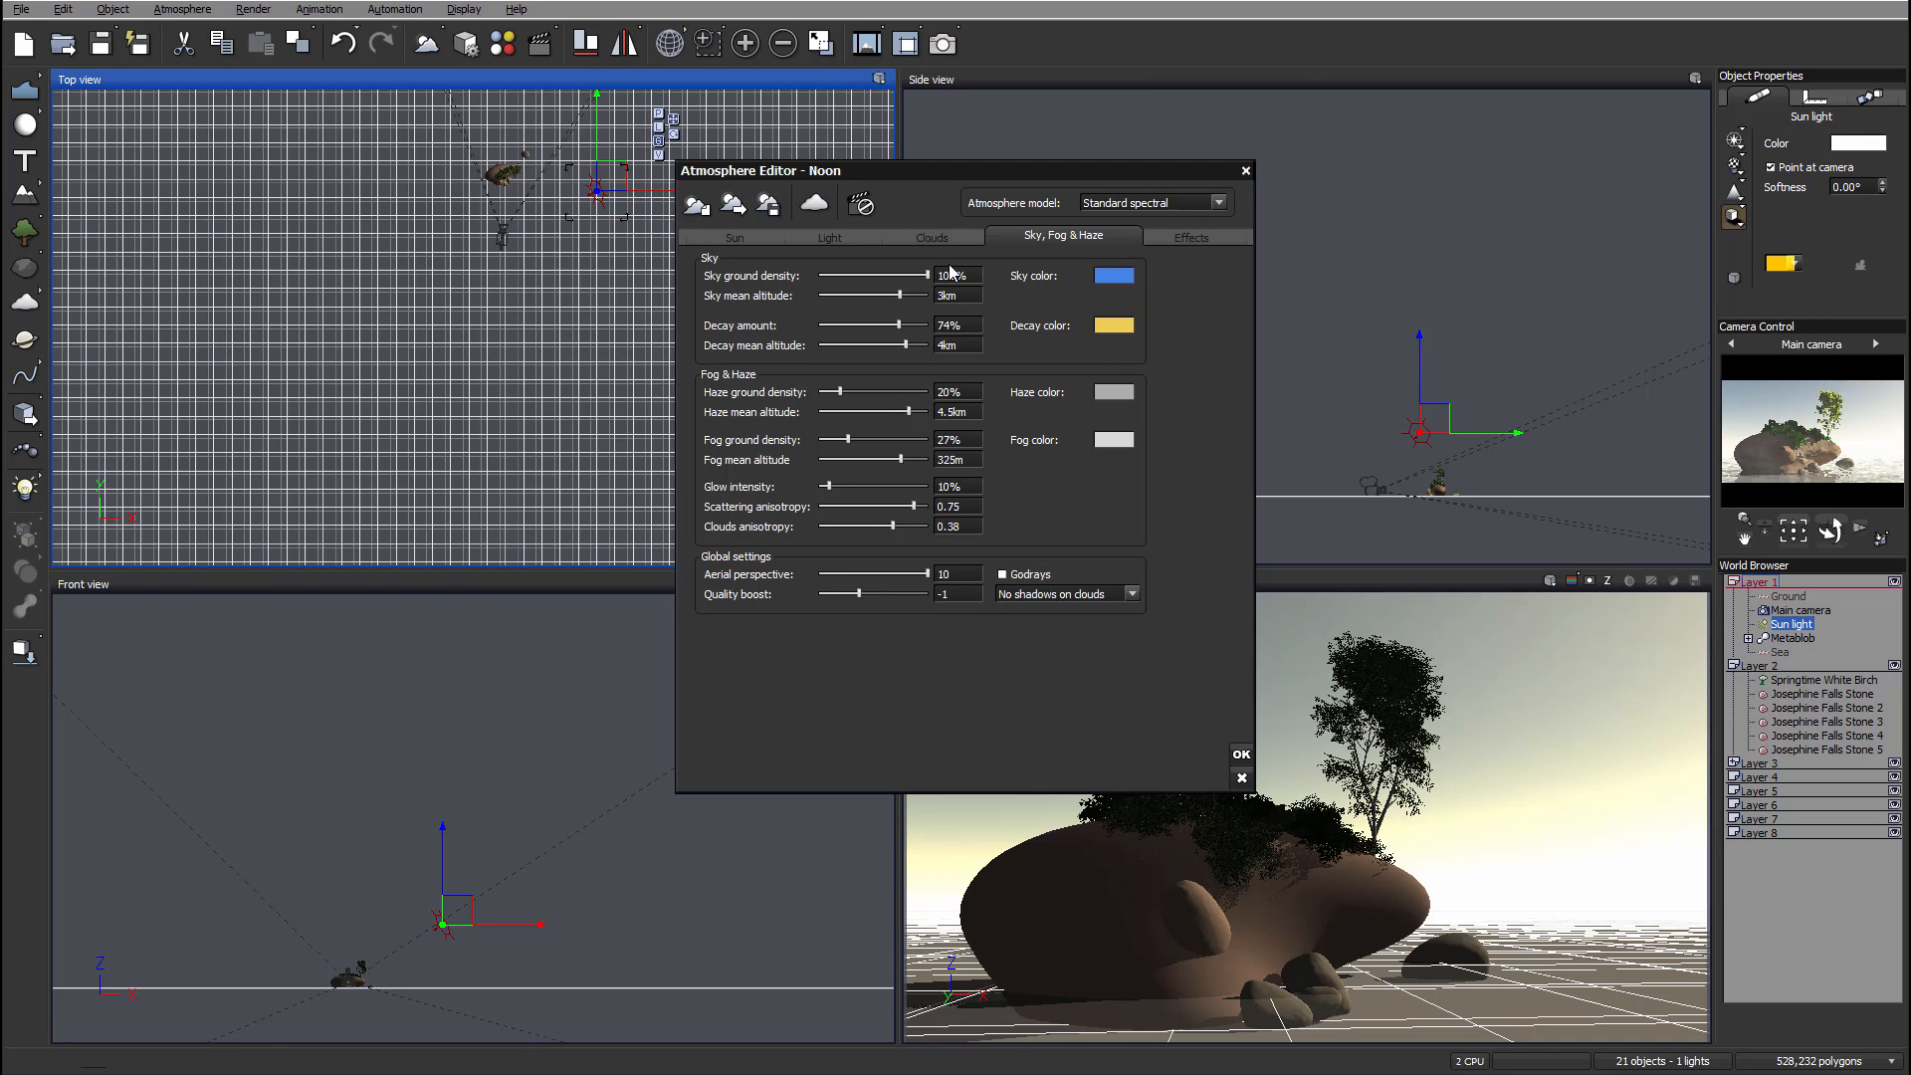
# Step: Add a new cloud layer and review its material in the advanced cloud material editor before closing it
pyautogui.click(935, 239)
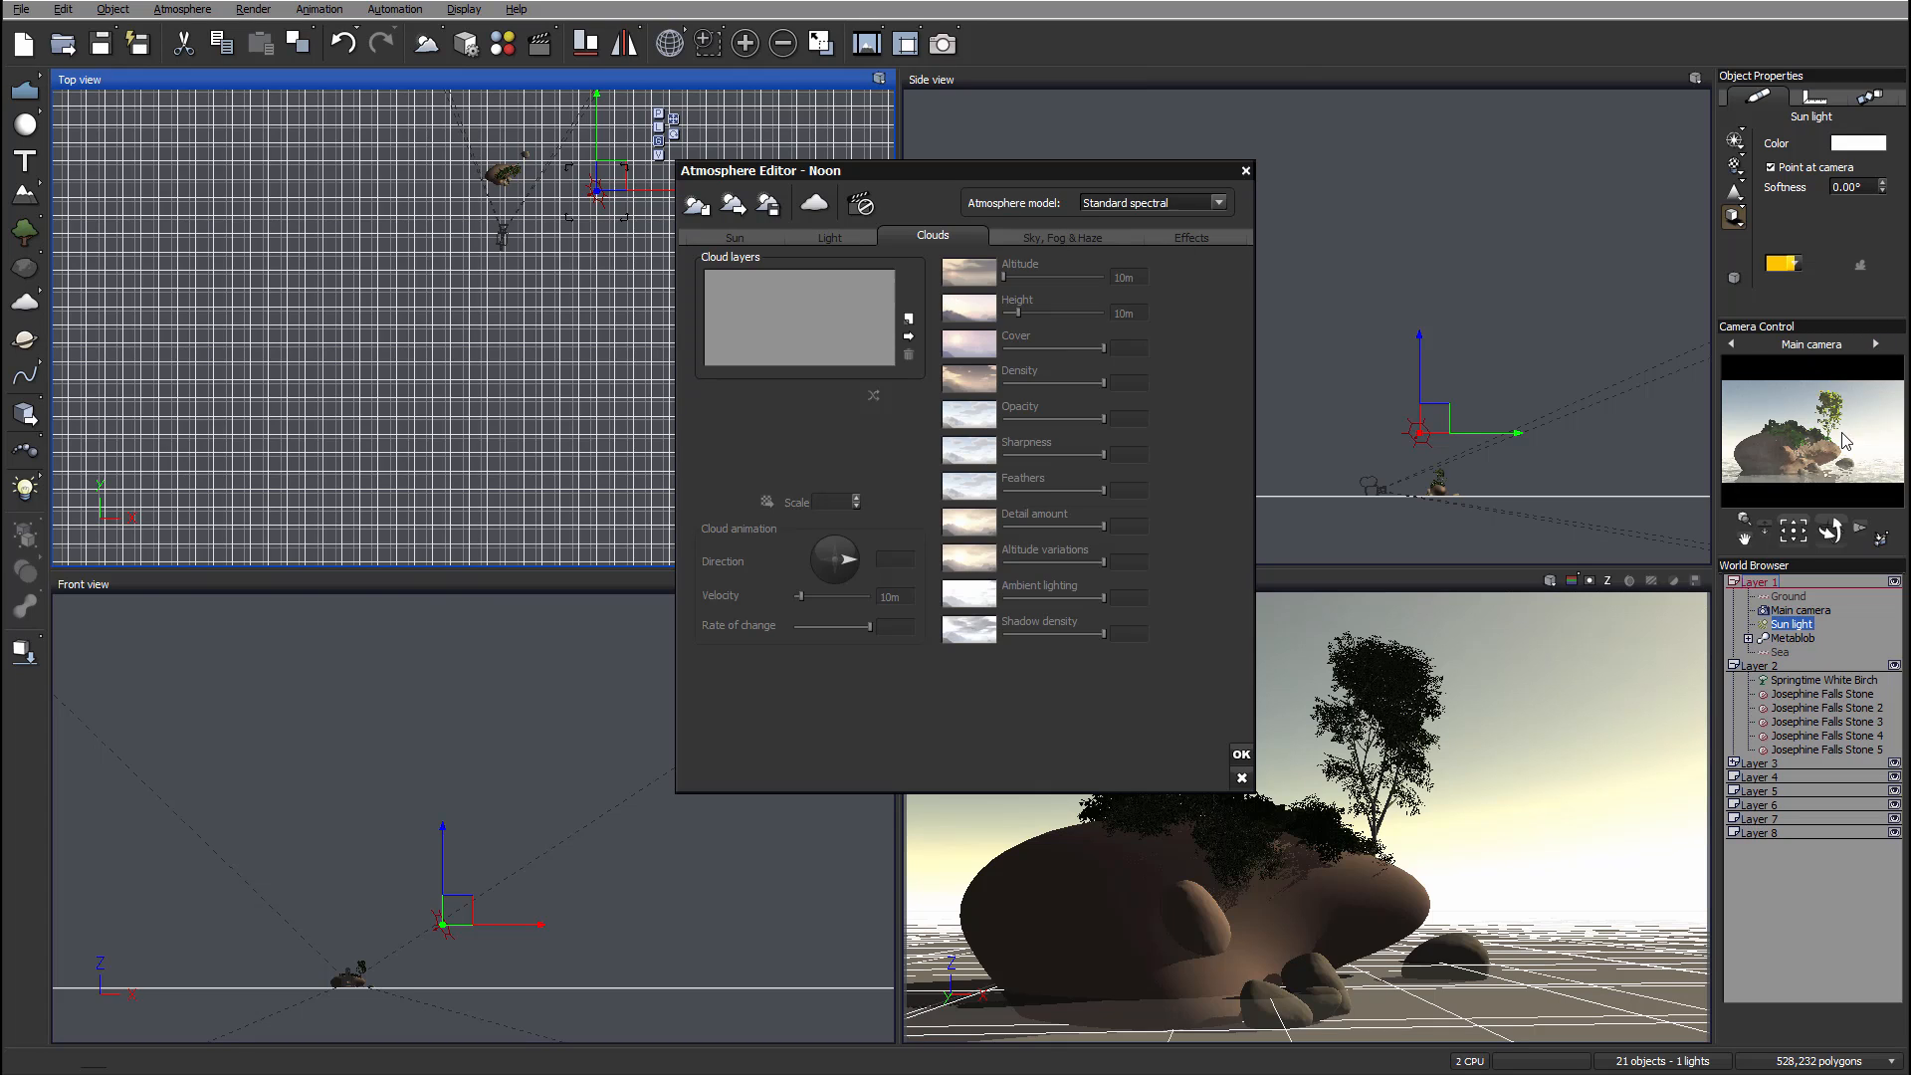
pyautogui.click(907, 319)
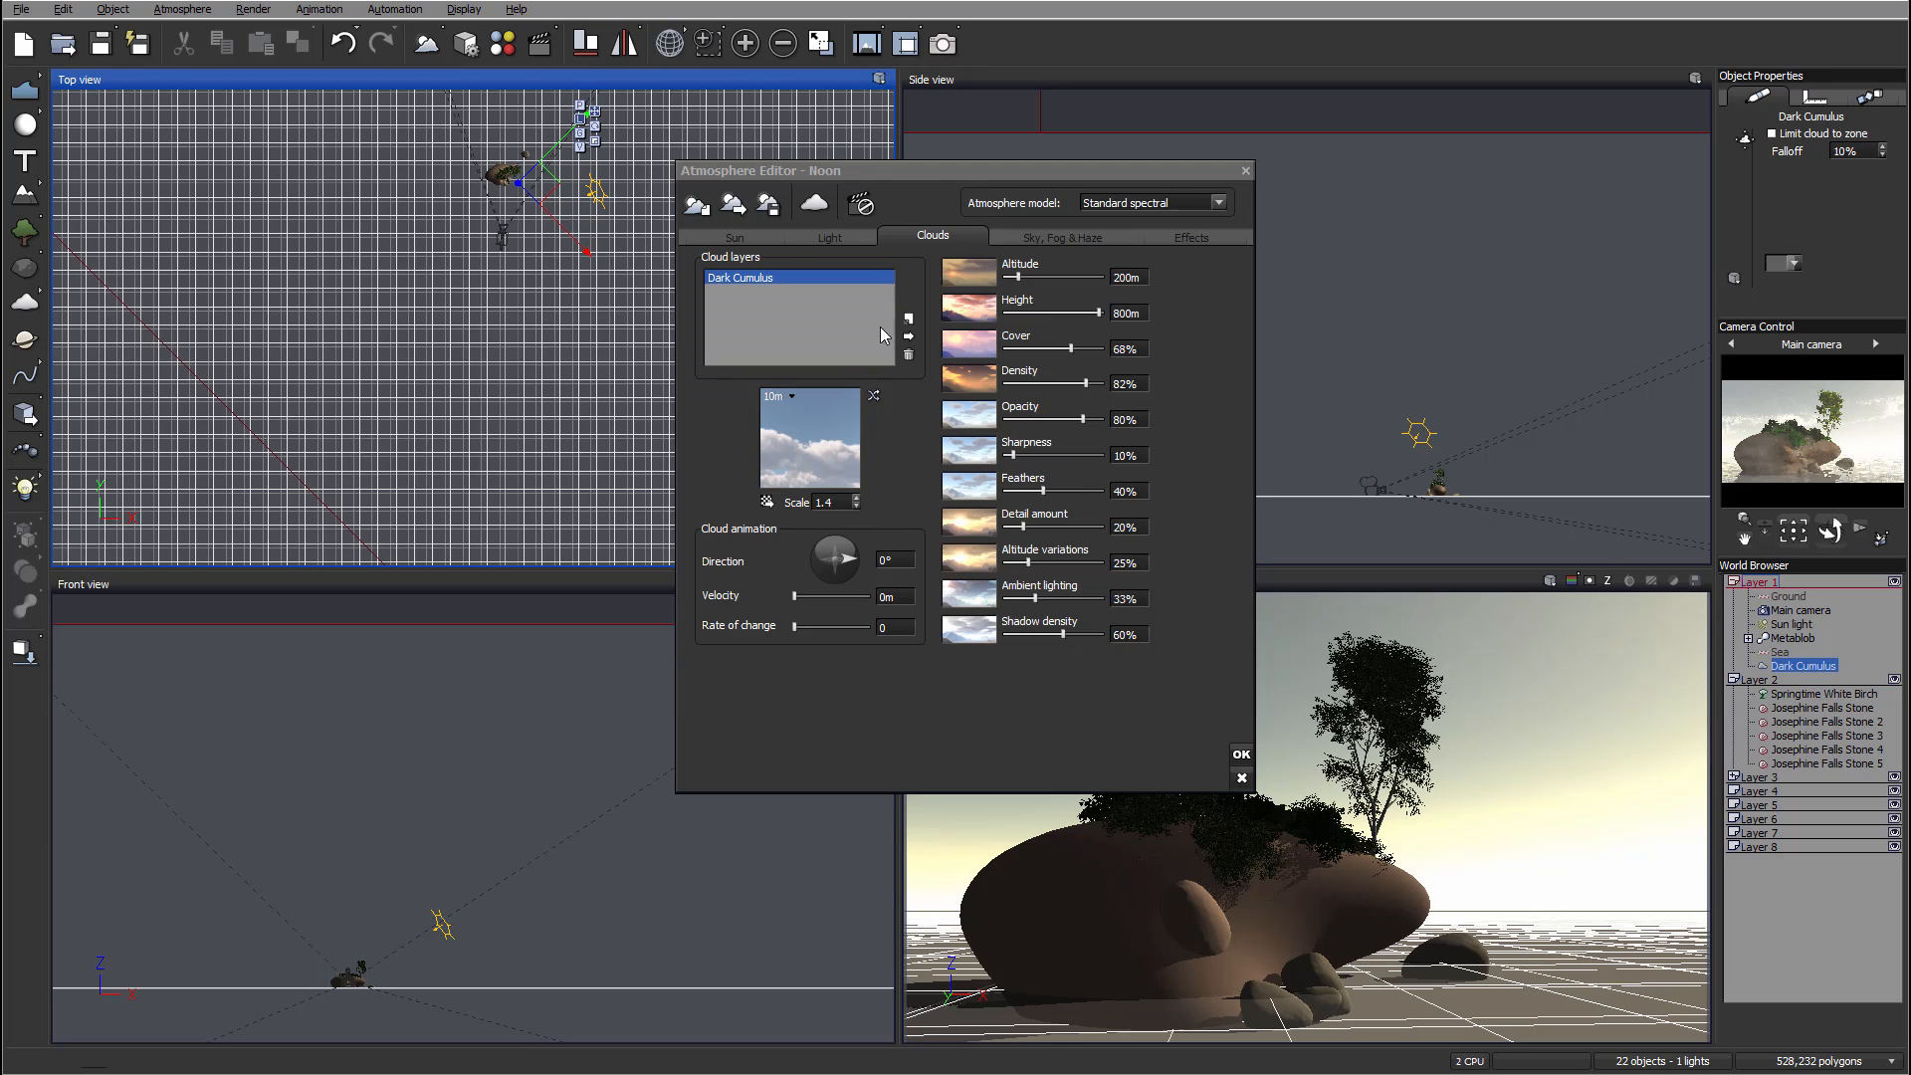
pyautogui.rightClick(783, 430)
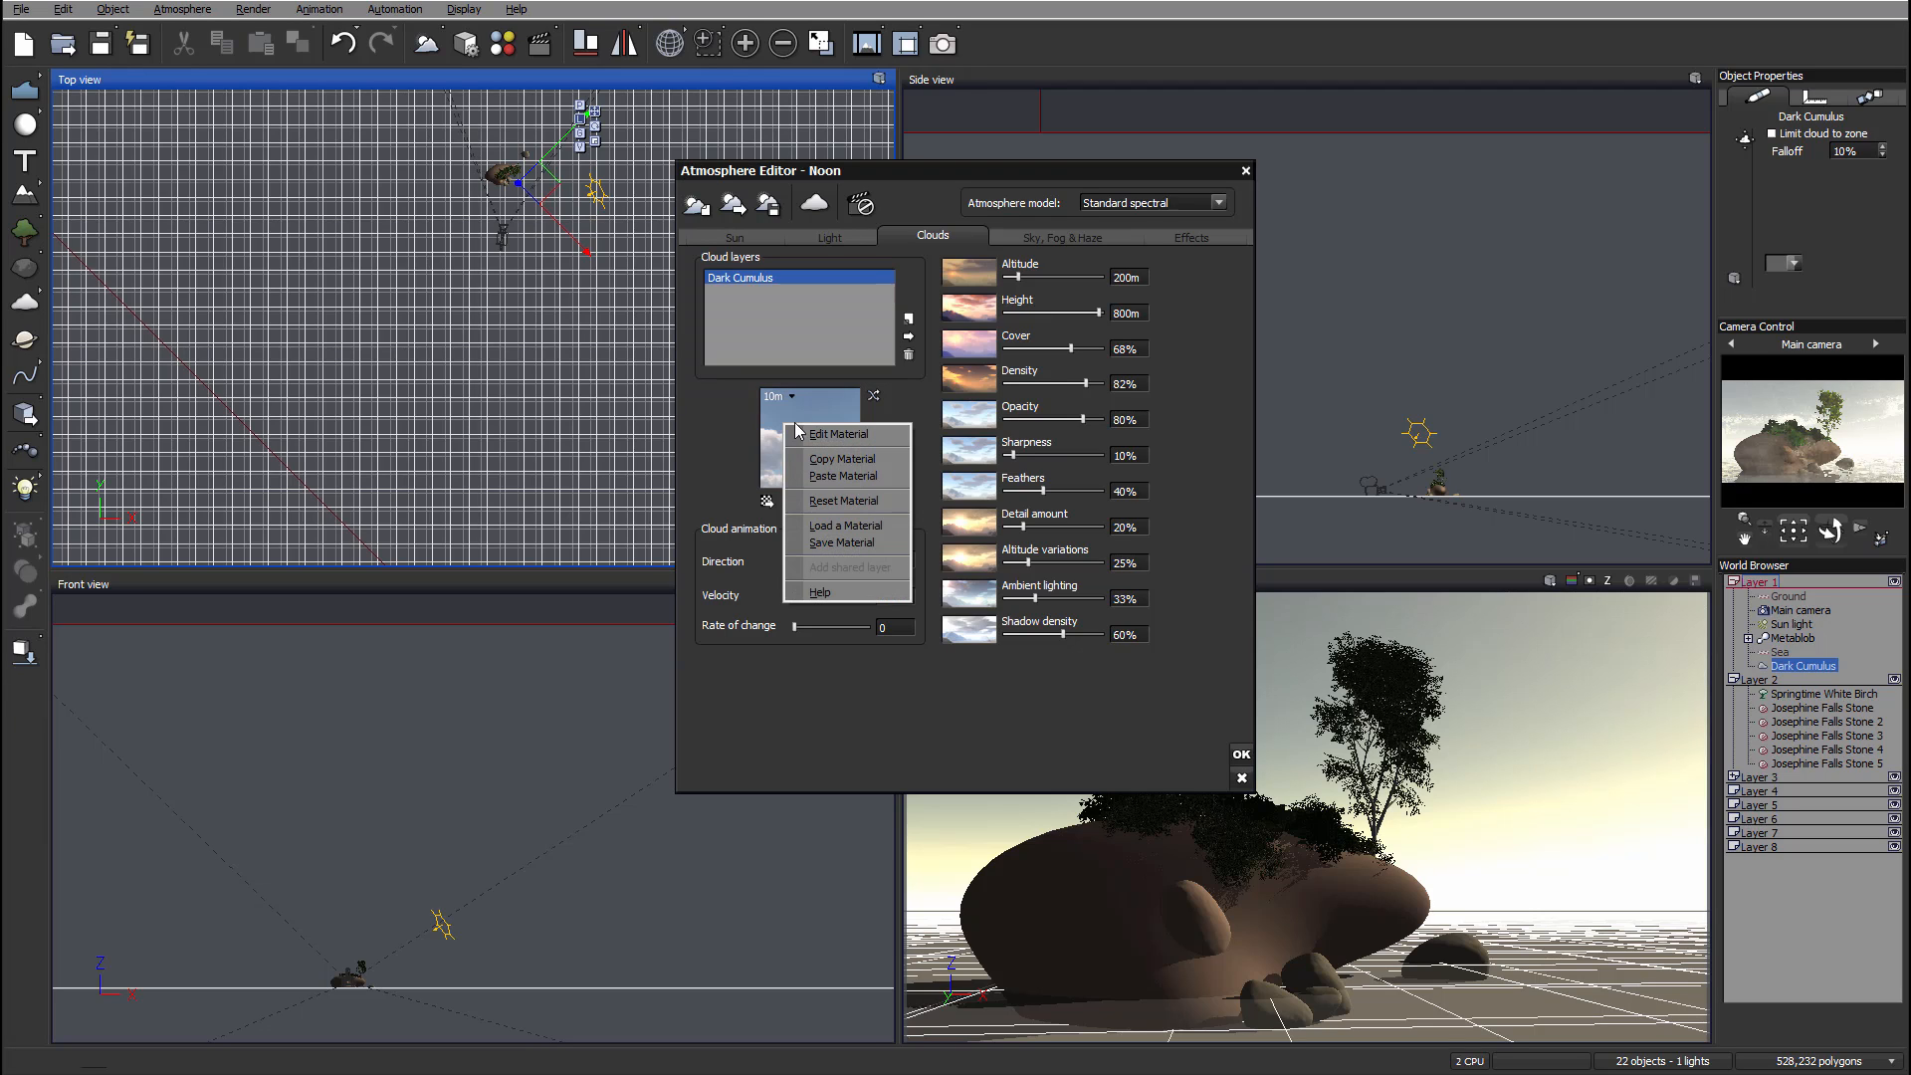
pyautogui.click(768, 423)
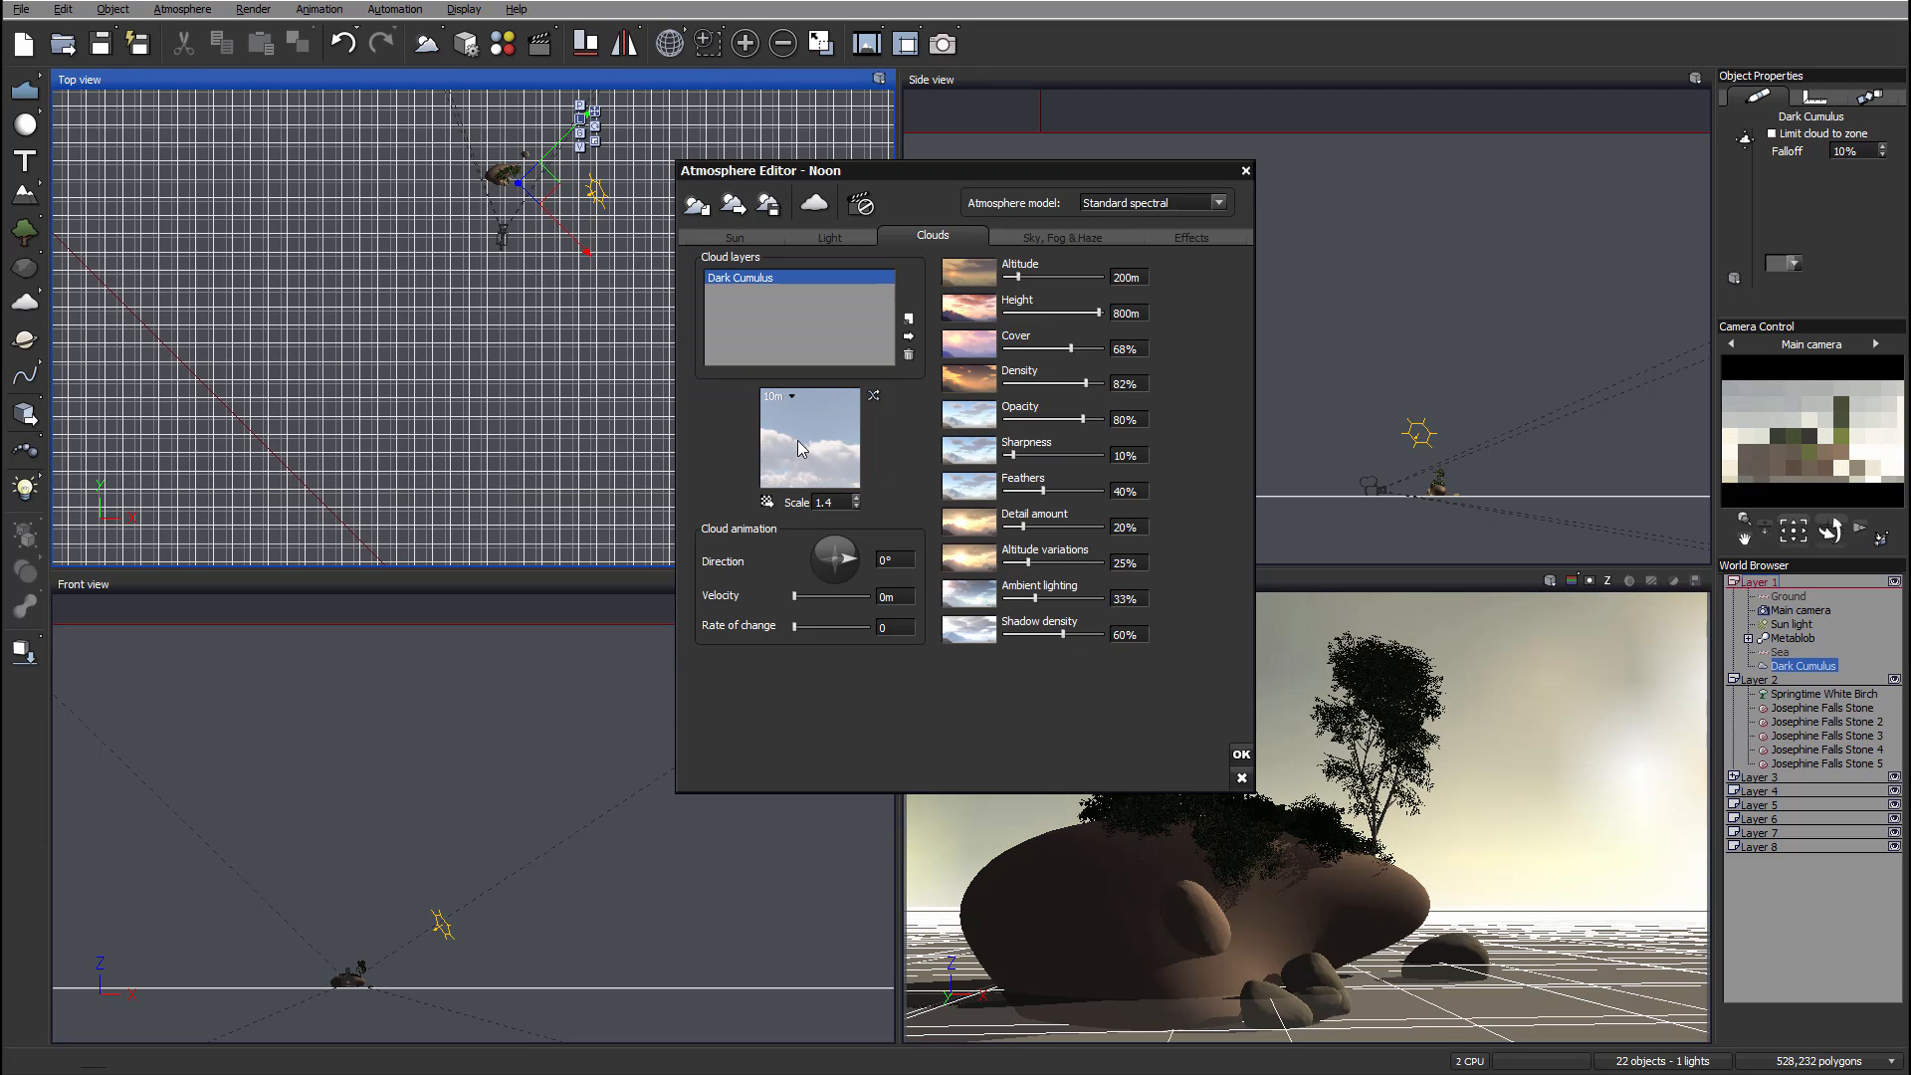
pyautogui.doubleClick(797, 440)
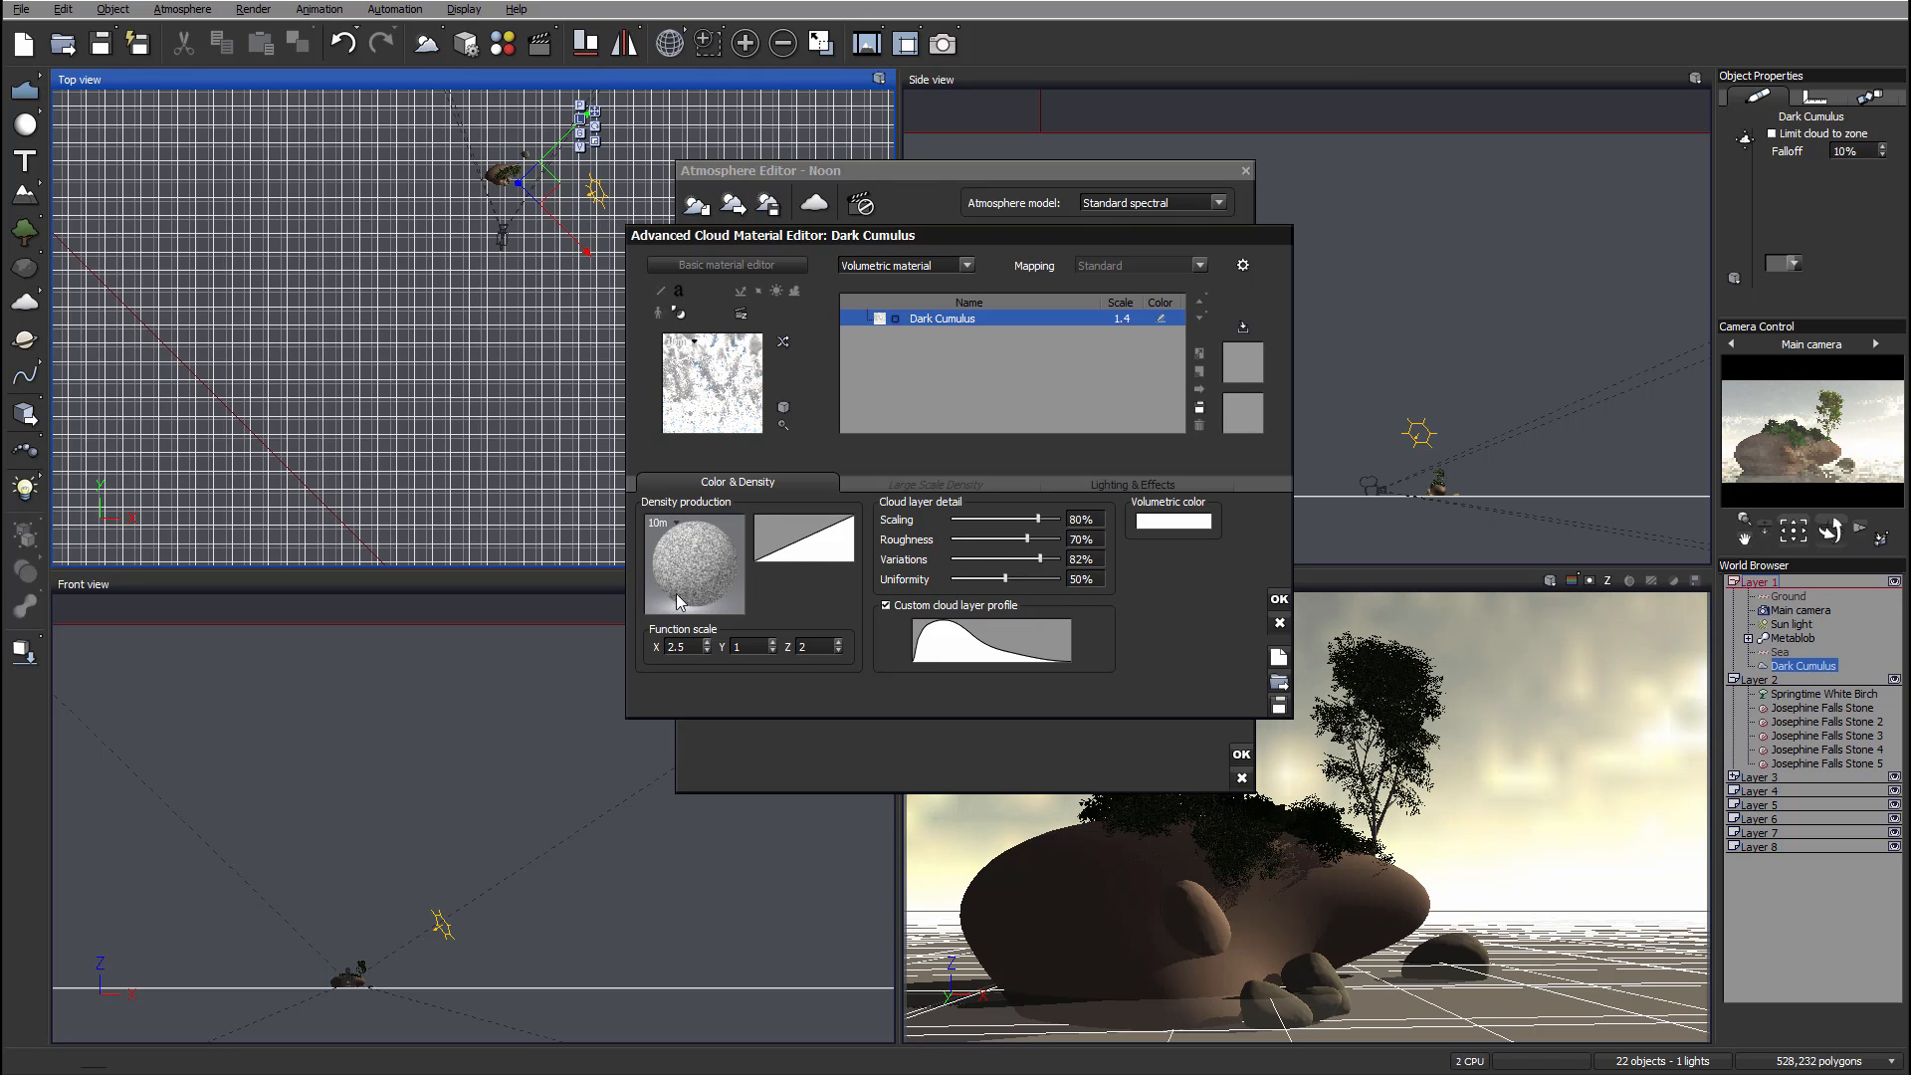
pyautogui.click(898, 480)
pyautogui.click(1136, 482)
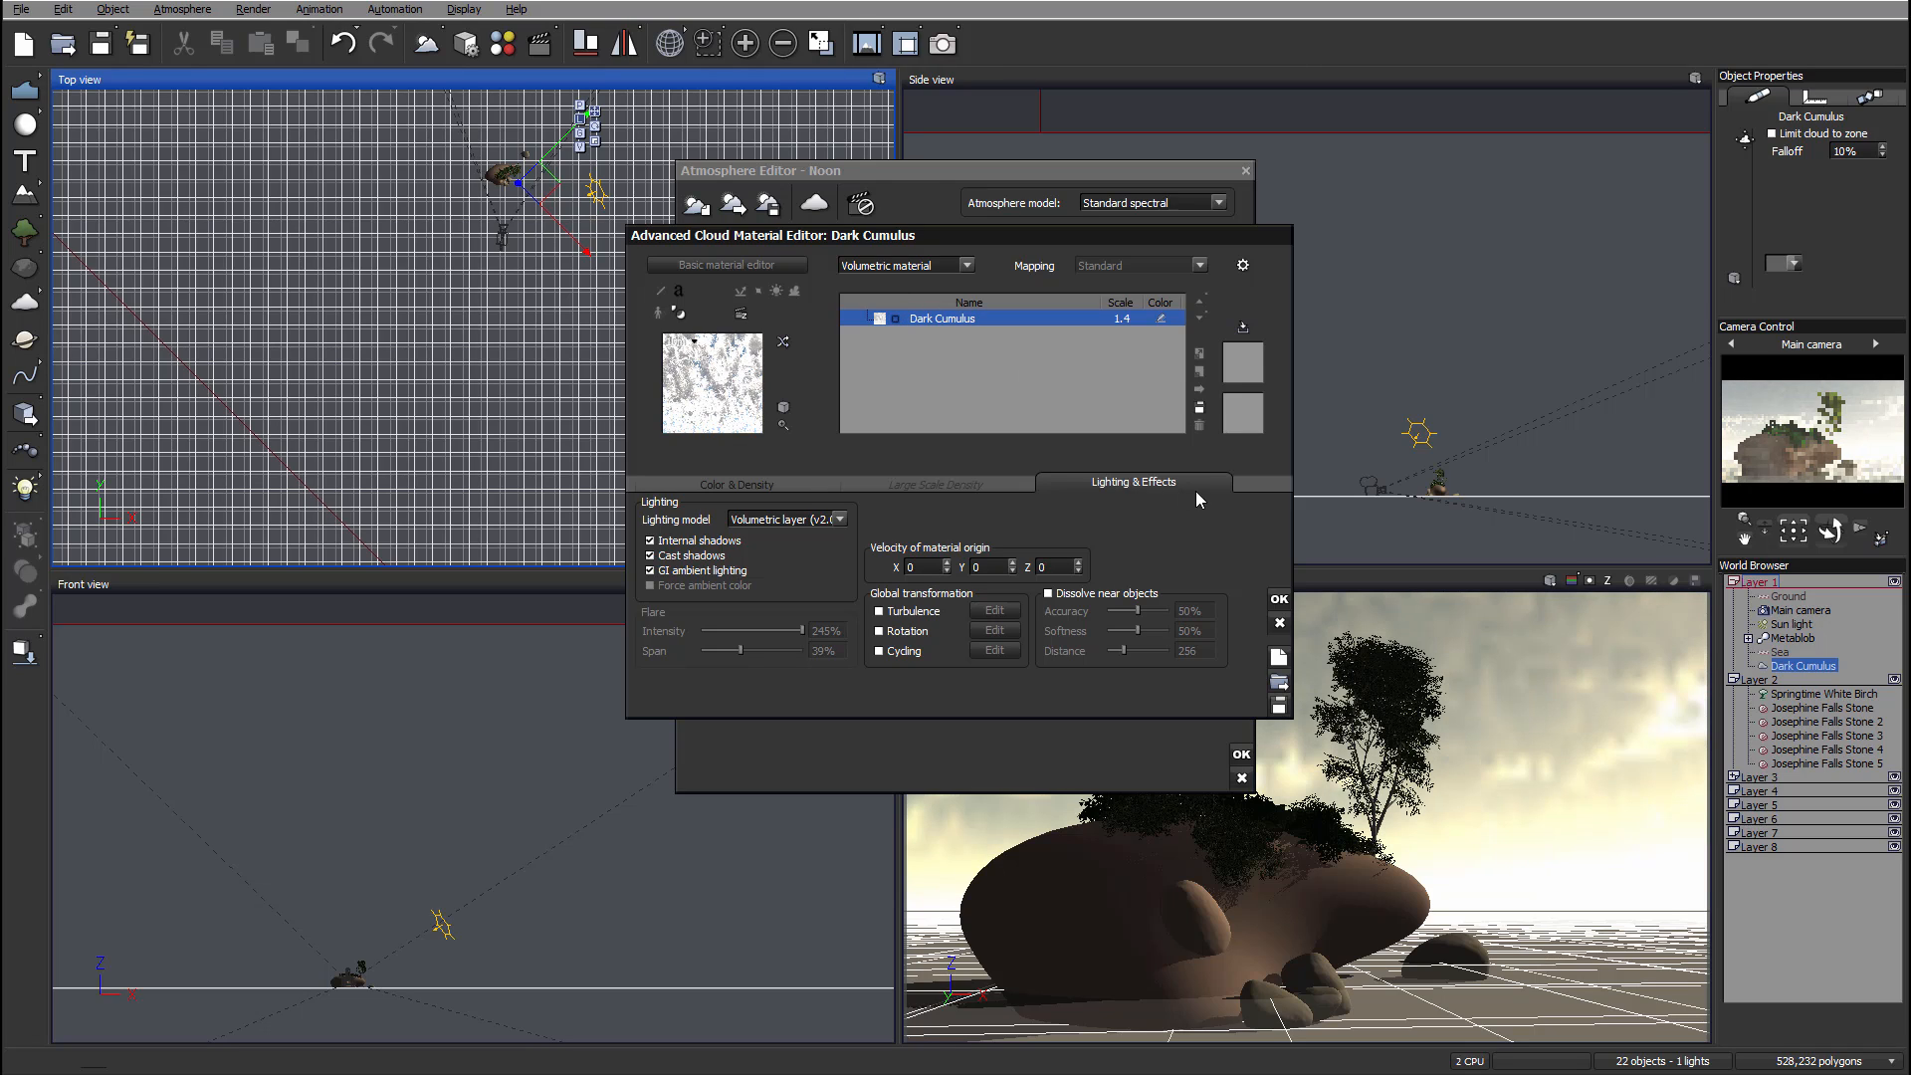
pyautogui.click(1280, 624)
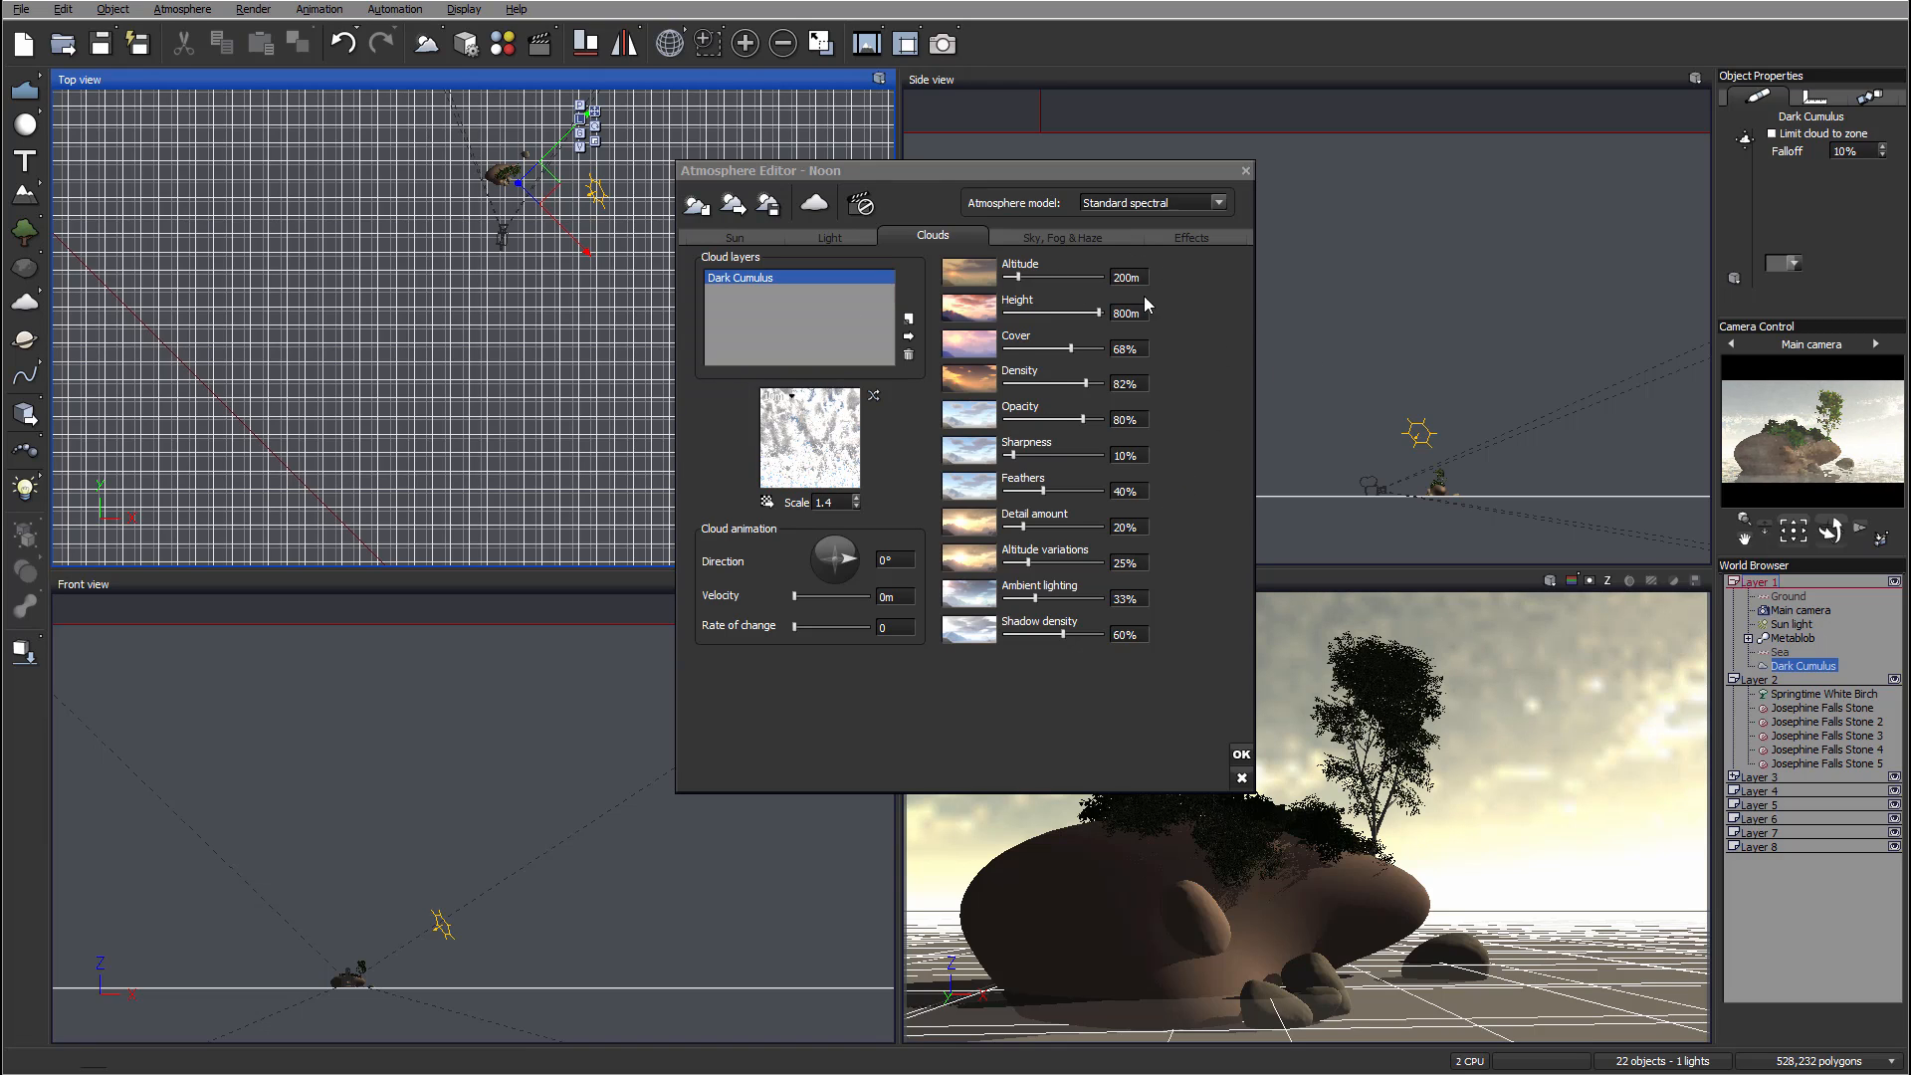
# Step: Set the cloud layer's altitude to 498 m, density to 1% and detail amount to 76%
pyautogui.click(1041, 276)
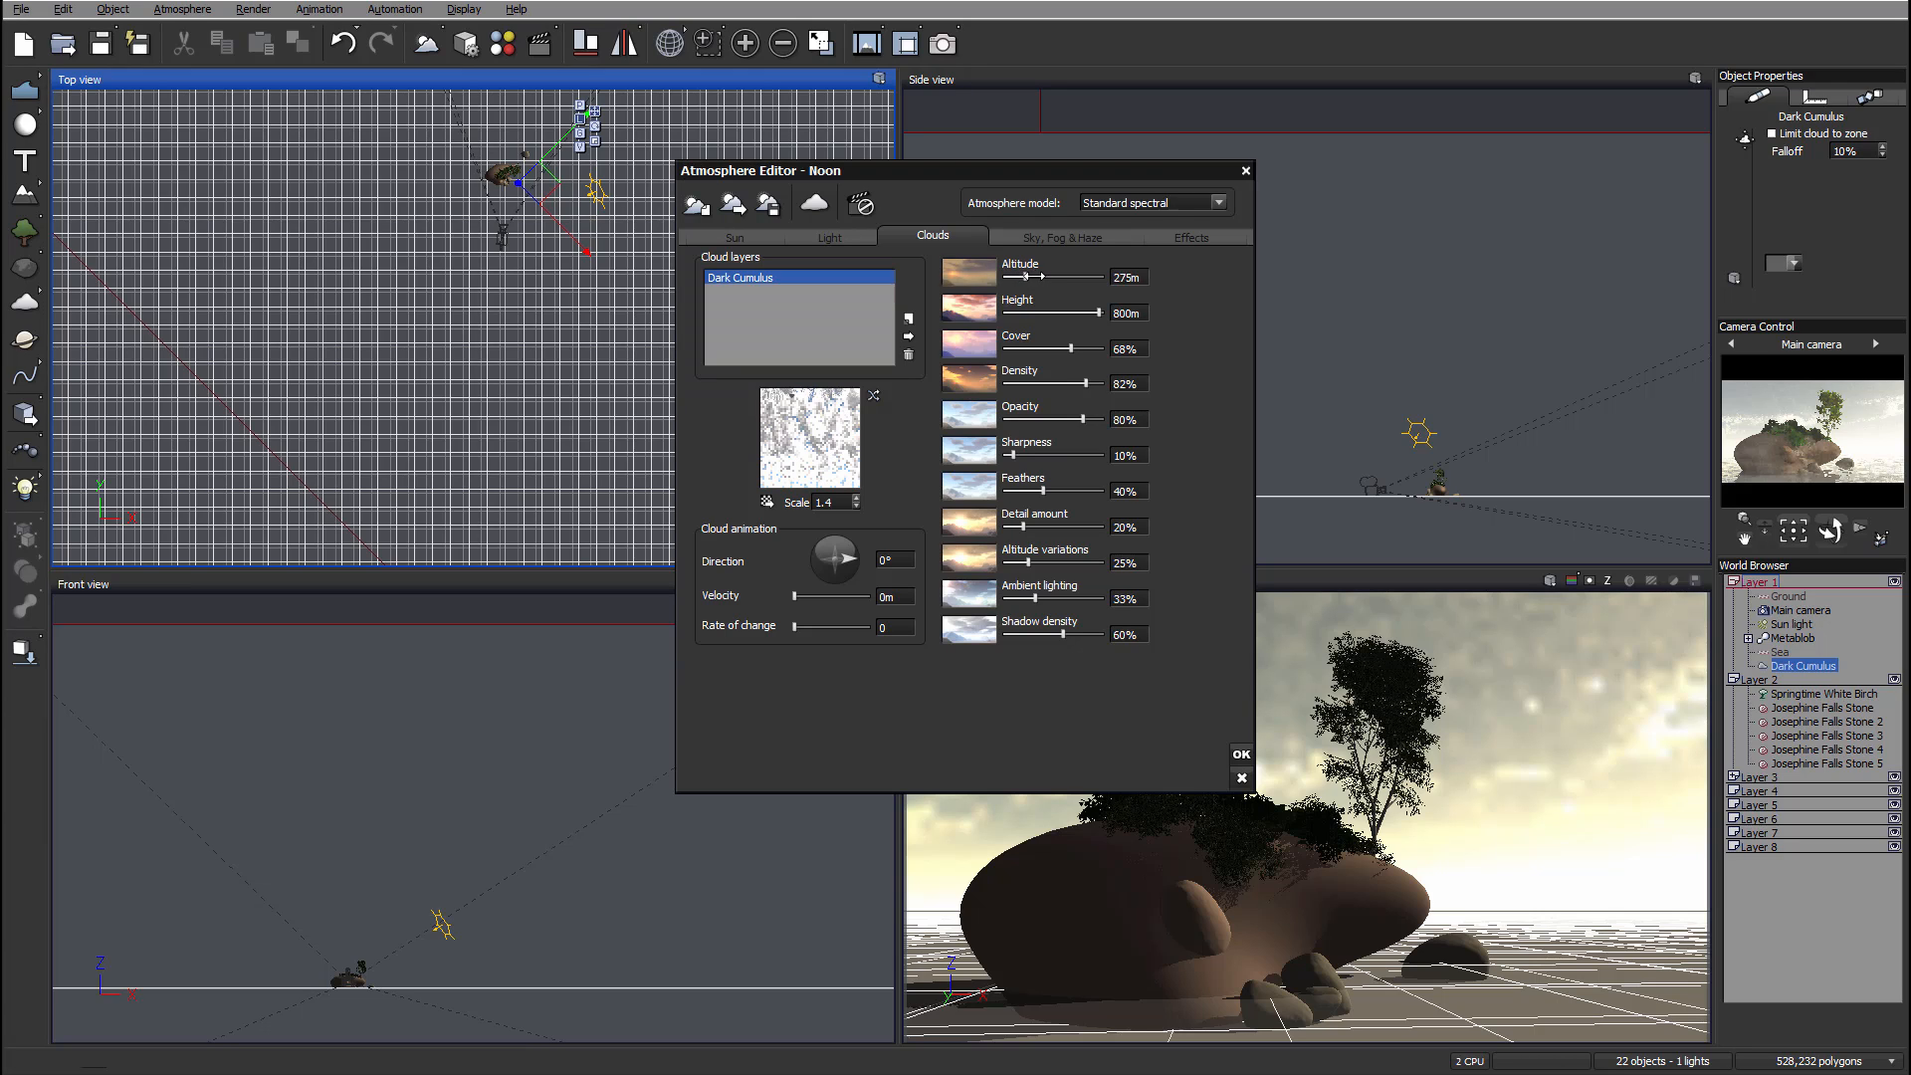
pyautogui.moveTo(1034, 277); pyautogui.dragTo(1050, 277)
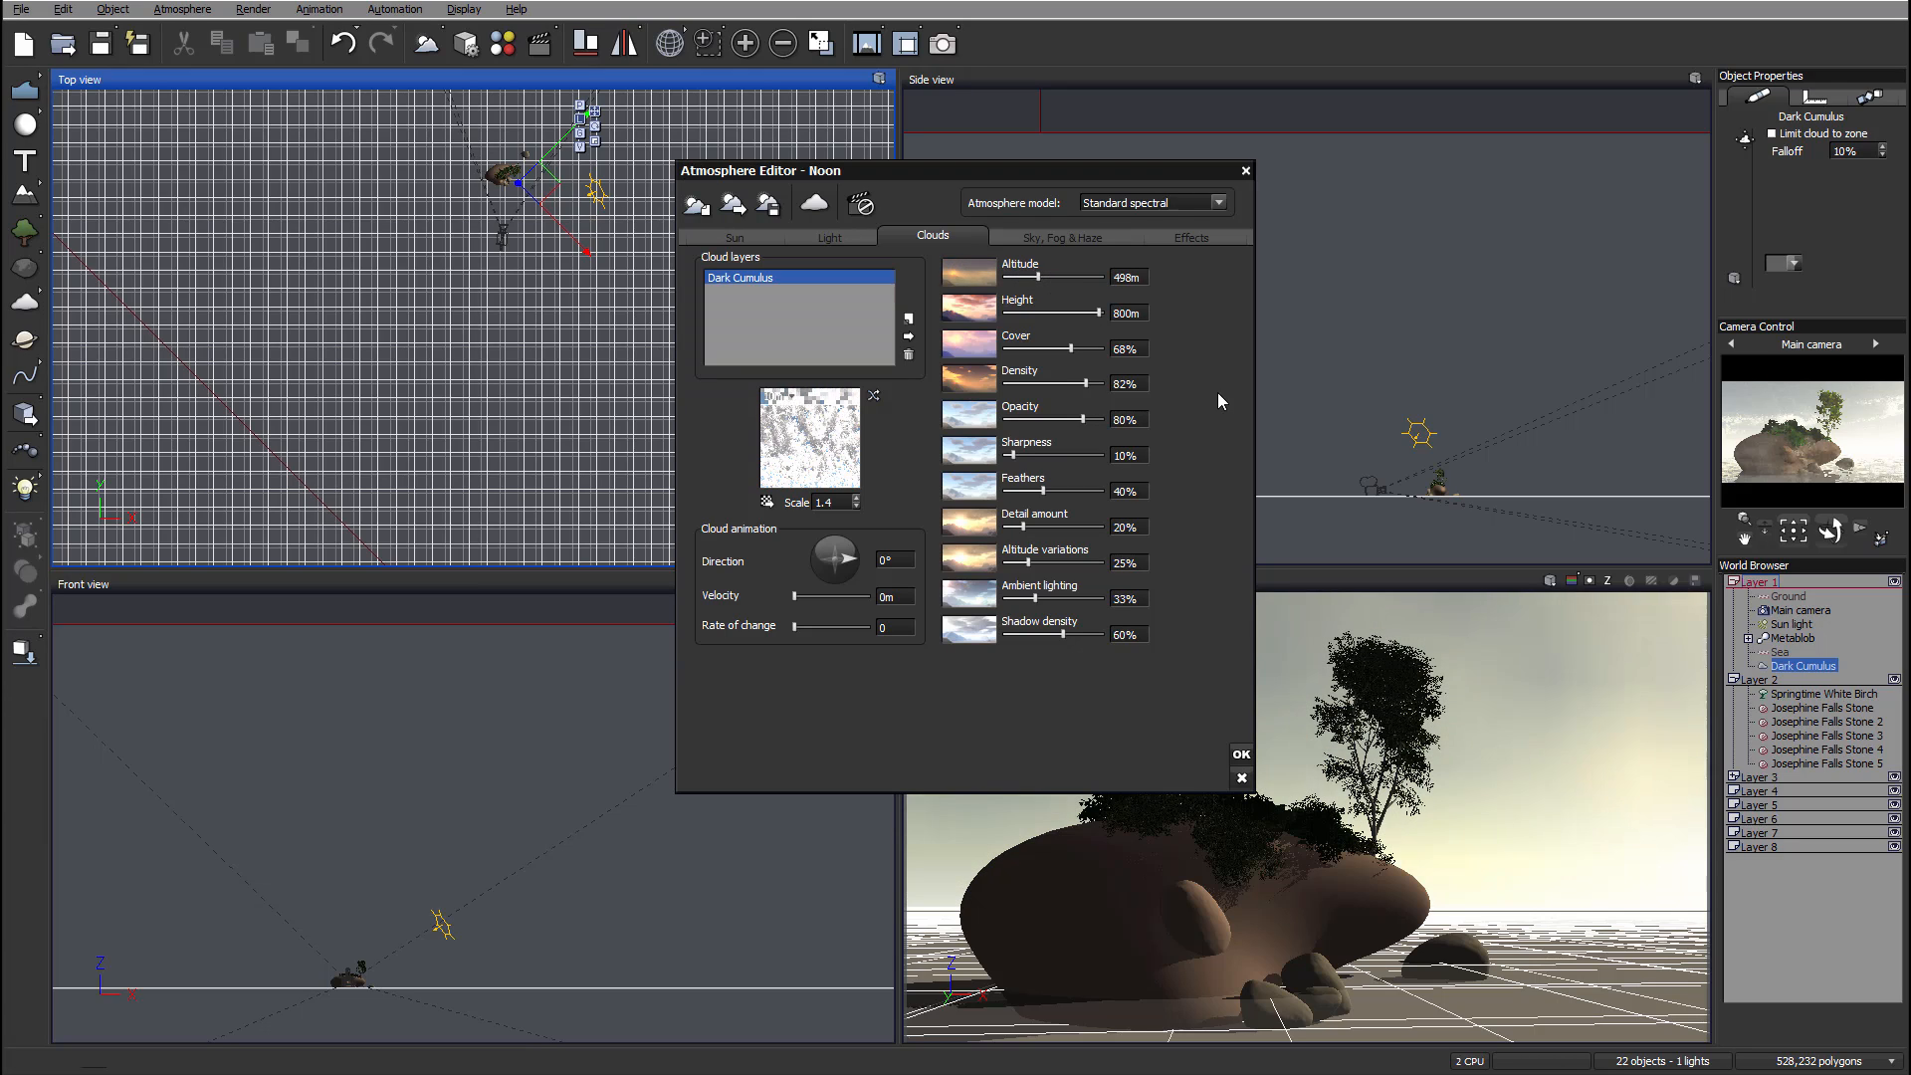
pyautogui.moveTo(1084, 383); pyautogui.dragTo(1007, 384)
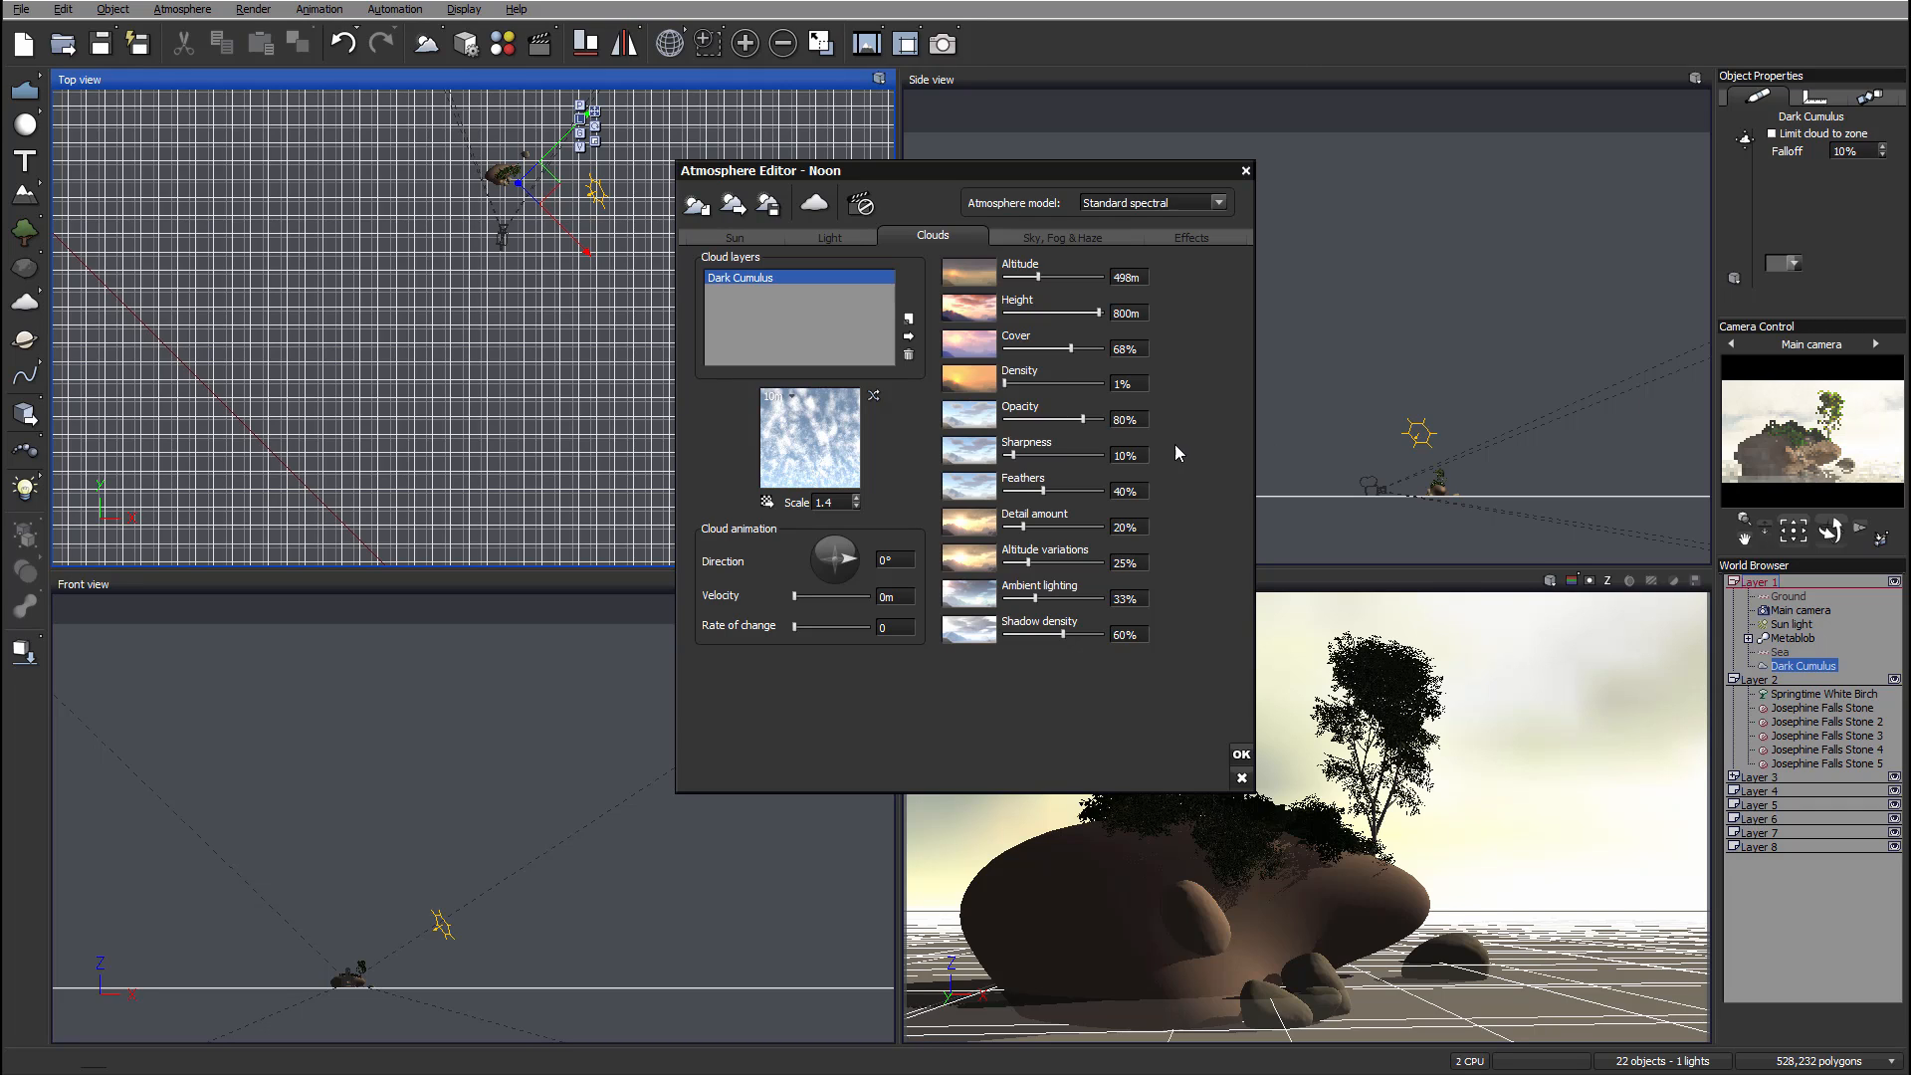
pyautogui.moveTo(1041, 530); pyautogui.dragTo(1046, 525)
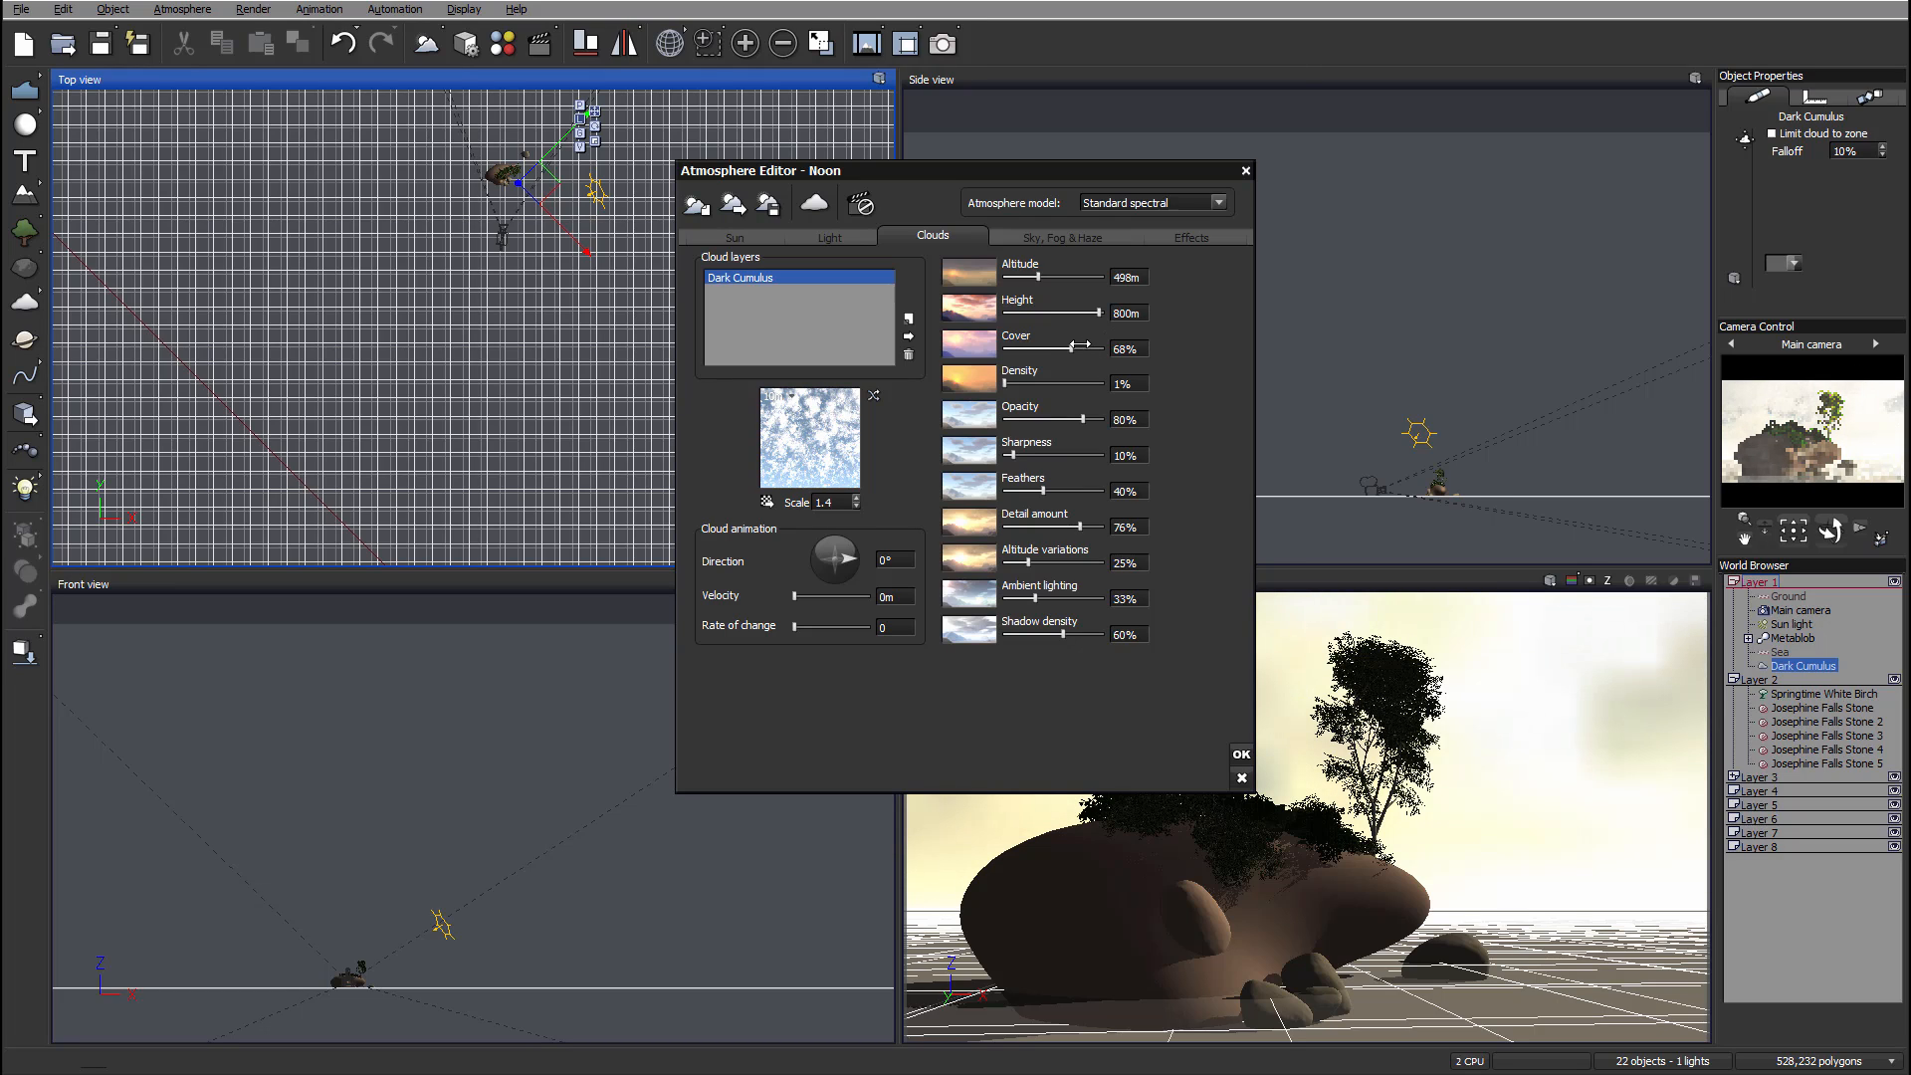
# Step: Set the cloud cover to 34% and altitude variations to 100%
pyautogui.moveTo(1071, 346); pyautogui.dragTo(1047, 348)
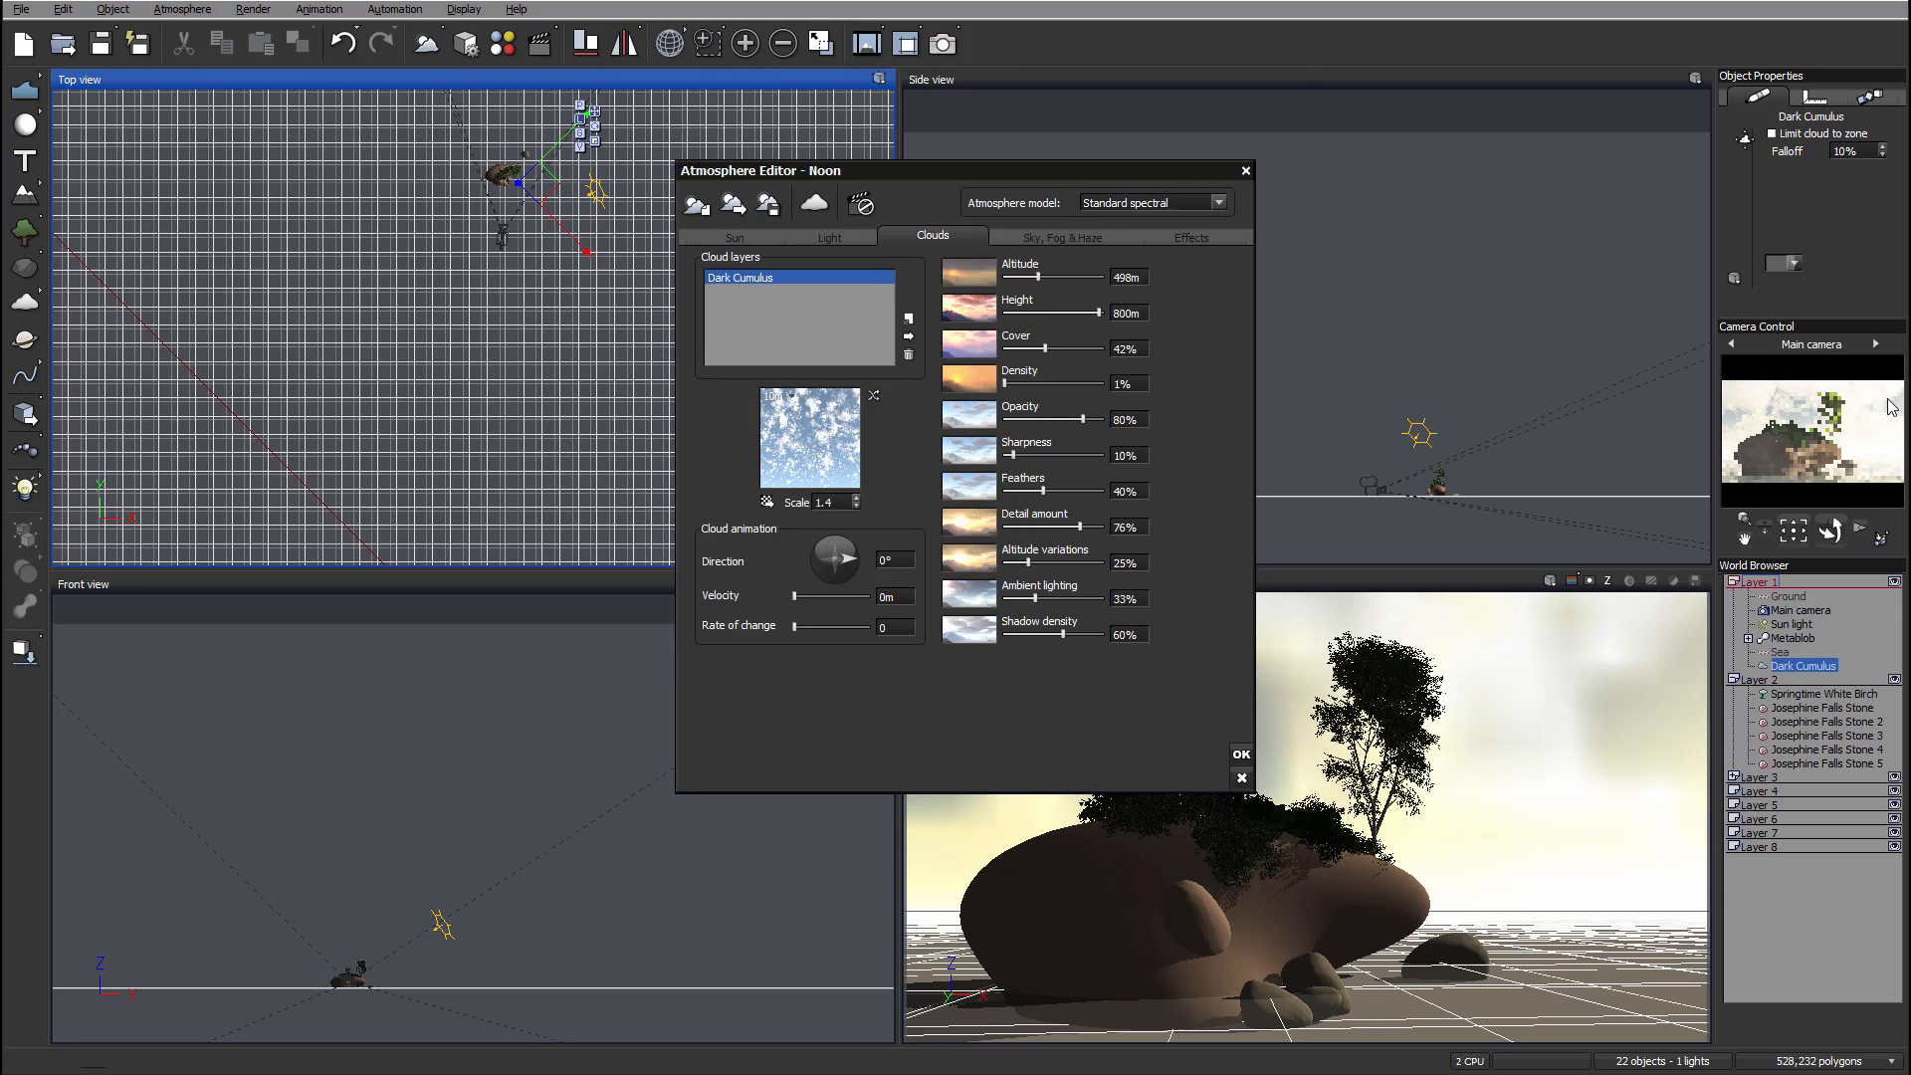
pyautogui.moveTo(1065, 347); pyautogui.dragTo(1061, 347)
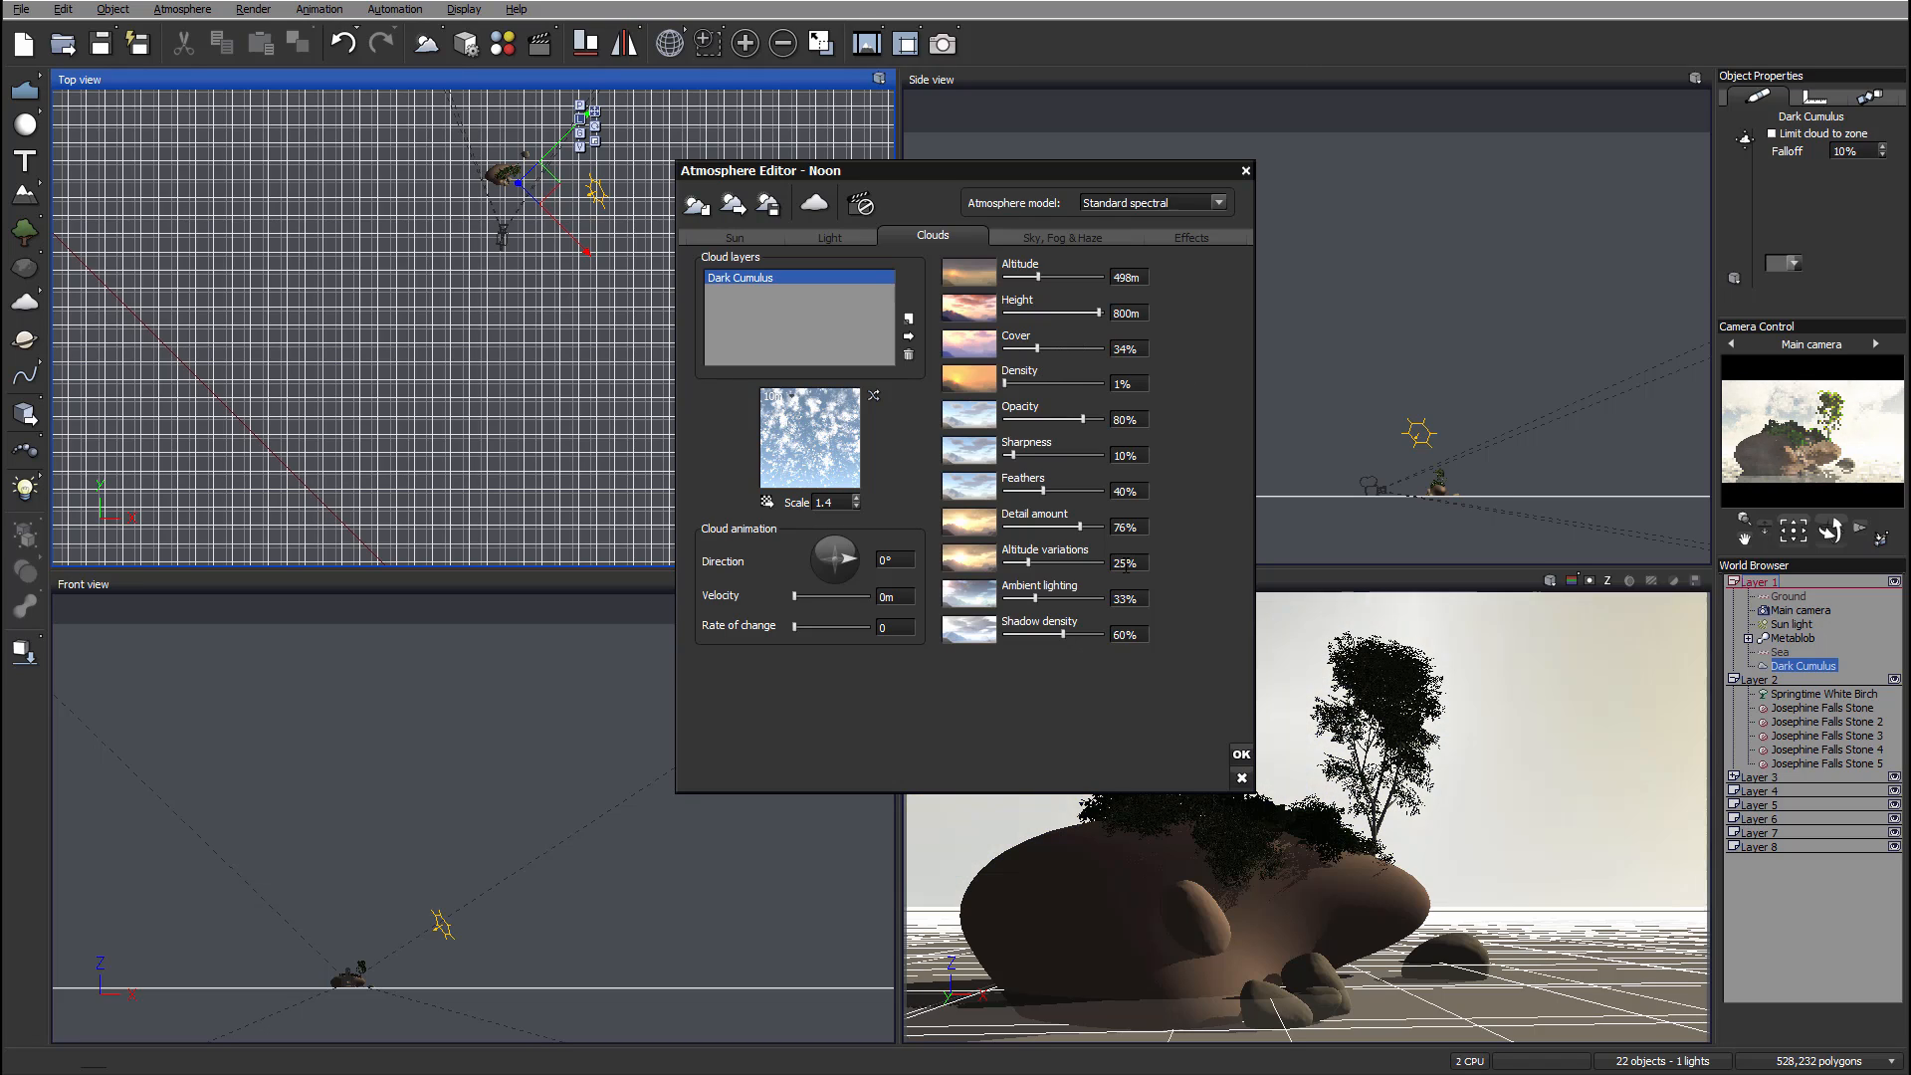
pyautogui.moveTo(1028, 563); pyautogui.dragTo(1135, 566)
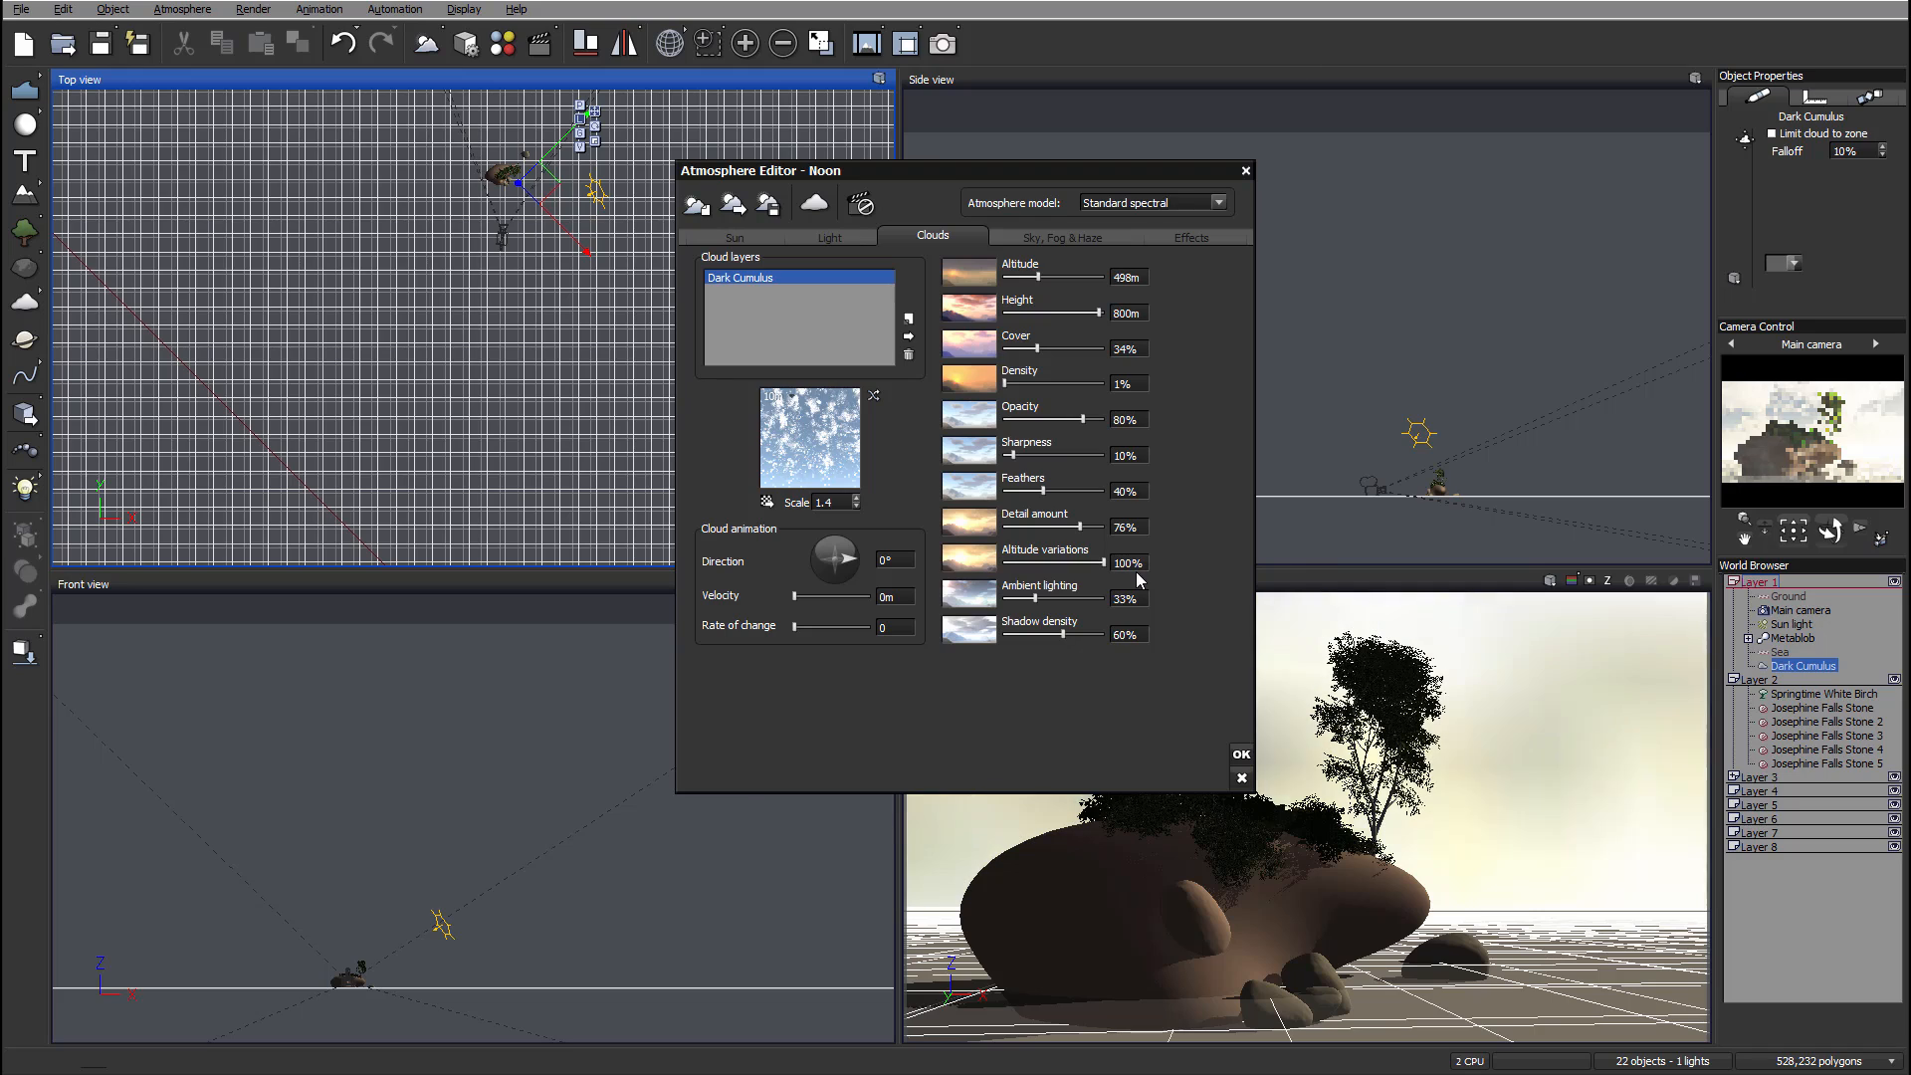
# Step: Set the cloud ambient lighting to 10% and shadow density to 64%
pyautogui.moveTo(1035, 598)
pyautogui.mouseDown()
pyautogui.moveTo(1105, 598)
pyautogui.moveTo(1035, 598)
pyautogui.mouseUp()
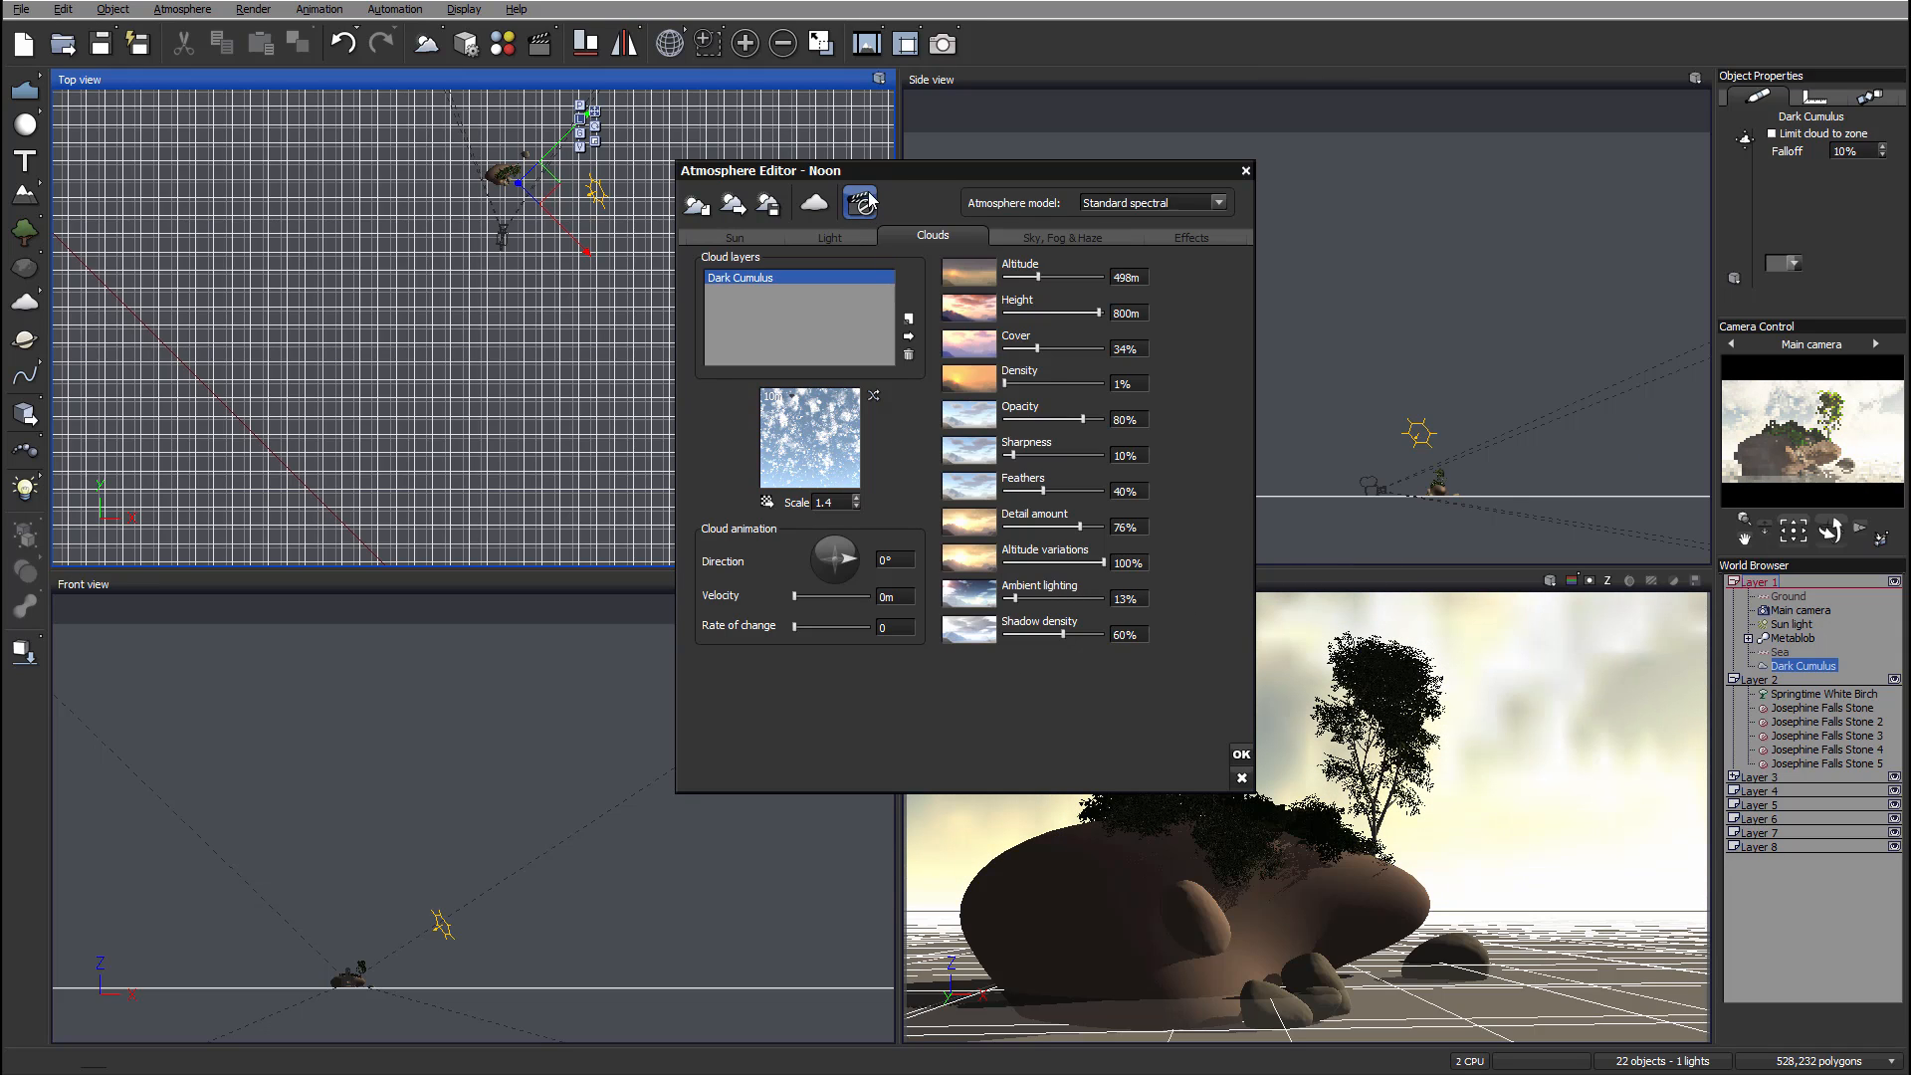
pyautogui.click(829, 237)
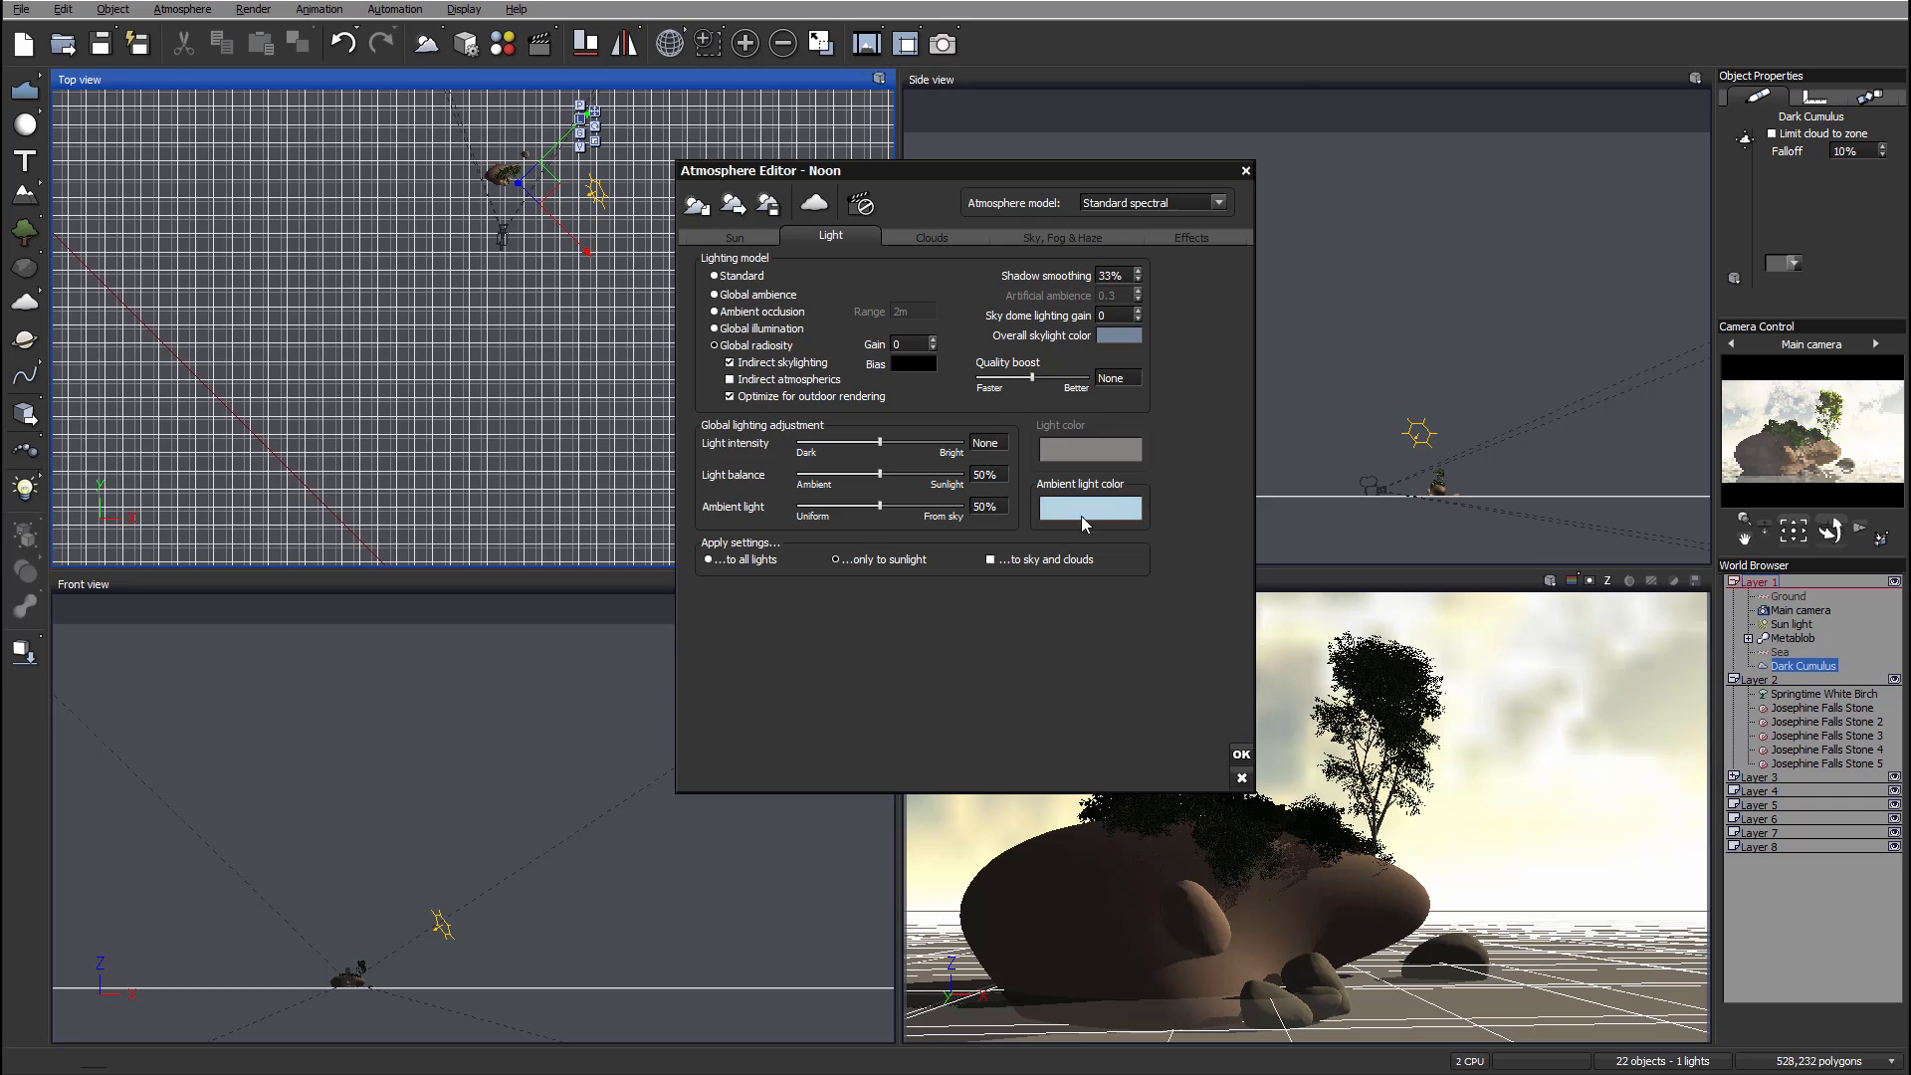
pyautogui.click(946, 237)
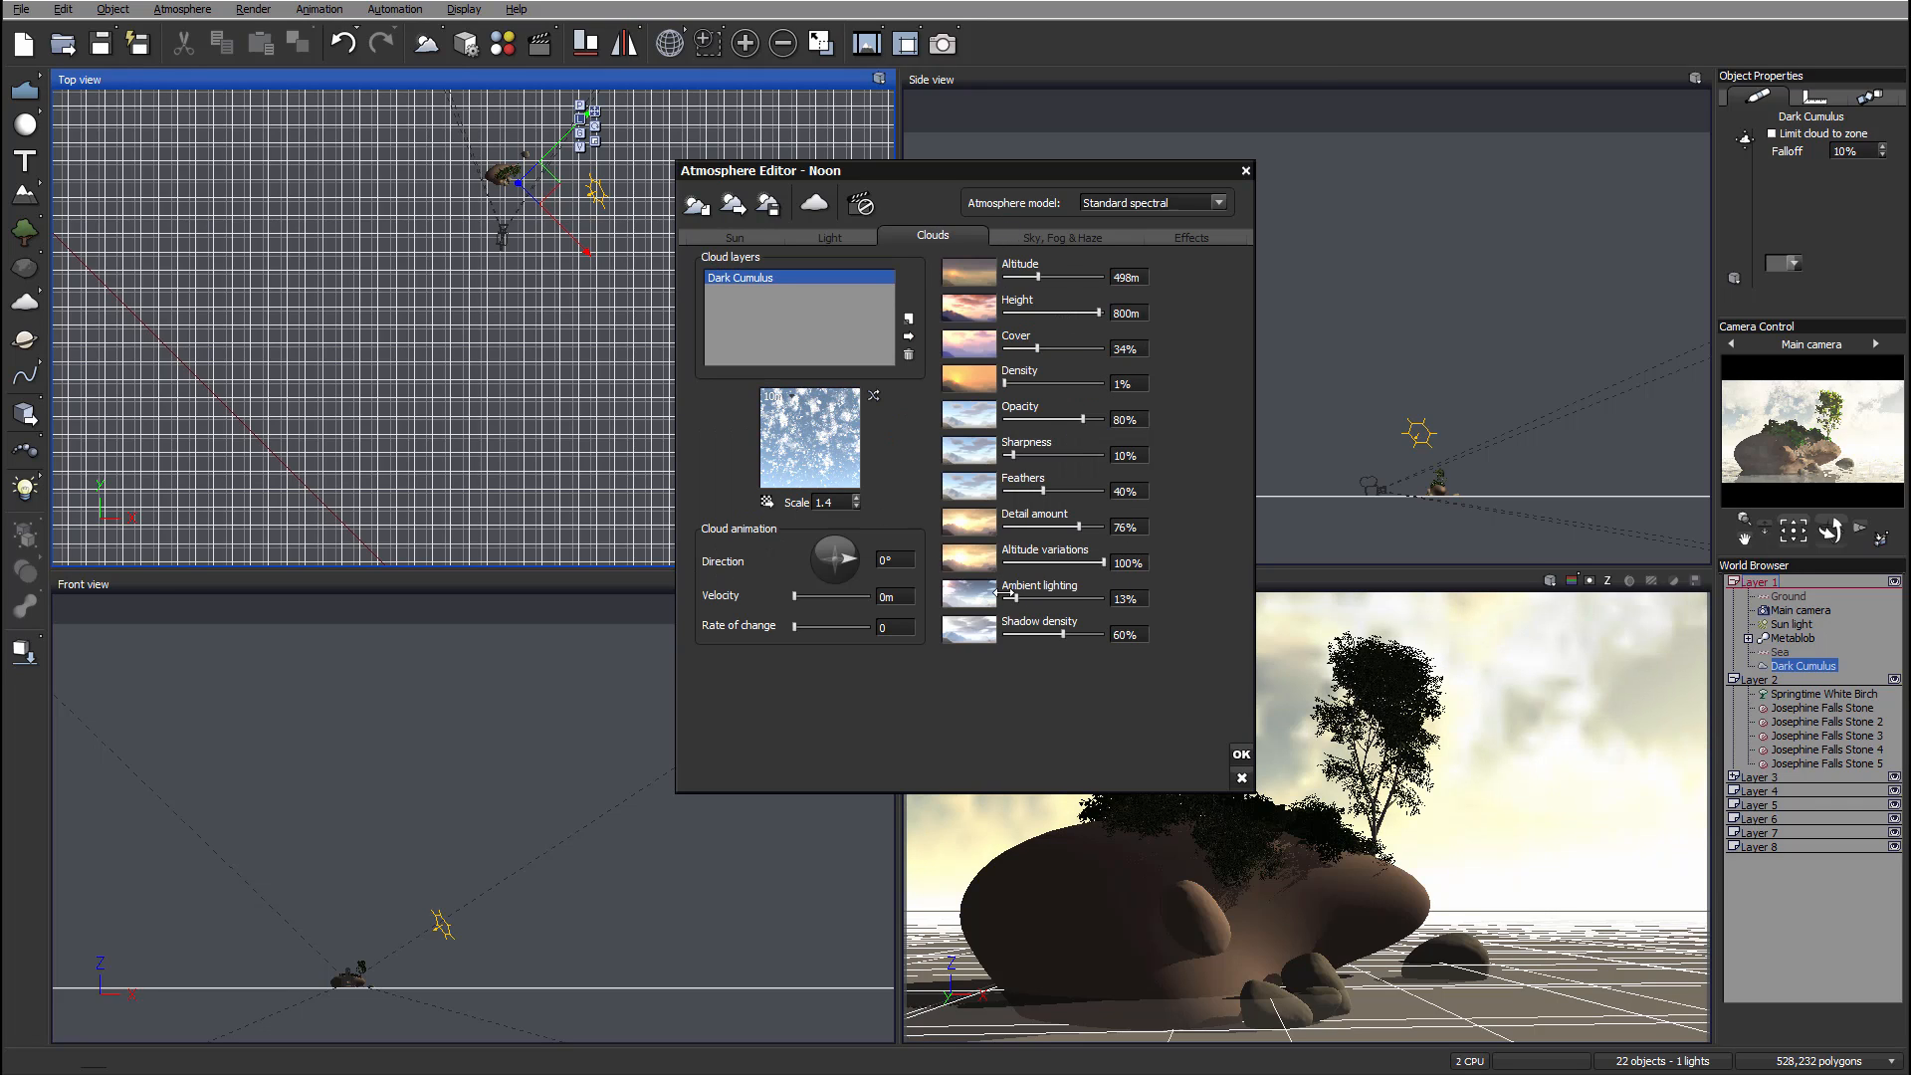
pyautogui.moveTo(1016, 598); pyautogui.dragTo(1084, 594)
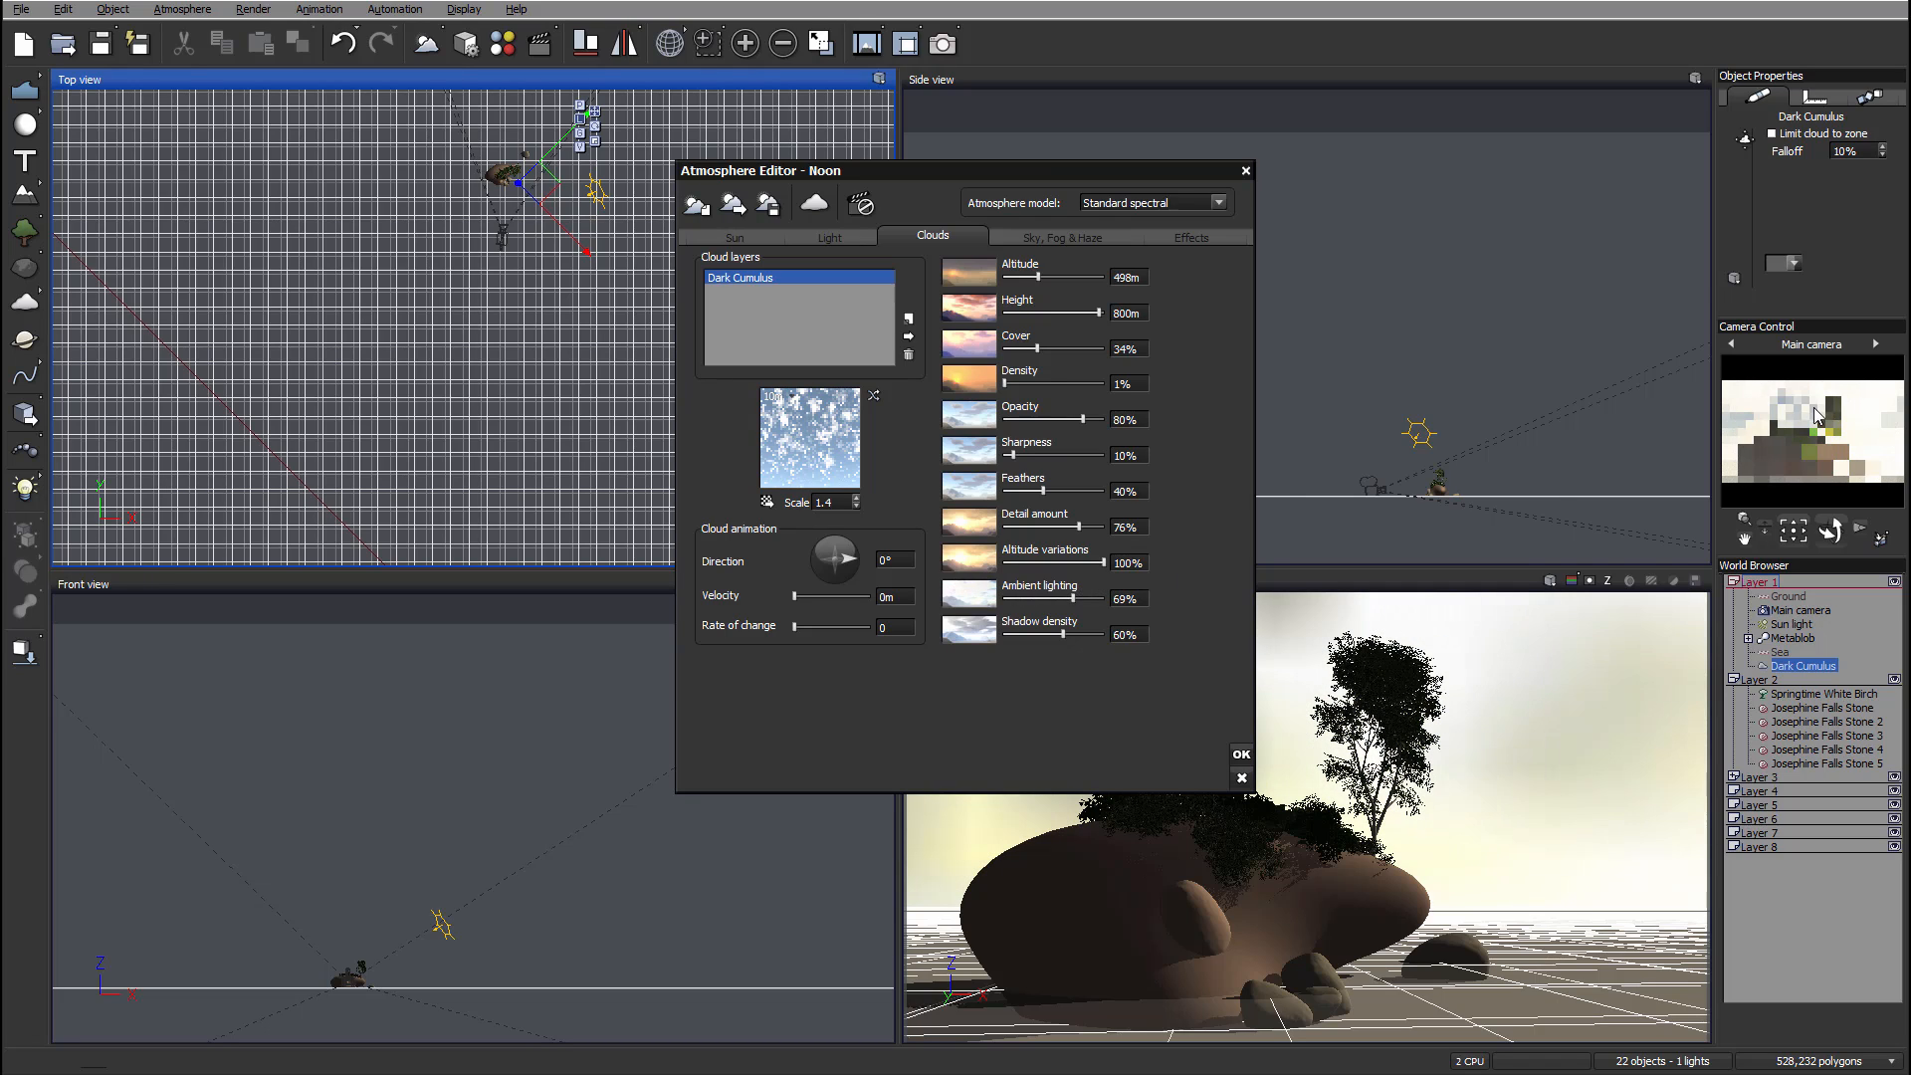
pyautogui.click(1013, 597)
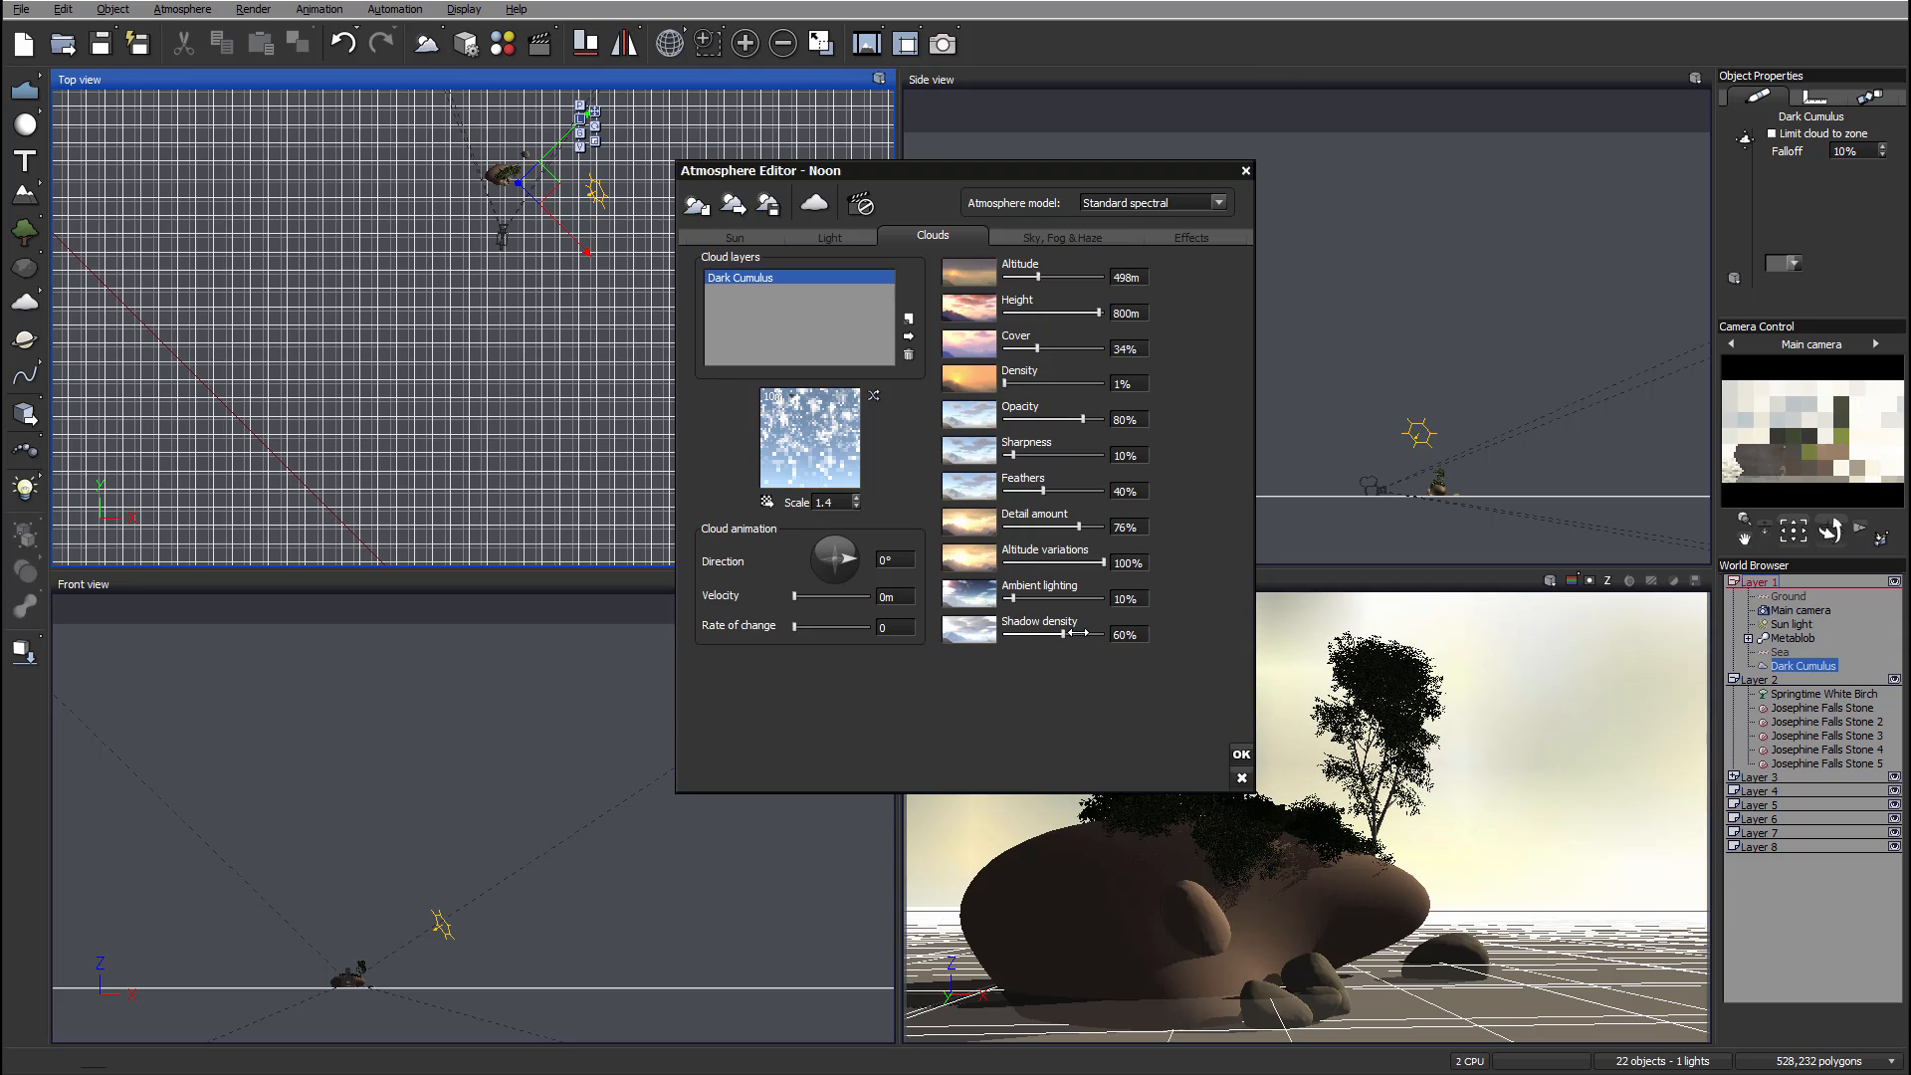
pyautogui.moveTo(1063, 634); pyautogui.dragTo(1067, 634)
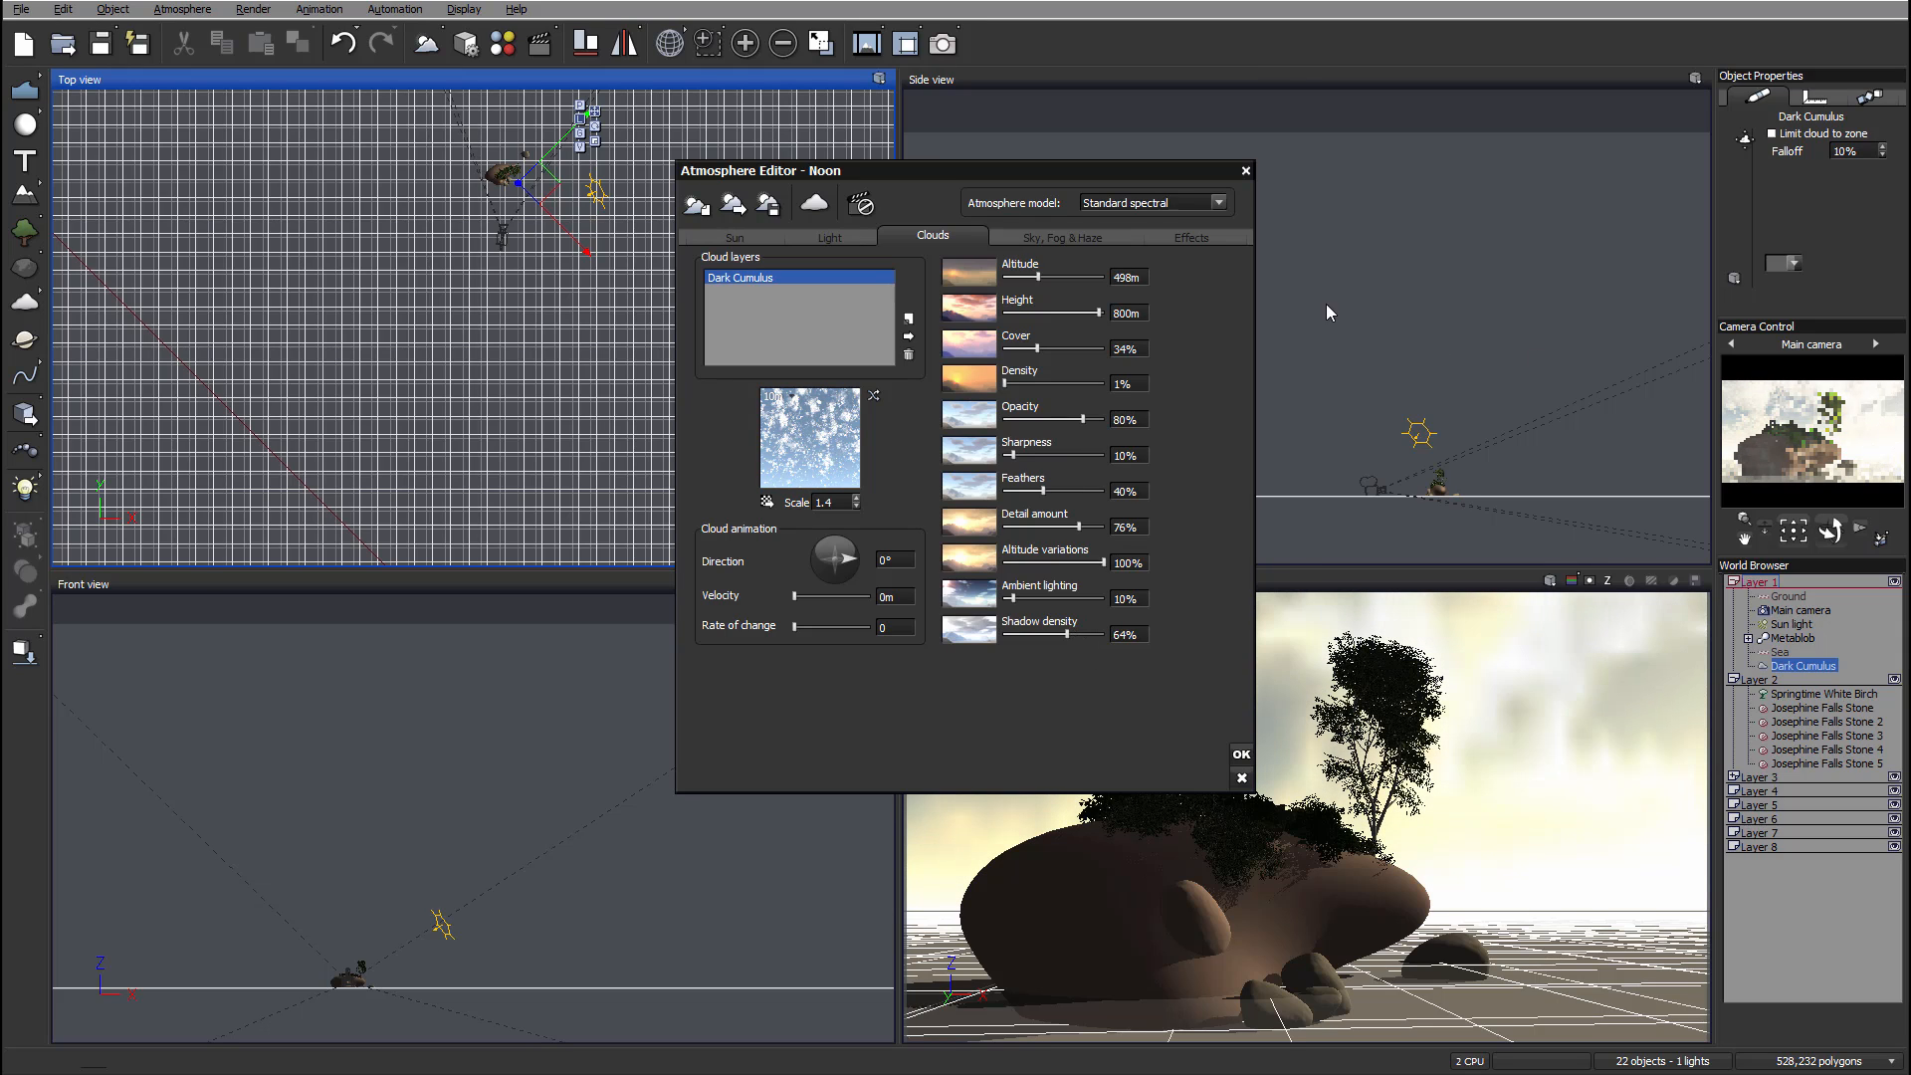
pyautogui.click(833, 237)
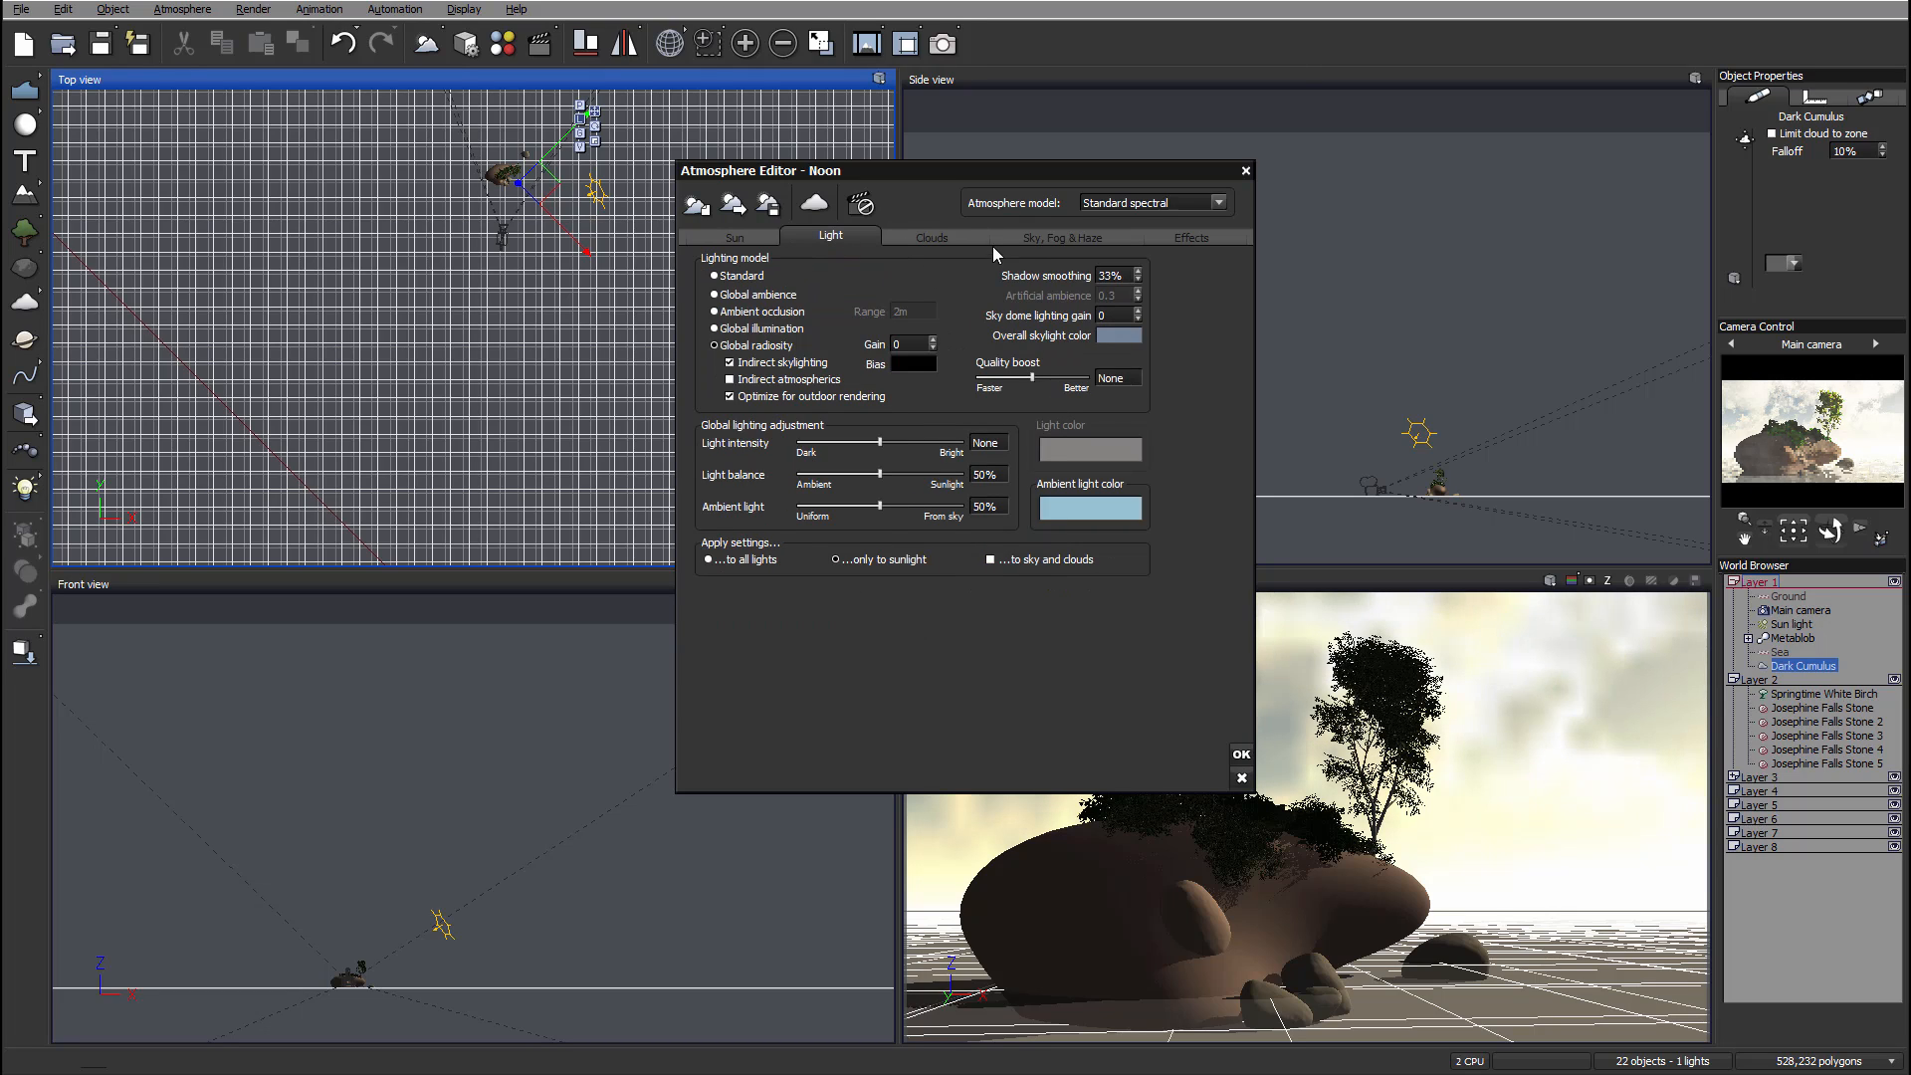
# Step: Set the fog ground density to 28%, glow intensity to 16% and scattering anisotropy to 0.88
pyautogui.click(1035, 238)
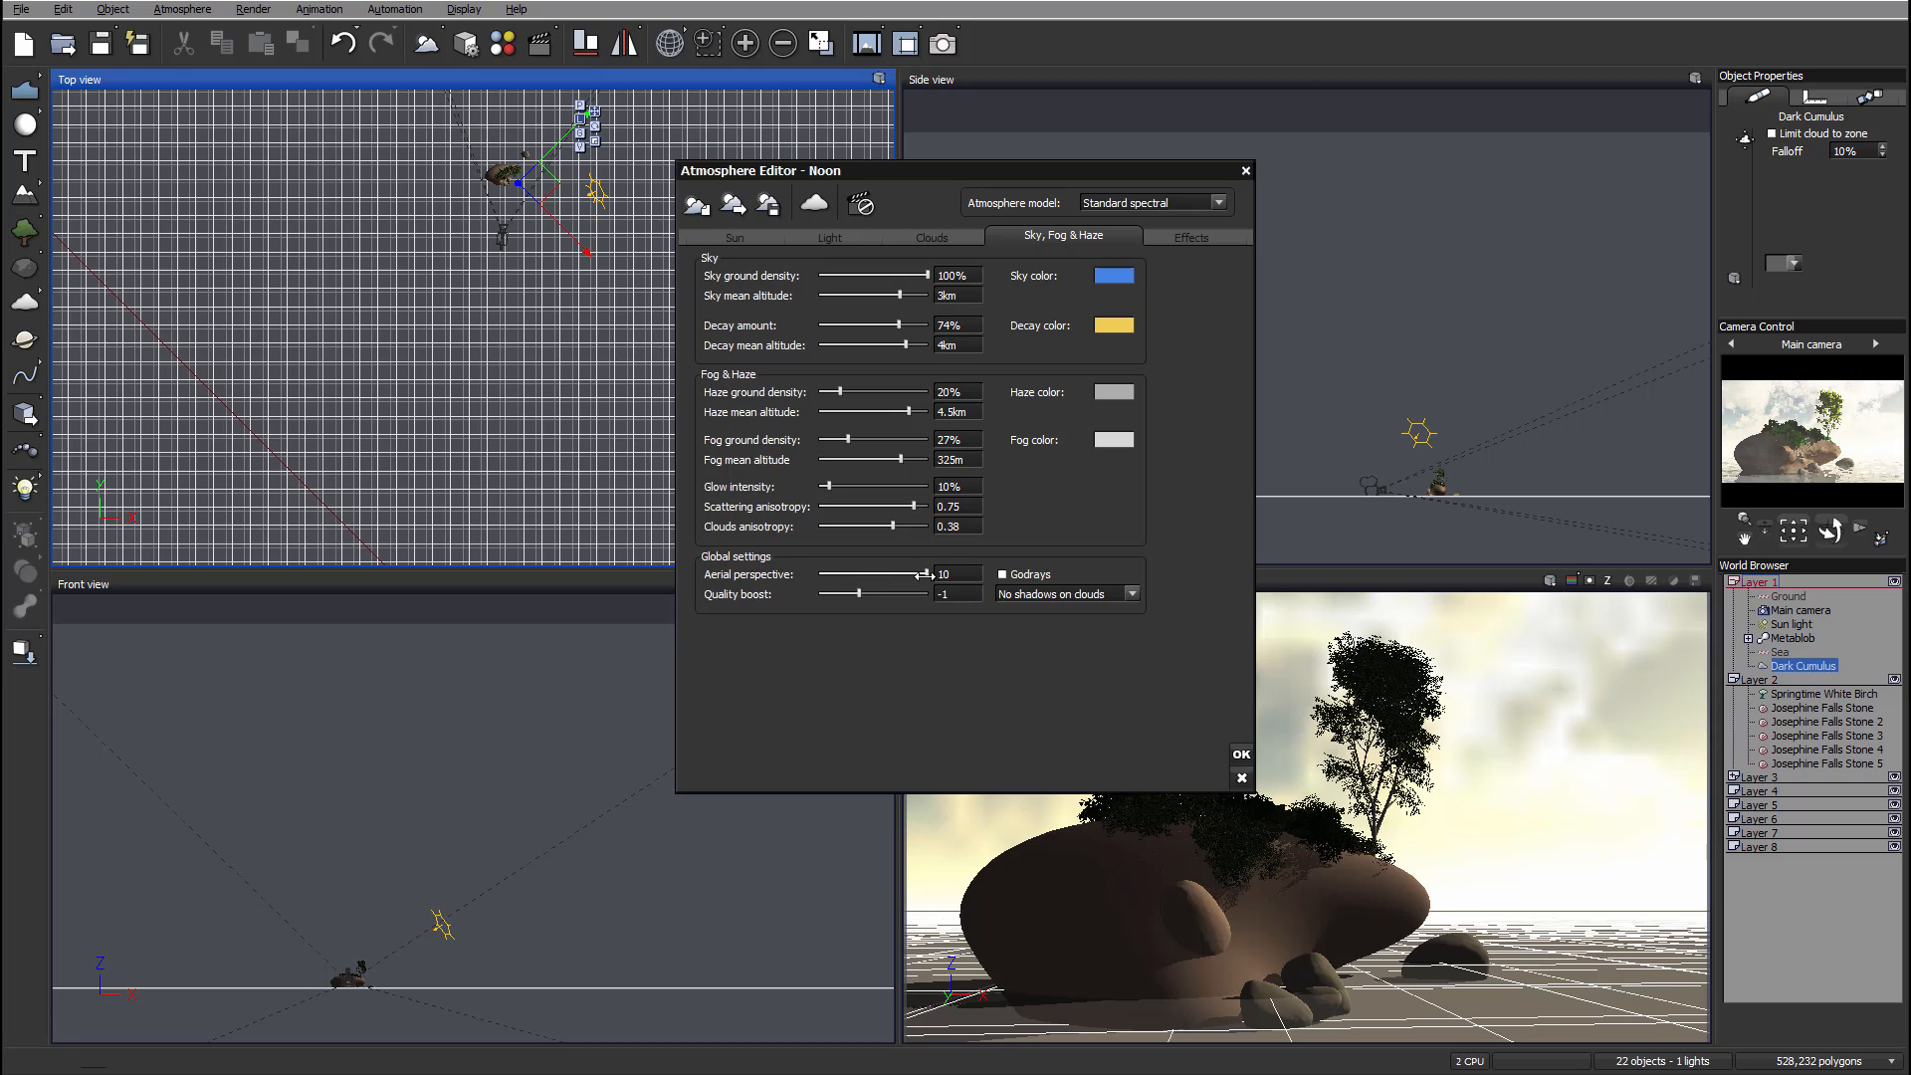
pyautogui.moveTo(891, 442); pyautogui.dragTo(879, 441)
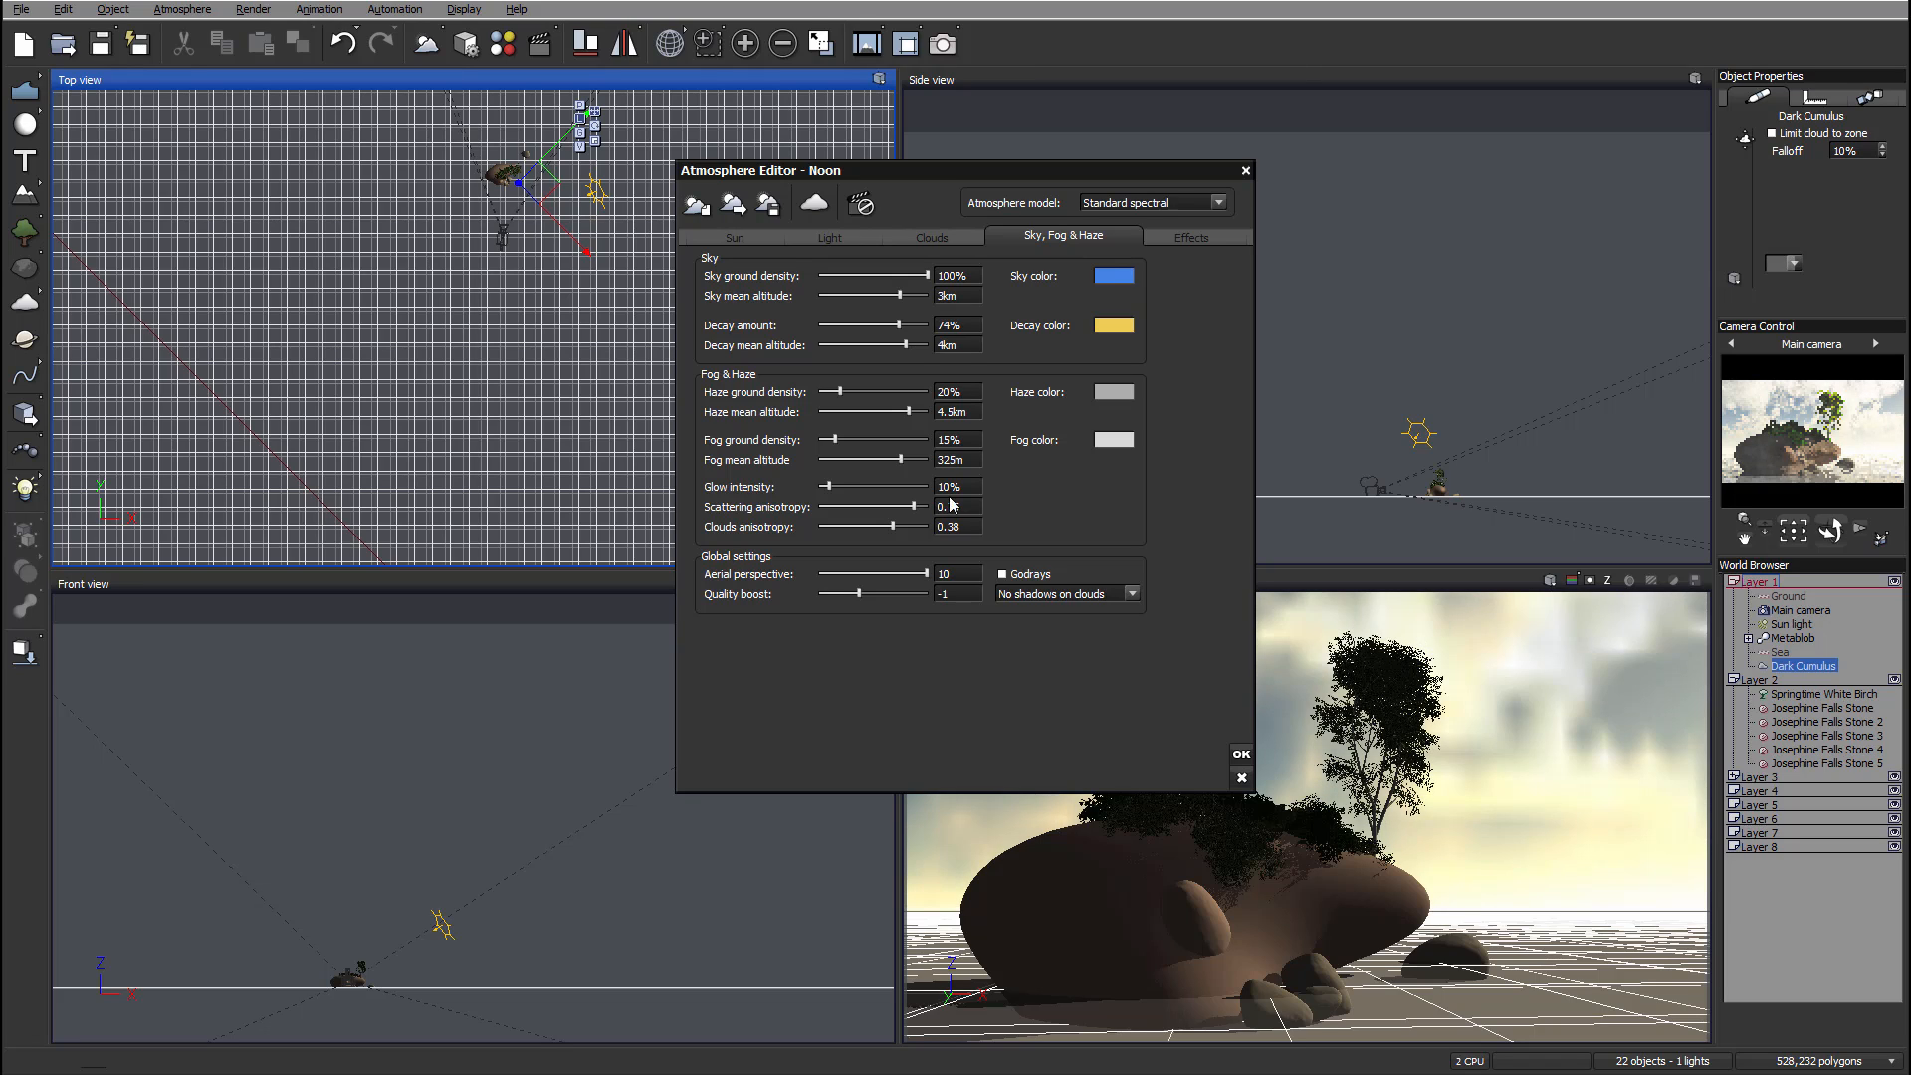
pyautogui.moveTo(856, 435); pyautogui.dragTo(870, 436)
pyautogui.moveTo(927, 509); pyautogui.dragTo(908, 510)
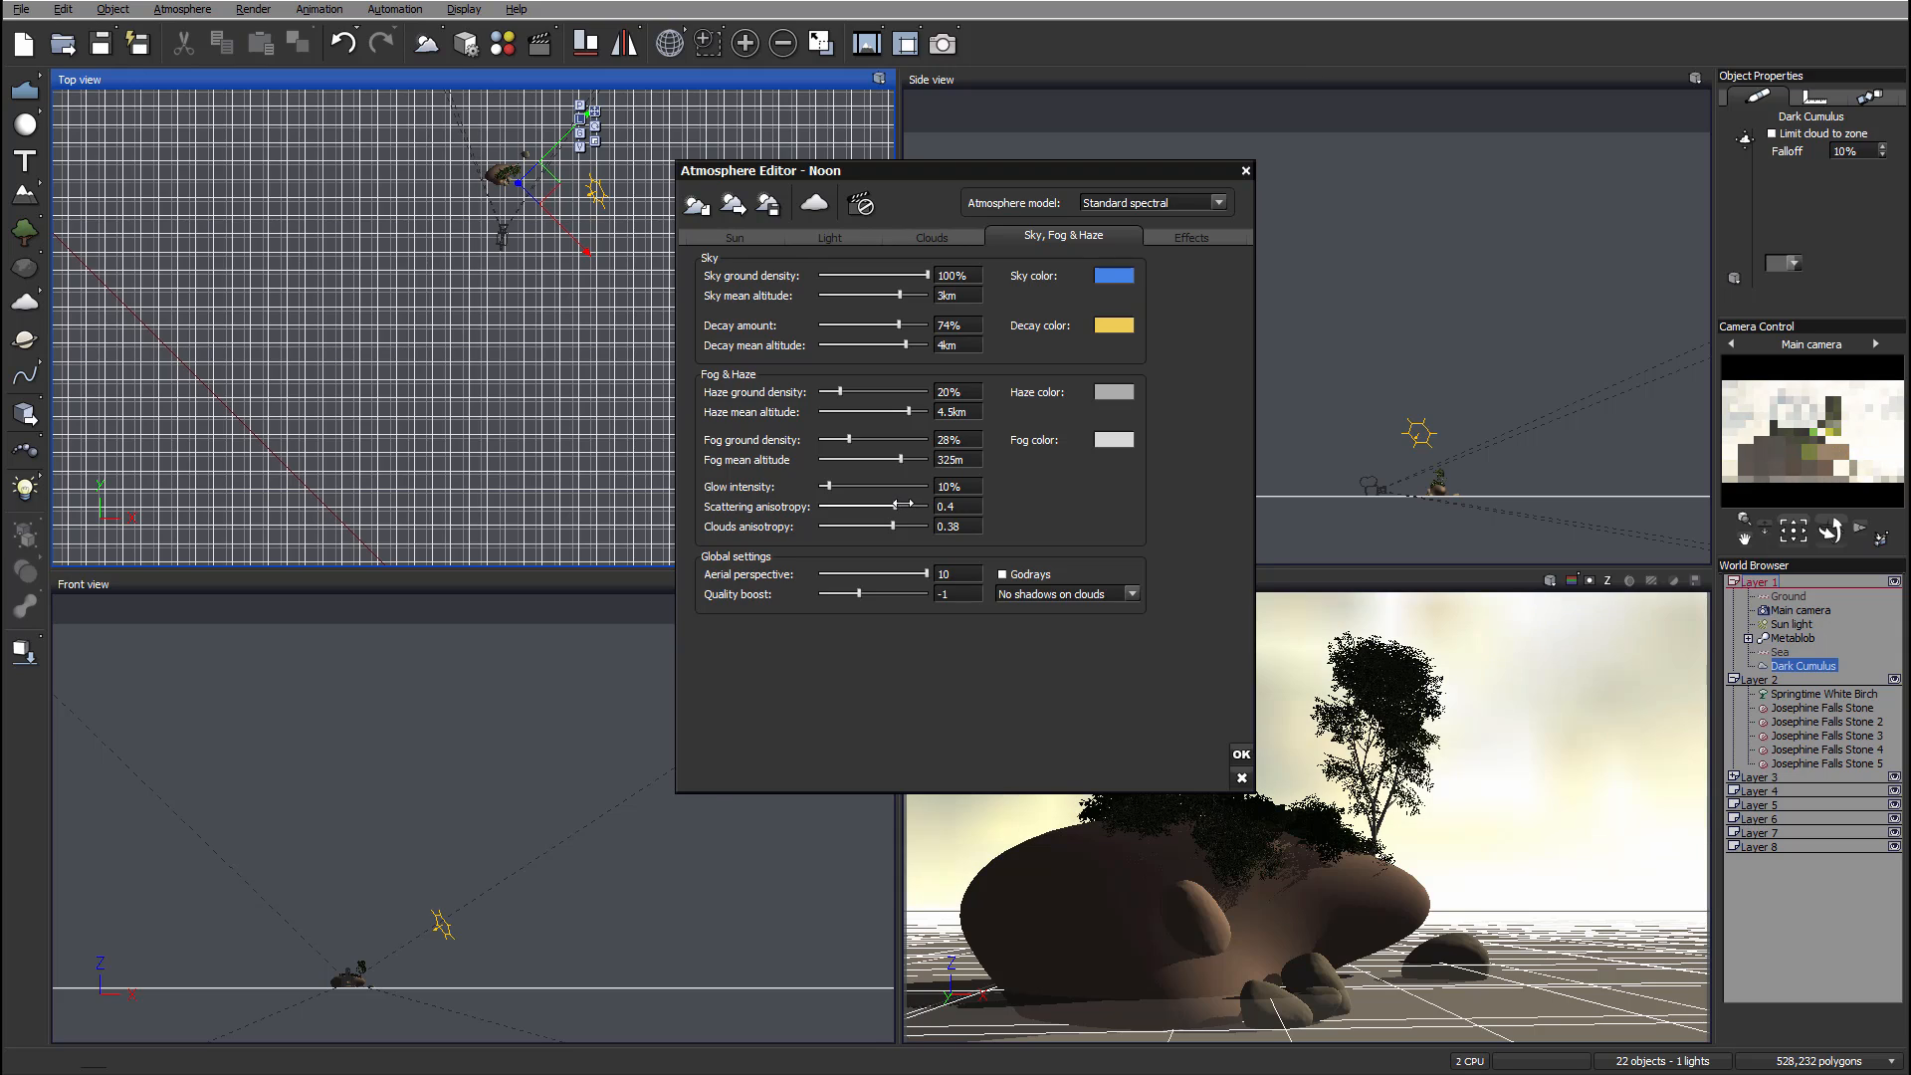
pyautogui.moveTo(908, 509); pyautogui.dragTo(835, 485)
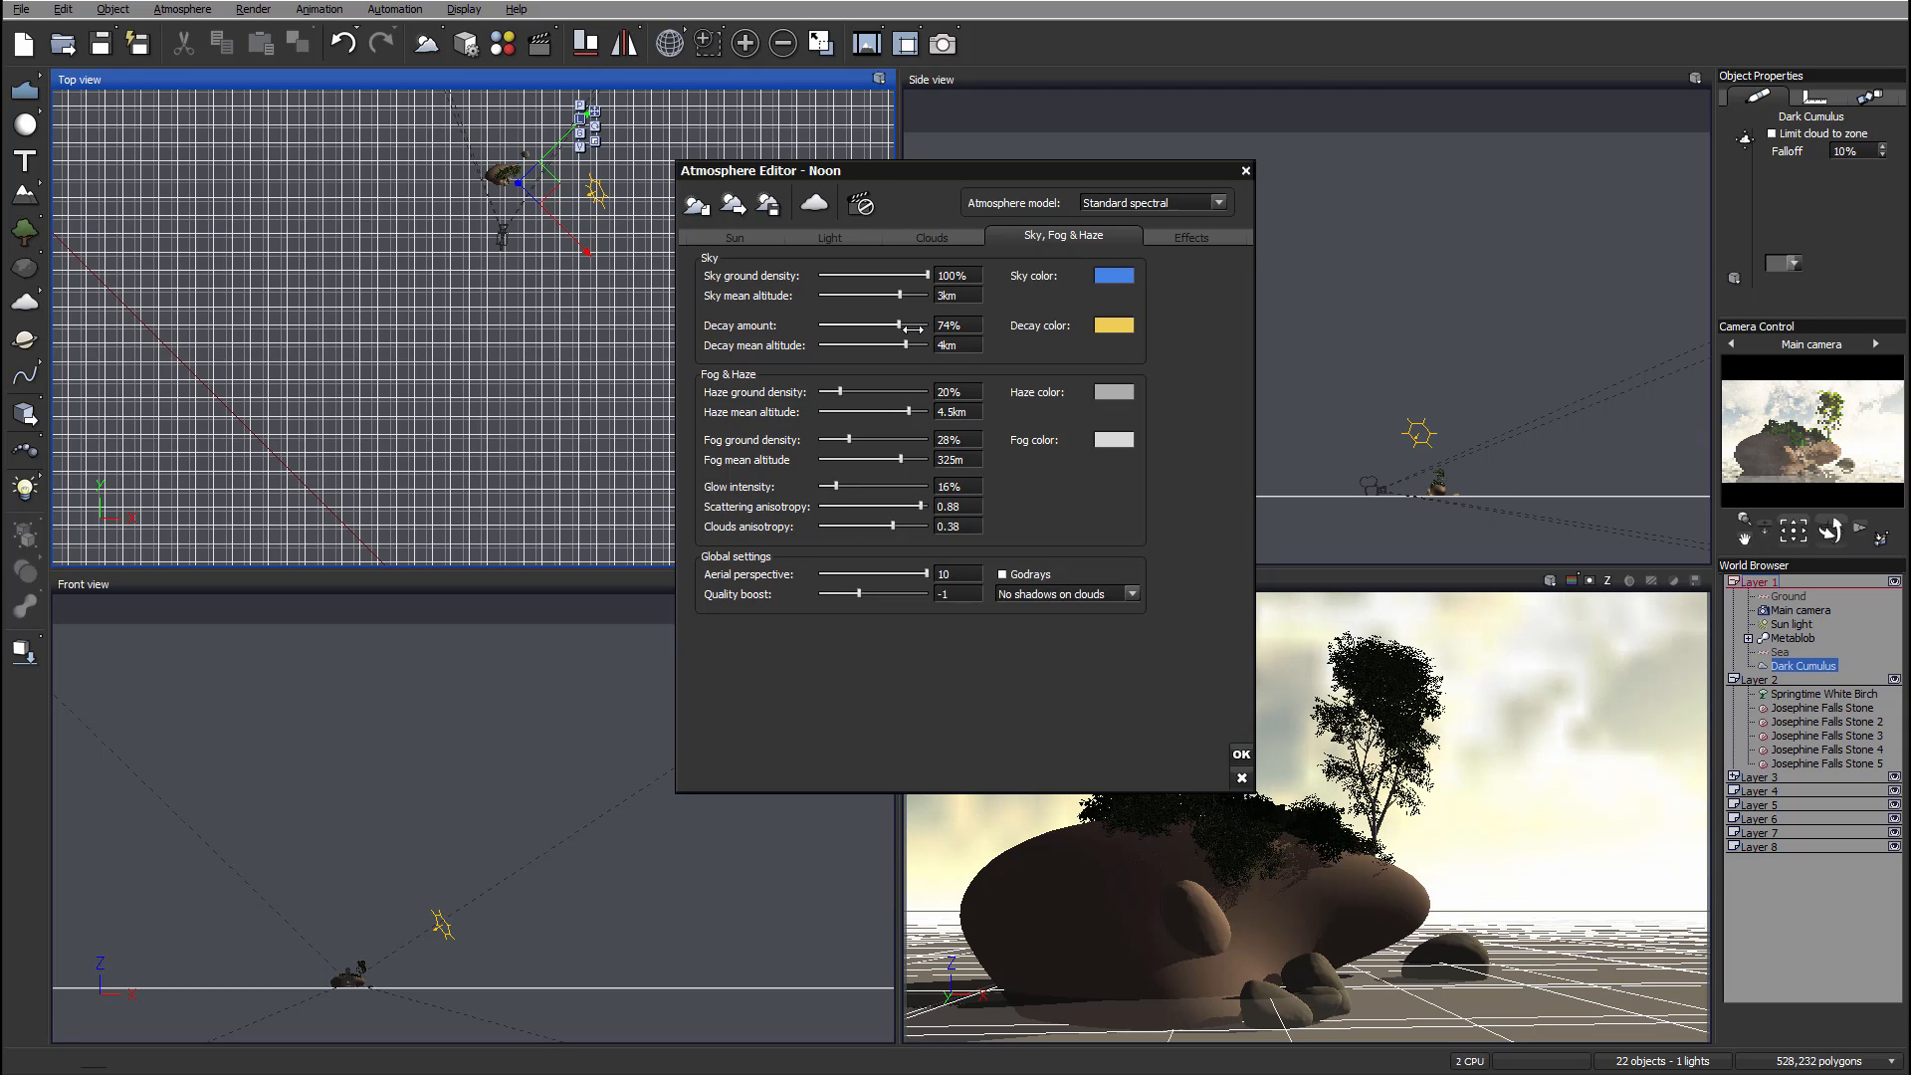
# Step: Set the sky decay amount to 87% and the quality boost to 0, and close the atmosphere editor
pyautogui.moveTo(898, 325); pyautogui.dragTo(928, 326)
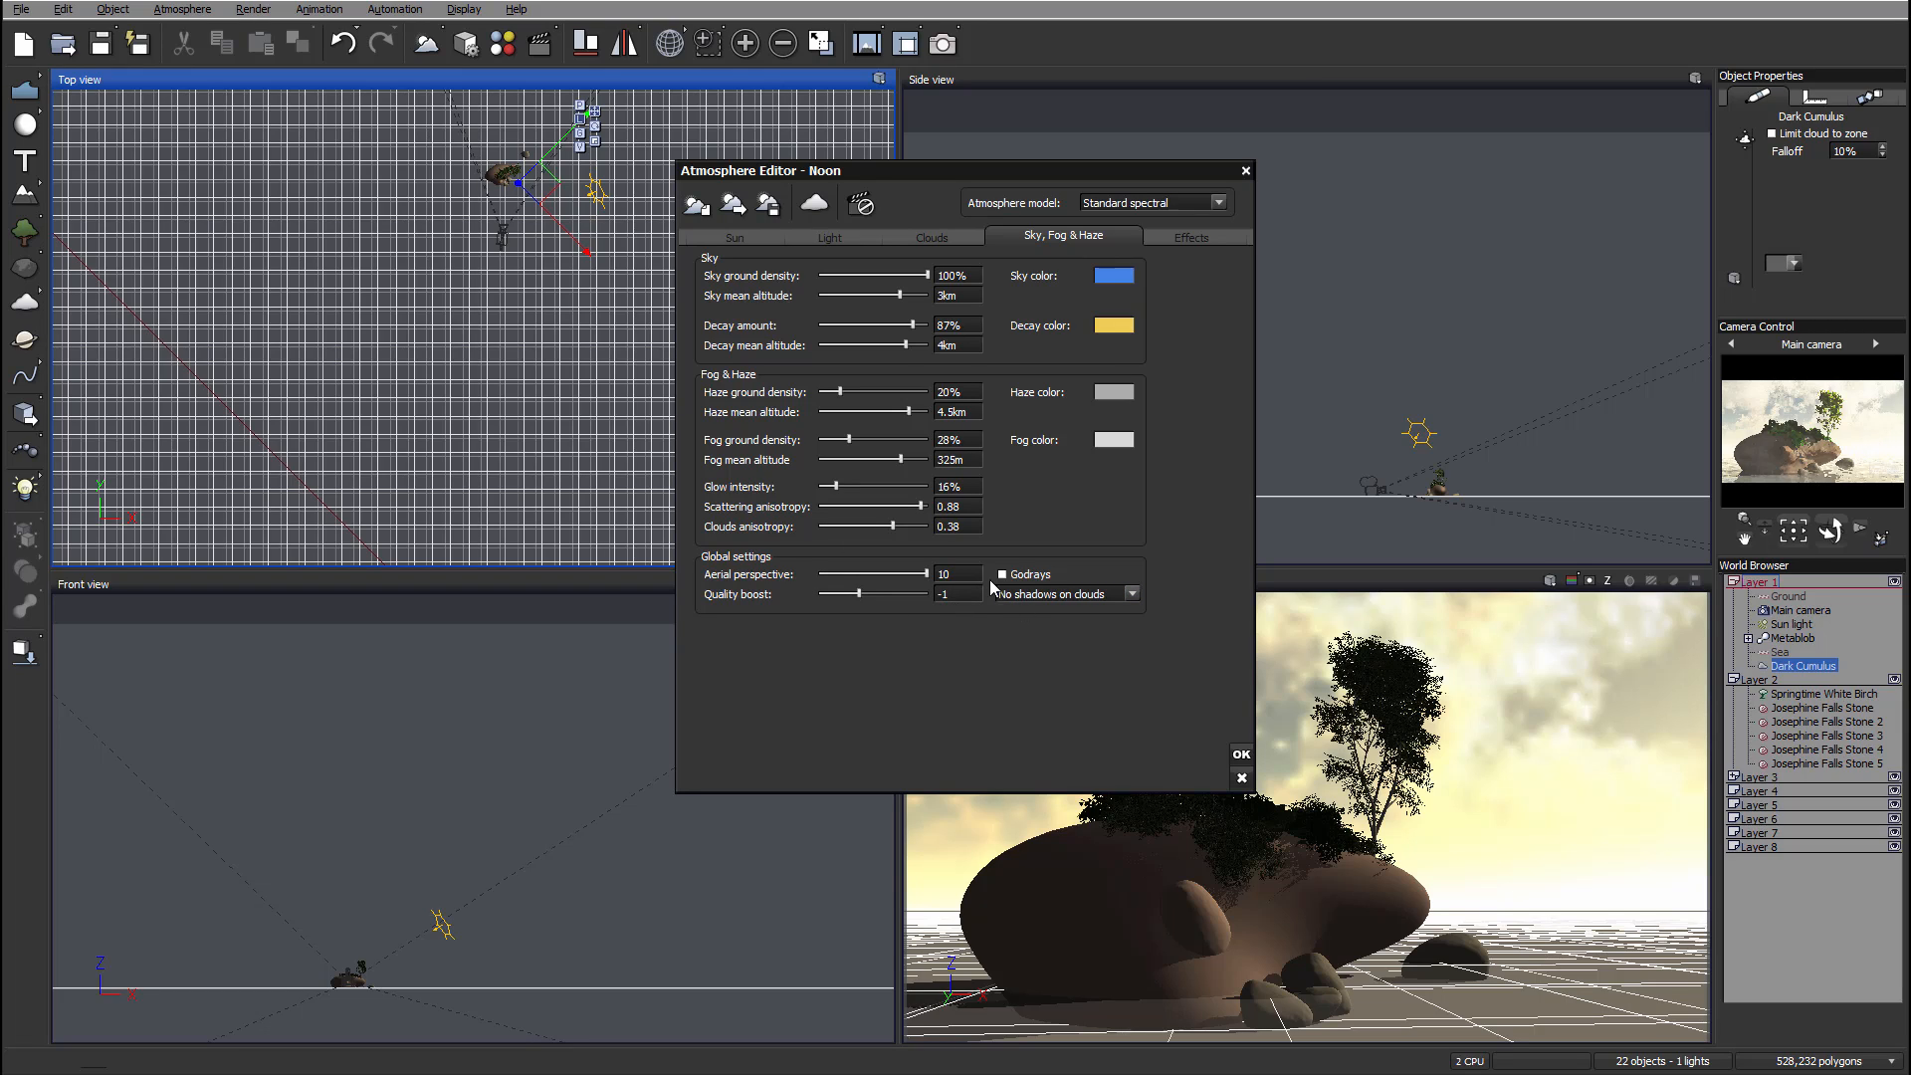
pyautogui.click(959, 595)
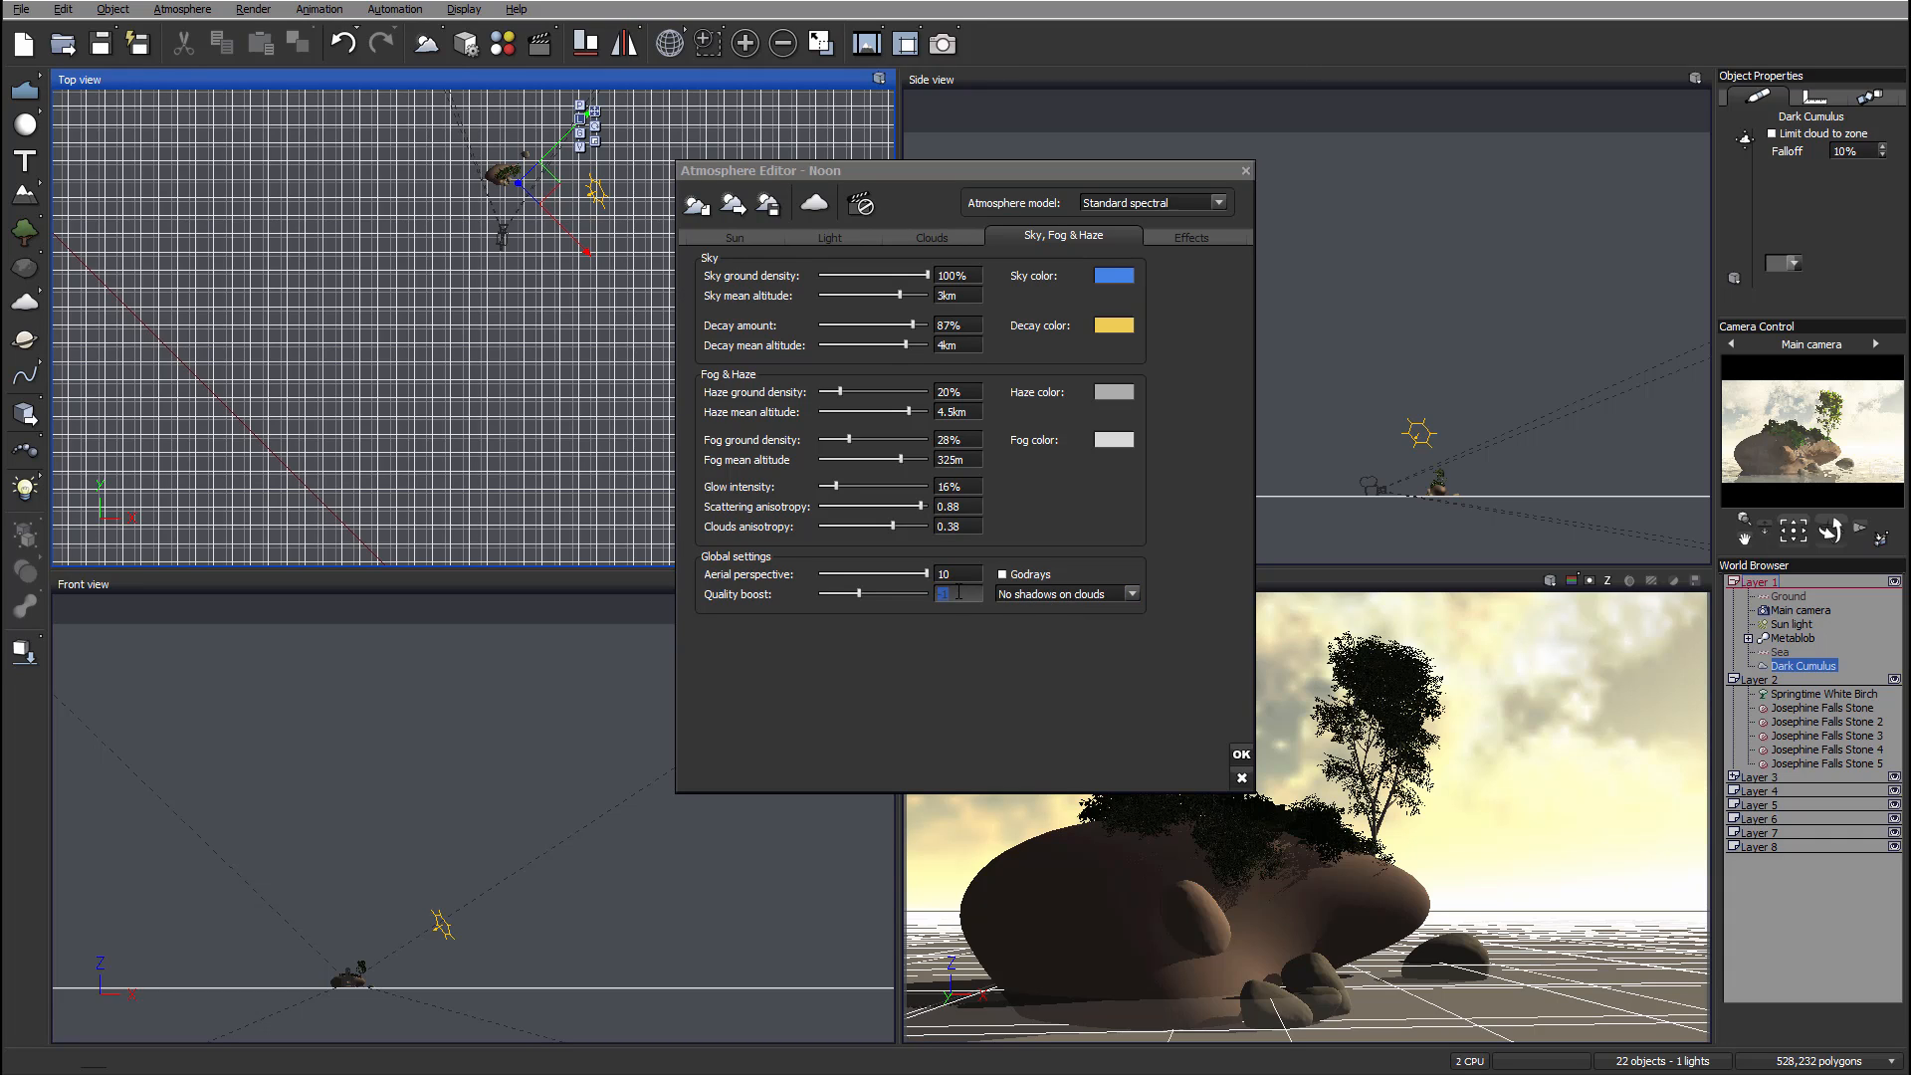
pyautogui.write('0')
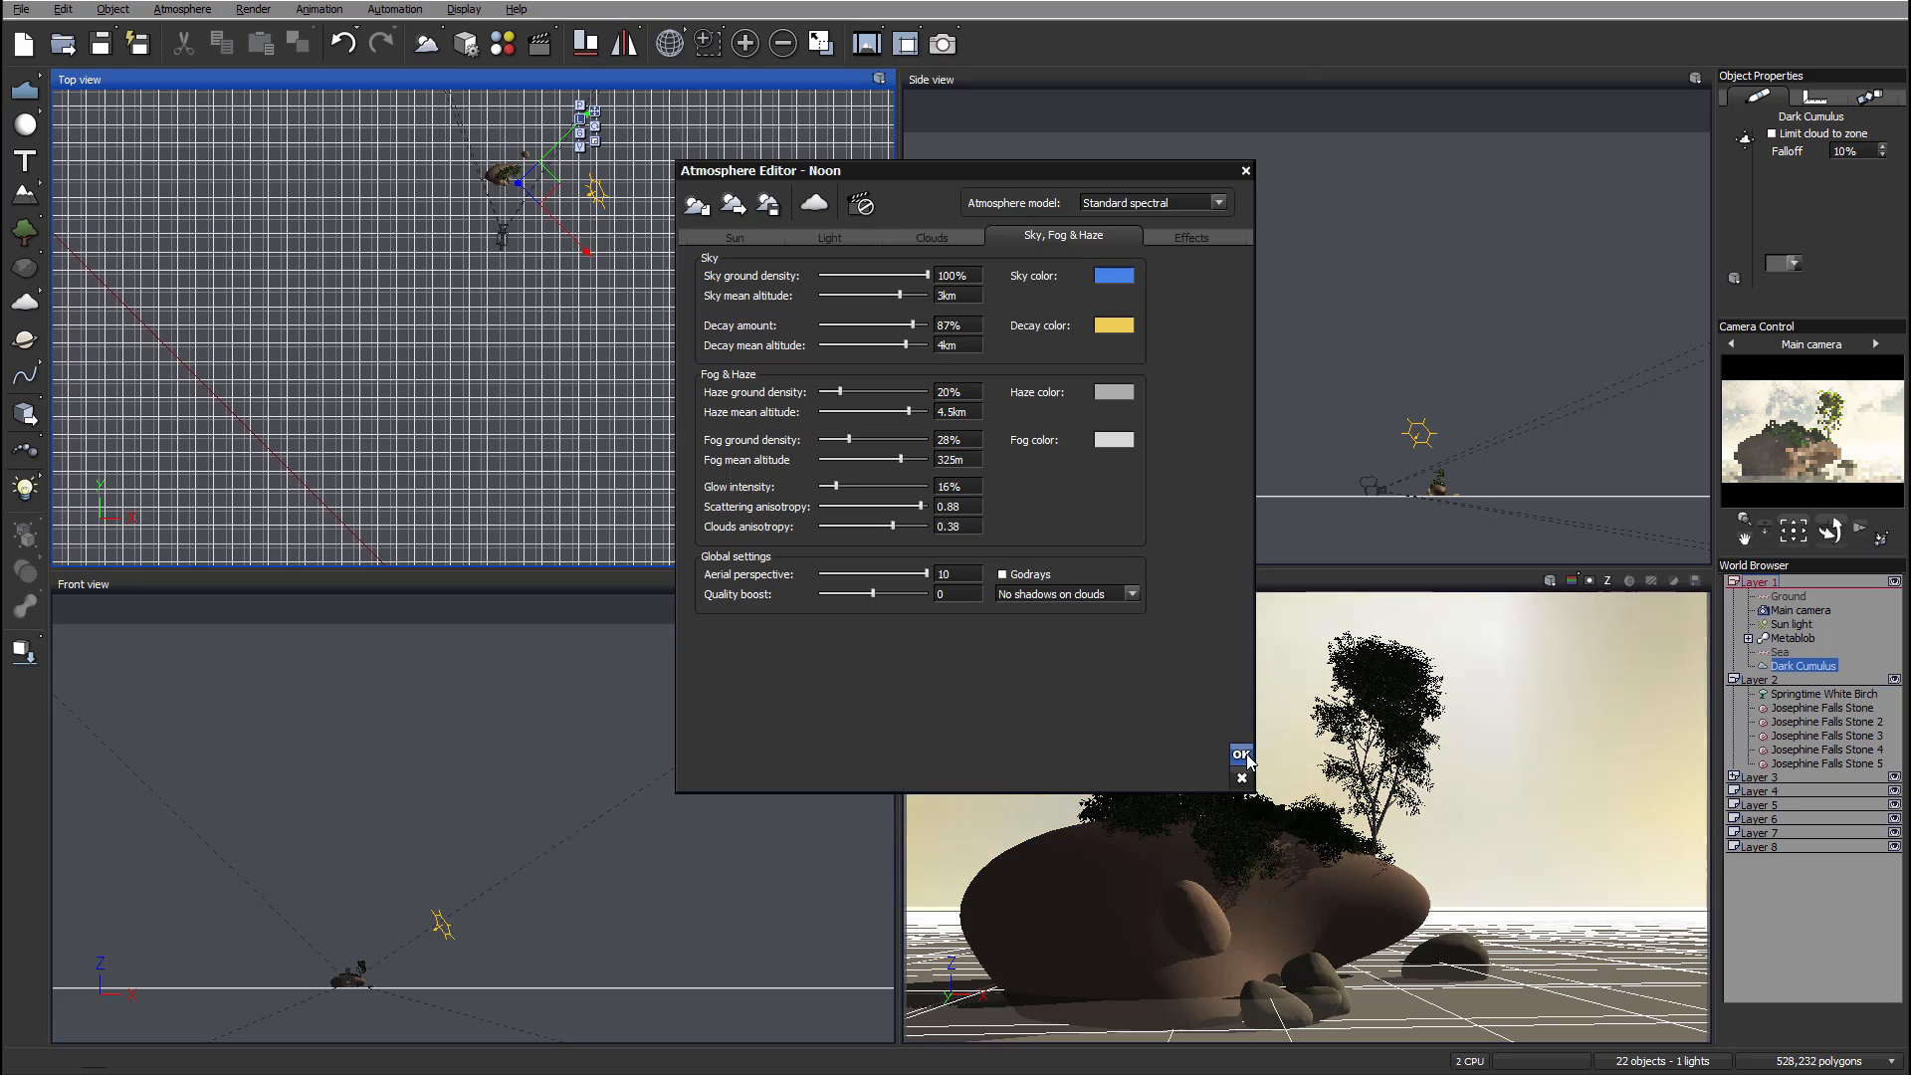
pyautogui.click(1242, 756)
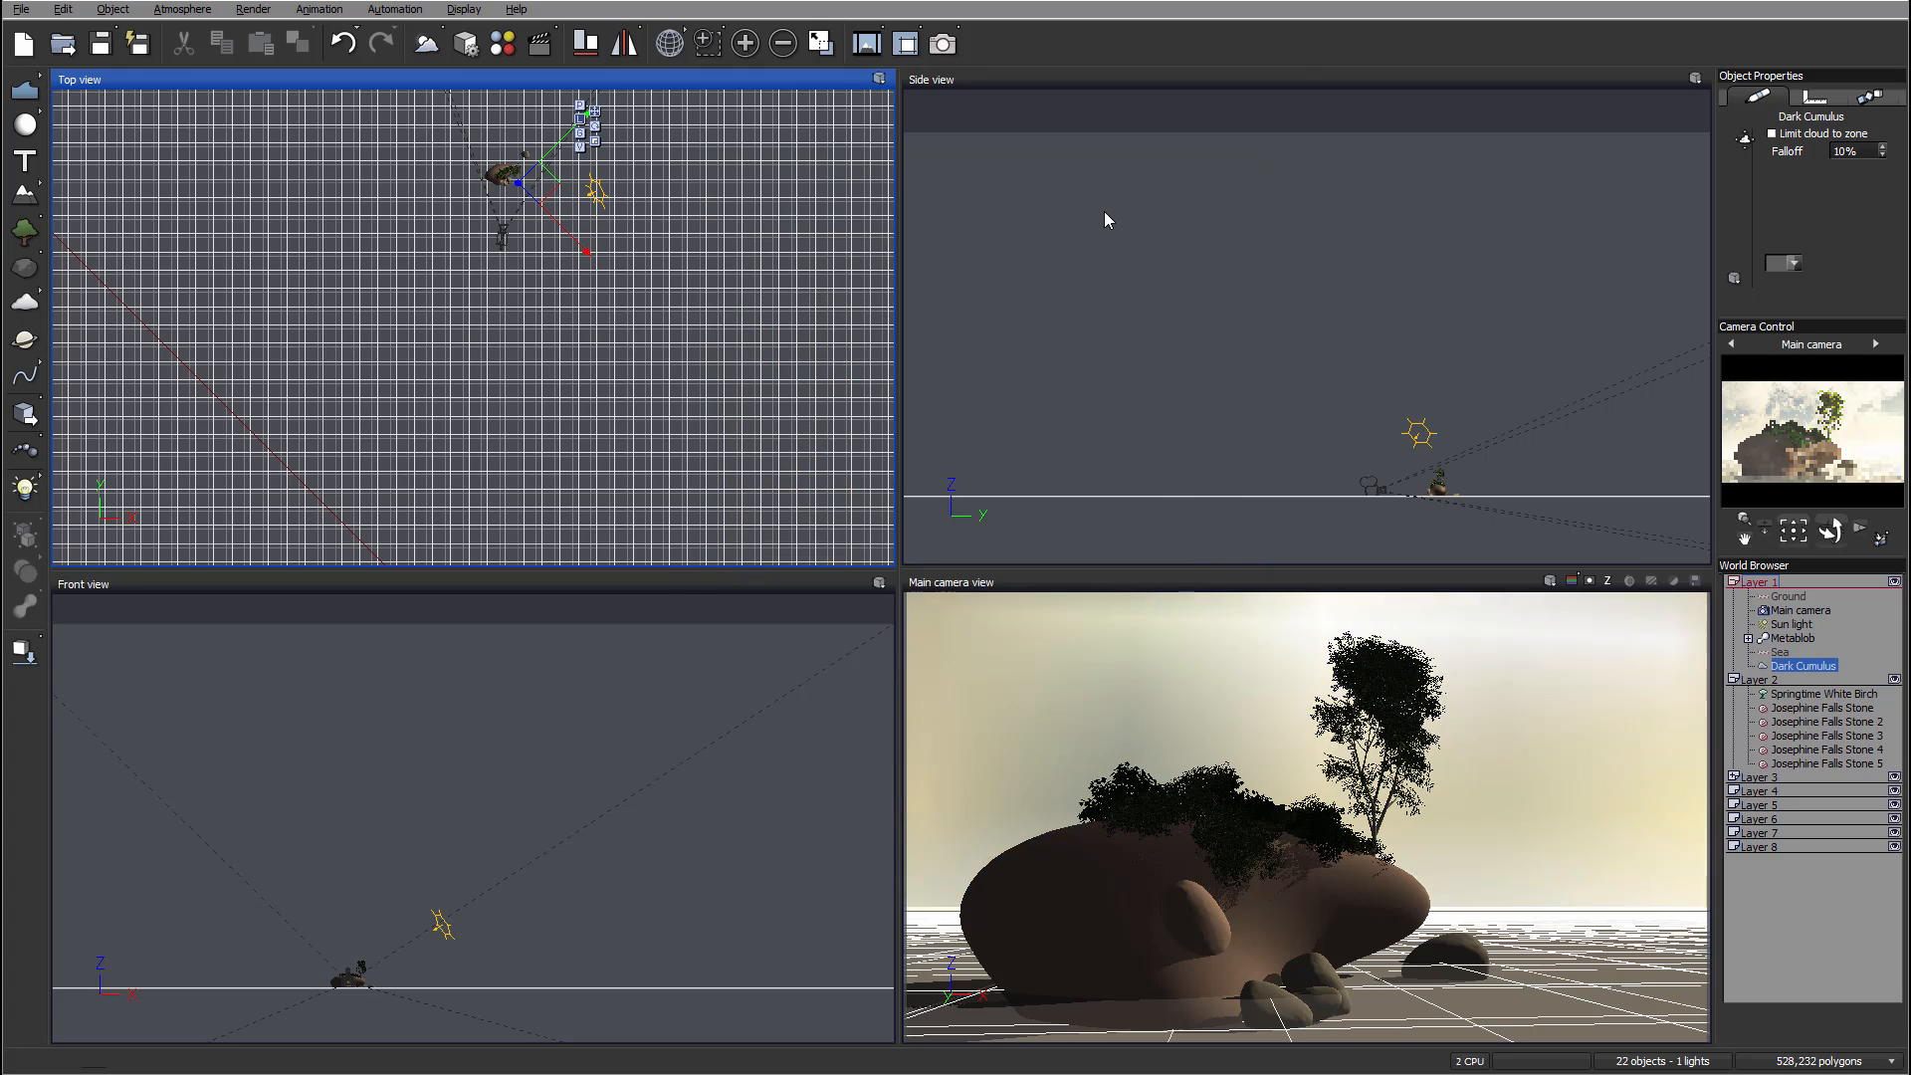
# Step: Adjust the preset render quality and render destination in the render options and confirm them
pyautogui.rightClick(944, 44)
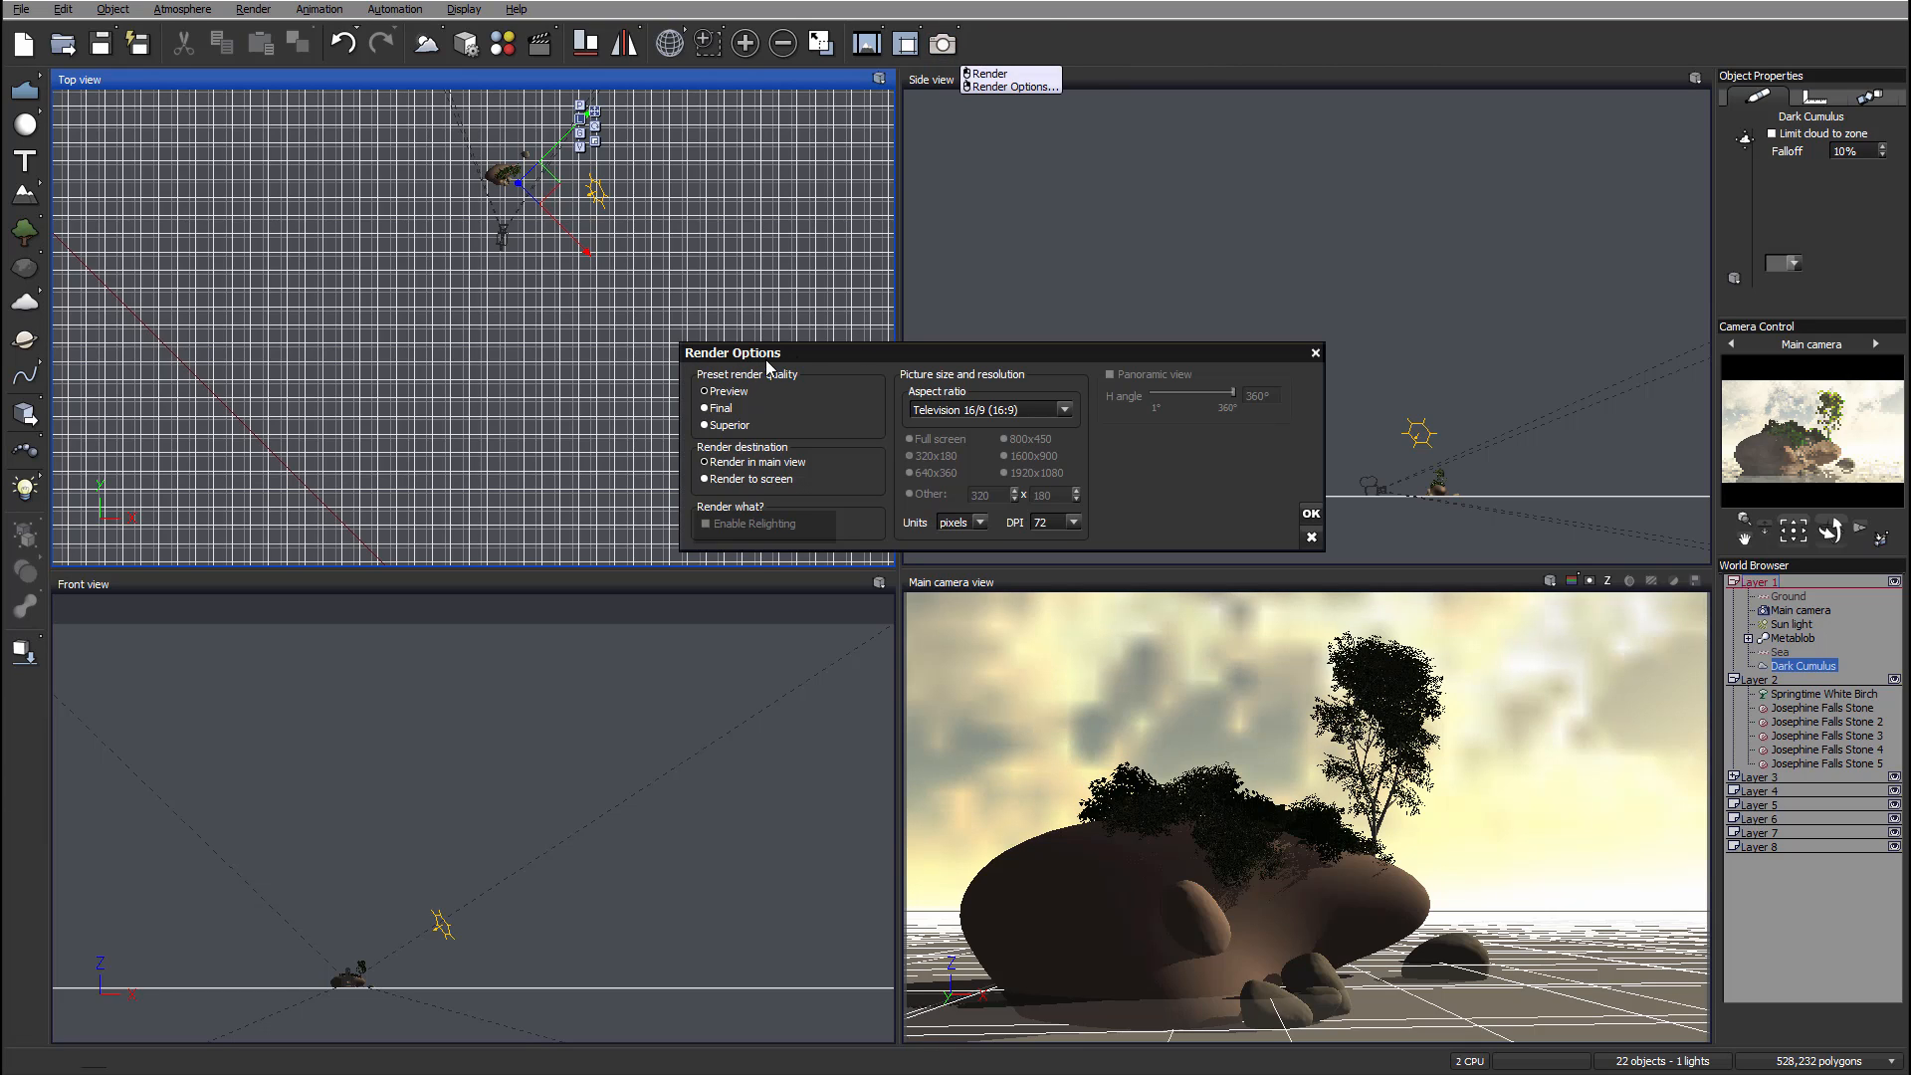
pyautogui.click(706, 392)
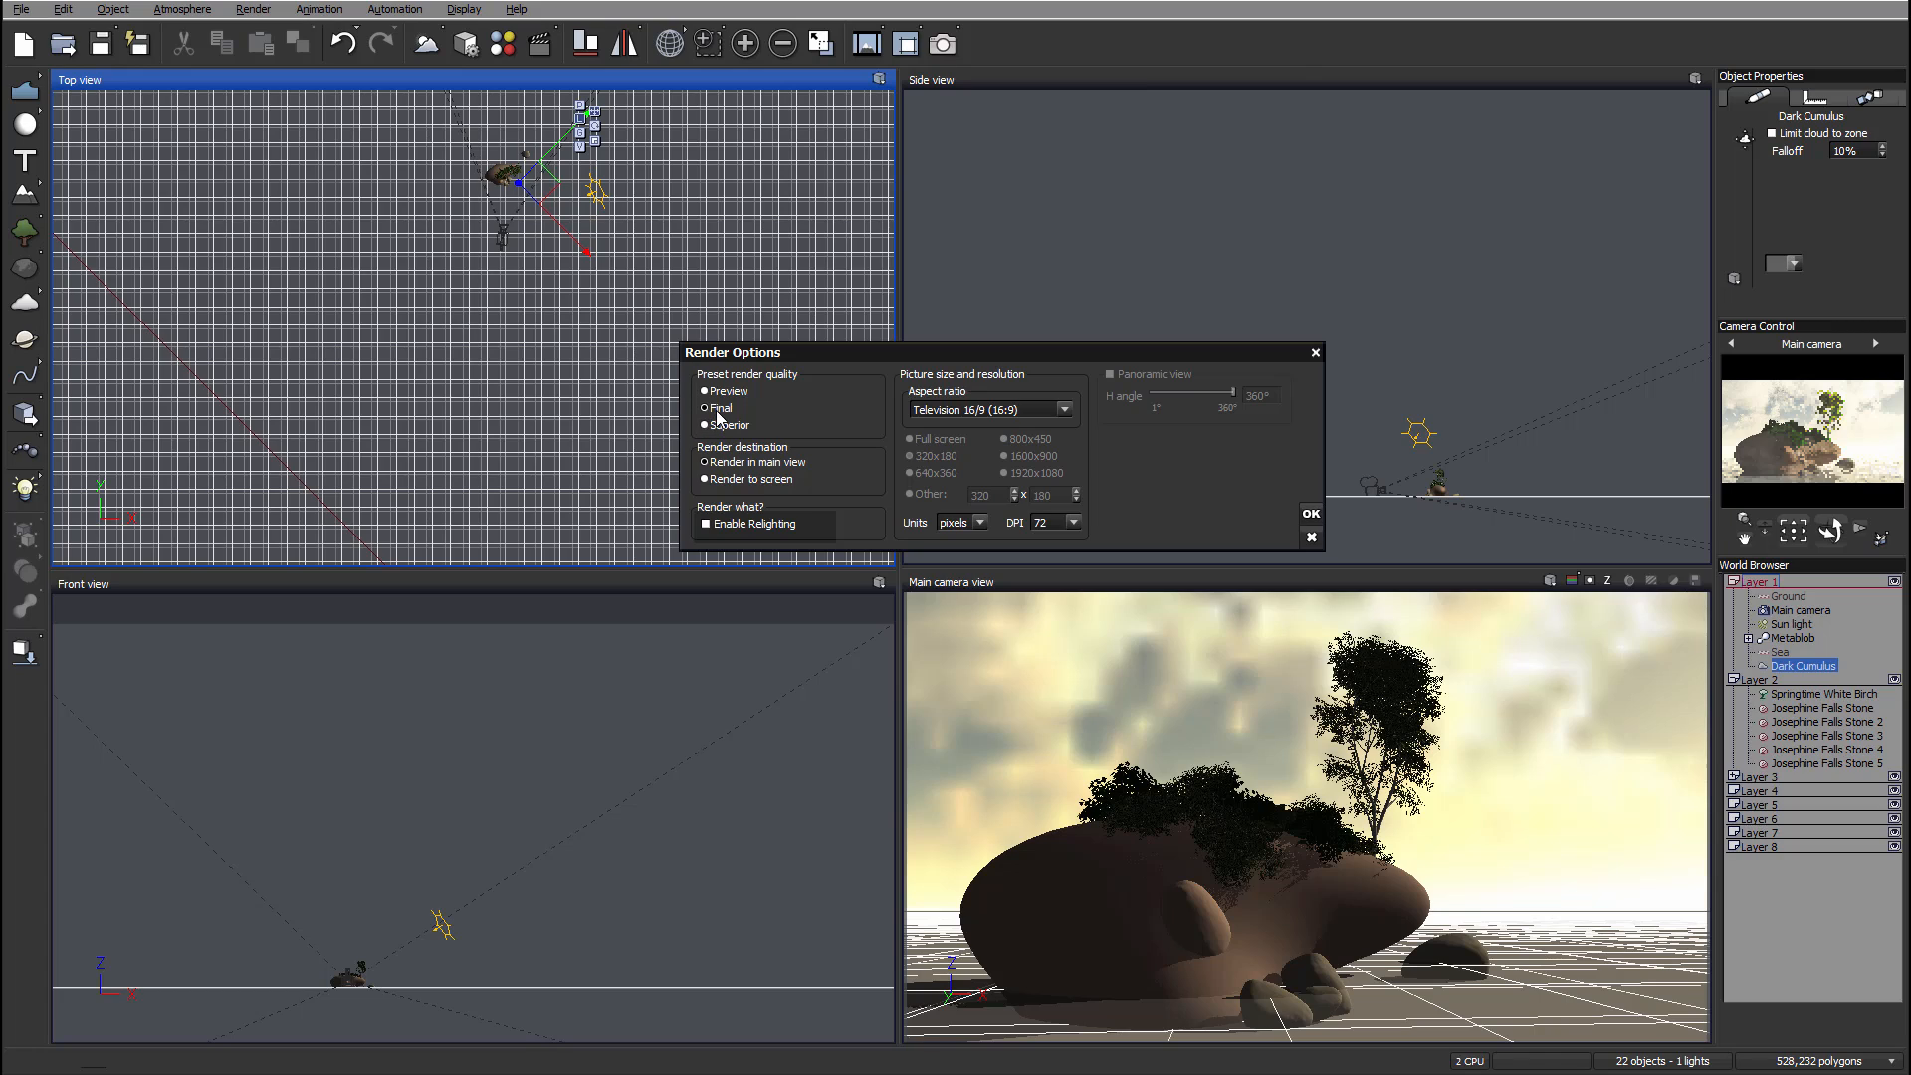
pyautogui.click(708, 479)
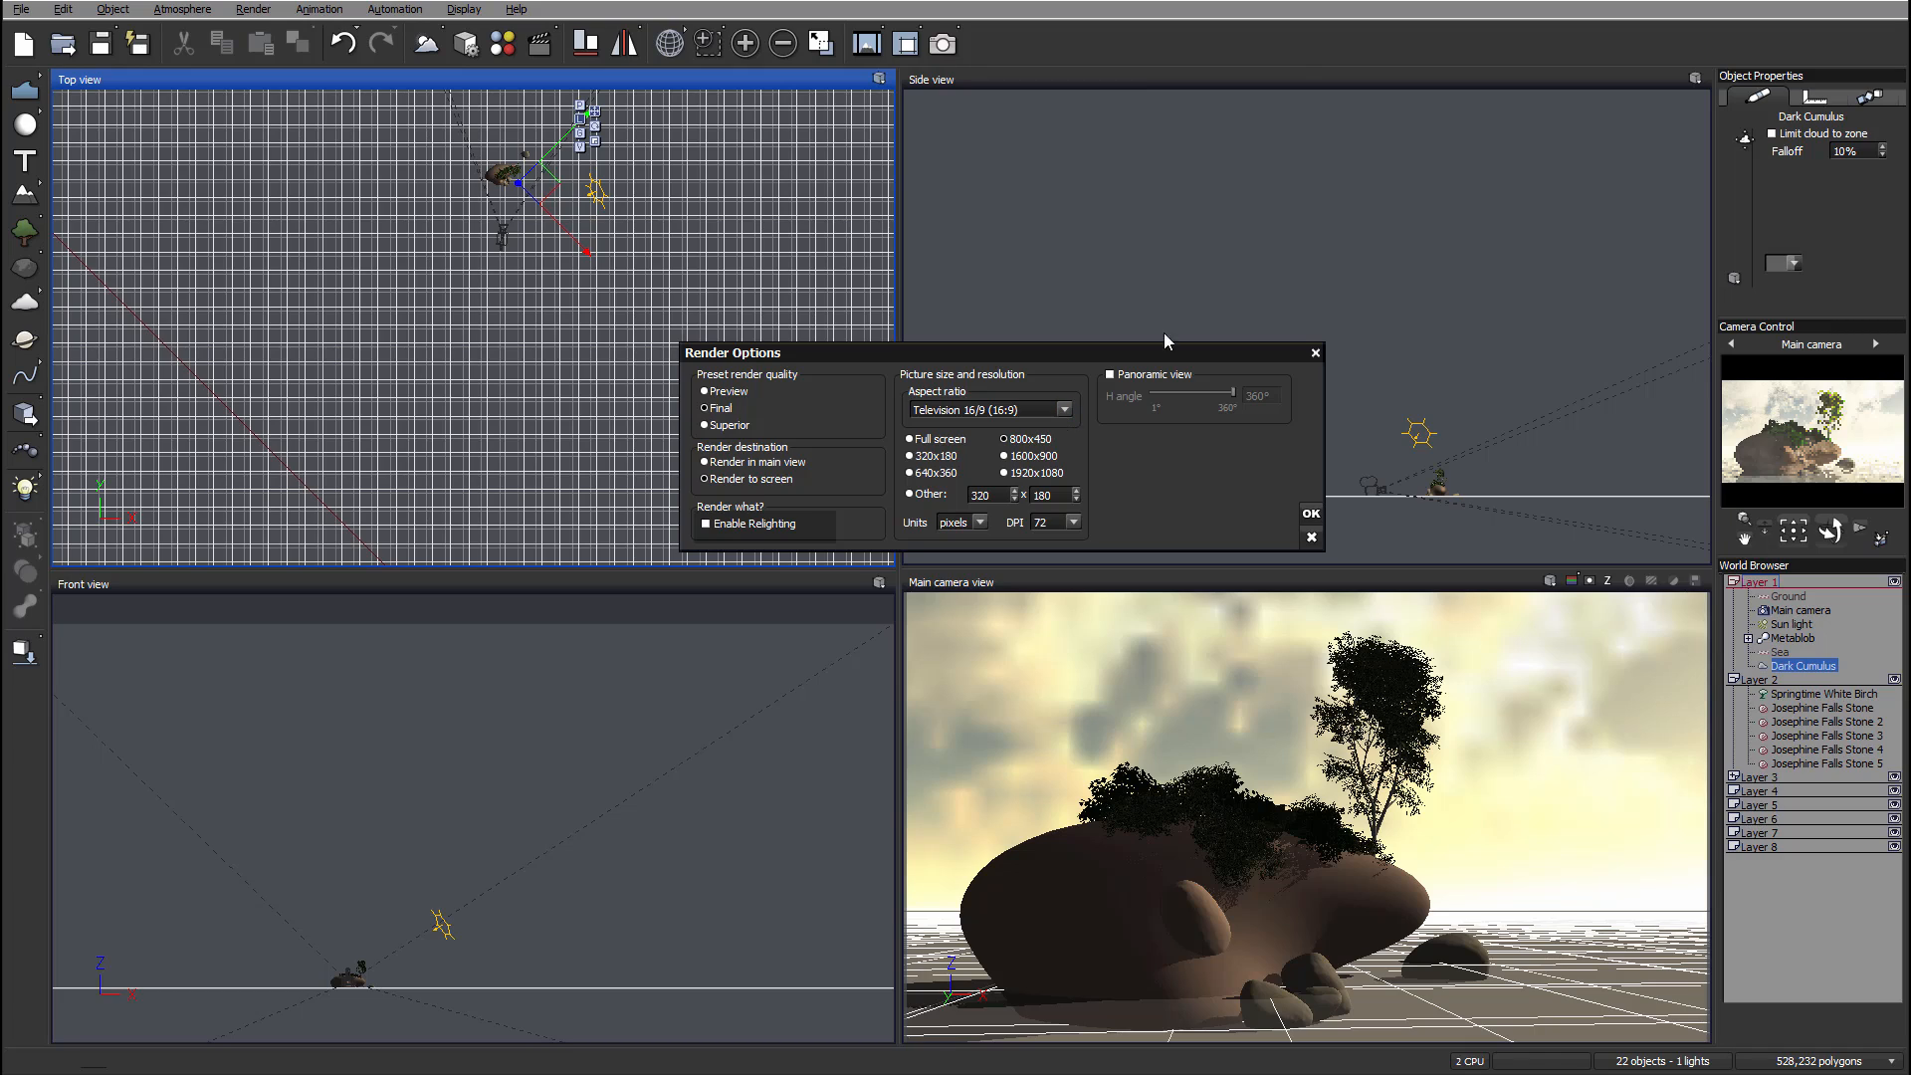
pyautogui.click(1311, 513)
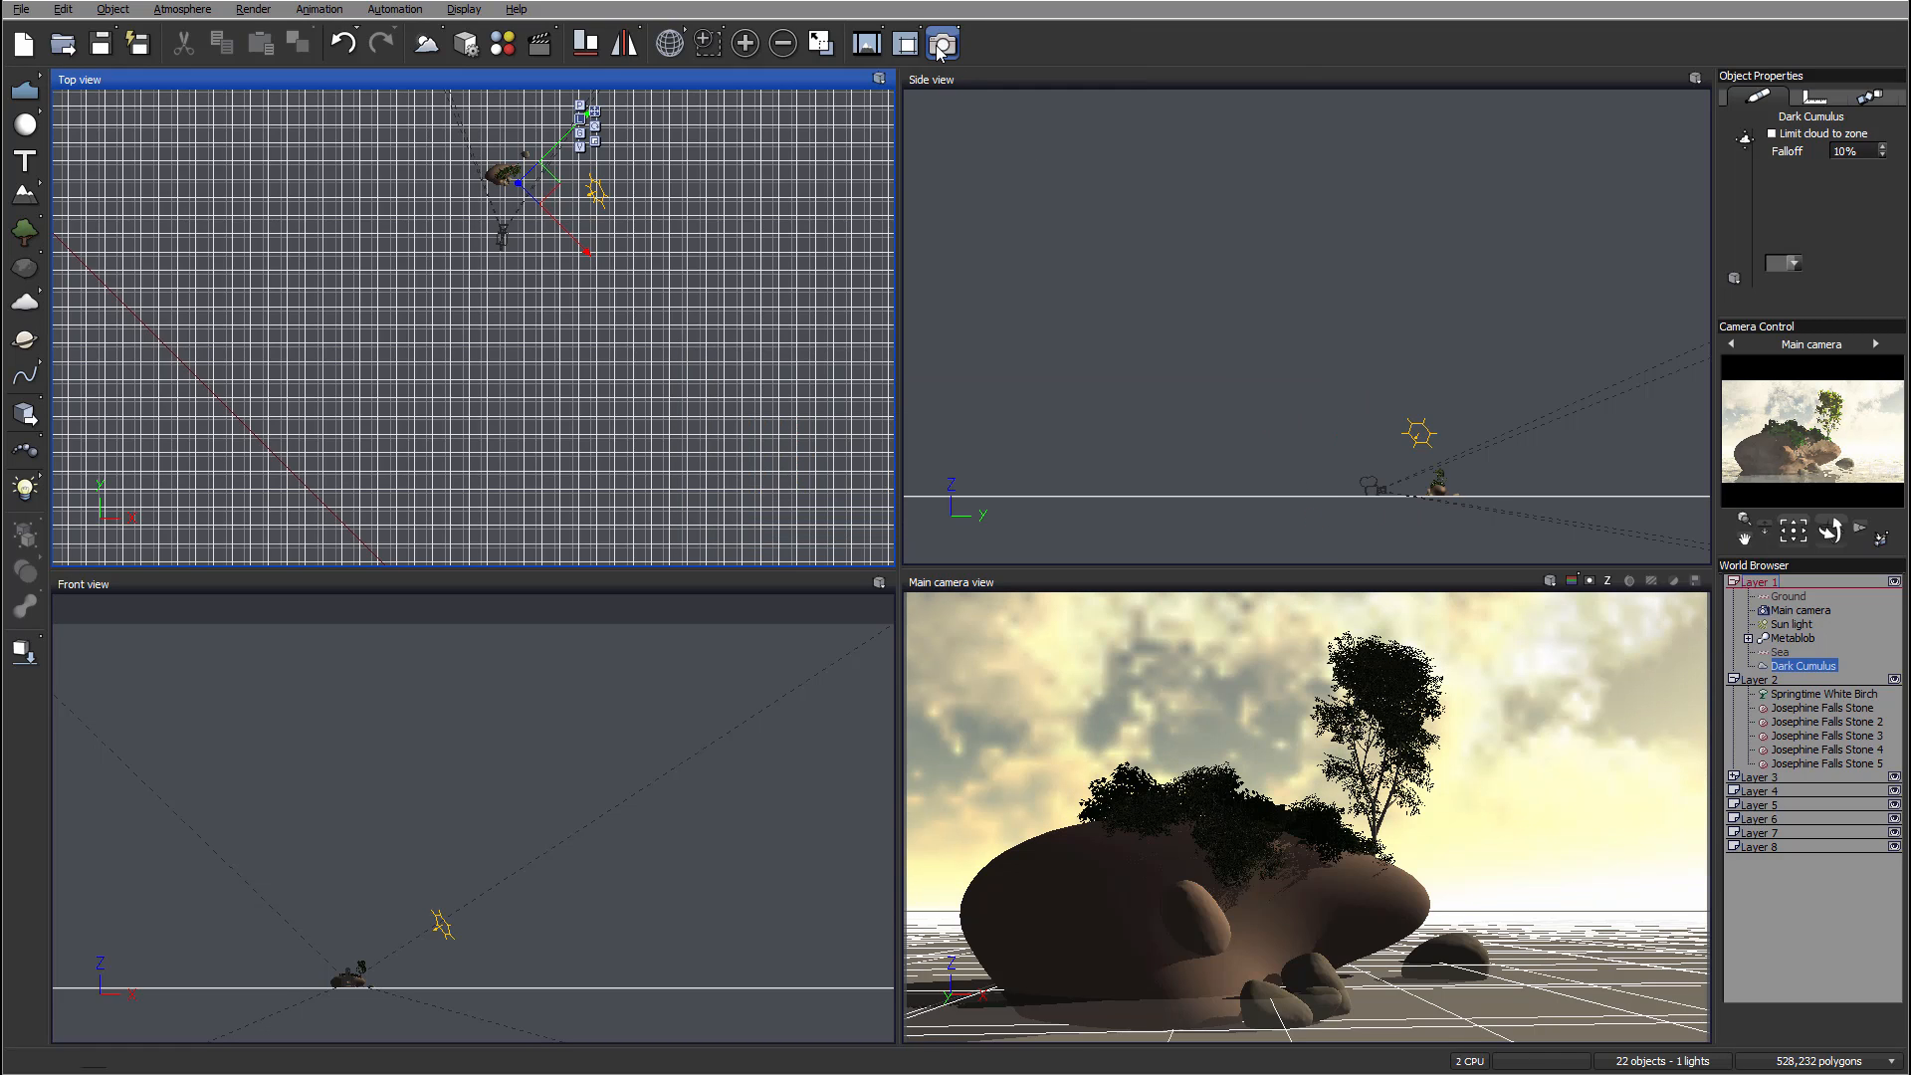
# Step: Render the scene and dismiss the gamma correction notice and the post render options
pyautogui.click(943, 43)
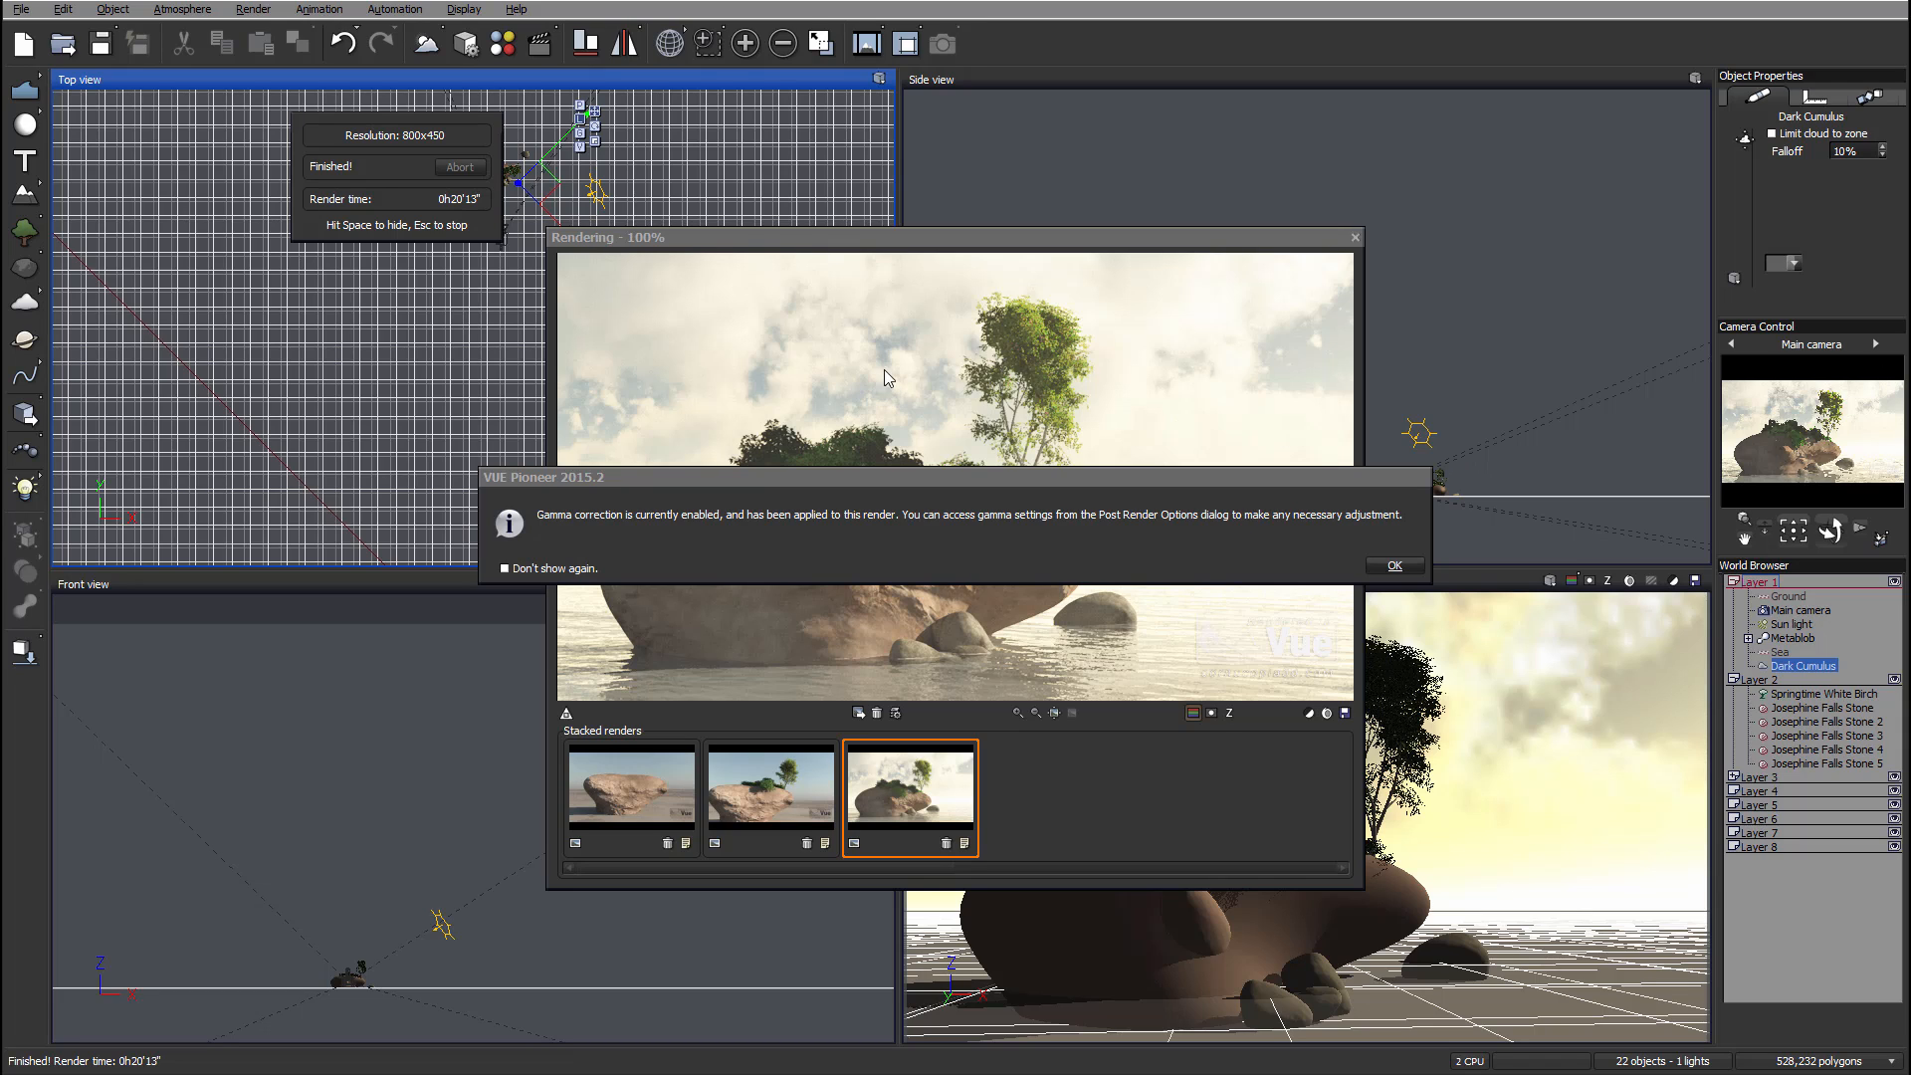
pyautogui.click(1401, 566)
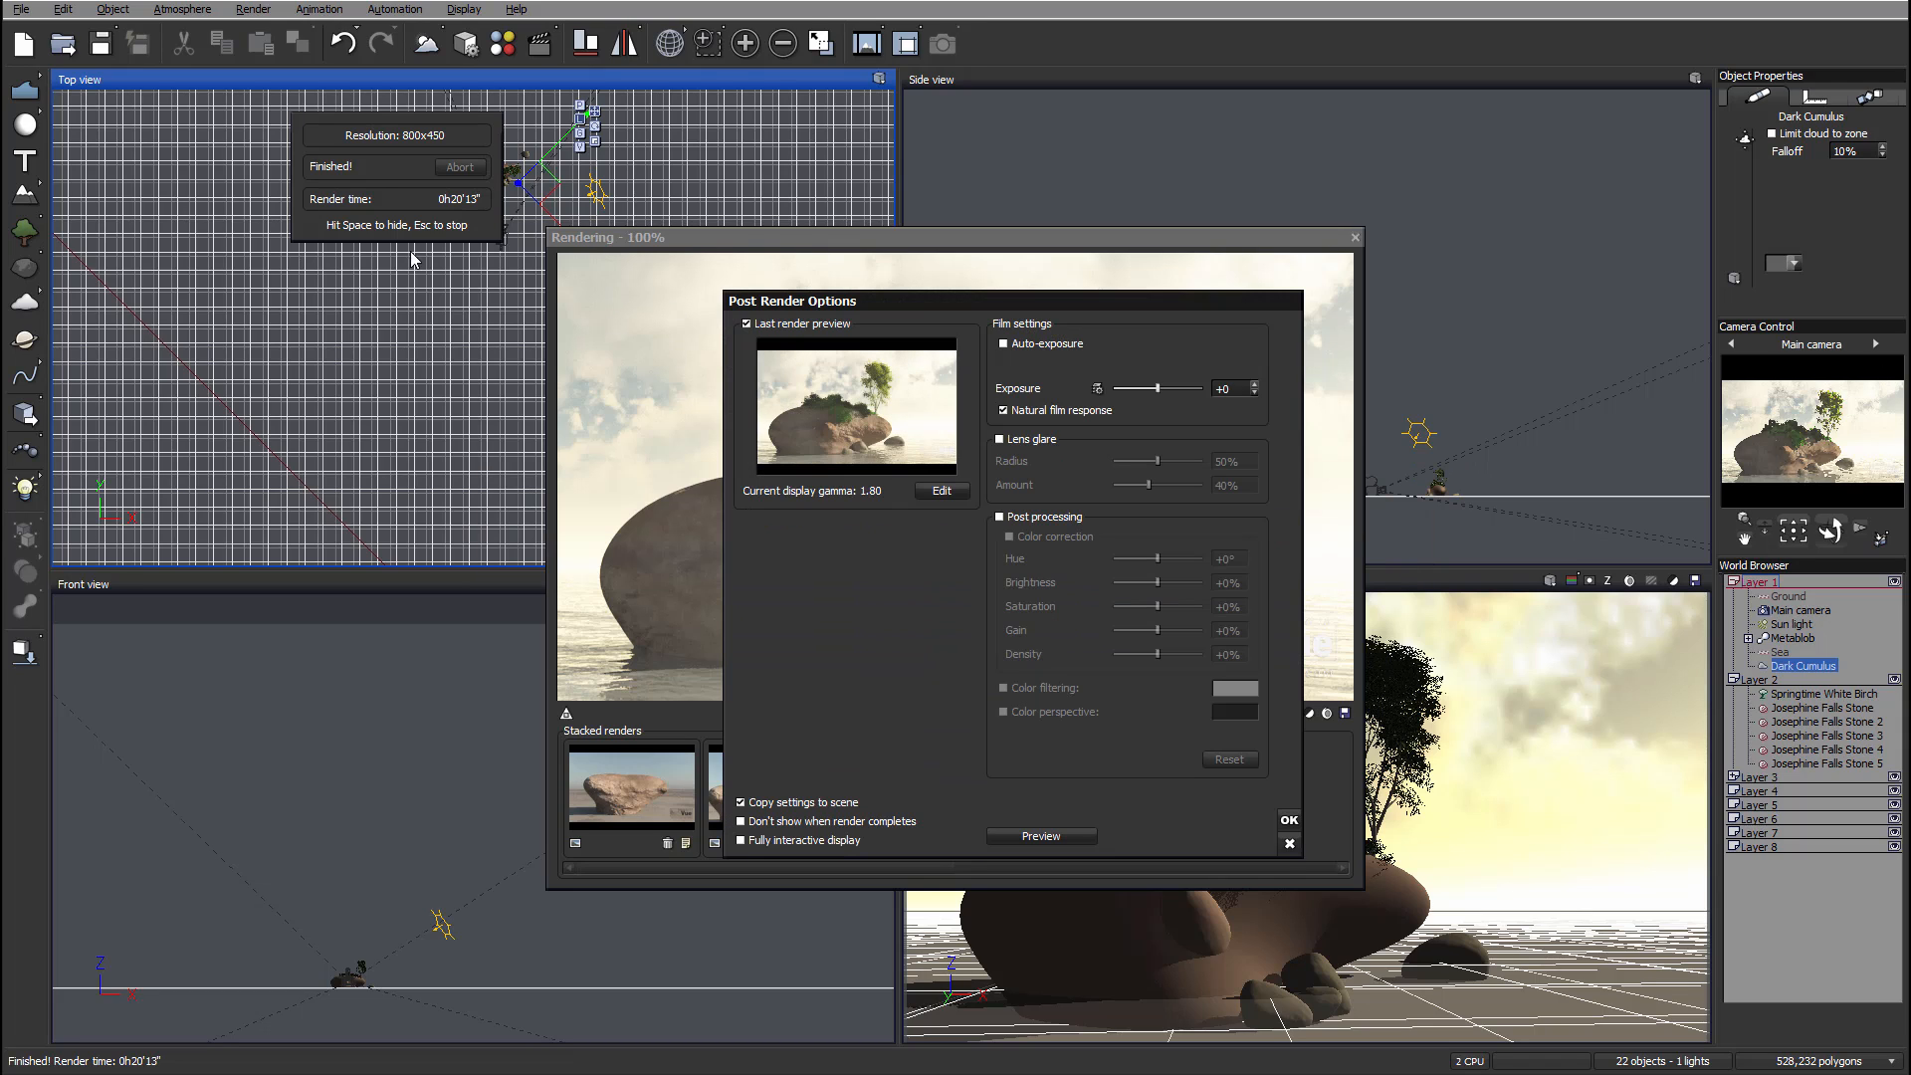
pyautogui.click(1289, 818)
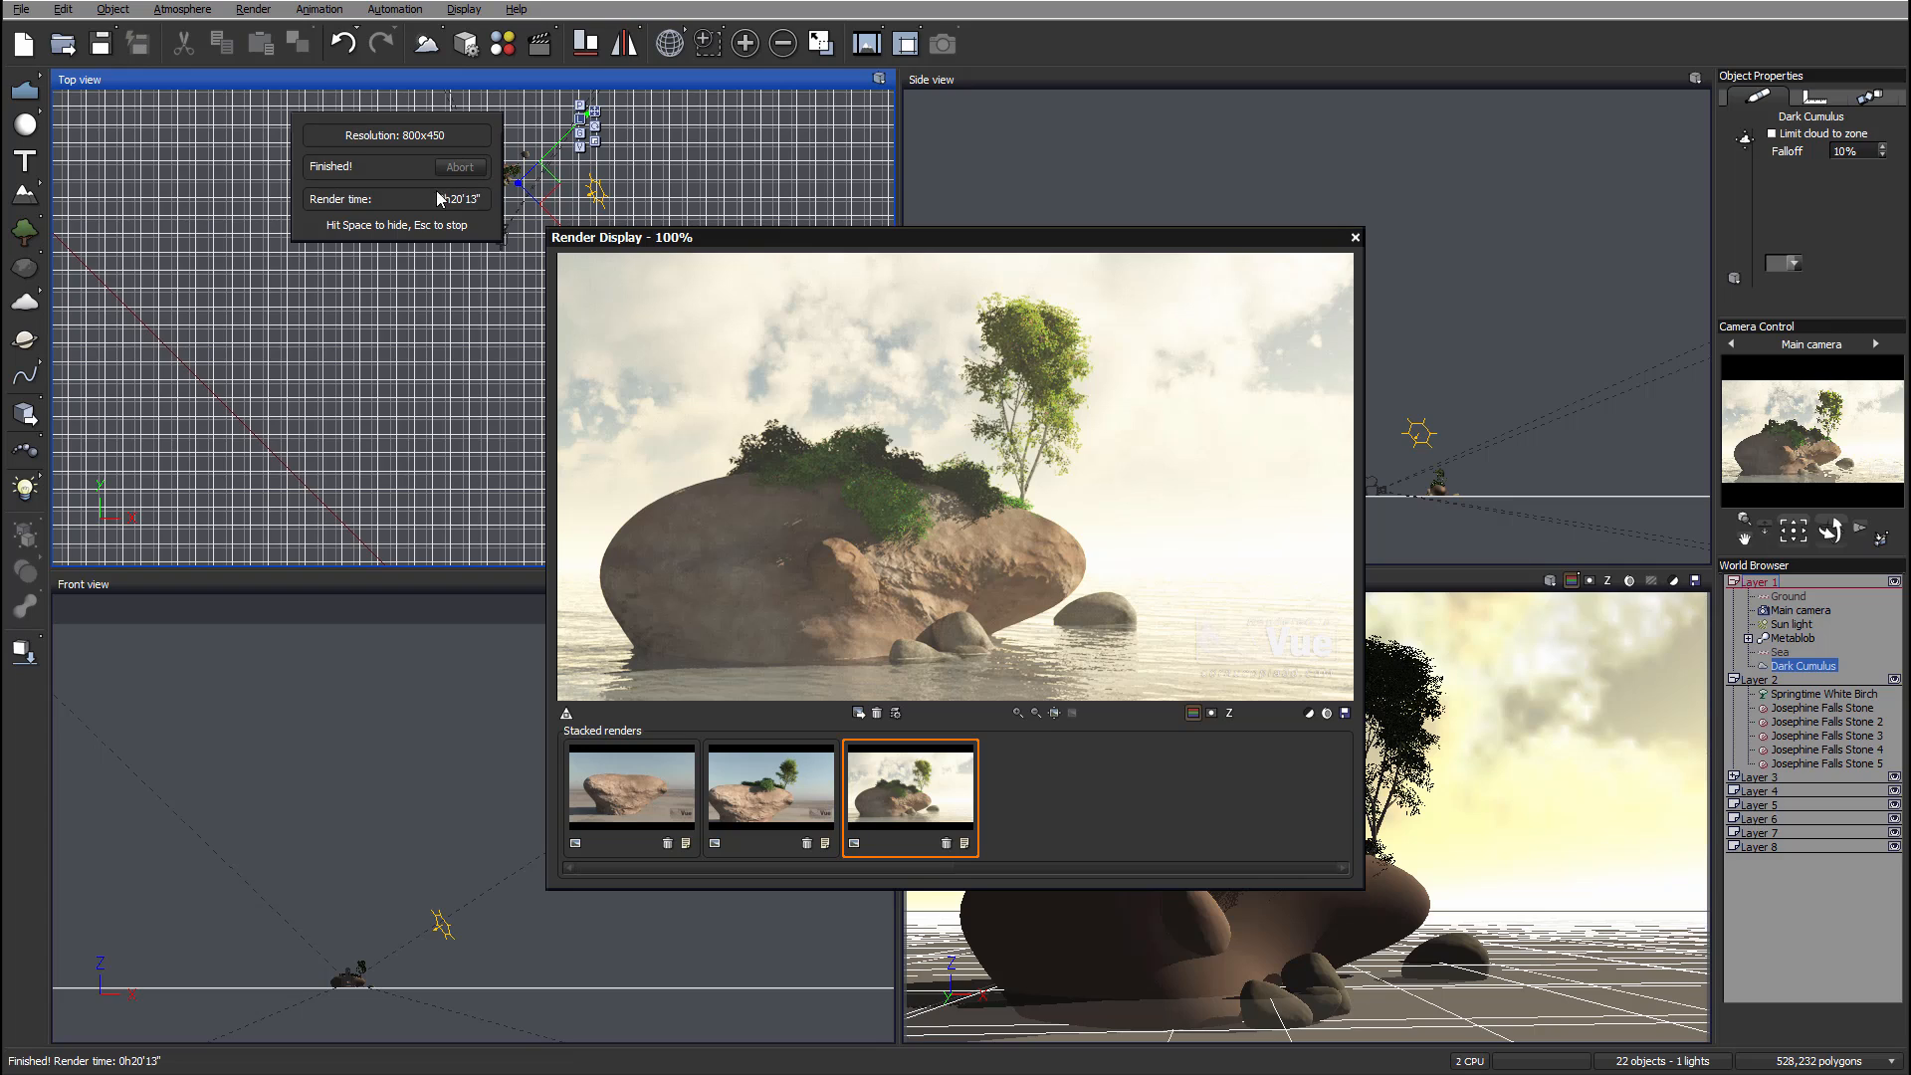